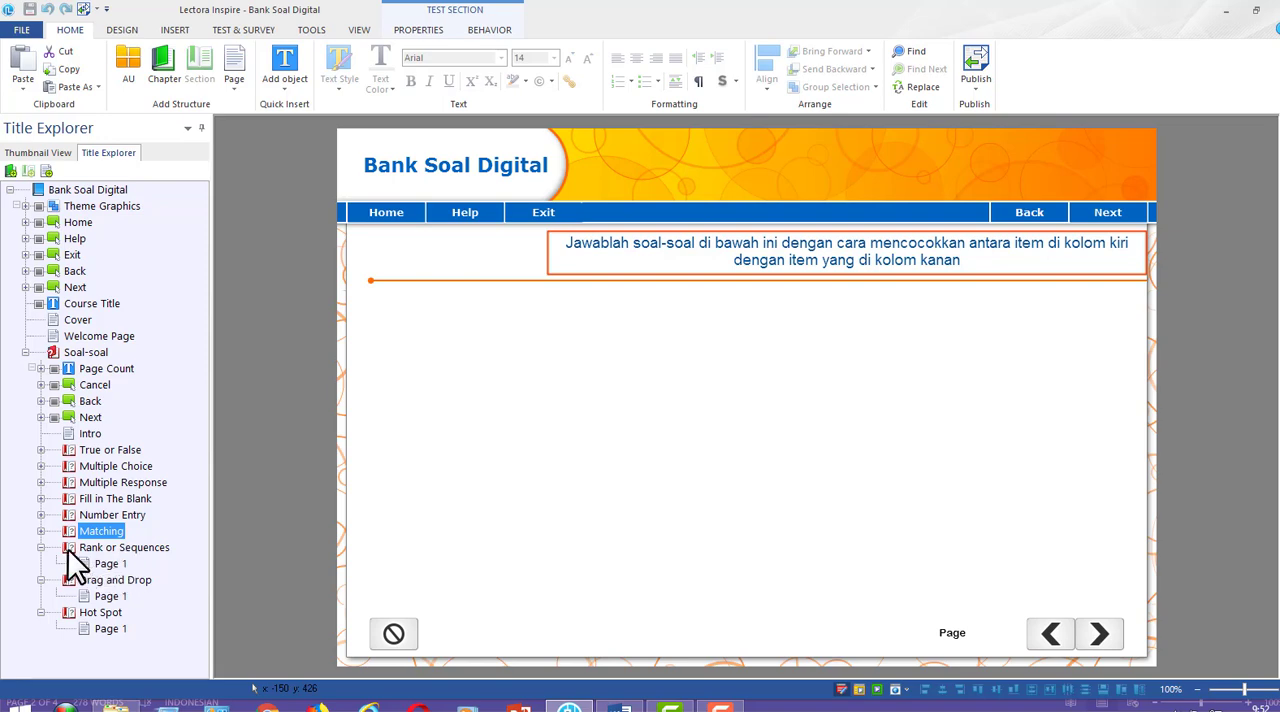
Copy the Petunjuk Soal text box from the Matching section into the Rank or Sequences section
{"action": "left_click", "coordinate": [40, 531]}
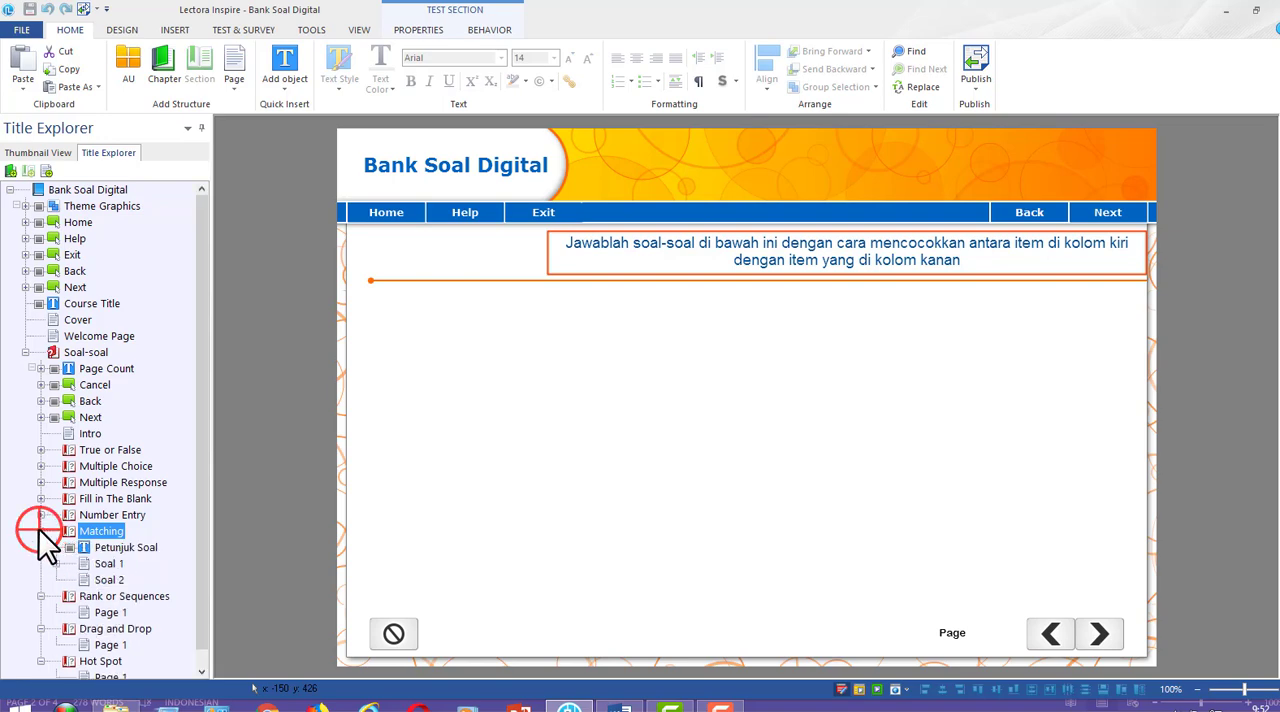
{"action": "left_click", "coordinate": [204, 539]}
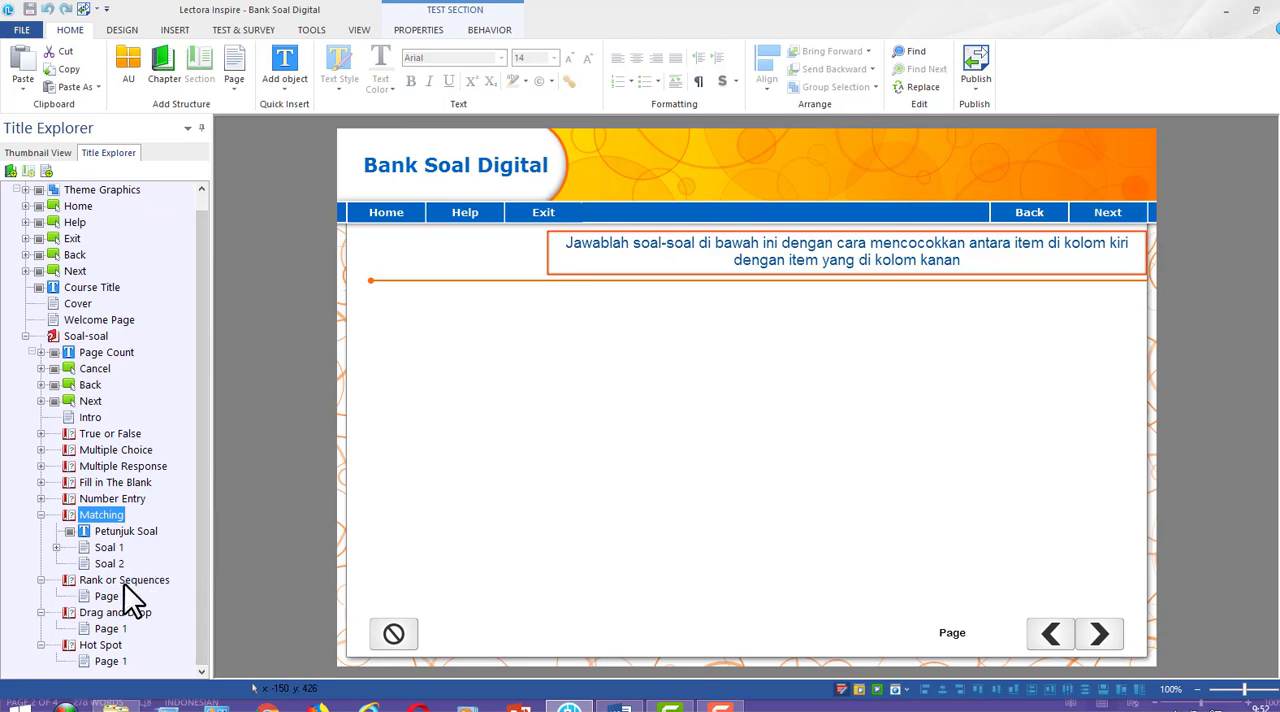
{"action": "left_click", "coordinate": [127, 530]}
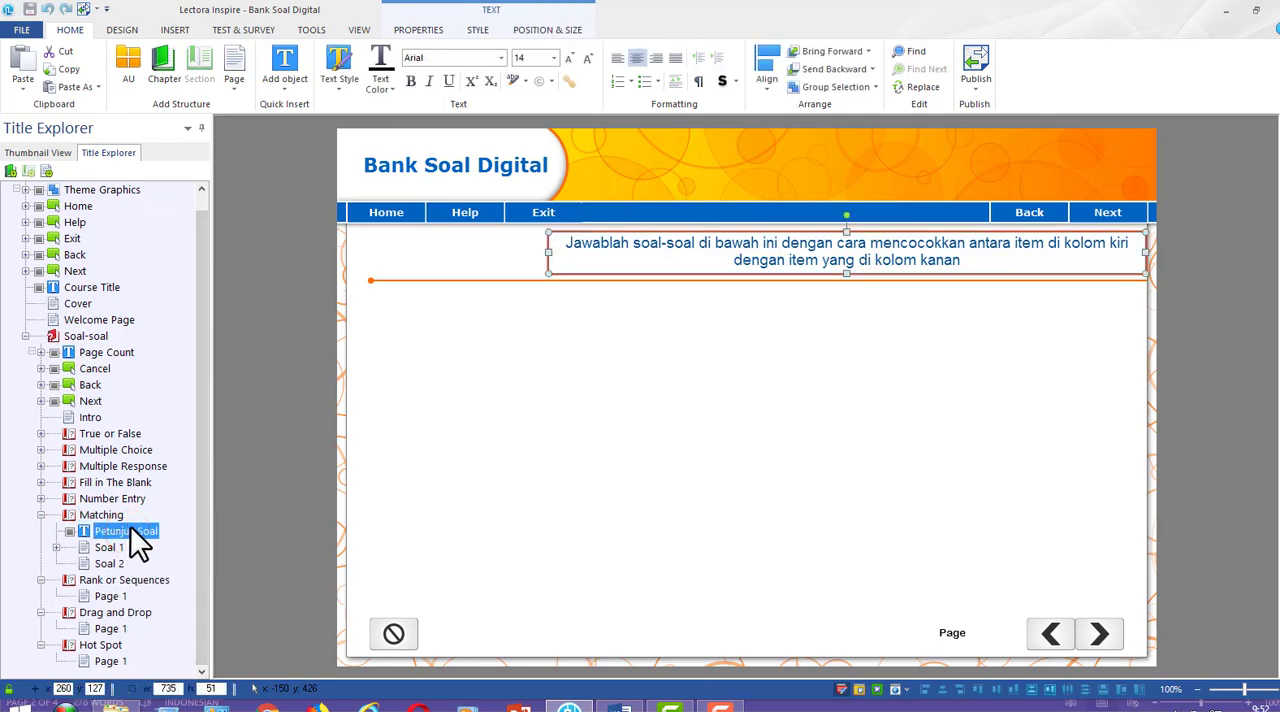
{"action": "left_click", "coordinate": [115, 581]}
{"action": "key", "text": "ctrl+v"}
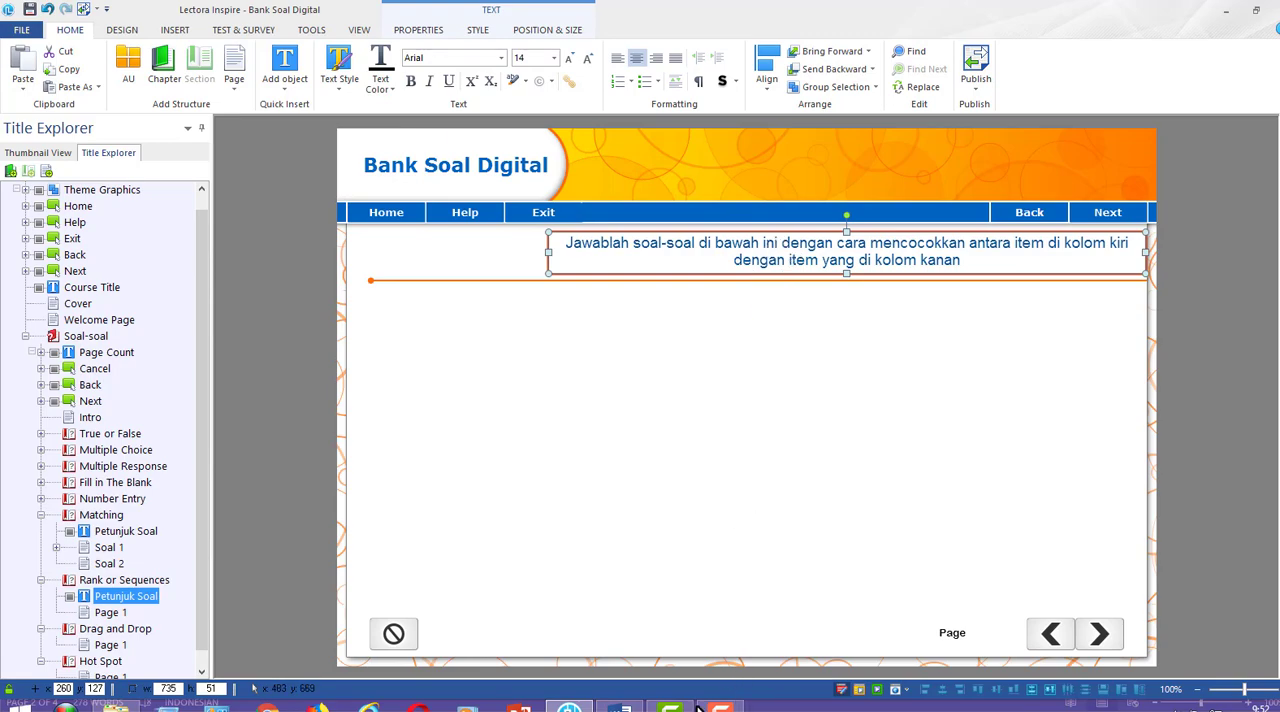
Switch to the Word question draft and review the rank or sequences question
{"action": "left_click", "coordinate": [620, 705]}
{"action": "scroll", "coordinate": [616, 610], "scroll_direction": "up", "scroll_amount": 5}
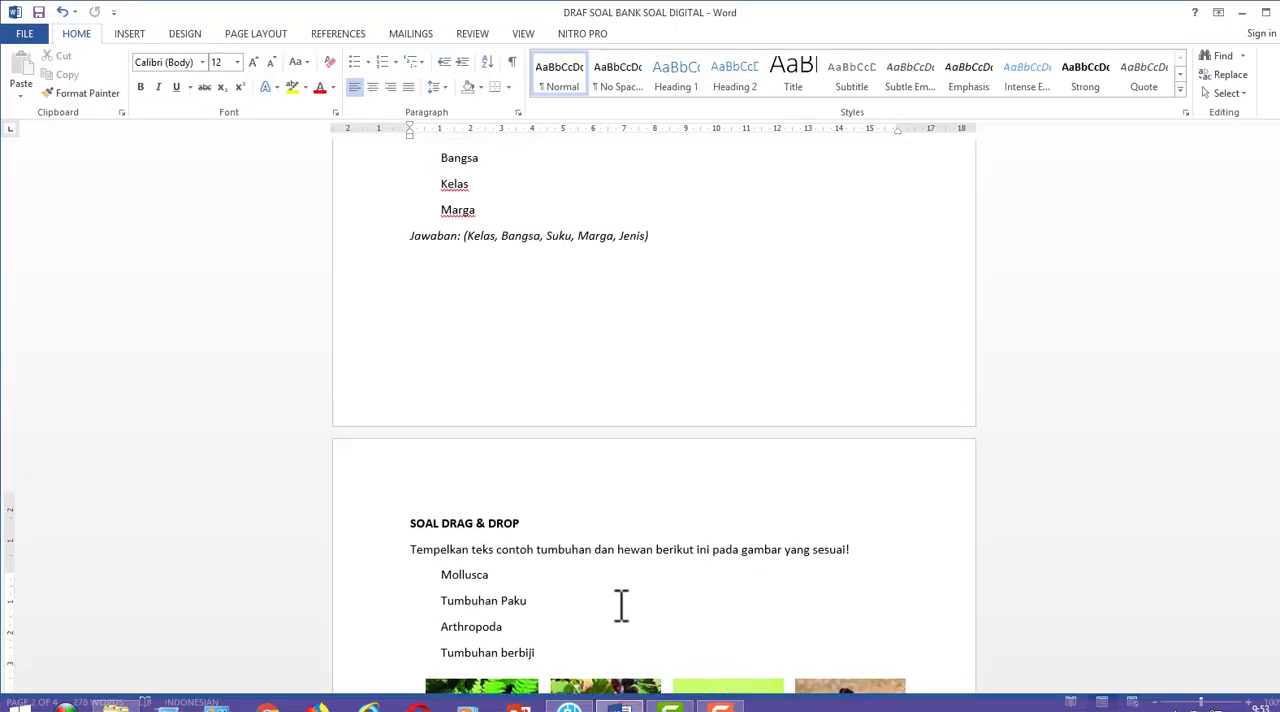
{"action": "scroll", "coordinate": [626, 586], "scroll_direction": "up", "scroll_amount": 3}
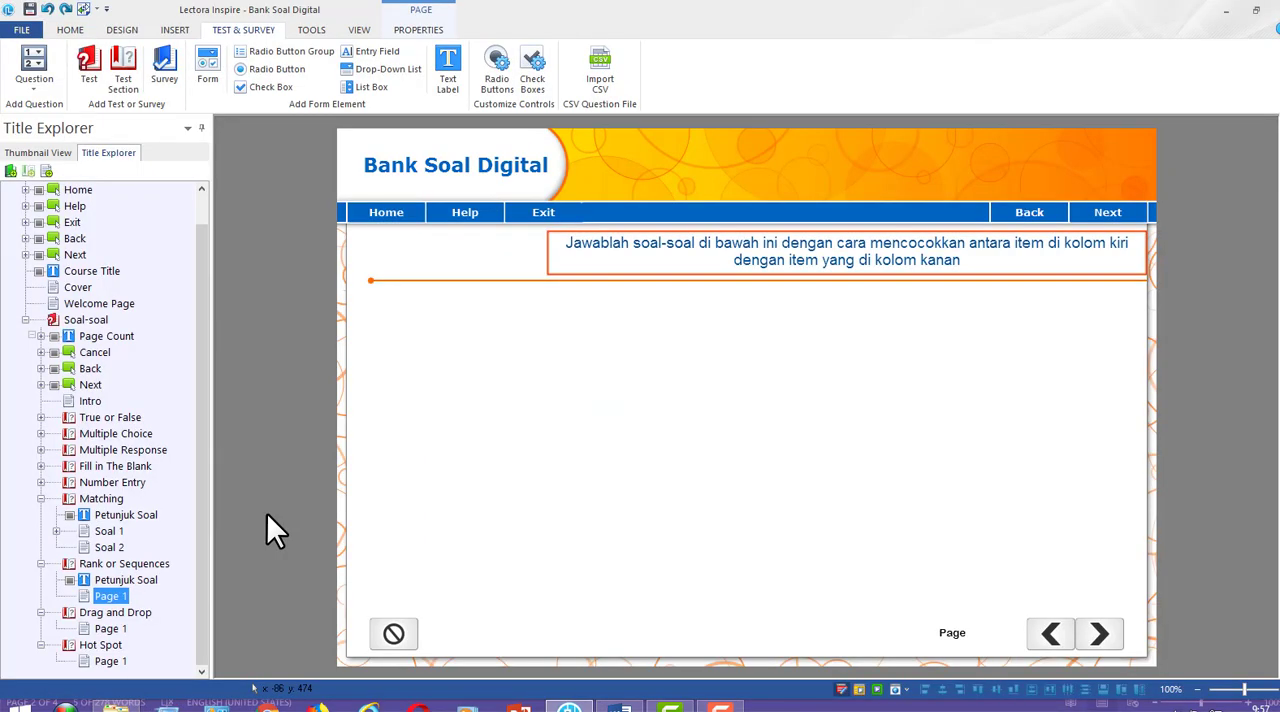
Reword the Rank or Sequences instruction after "dengan cara" so it ends with "mengurutkan item jawaban yang disediakan"
{"action": "double_click", "coordinate": [810, 255]}
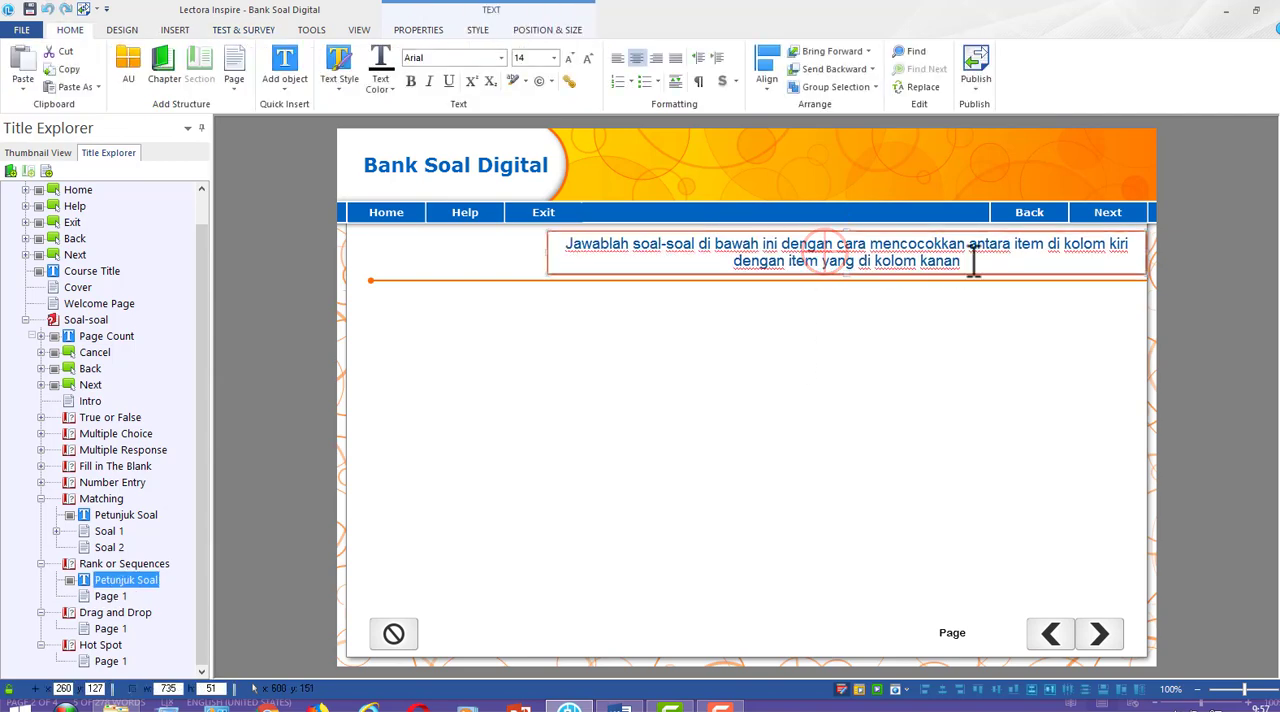
{"action": "left_click_drag", "start_coordinate": [965, 261], "coordinate": [871, 243]}
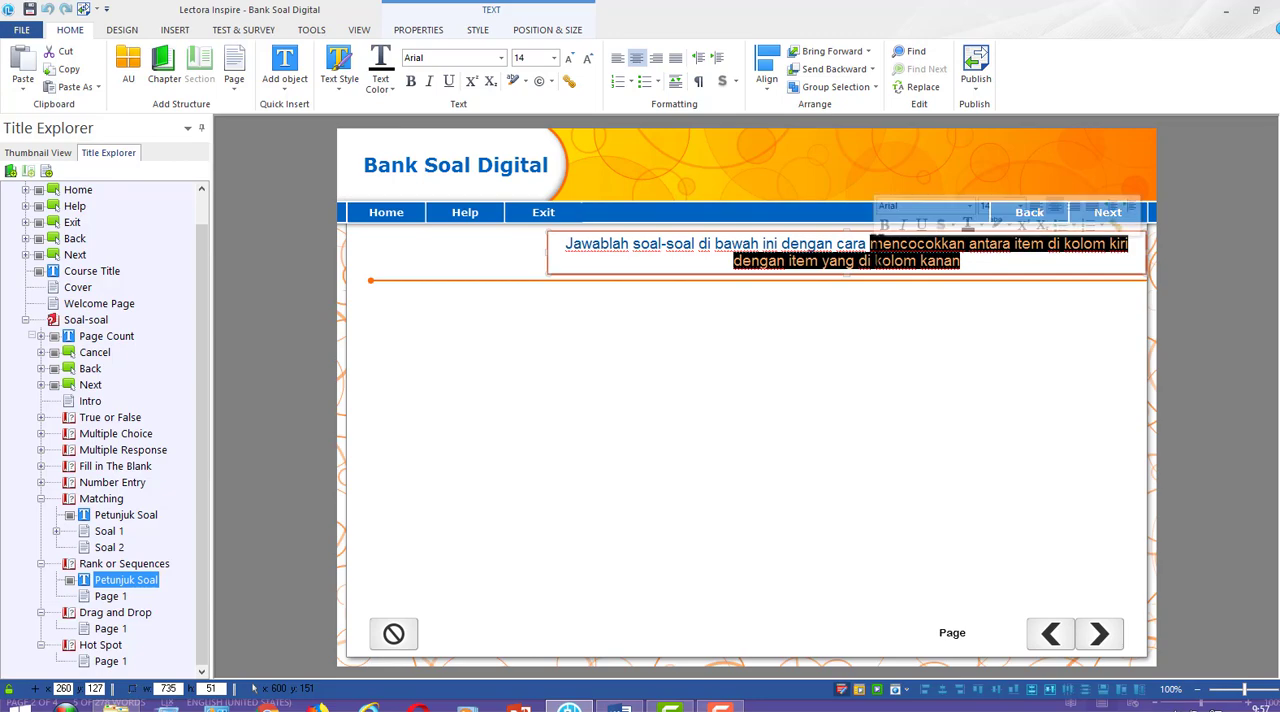
{"action": "type", "text": "mengurutkan "}
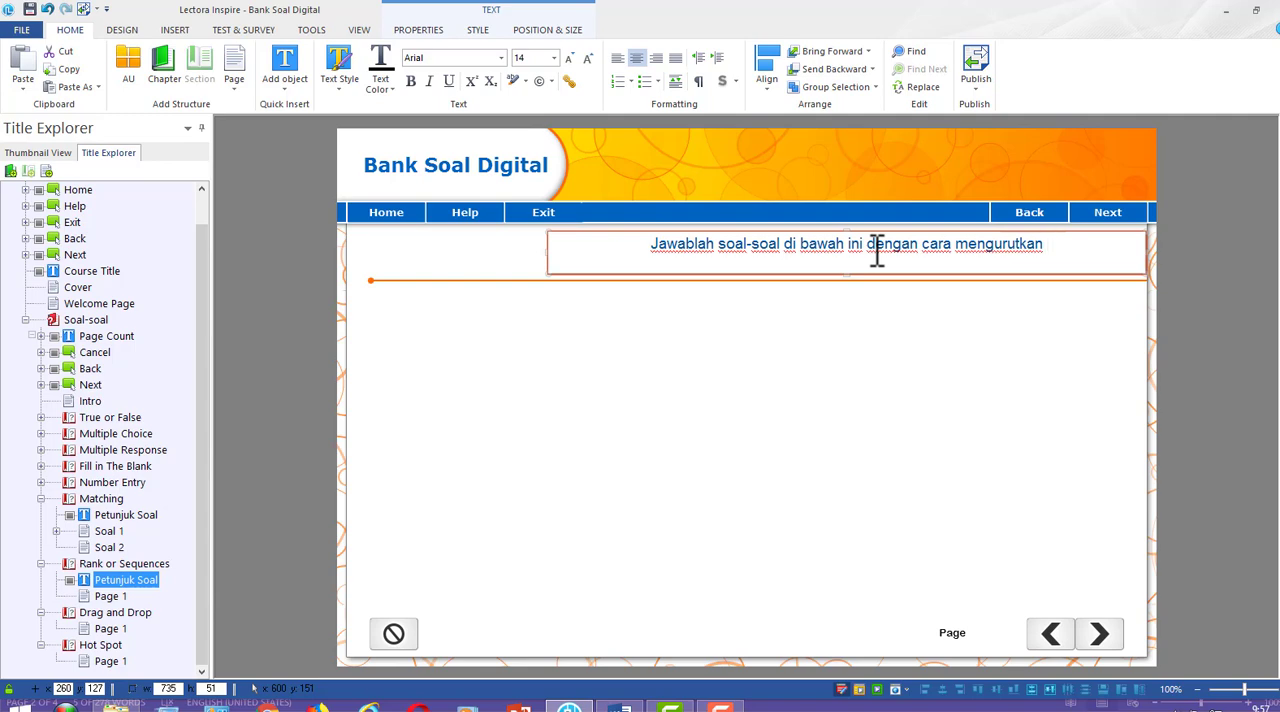
{"action": "type", "text": "item jawaban "}
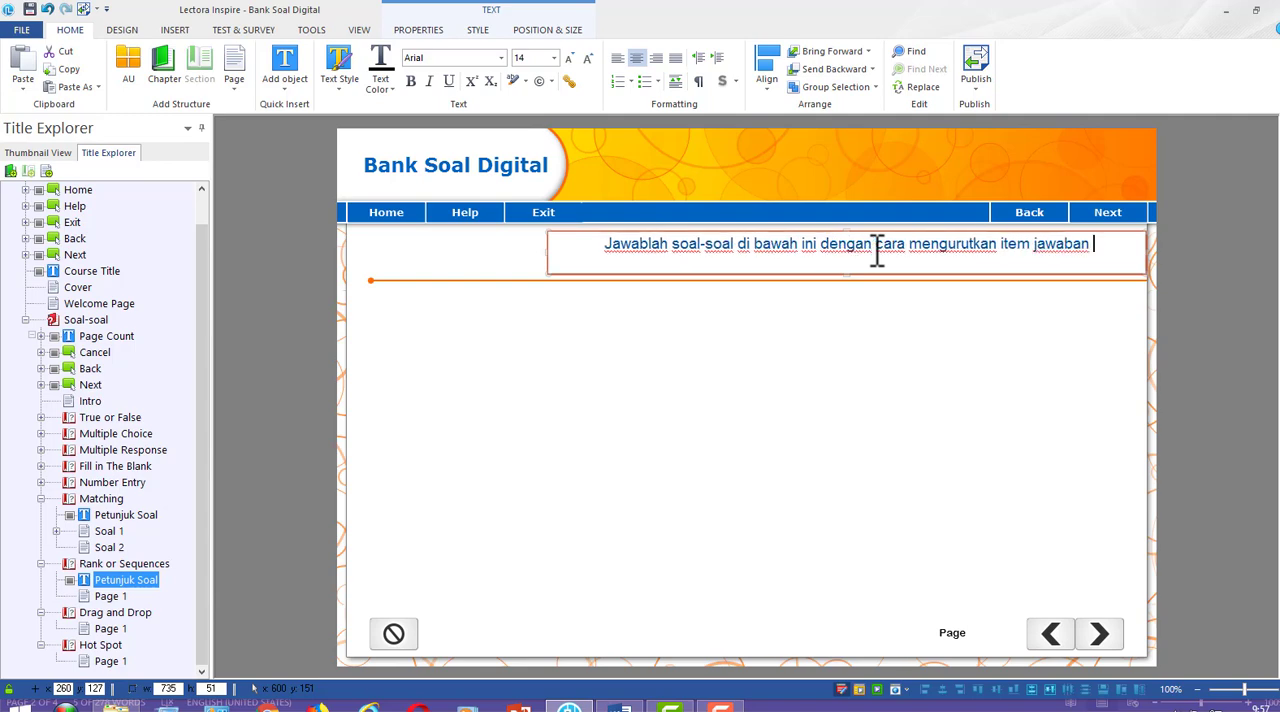
{"action": "type", "text": "yang disediakan"}
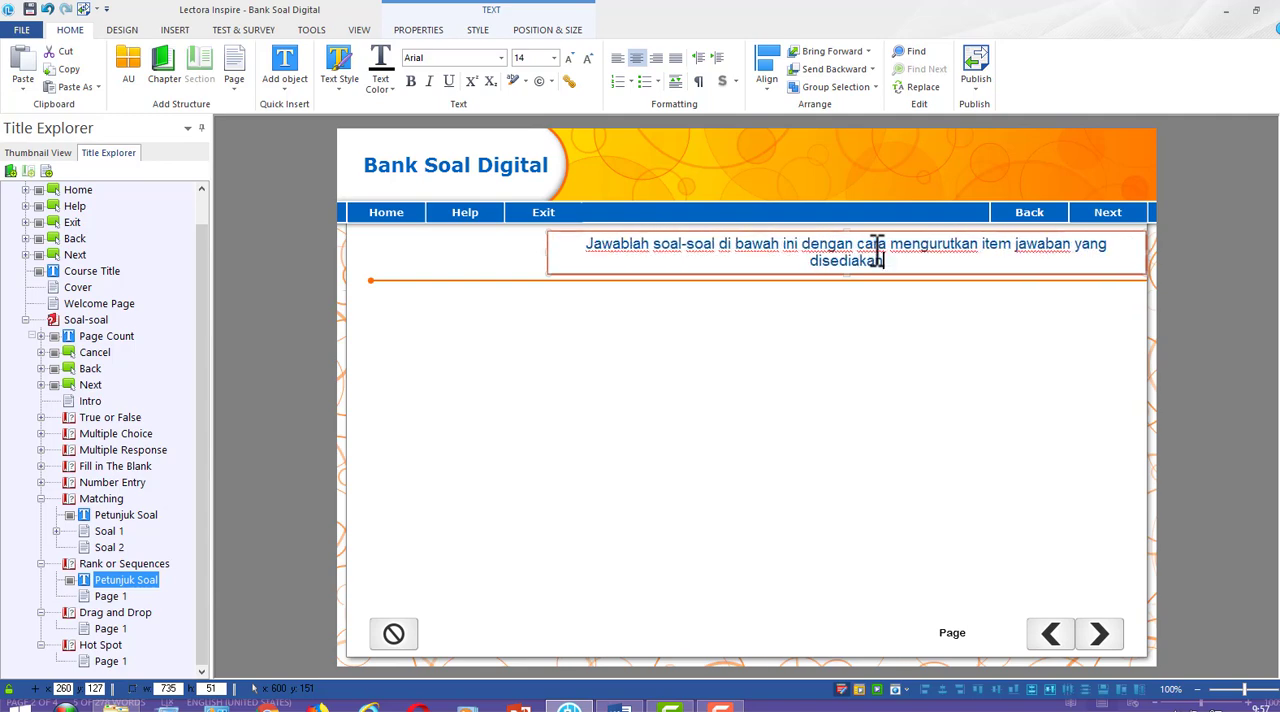
{"action": "left_click", "coordinate": [1209, 287]}
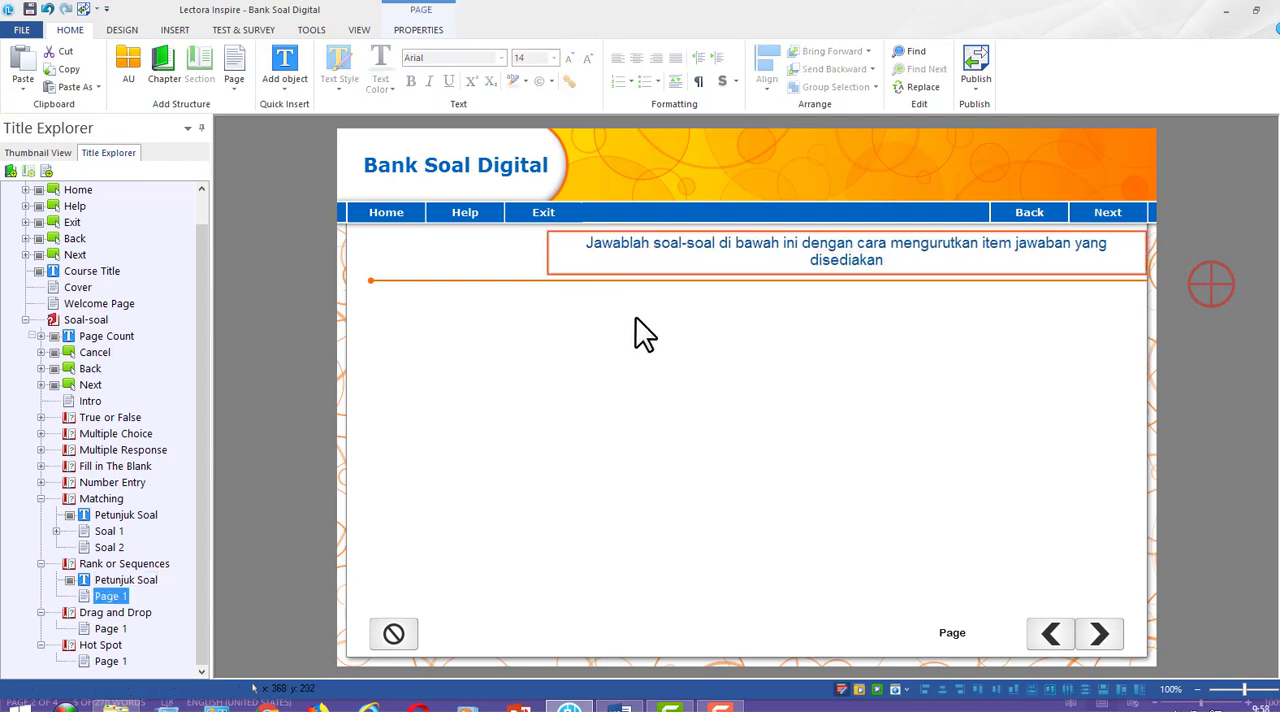
Rename Page 1 of the Rank or Sequences section as Soal 1 and add a second page named Soal 2
{"action": "left_click", "coordinate": [109, 596]}
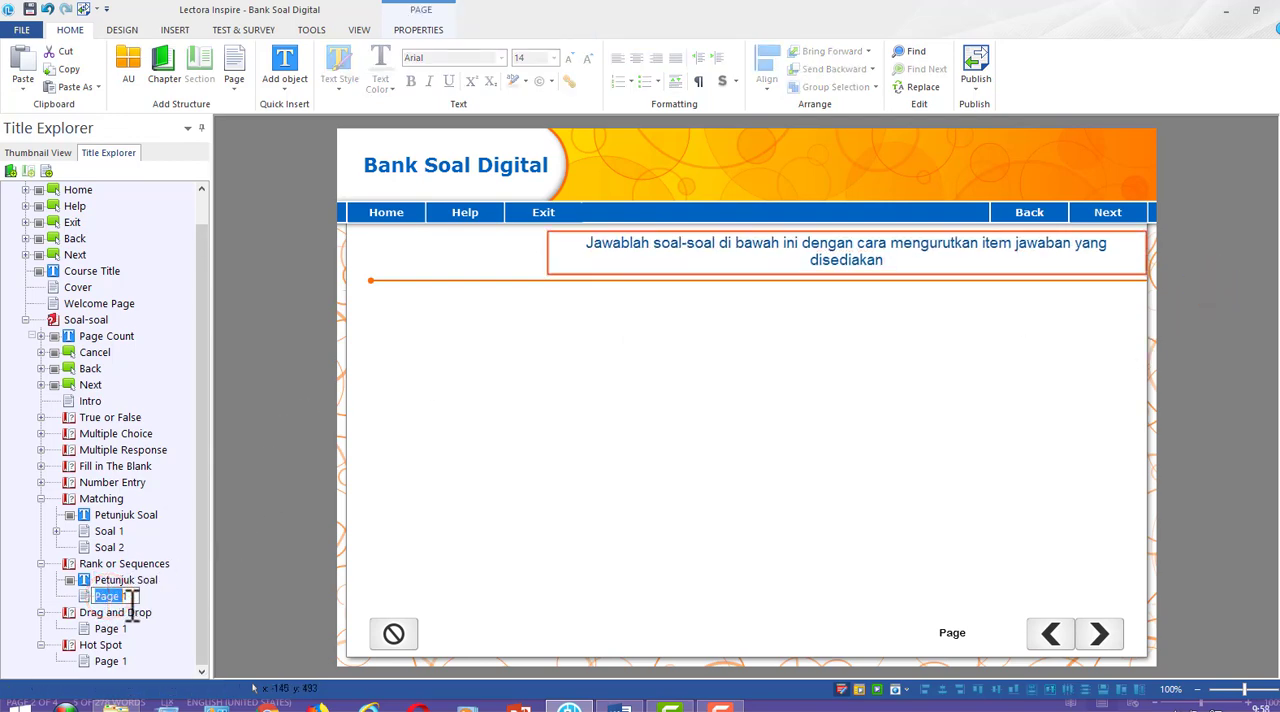
{"action": "type", "text": "Soal"}
{"action": "left_click", "coordinate": [140, 602]}
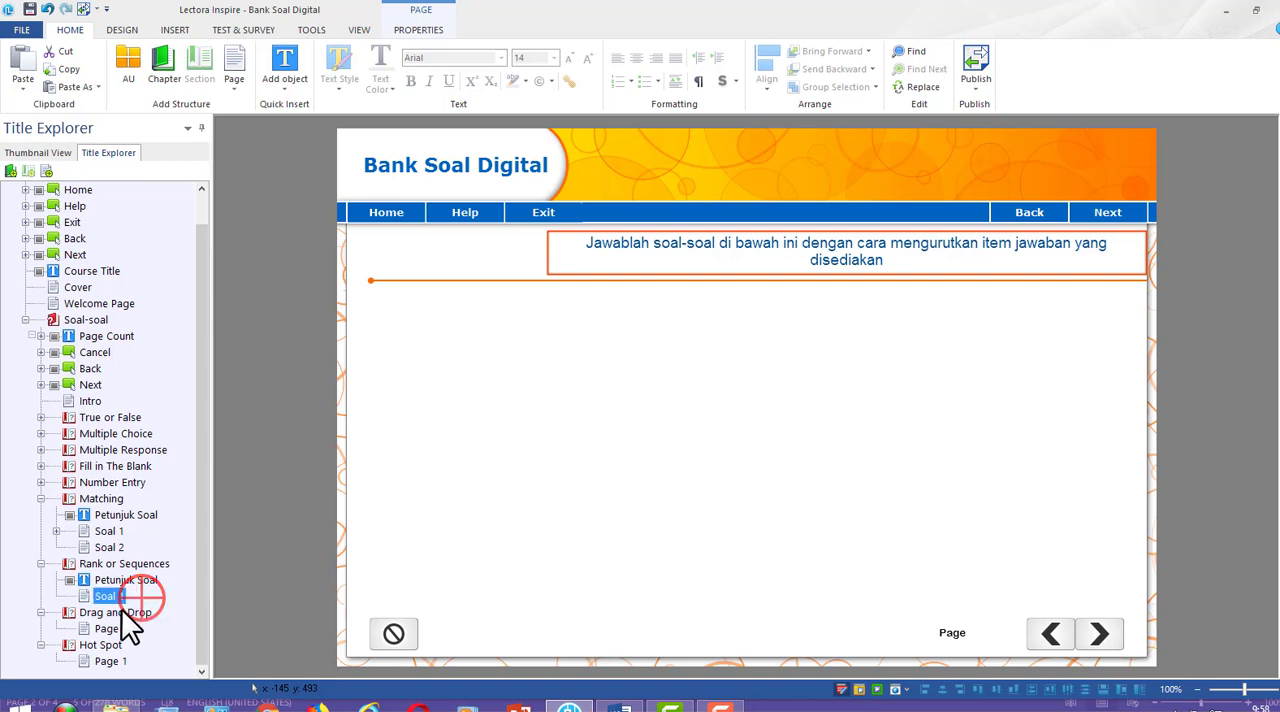
{"action": "left_click", "coordinate": [240, 62]}
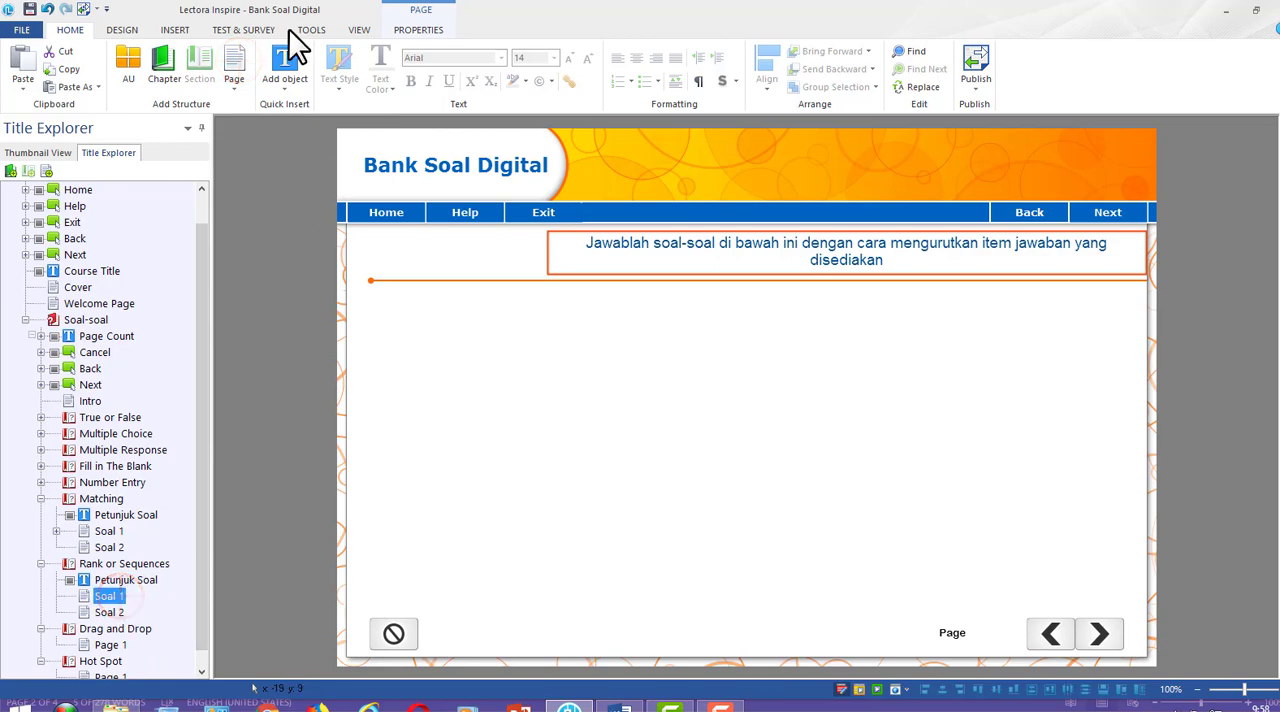
Add a Rank/Sequence question to the Soal 1 page under Rank or Sequences and name it Soal 1
{"action": "left_click", "coordinate": [250, 29]}
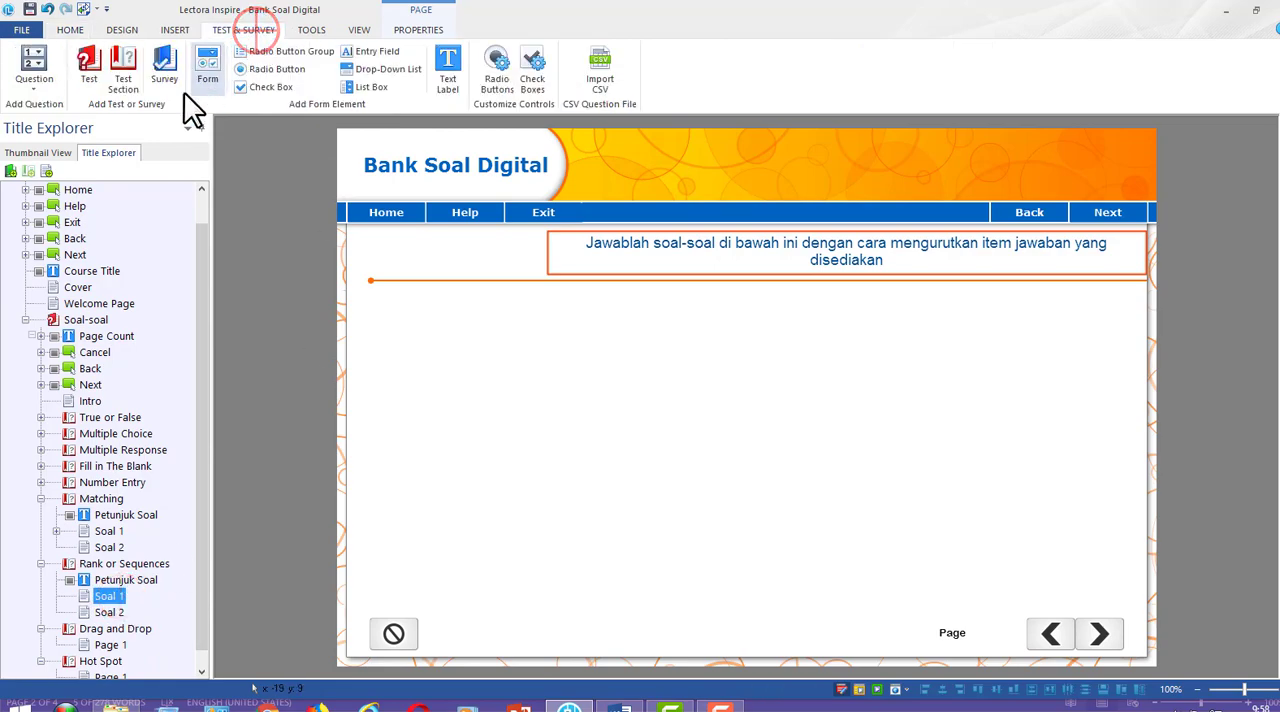
{"action": "left_click", "coordinate": [36, 84]}
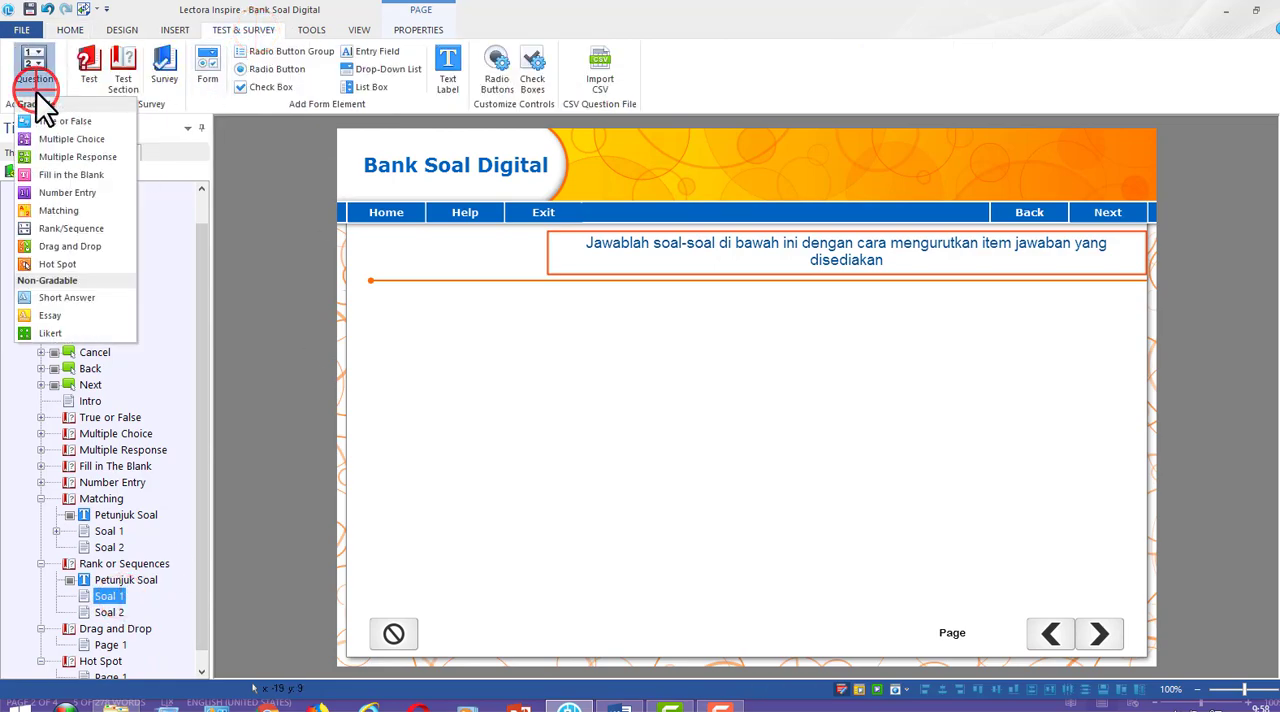
{"action": "left_click", "coordinate": [79, 230]}
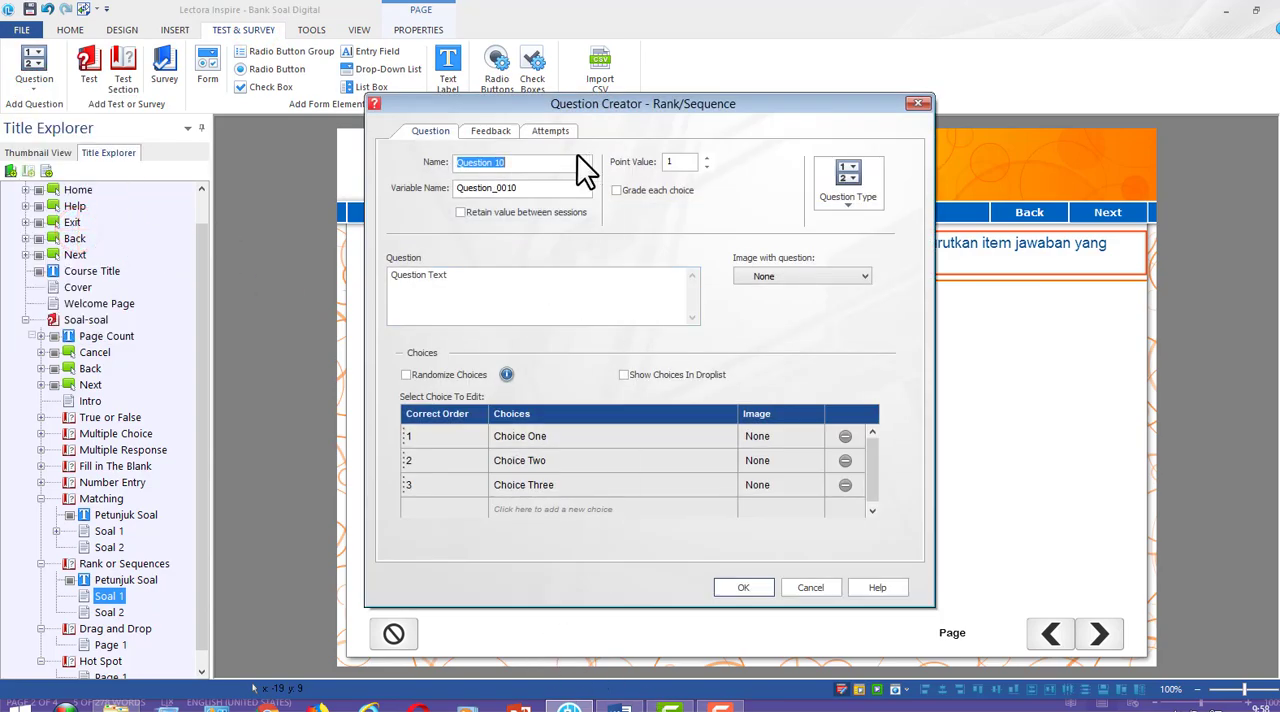
{"action": "type", "text": "Soal 1"}
Replace the placeholder question text with the rank or sequences question and its five items copied from the Word draft
{"action": "left_click", "coordinate": [620, 705]}
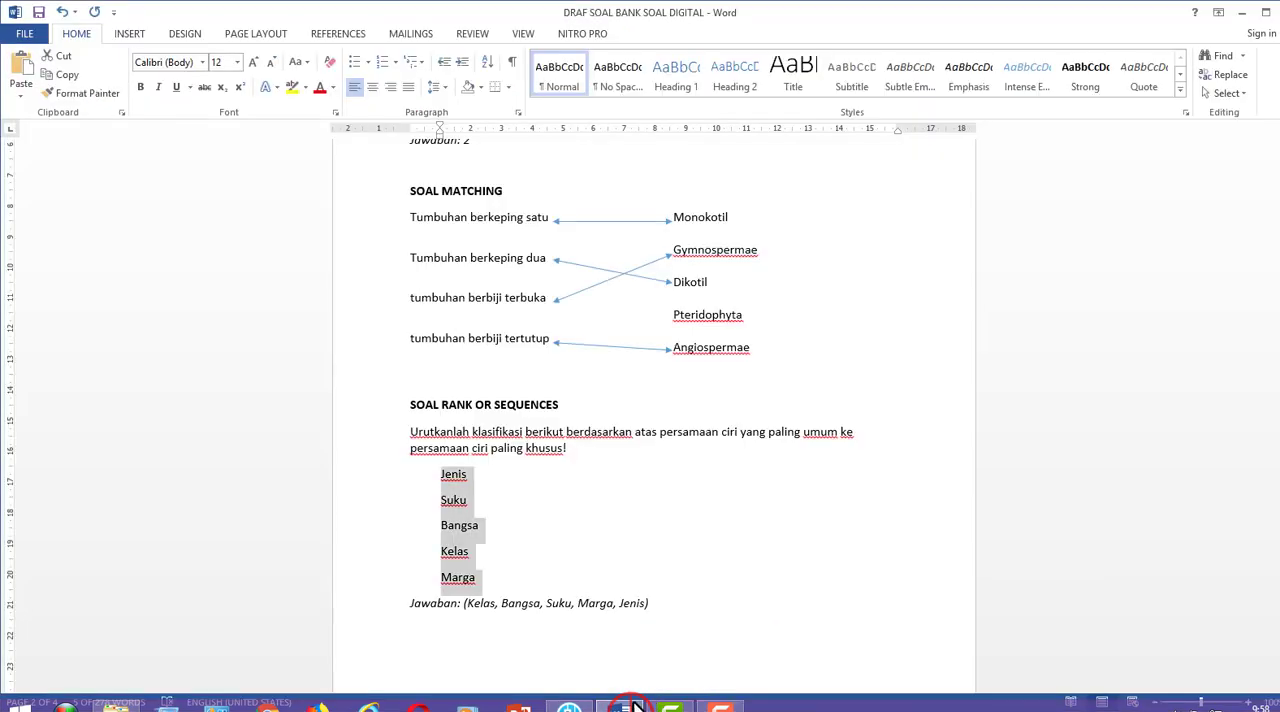
{"action": "left_click", "coordinate": [445, 431]}
{"action": "left_click", "coordinate": [489, 578]}
{"action": "left_click_drag", "start_coordinate": [461, 560], "coordinate": [410, 432]}
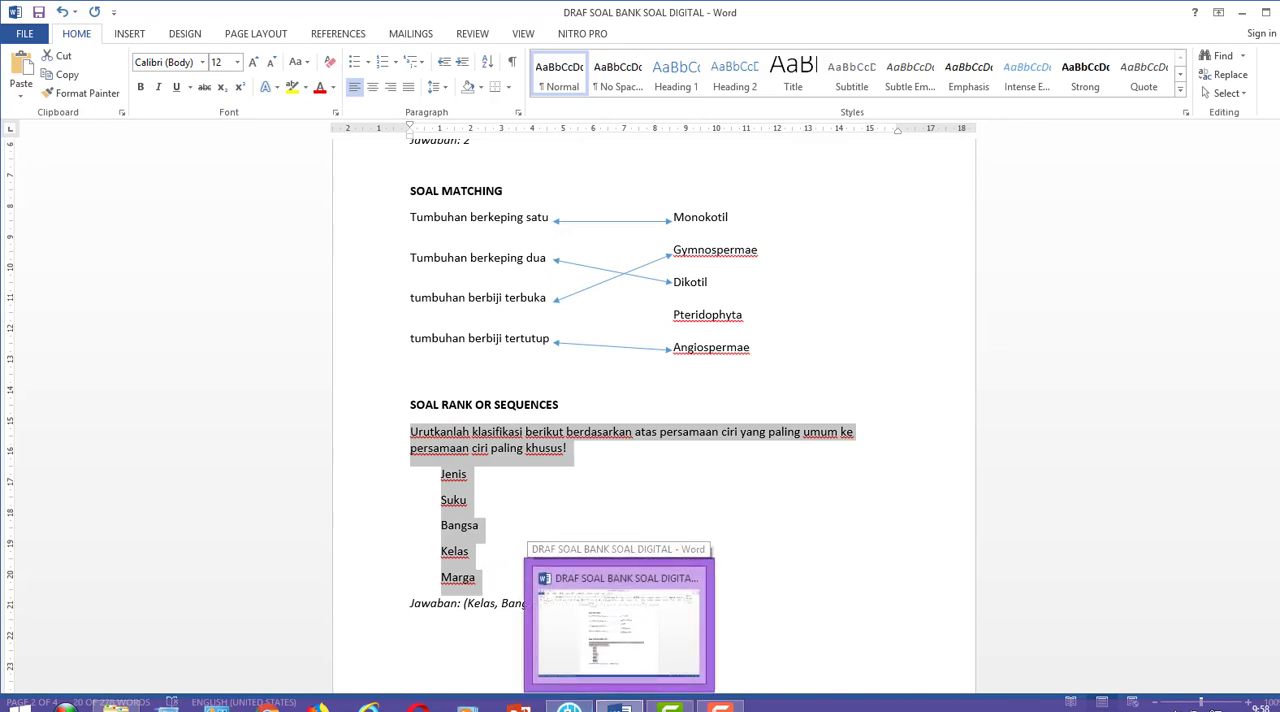
{"action": "left_click", "coordinate": [619, 705]}
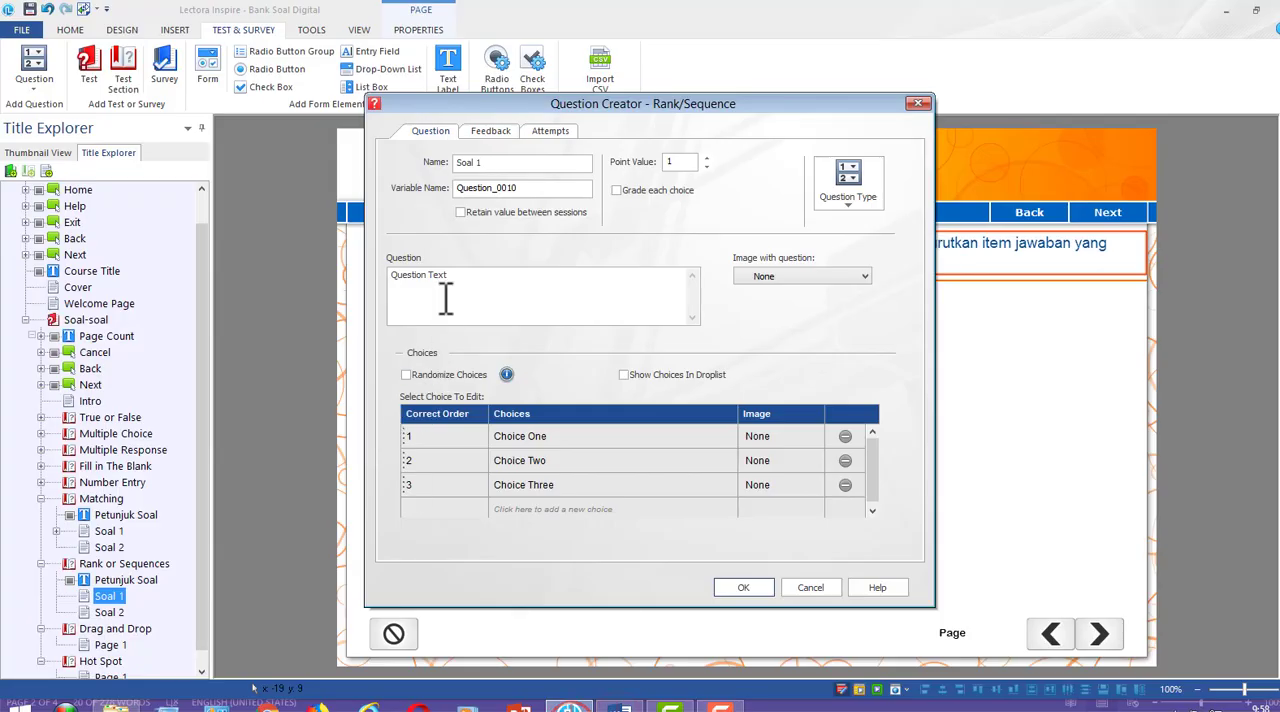
{"action": "left_click", "coordinate": [450, 281]}
{"action": "key", "text": "ctrl+a"}
{"action": "key", "text": "ctrl+v"}
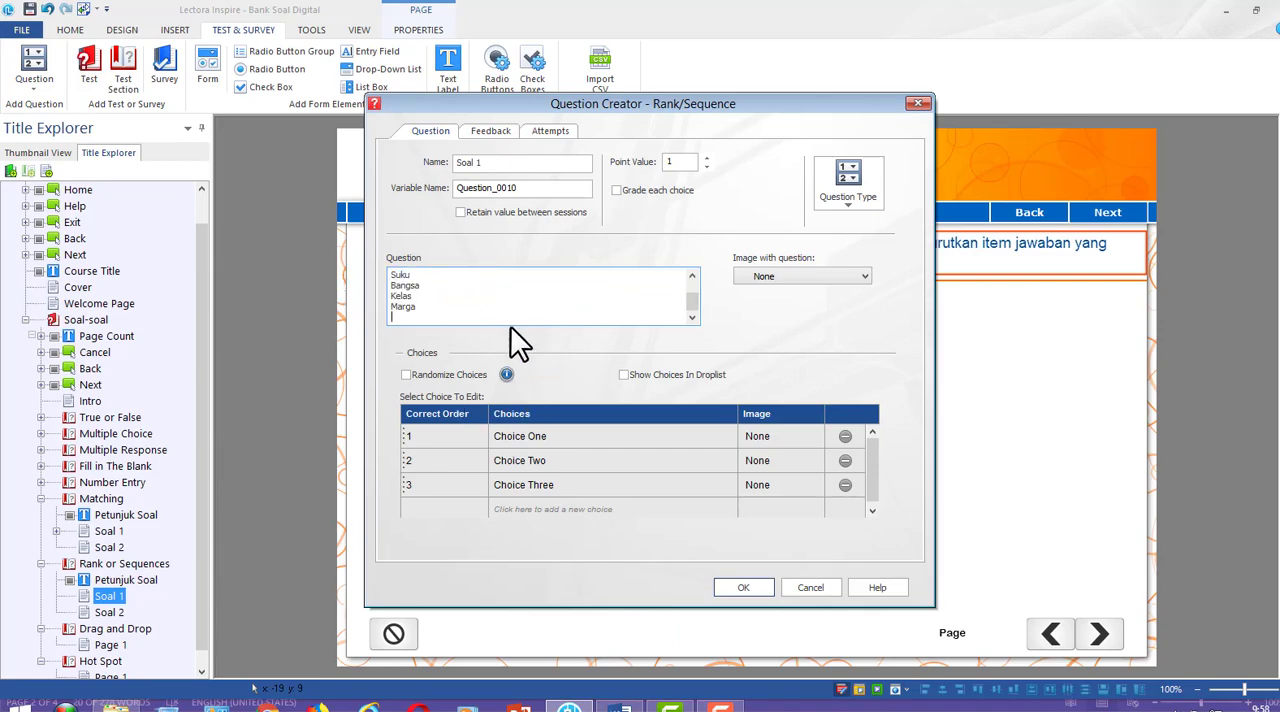
{"action": "scroll", "coordinate": [545, 340], "scroll_direction": "up", "scroll_amount": 2}
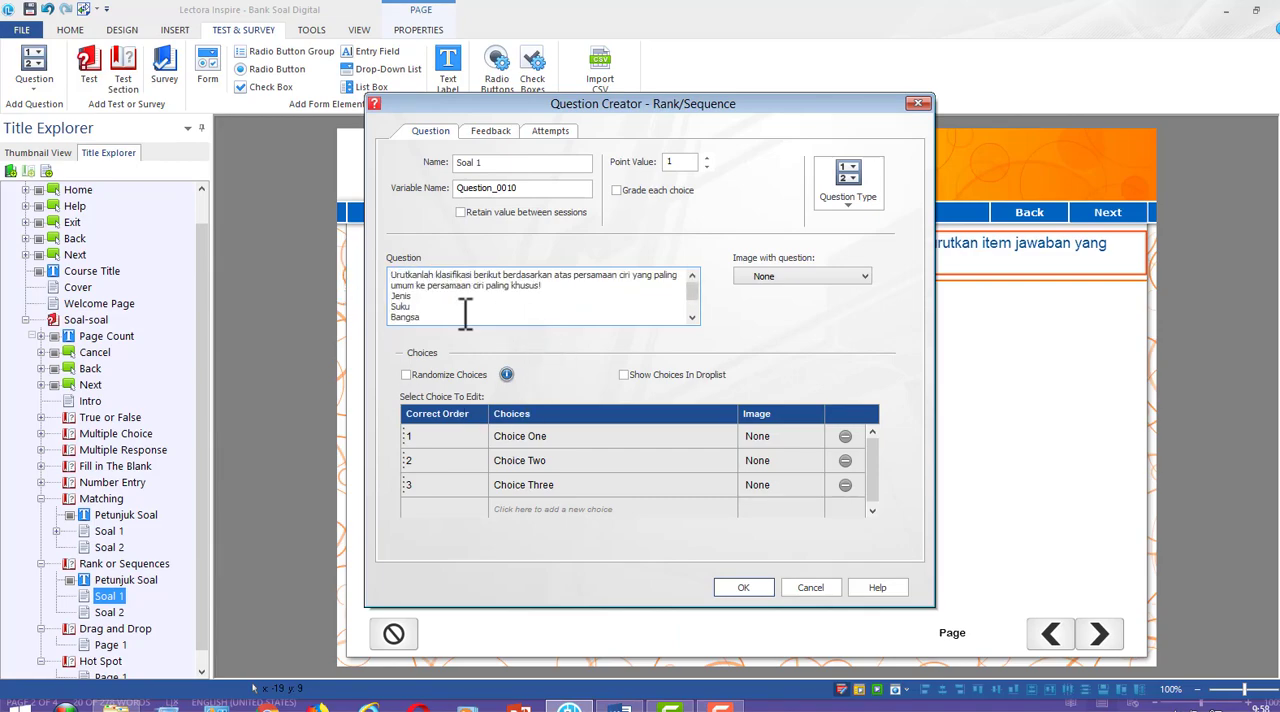
Check the correct answer order of the rank or sequences question in the Word draft and return to the question settings
{"action": "left_click", "coordinate": [517, 435]}
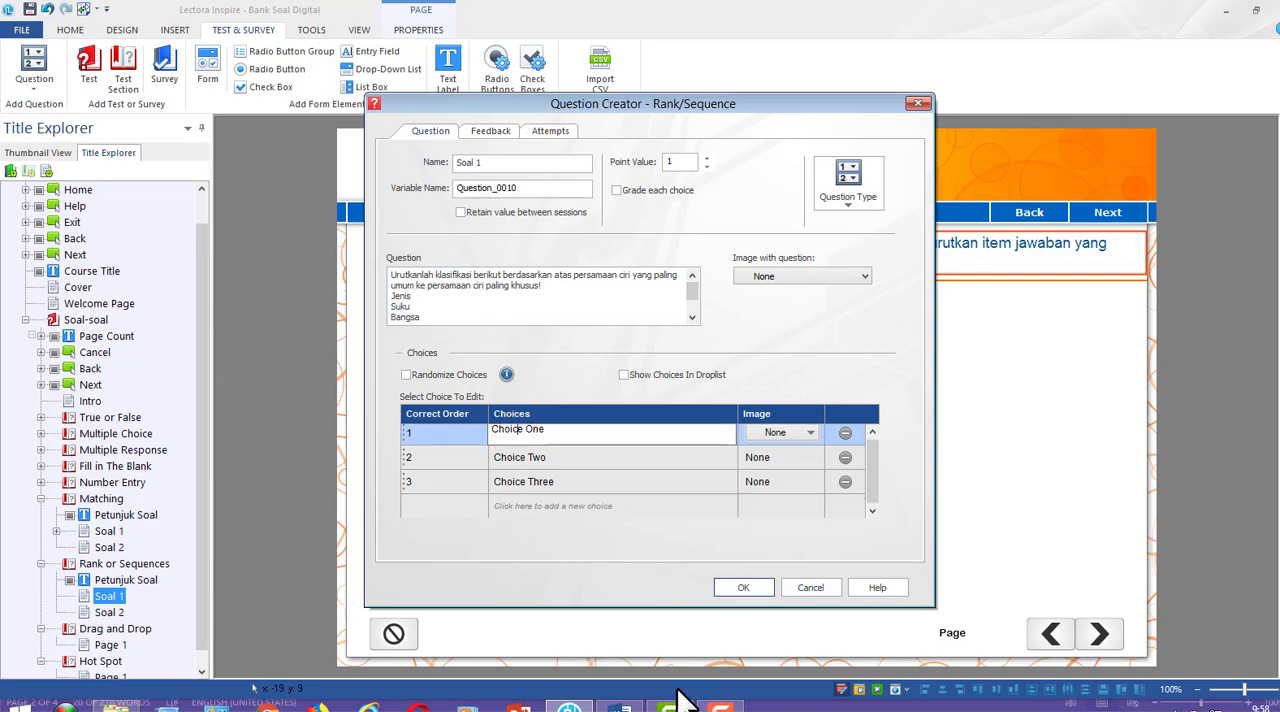
{"action": "left_click", "coordinate": [621, 706]}
{"action": "left_click", "coordinate": [502, 568]}
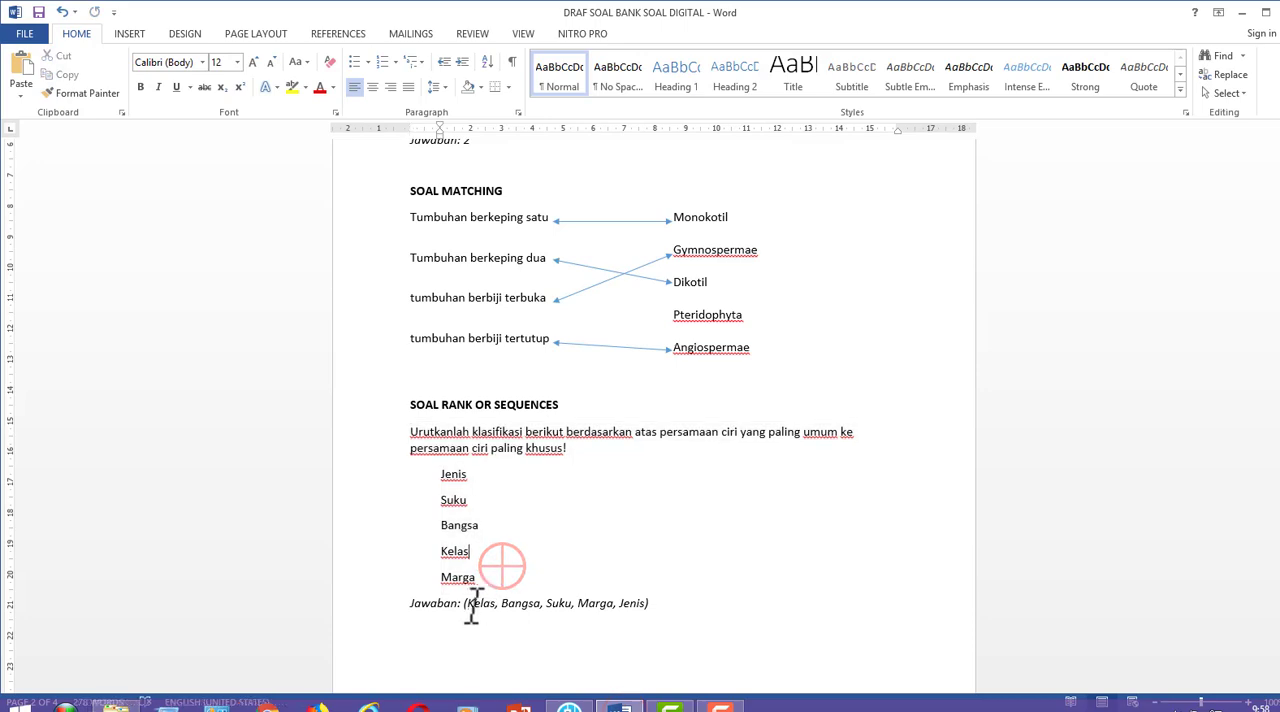
{"action": "left_click_drag", "start_coordinate": [471, 604], "coordinate": [507, 605]}
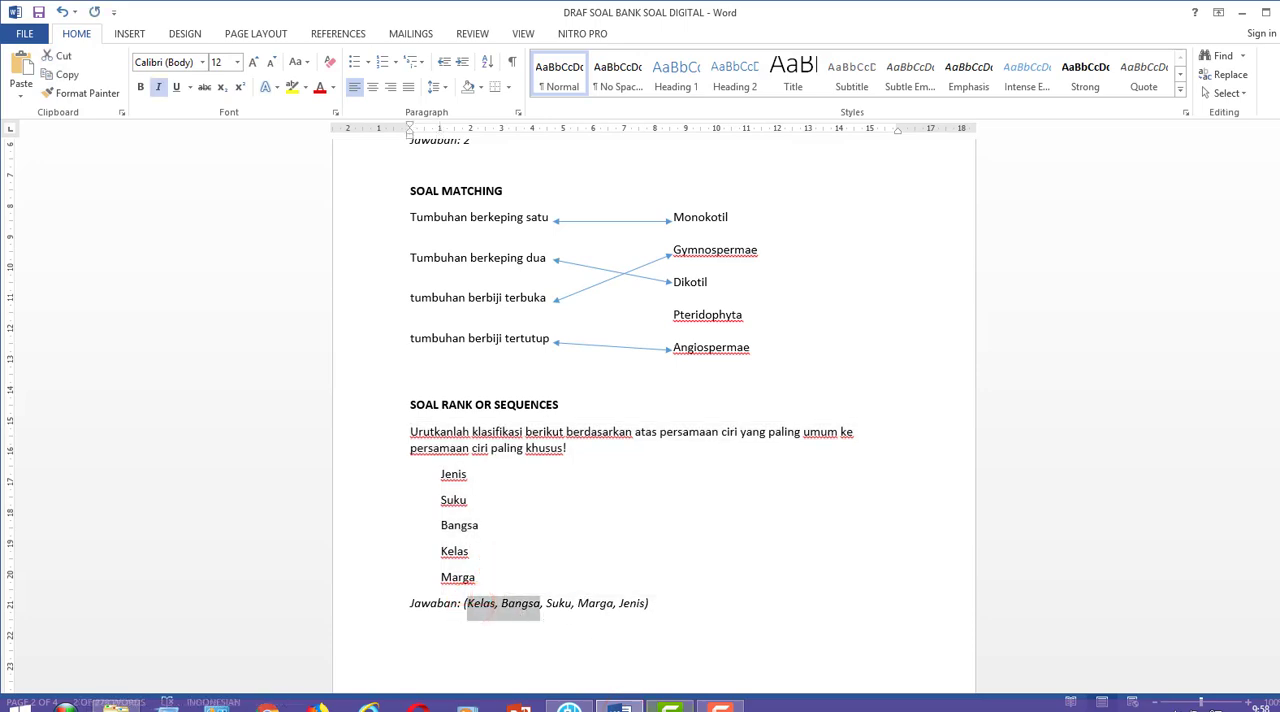
{"action": "left_click", "coordinate": [570, 707]}
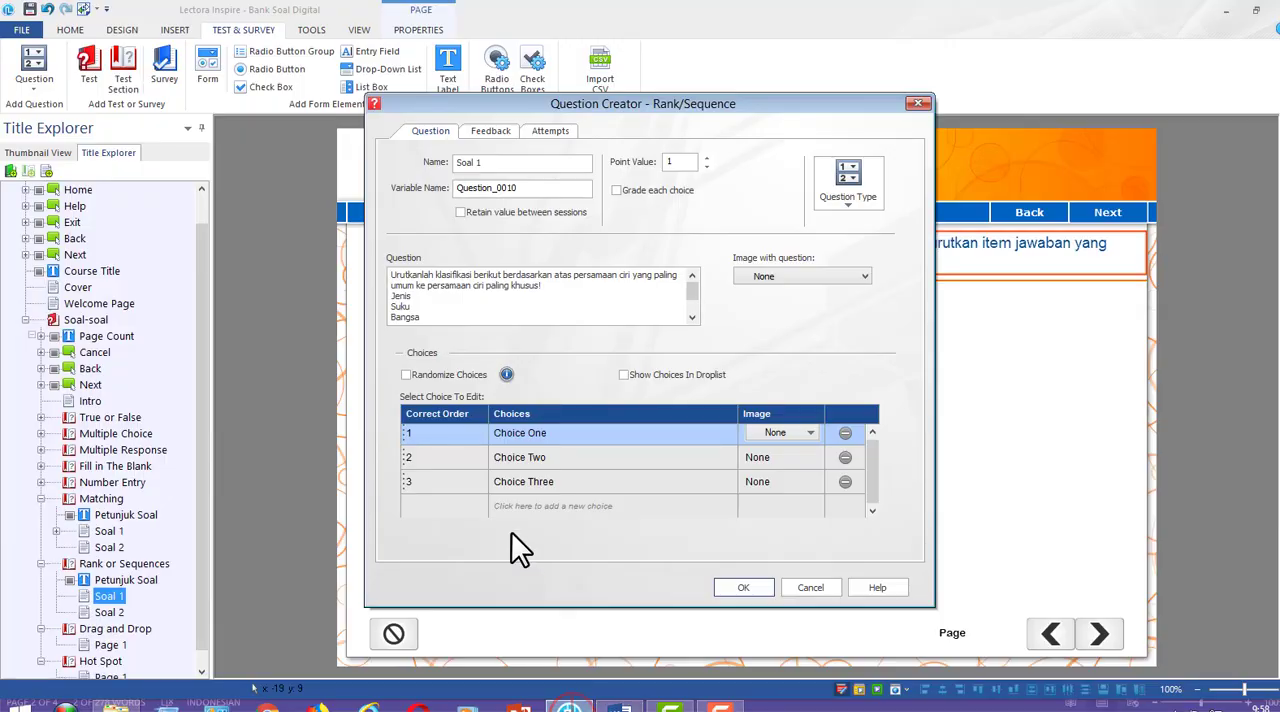
{"action": "left_click", "coordinate": [522, 437]}
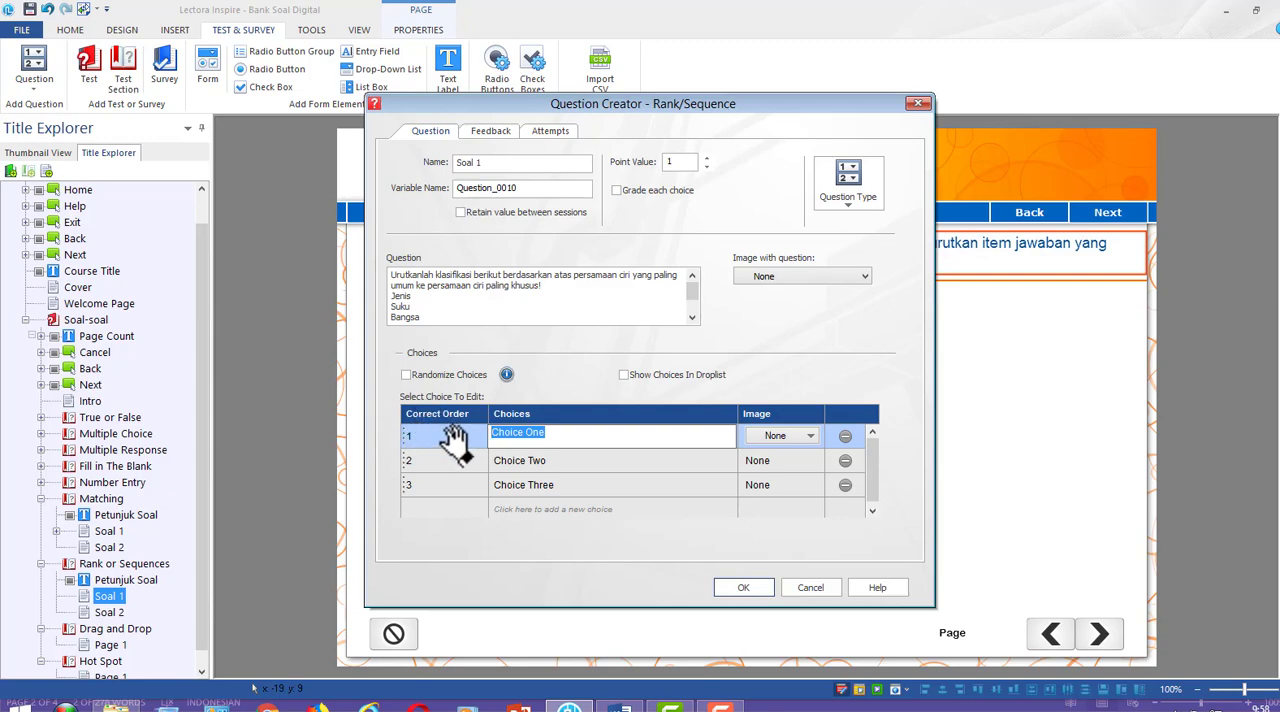
{"action": "scroll", "coordinate": [442, 310], "scroll_direction": "down", "scroll_amount": 1}
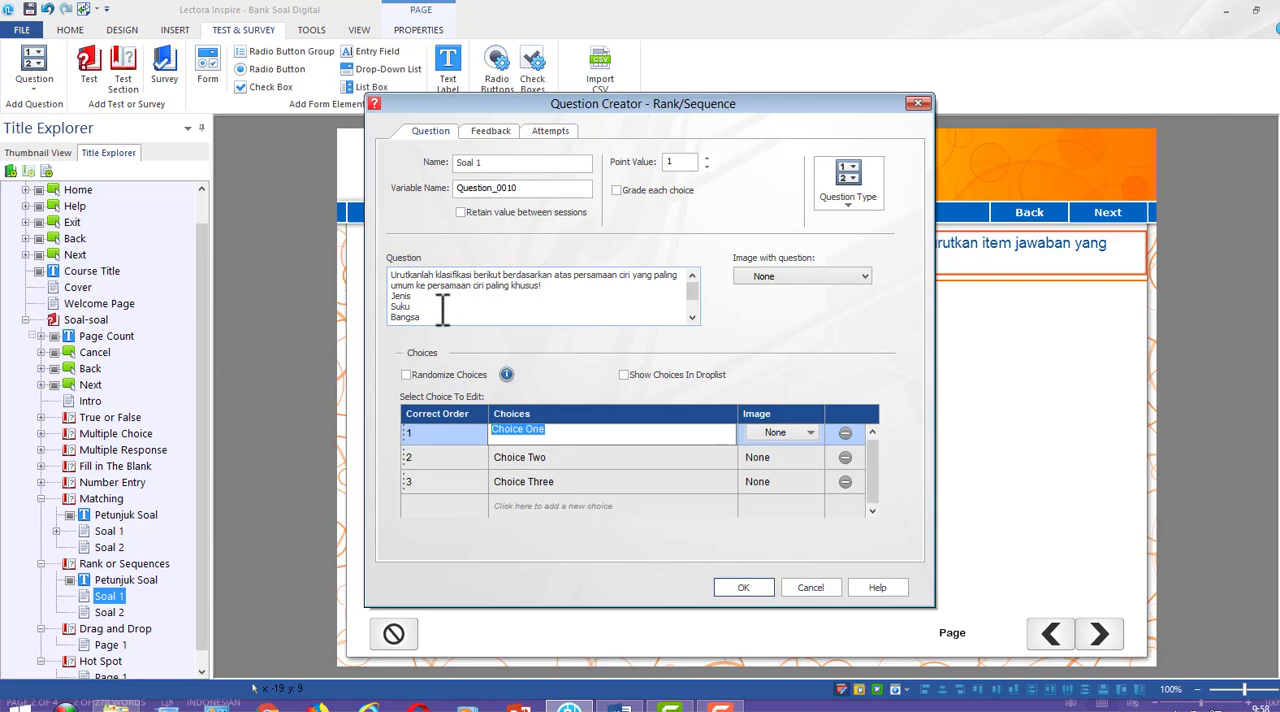
{"action": "left_click", "coordinate": [442, 310]}
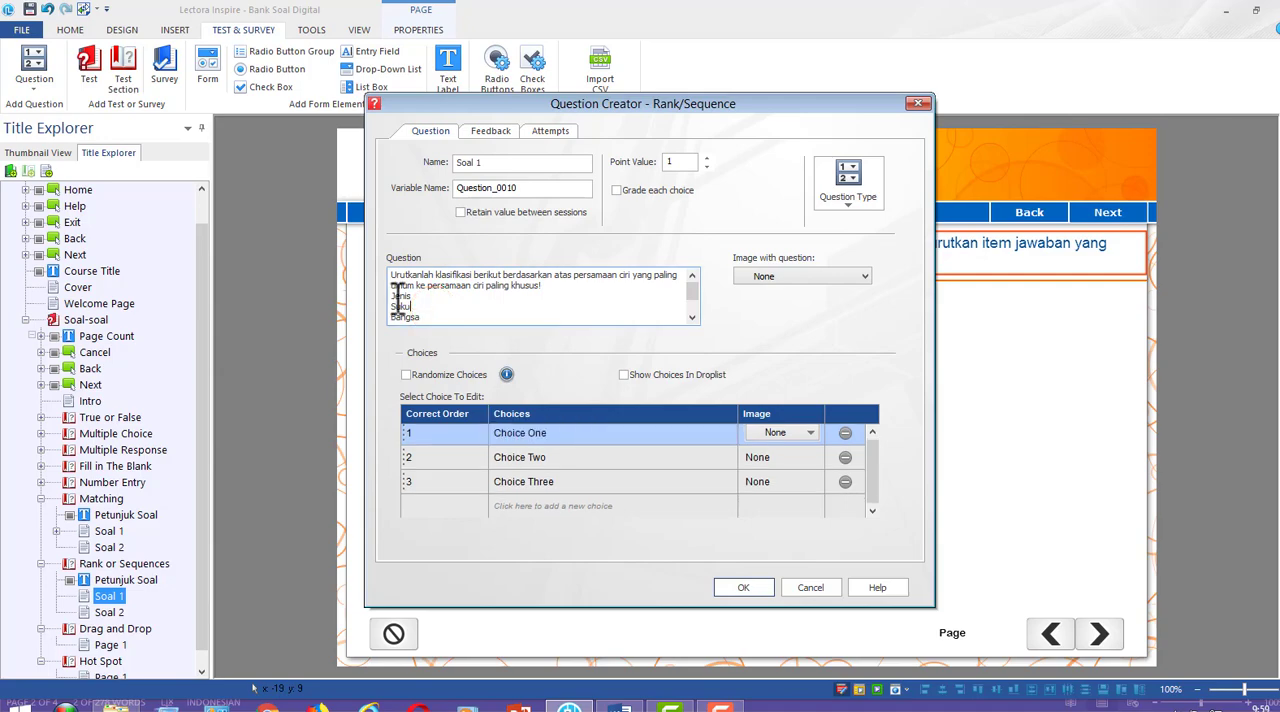
Replace the three default choices with Kelas, Bangsa and Suku as correct order 1, 2 and 3
{"action": "left_click", "coordinate": [527, 434]}
{"action": "left_click_drag", "start_coordinate": [580, 437], "coordinate": [476, 437]}
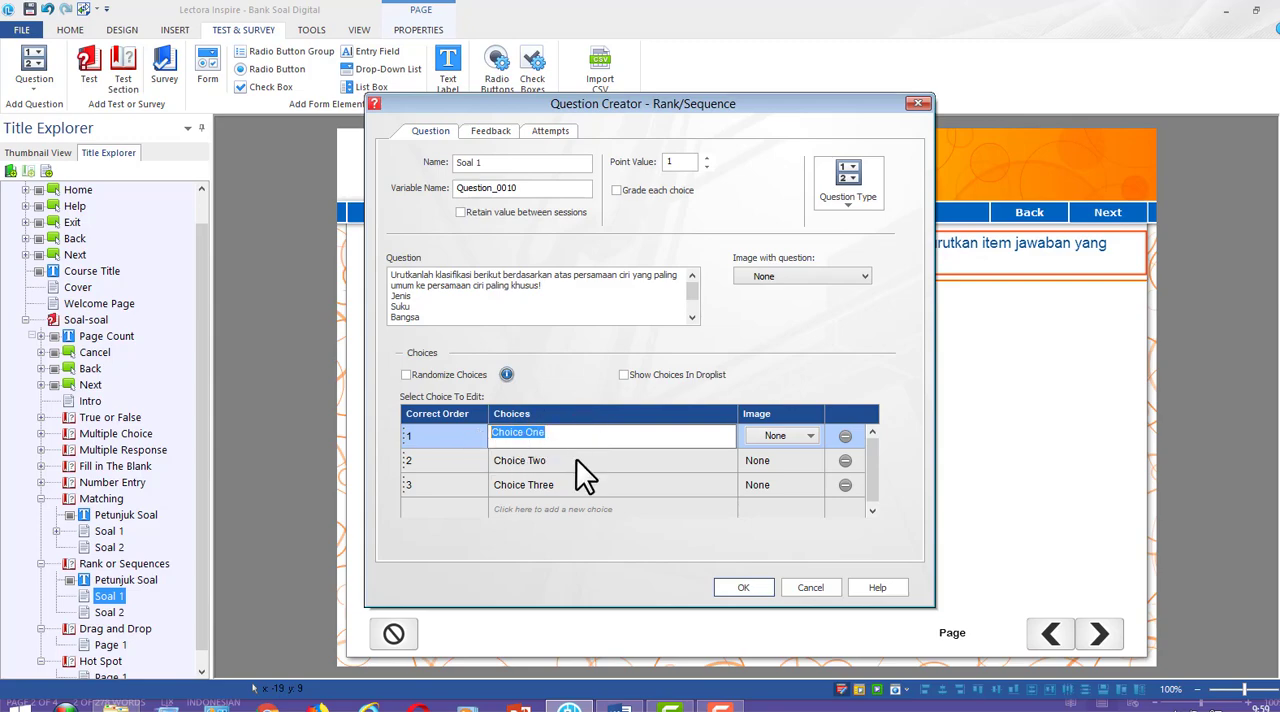
{"action": "type", "text": "Kelas"}
{"action": "left_click", "coordinate": [528, 460]}
{"action": "left_click_drag", "start_coordinate": [568, 459], "coordinate": [472, 460]}
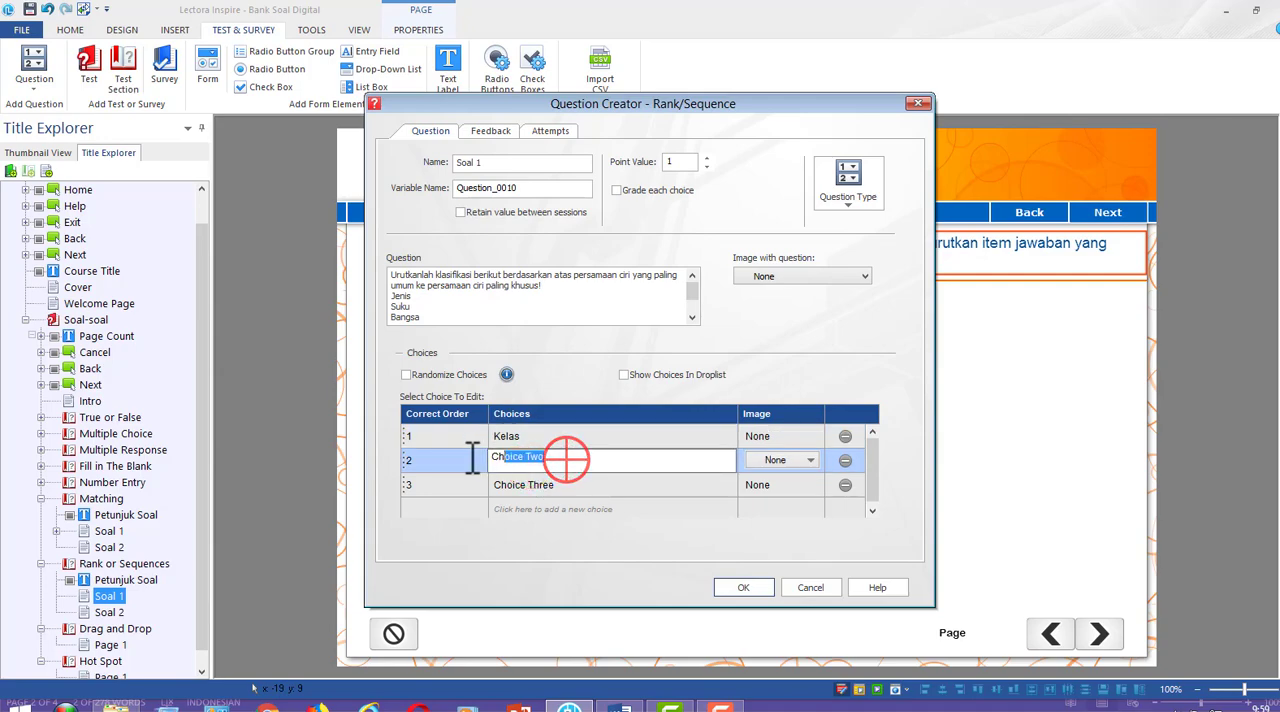
{"action": "type", "text": "Bangsa"}
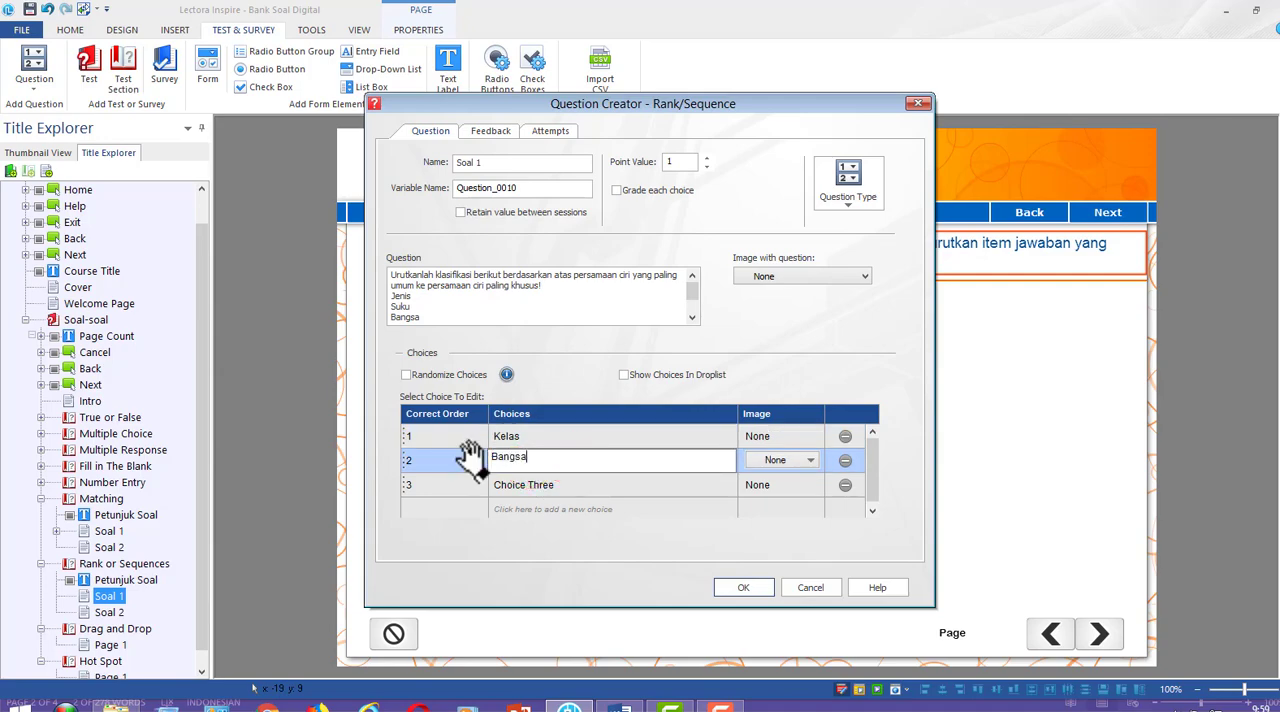
{"action": "left_click", "coordinate": [521, 484]}
{"action": "type", "text": "Suk"}
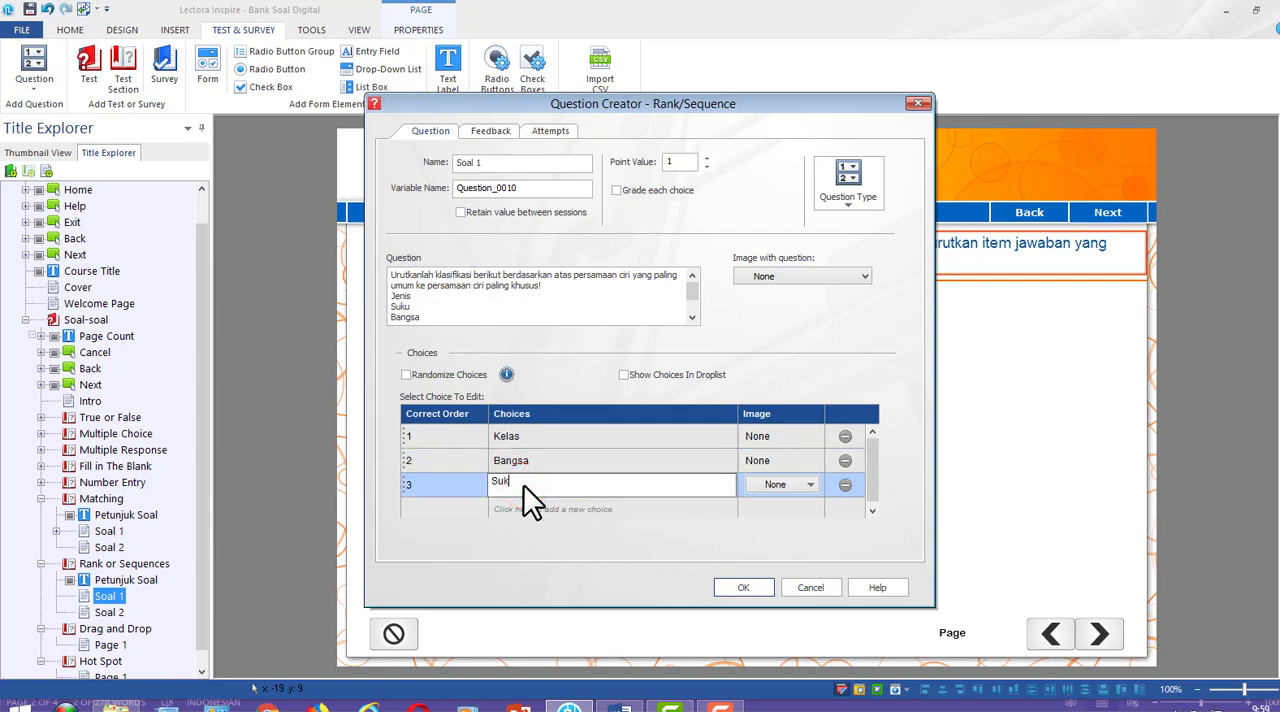
{"action": "type", "text": "u"}
Add two more choices, Marga as number 4 and Jenis as number 5 in the correct order
{"action": "left_click", "coordinate": [519, 511]}
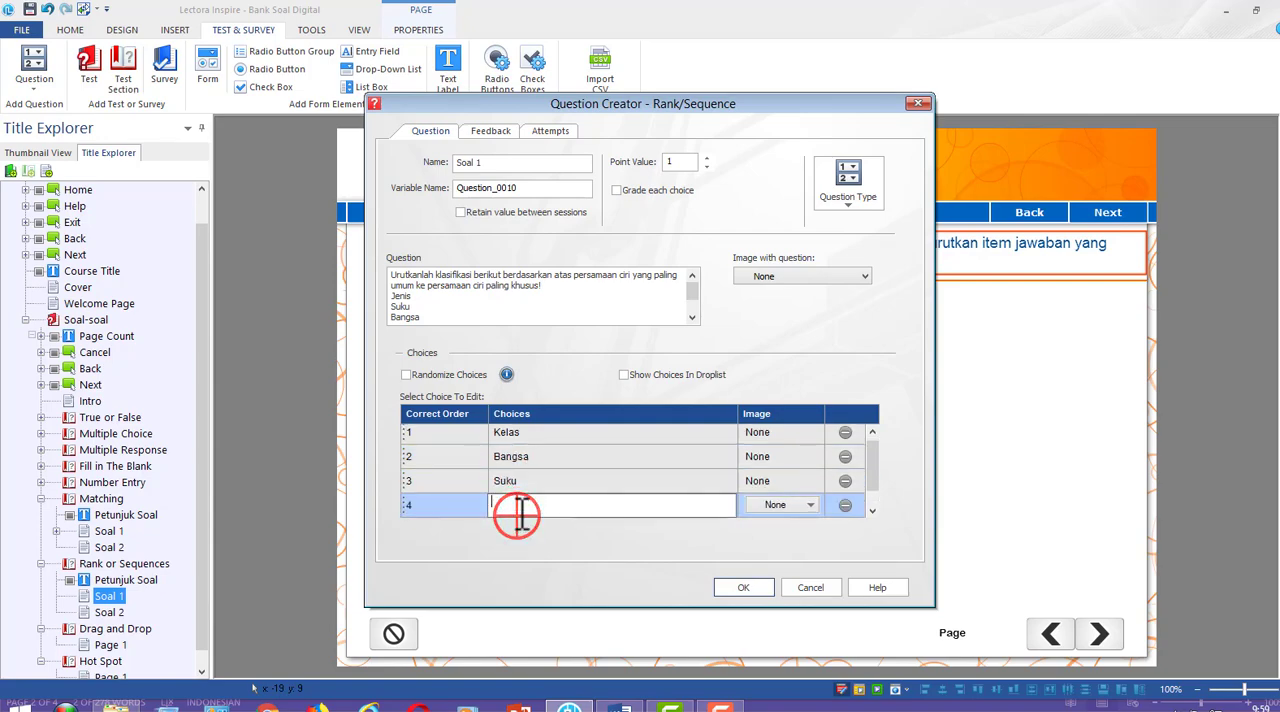
{"action": "type", "text": "Marga"}
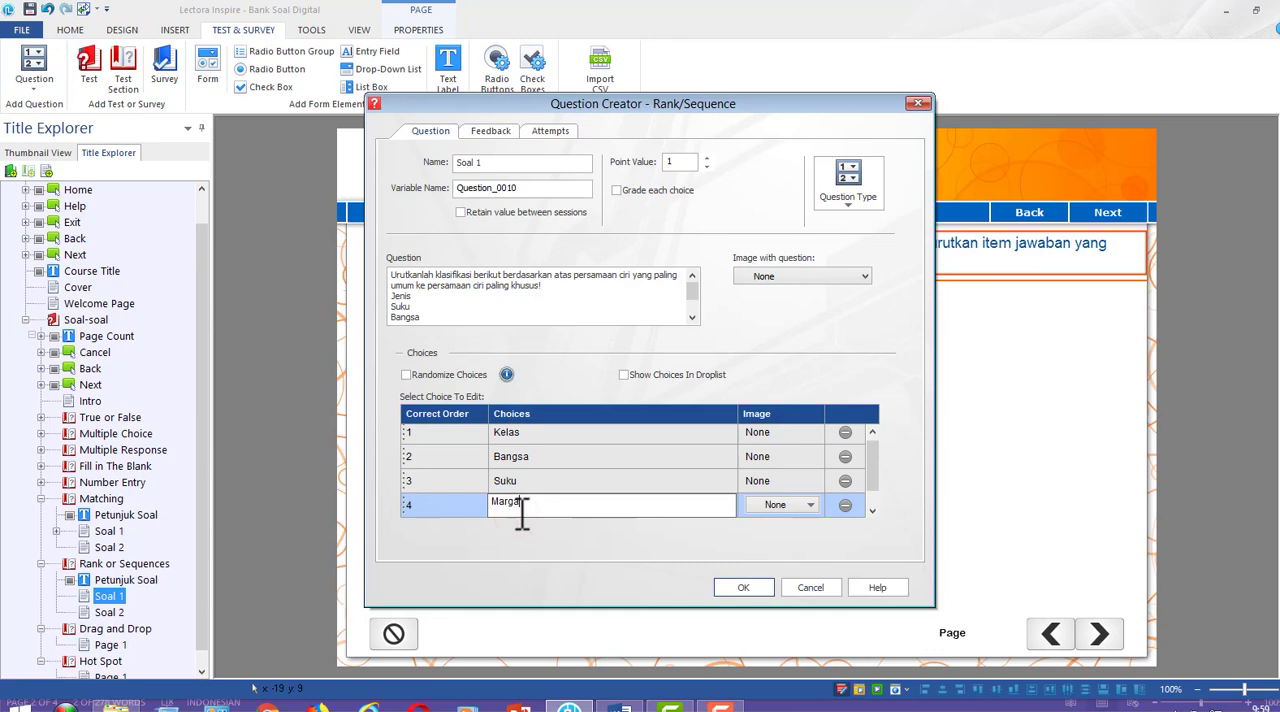
{"action": "left_click", "coordinate": [869, 482]}
{"action": "left_click", "coordinate": [600, 506]}
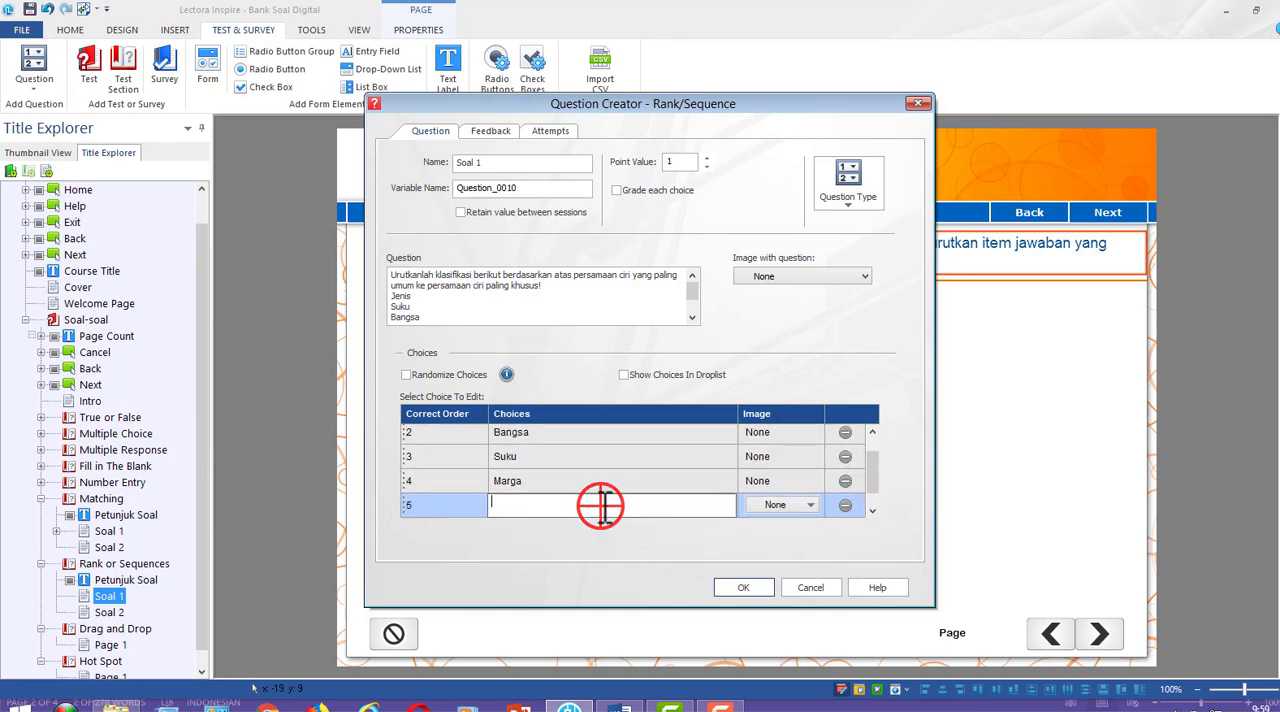
{"action": "type", "text": "Jenis"}
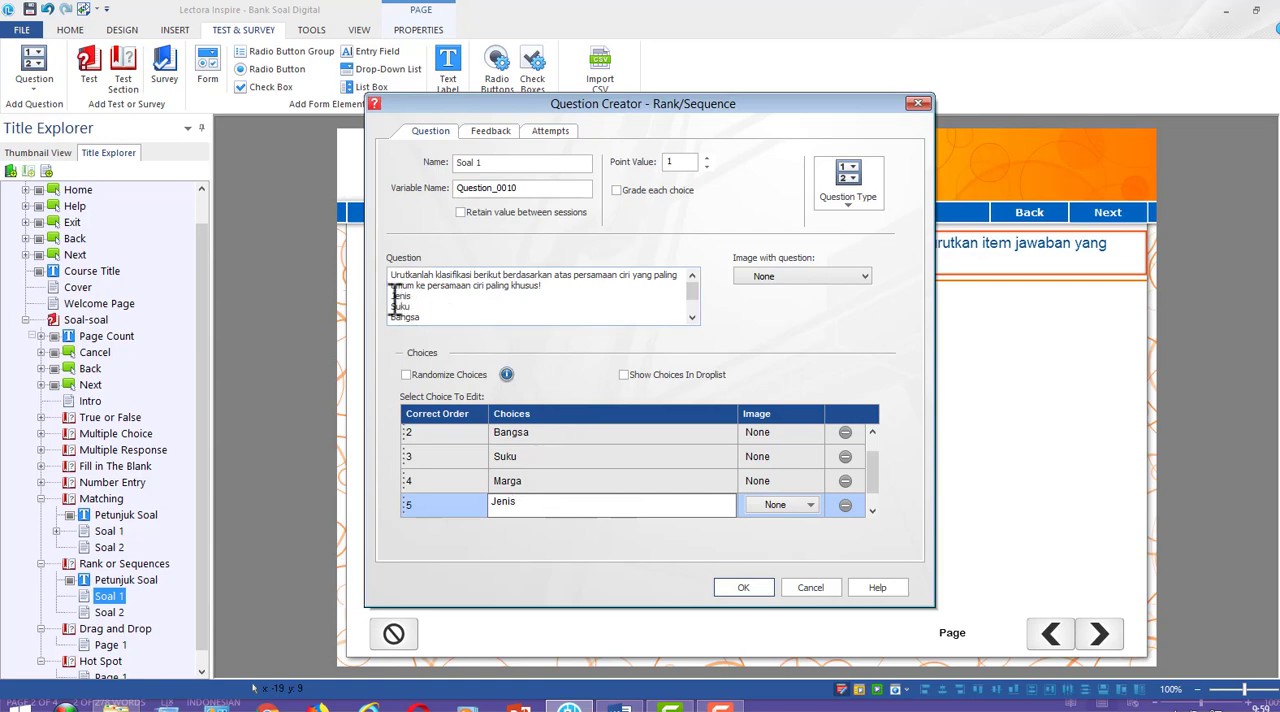
Delete the item list below the question sentence in the question text and enable Randomize Choices
{"action": "left_click_drag", "start_coordinate": [392, 296], "coordinate": [445, 325]}
{"action": "key", "text": "BackSpace"}
{"action": "key", "text": "BackSpace"}
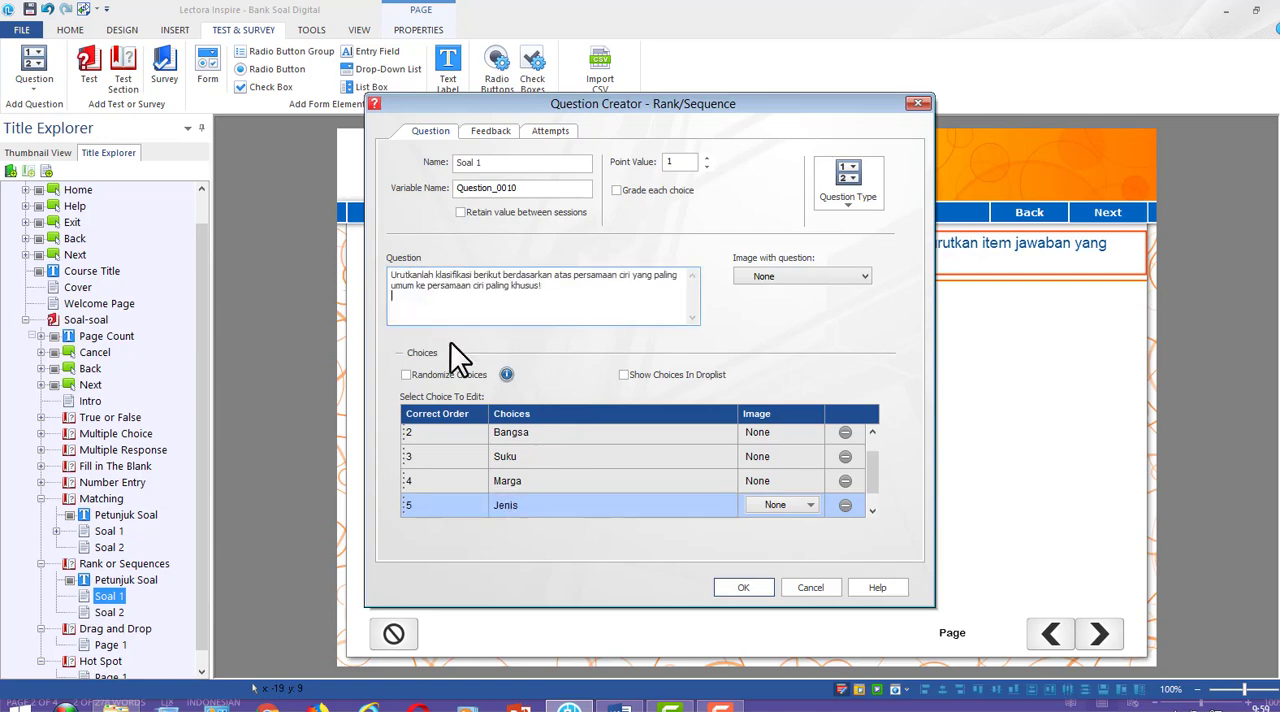
{"action": "left_click", "coordinate": [448, 308]}
{"action": "left_click_drag", "start_coordinate": [873, 480], "coordinate": [873, 468]}
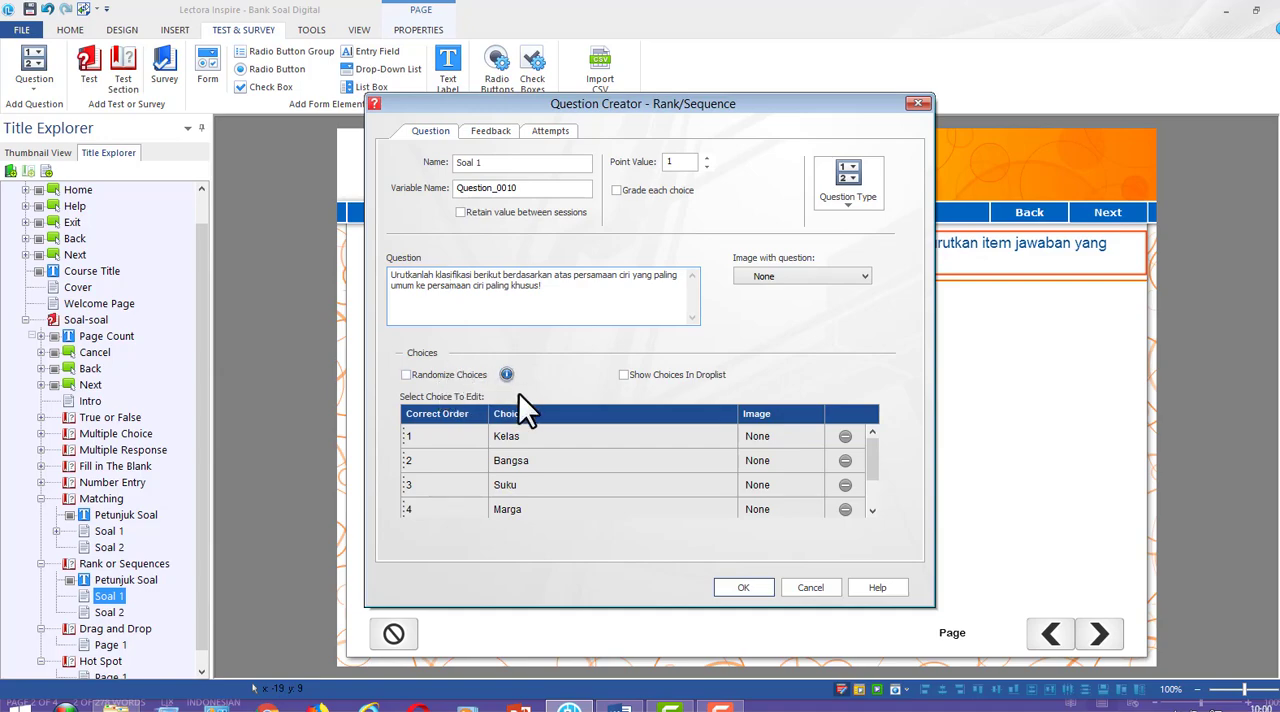
{"action": "left_click", "coordinate": [406, 375]}
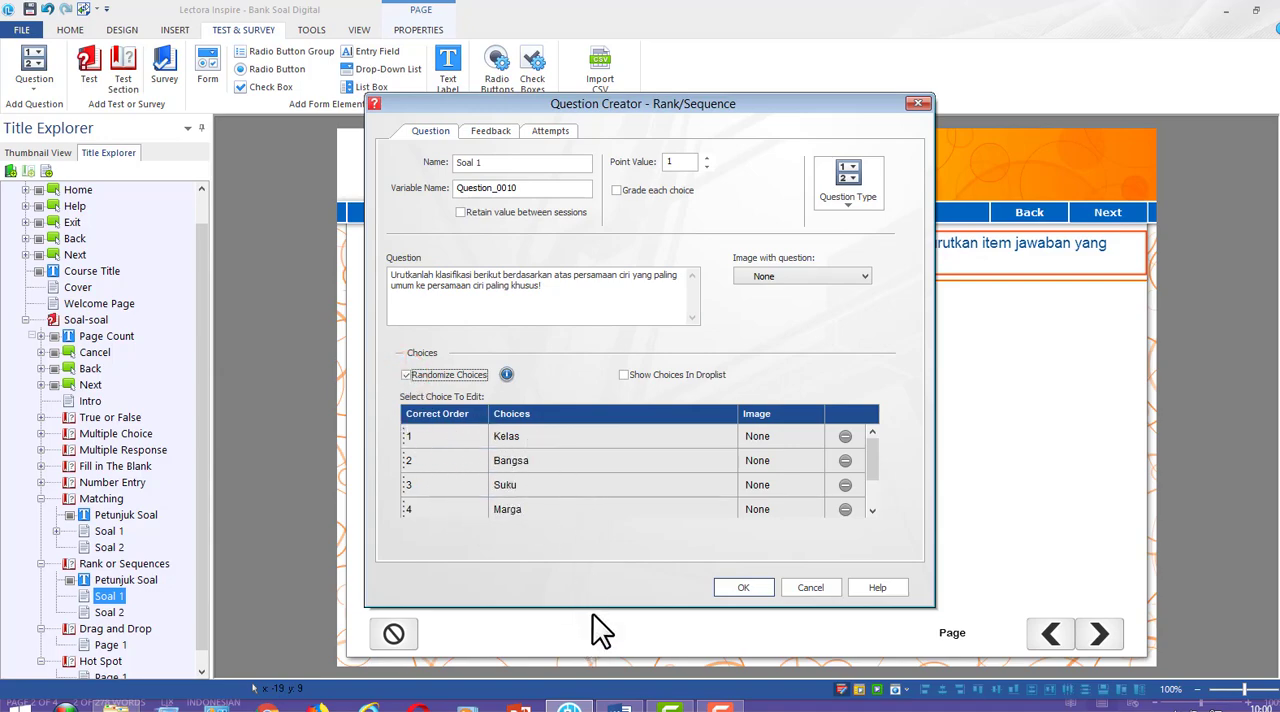
Compare the rank or sequences items with their answer order in the Word draft and return to the Lectora question settings
{"action": "key", "text": "alt+Tab"}
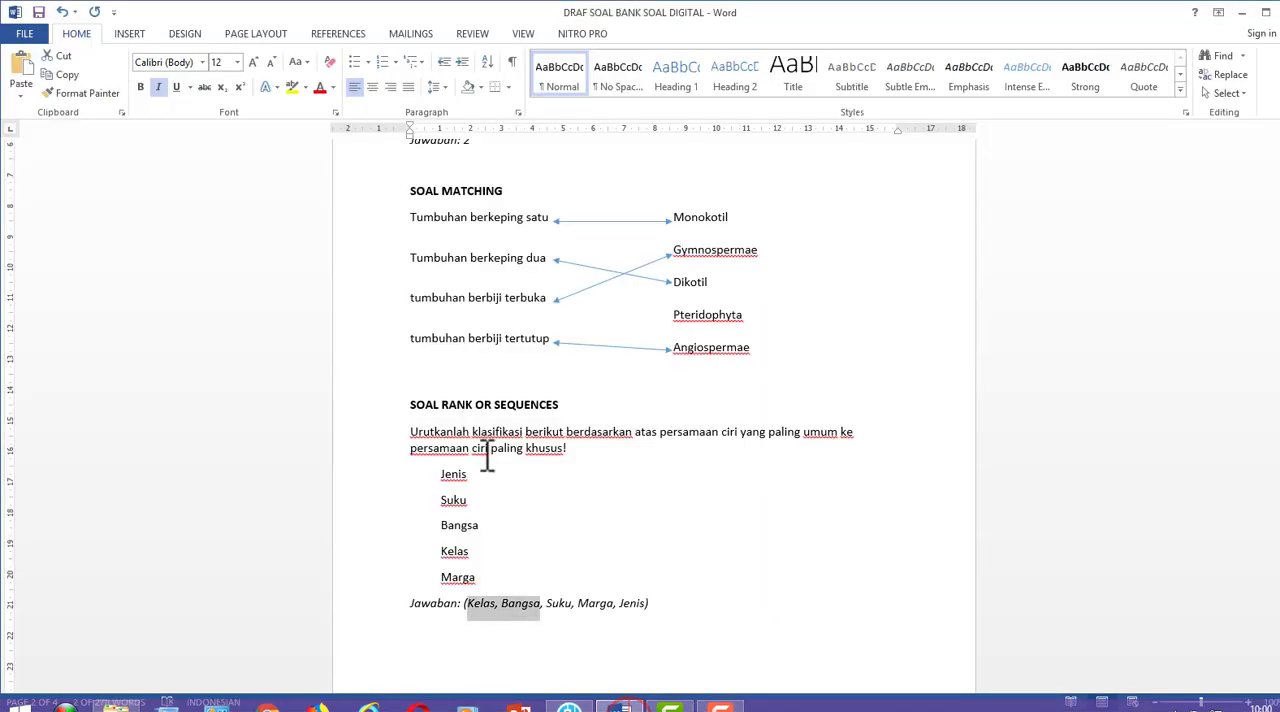
{"action": "left_click", "coordinate": [485, 478]}
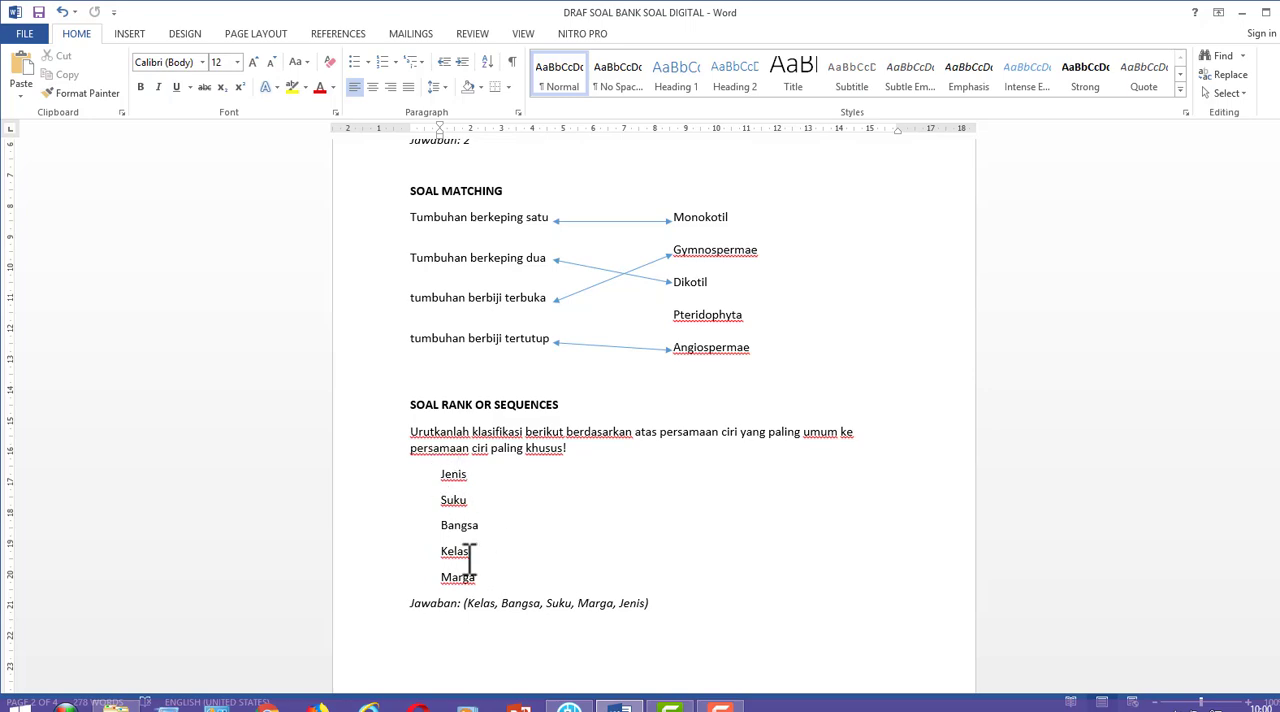
{"action": "left_click", "coordinate": [510, 576]}
{"action": "left_click_drag", "start_coordinate": [463, 604], "coordinate": [650, 614]}
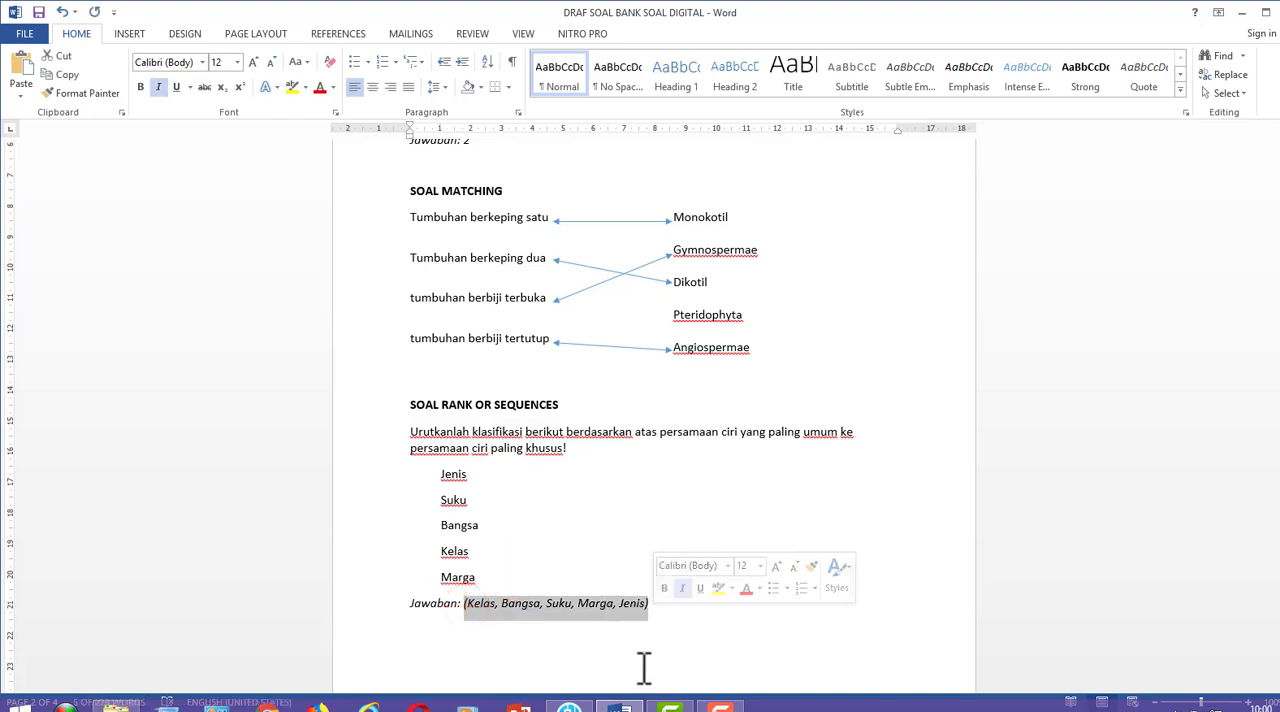
{"action": "left_click", "coordinate": [569, 706]}
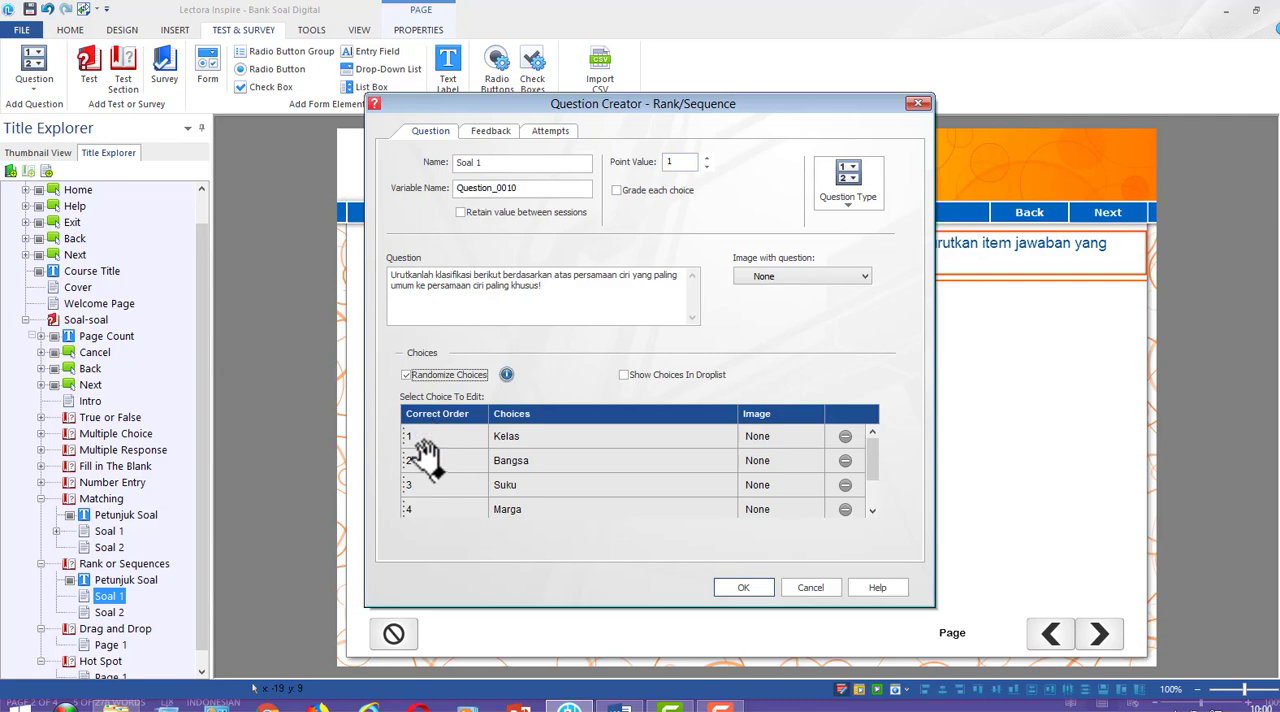
Enable immediate feedback with the message "Anda Yakin?" for both correct and incorrect answers, and create the question
{"action": "left_click", "coordinate": [607, 127]}
{"action": "left_click_drag", "start_coordinate": [662, 111], "coordinate": [779, 139]}
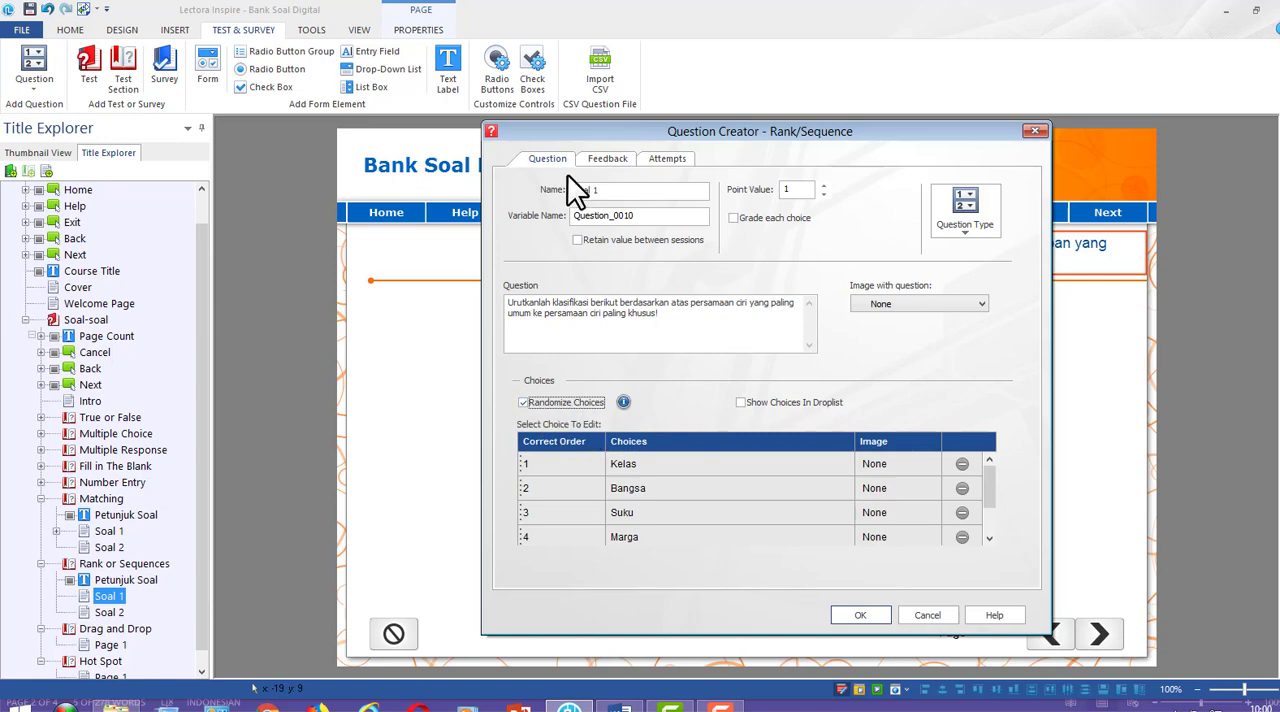
{"action": "left_click", "coordinate": [606, 160]}
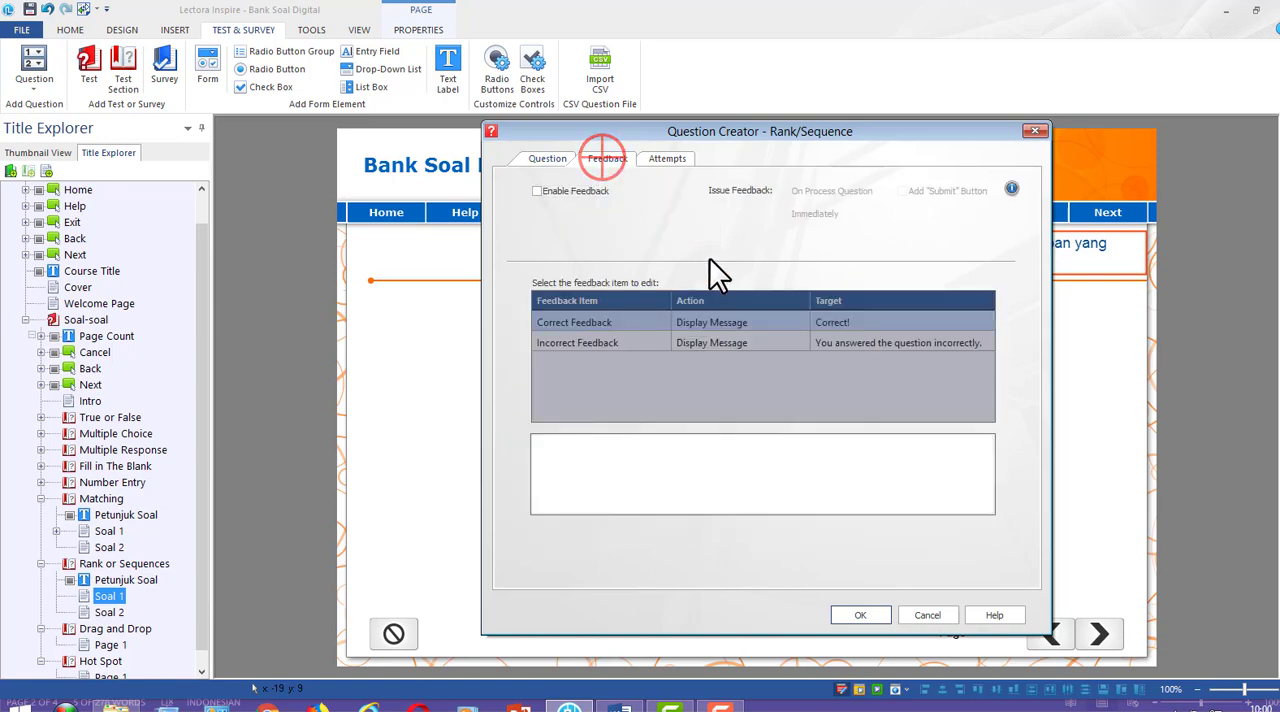
{"action": "left_click", "coordinate": [592, 191]}
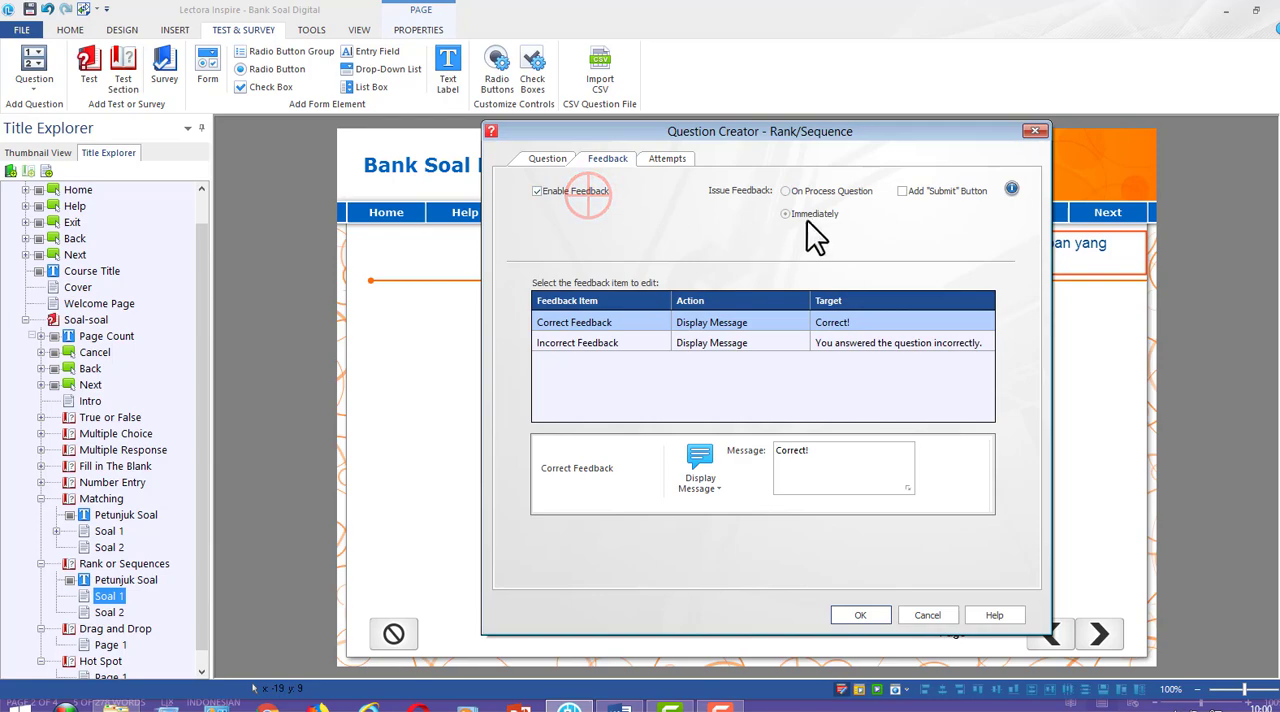
{"action": "double_click", "coordinate": [832, 448]}
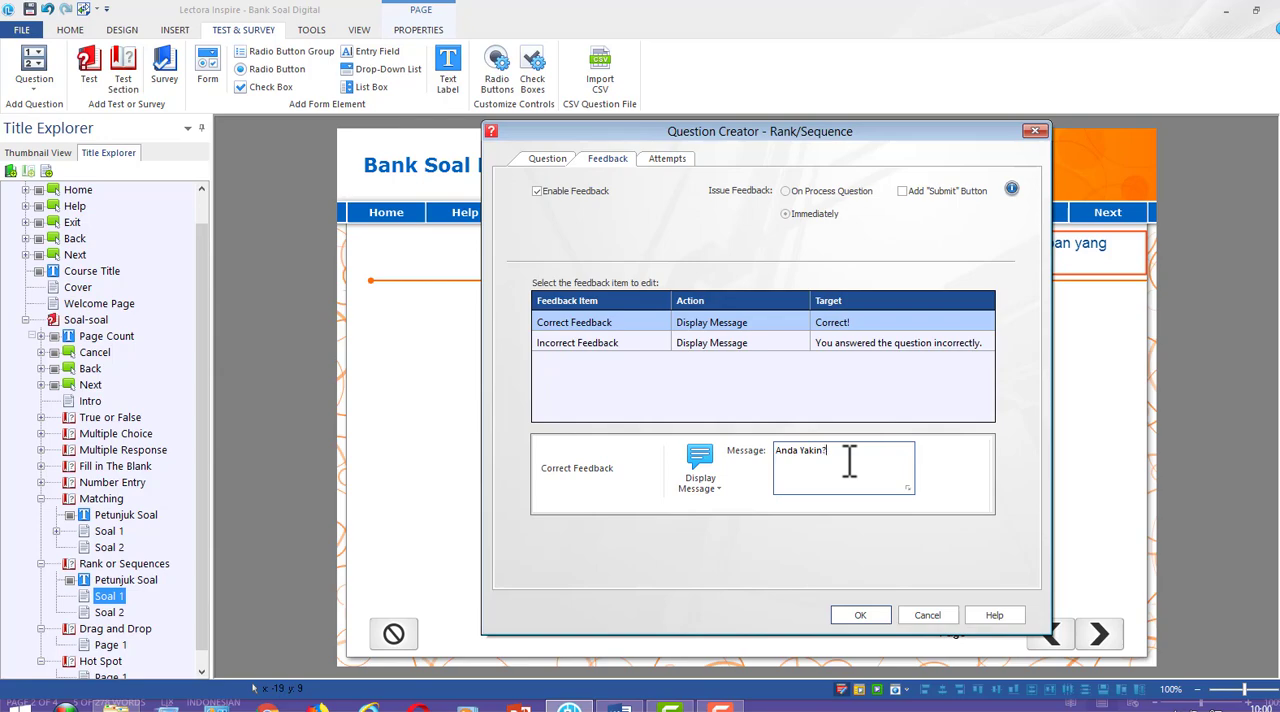
{"action": "left_click", "coordinate": [606, 343]}
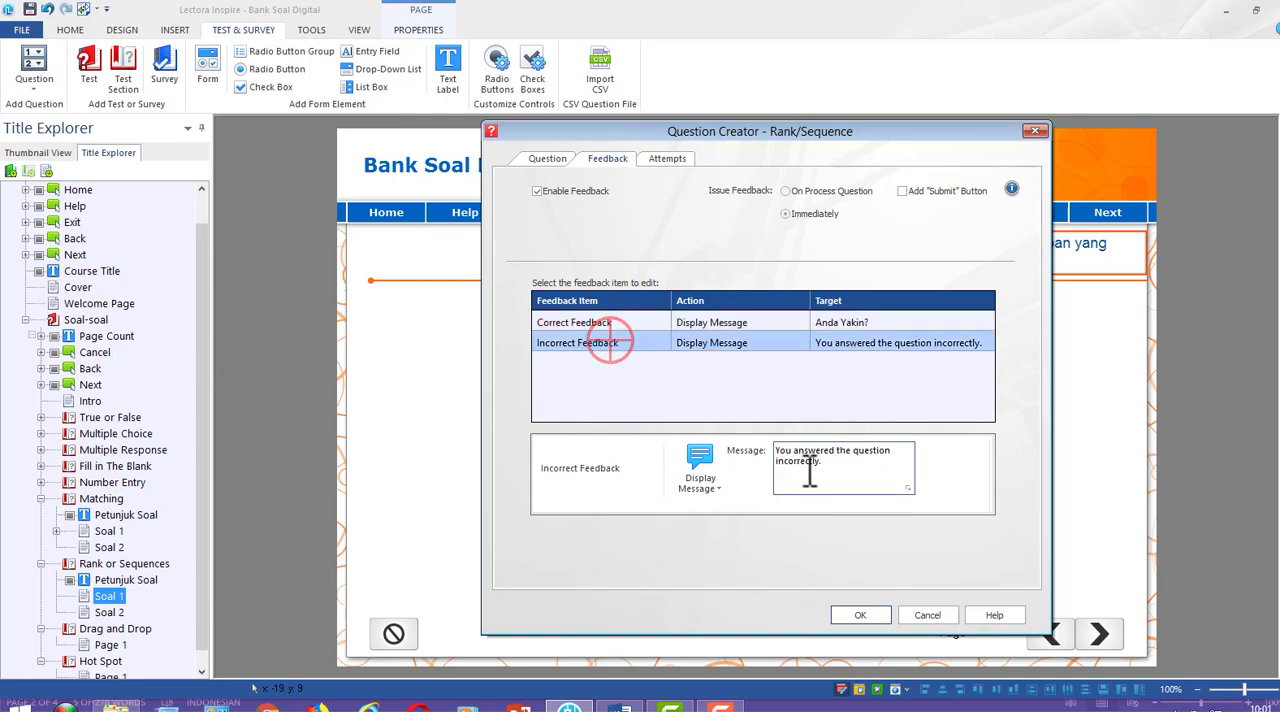
{"action": "triple_click", "coordinate": [808, 472]}
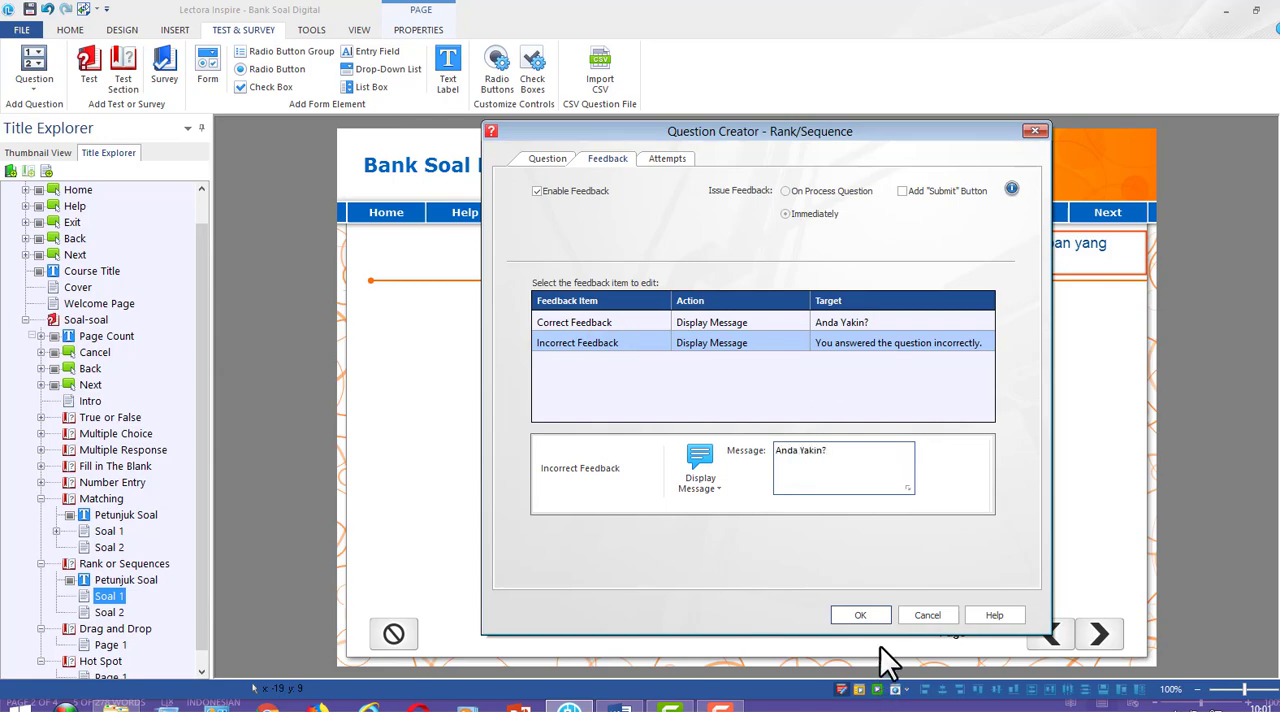
{"action": "left_click", "coordinate": [862, 616]}
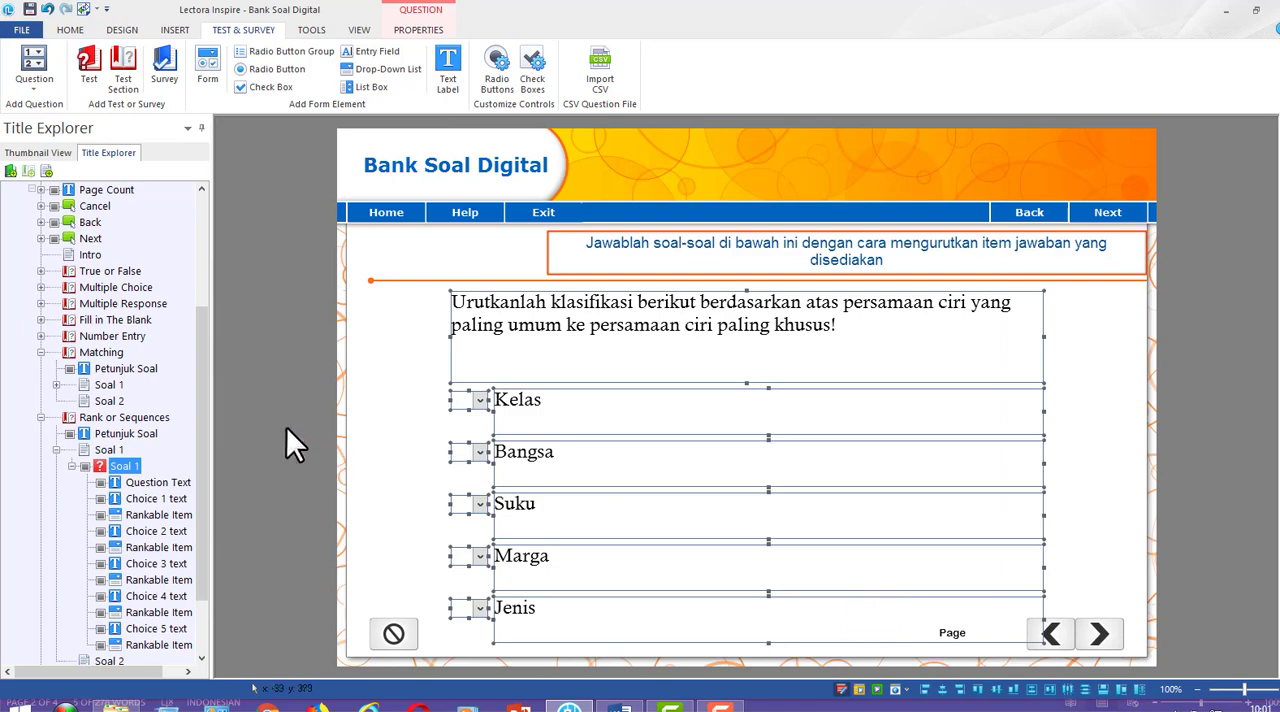
Shrink the question text box to a height of about 65 and place it slightly lower, just above the choices
{"action": "left_click", "coordinate": [523, 314]}
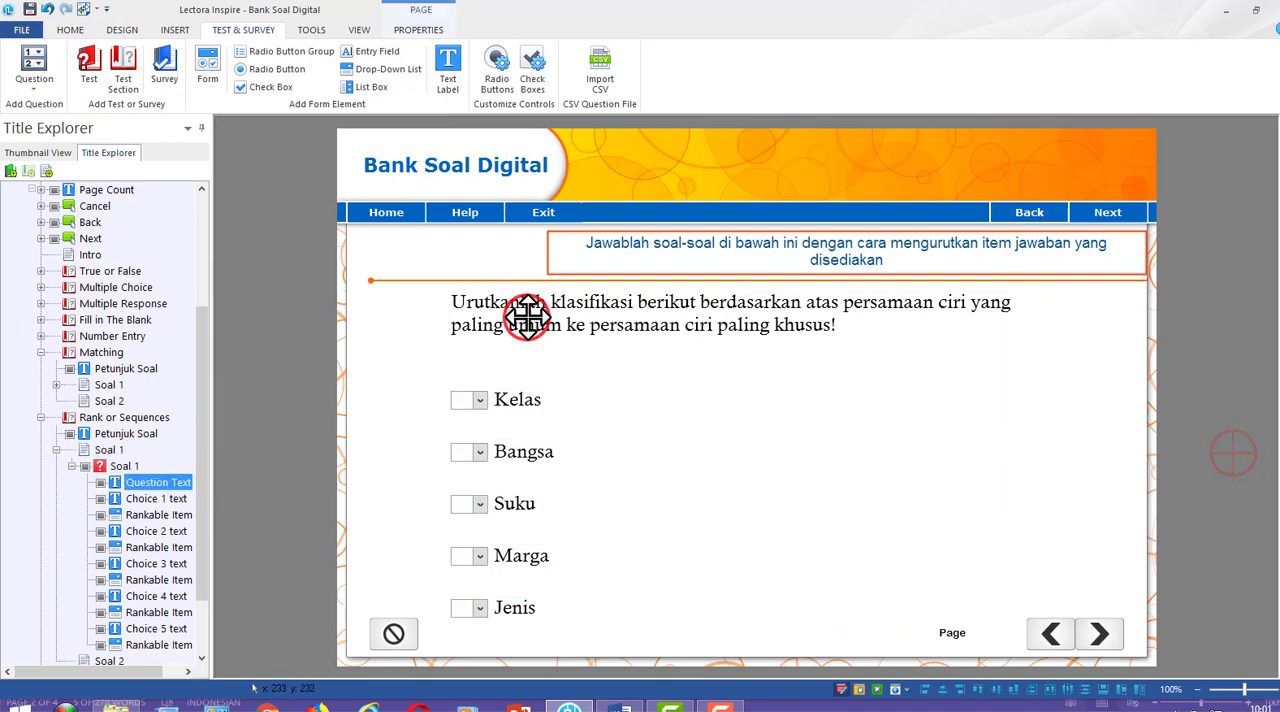
{"action": "mouse_move", "coordinate": [749, 384]}
{"action": "left_mouse_down"}
{"action": "mouse_move", "coordinate": [743, 306]}
{"action": "mouse_move", "coordinate": [736, 328]}
{"action": "left_mouse_up"}
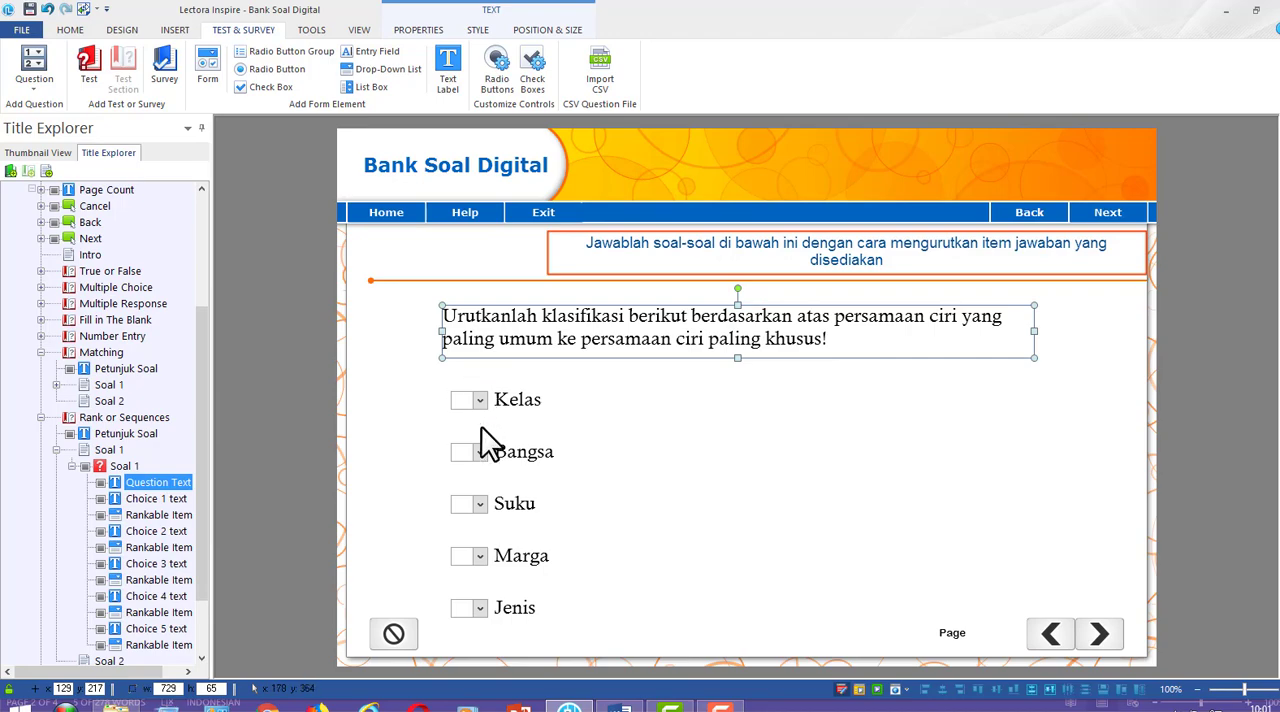
{"action": "left_click", "coordinate": [306, 448]}
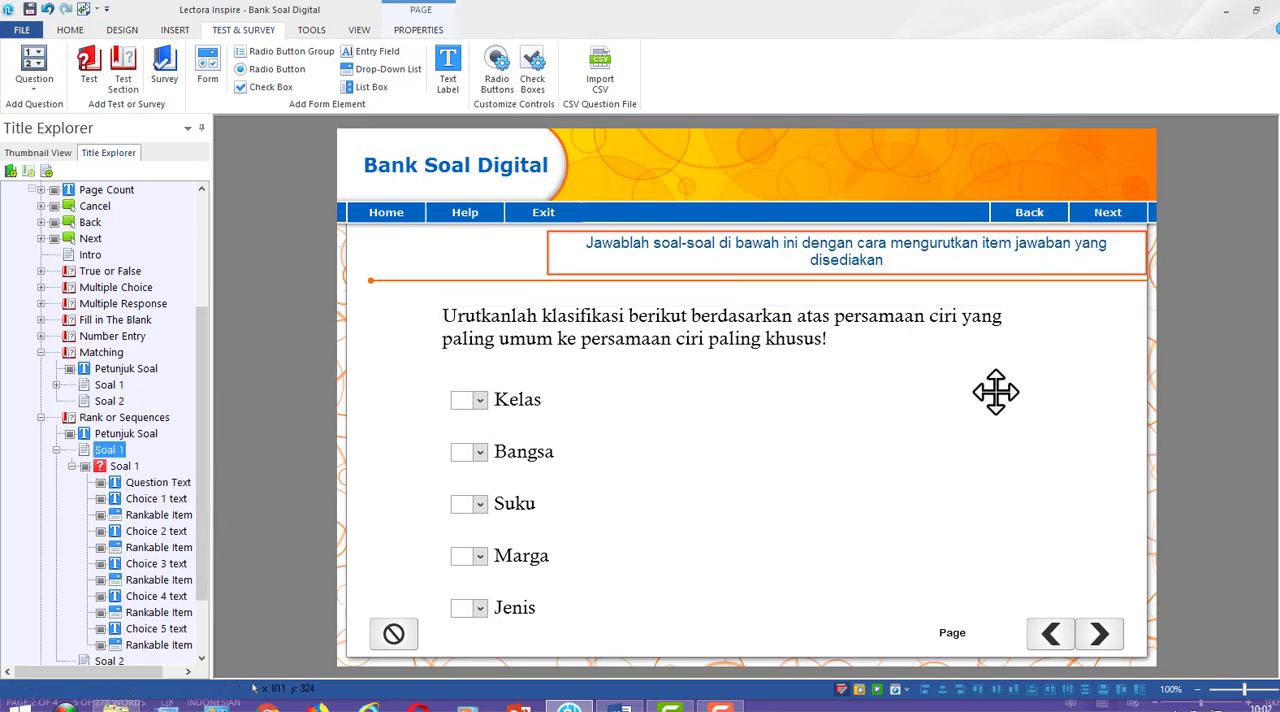
Preview the page and test the question by ranking Kelas 1, Bangsa 2, Suku 3, Marga 4 and Jenis 5, dismissing the feedback
{"action": "left_click", "coordinate": [877, 690]}
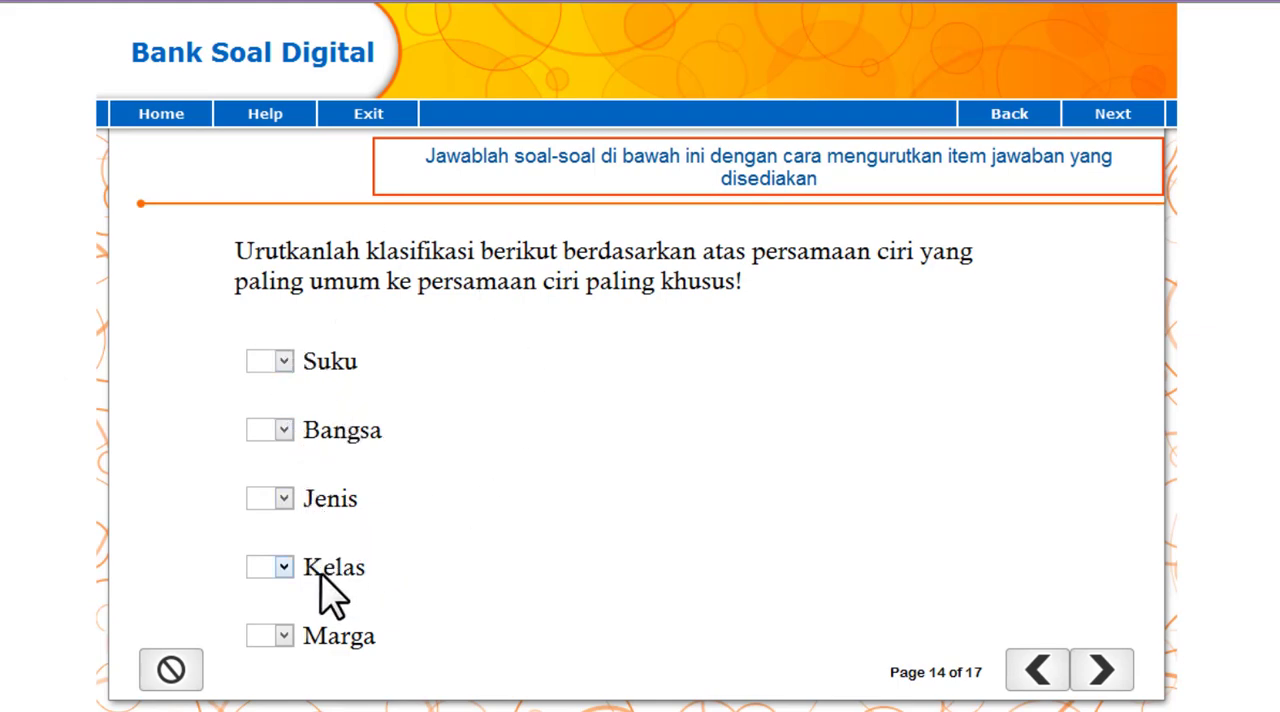
{"action": "left_click", "coordinate": [282, 569]}
{"action": "left_click", "coordinate": [274, 588]}
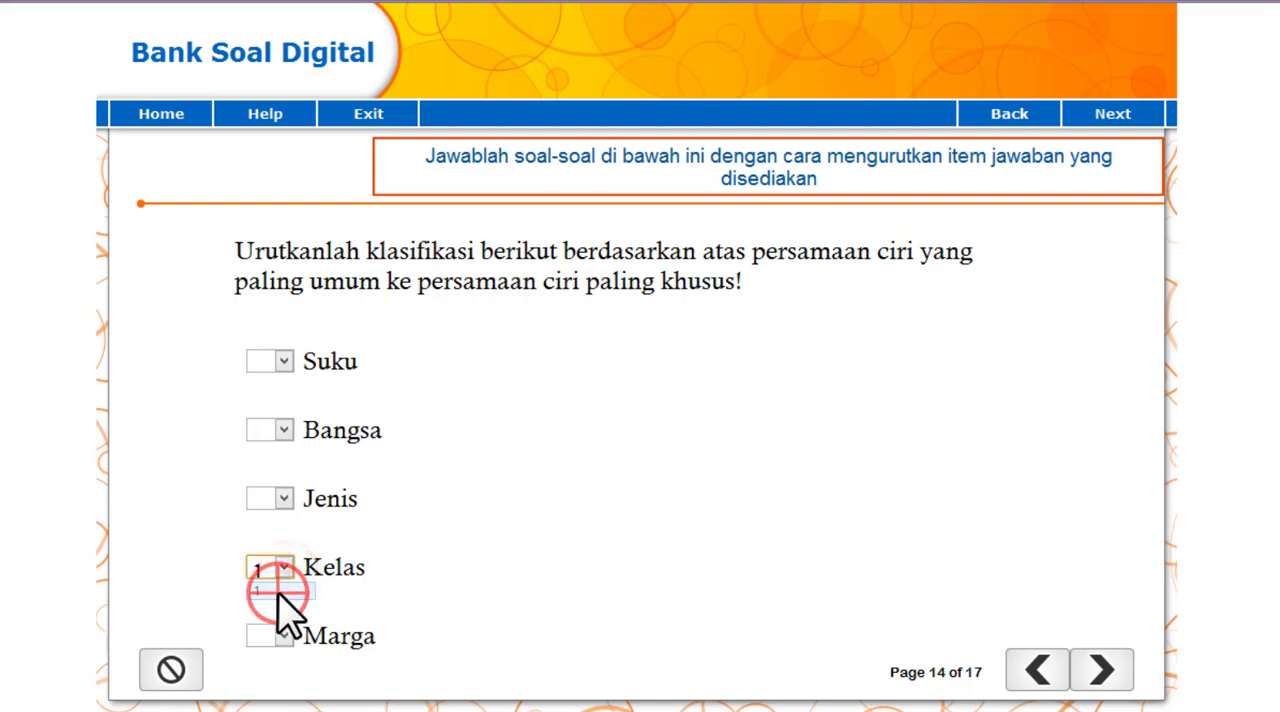
{"action": "left_click", "coordinate": [282, 430]}
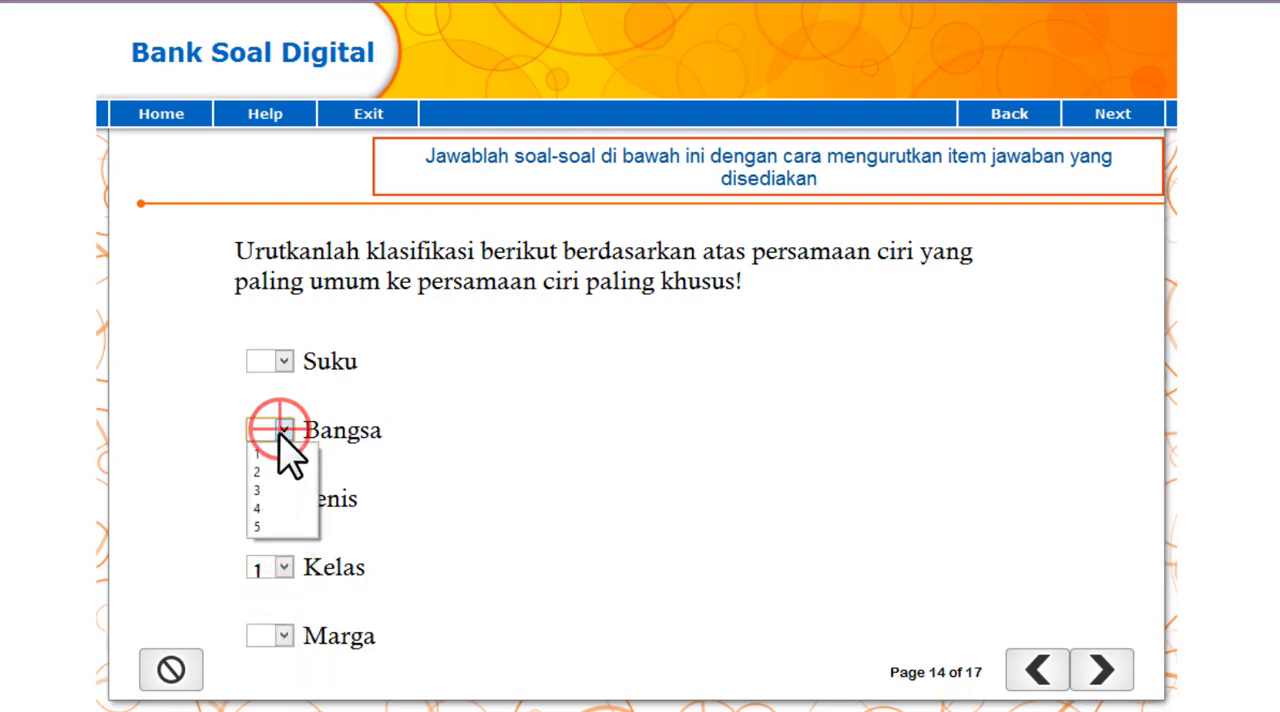
{"action": "left_click", "coordinate": [267, 470]}
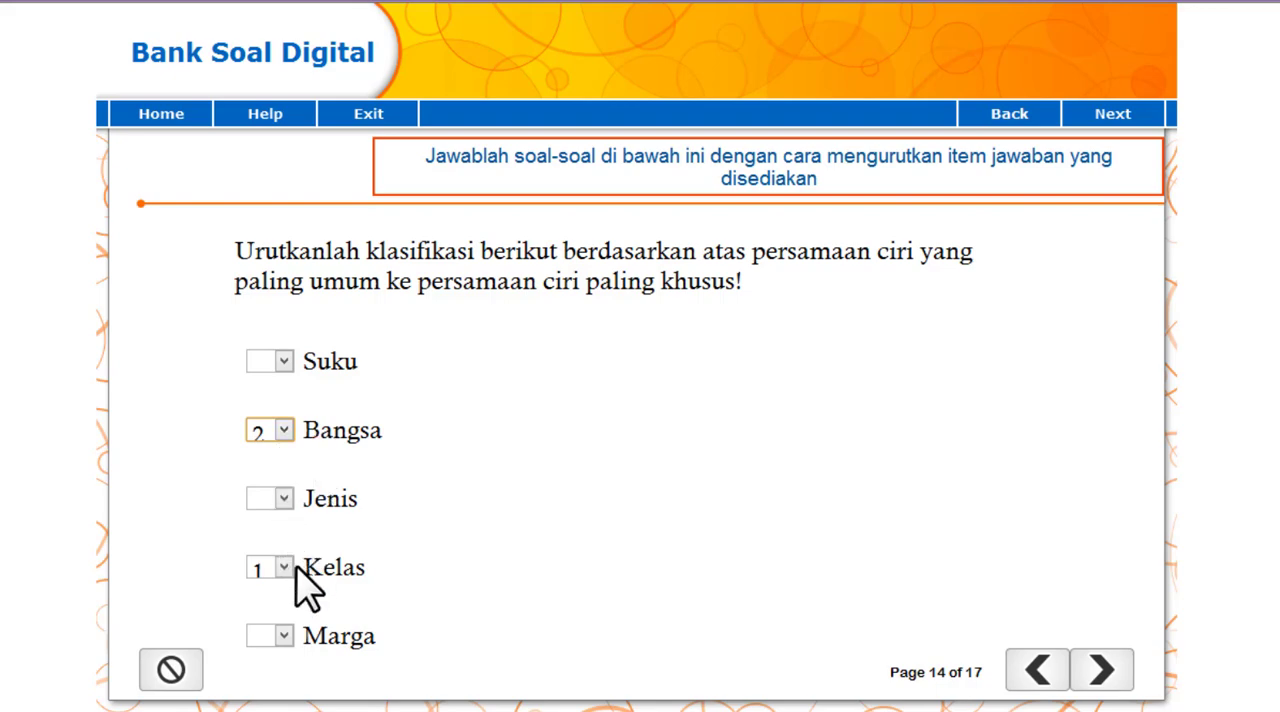
{"action": "left_click", "coordinate": [284, 361]}
{"action": "left_click", "coordinate": [266, 412]}
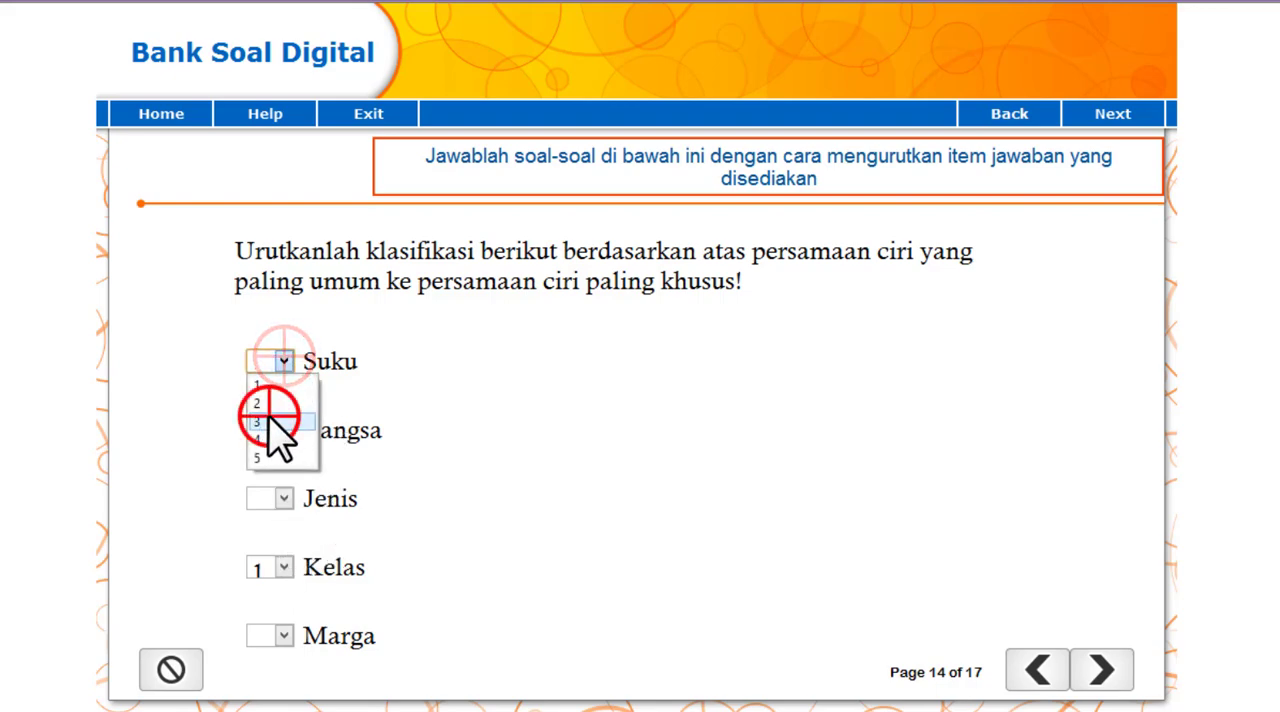
{"action": "left_click", "coordinate": [284, 635]}
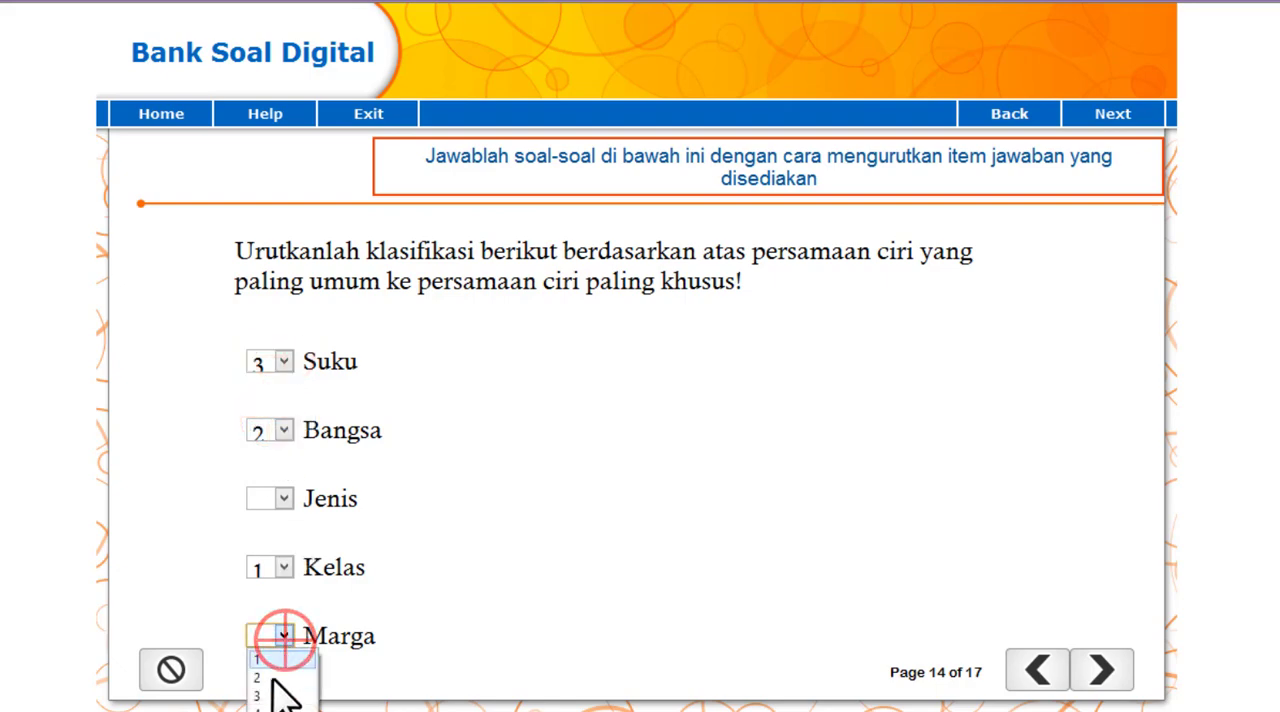
{"action": "left_click", "coordinate": [260, 709]}
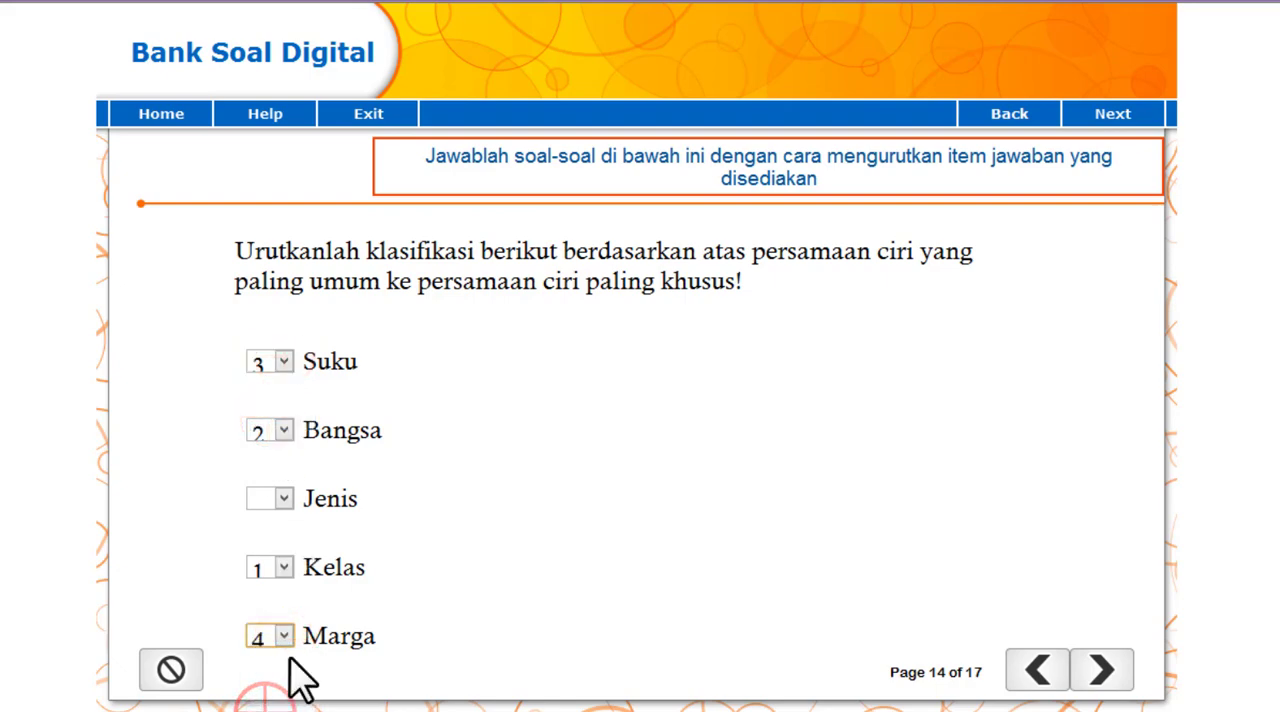
{"action": "left_click", "coordinate": [284, 498]}
{"action": "left_click", "coordinate": [265, 594]}
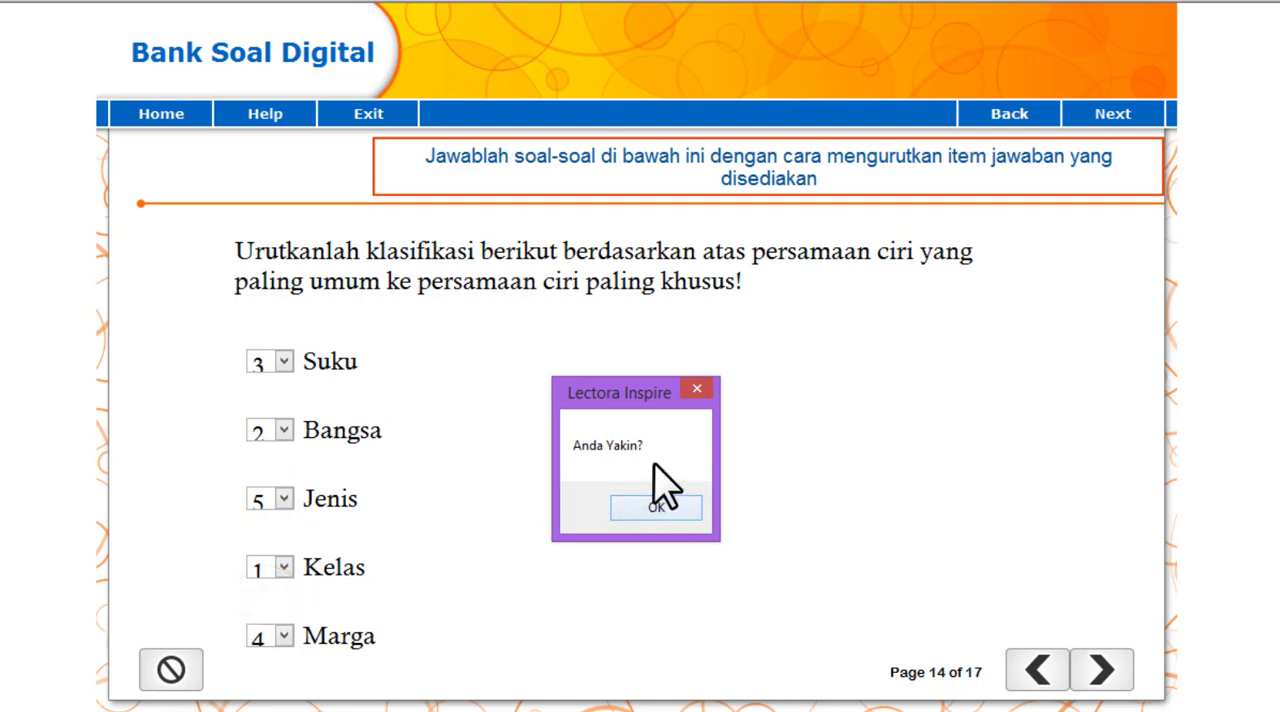
{"action": "left_click", "coordinate": [651, 510]}
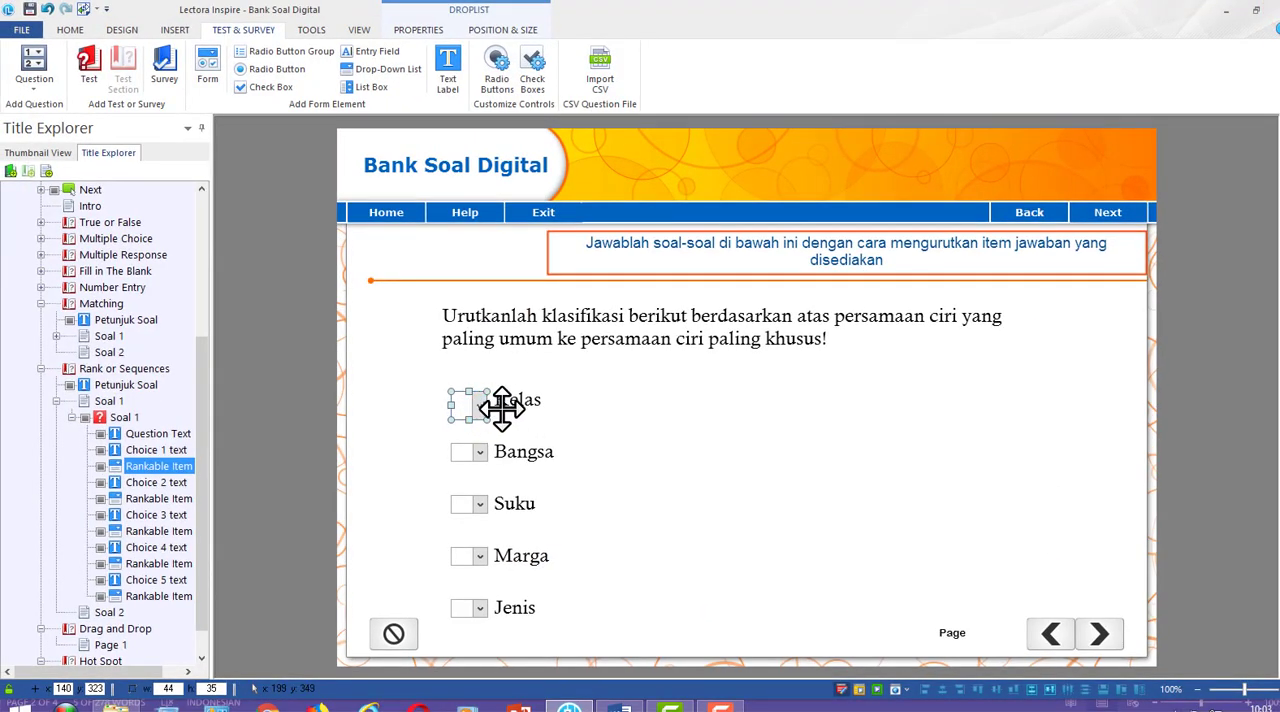
Enlarge the Bangsa drop-down list to 45 by 36 and reposition the Kelas and Bangsa labels to x 190, y 327 and y 391
{"action": "left_click", "coordinate": [506, 405]}
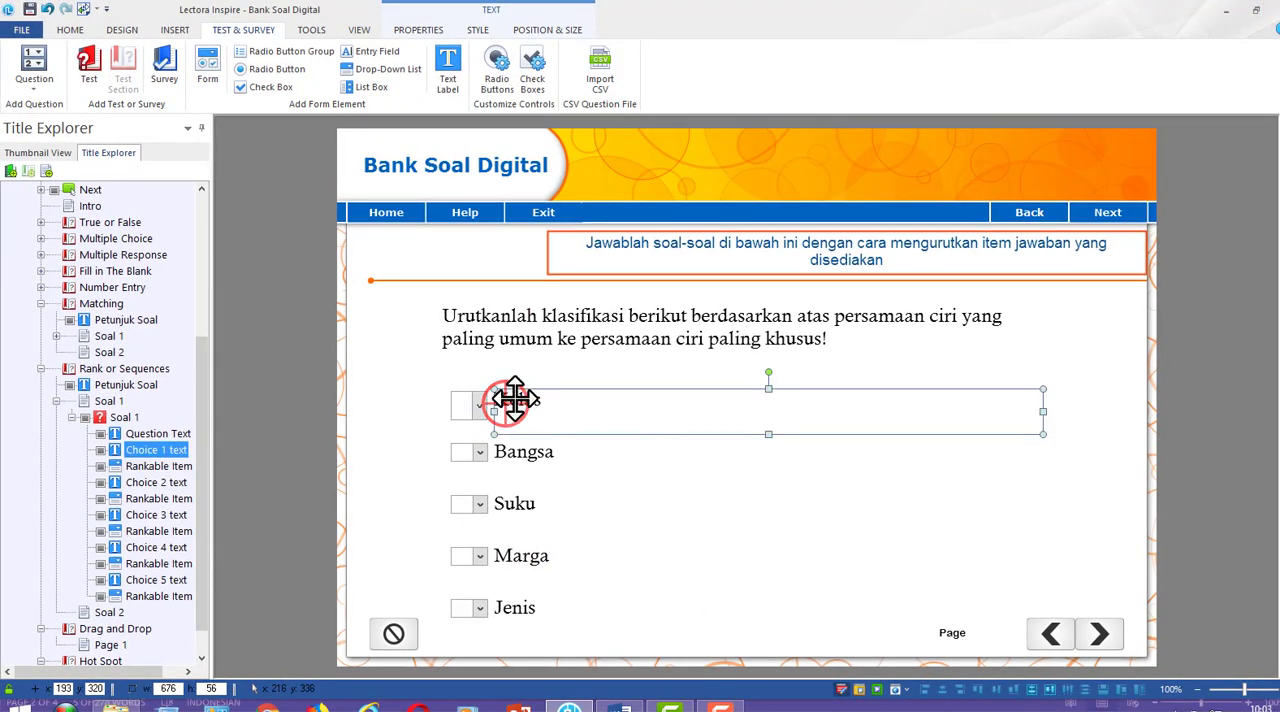
{"action": "left_click", "coordinate": [468, 458]}
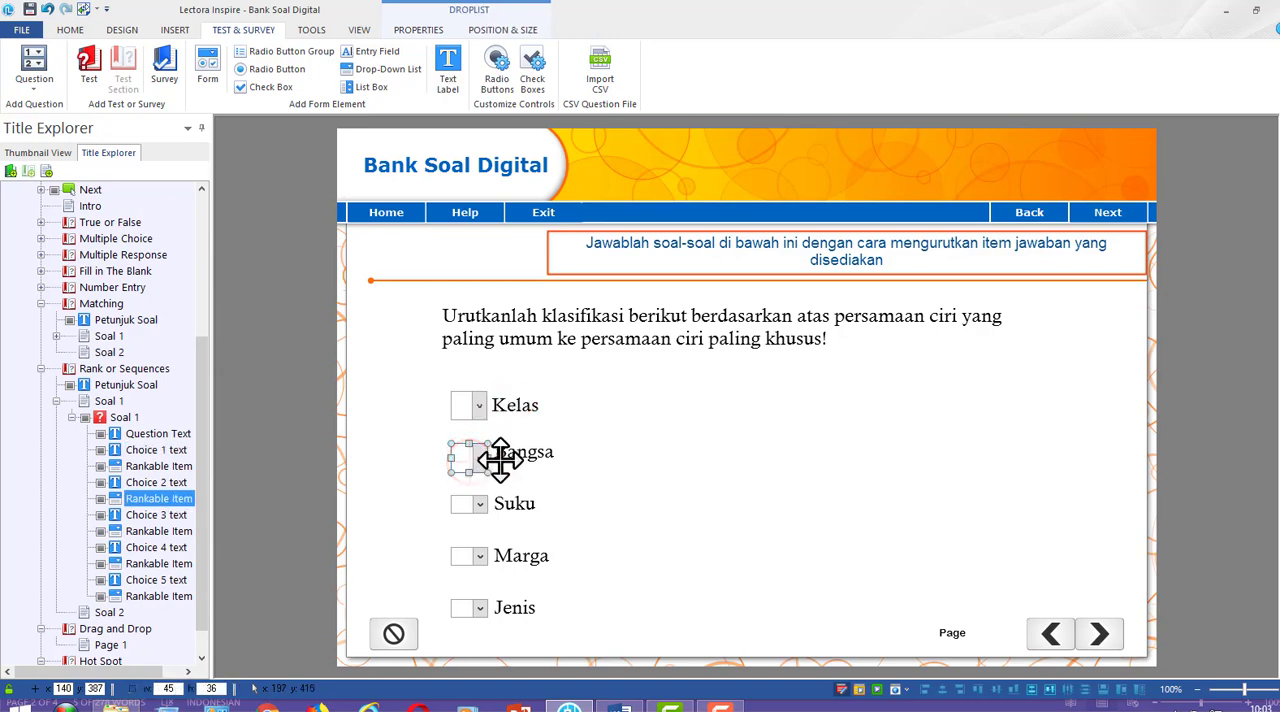
{"action": "left_click", "coordinate": [500, 457]}
{"action": "left_click_drag", "start_coordinate": [500, 454], "coordinate": [500, 457]}
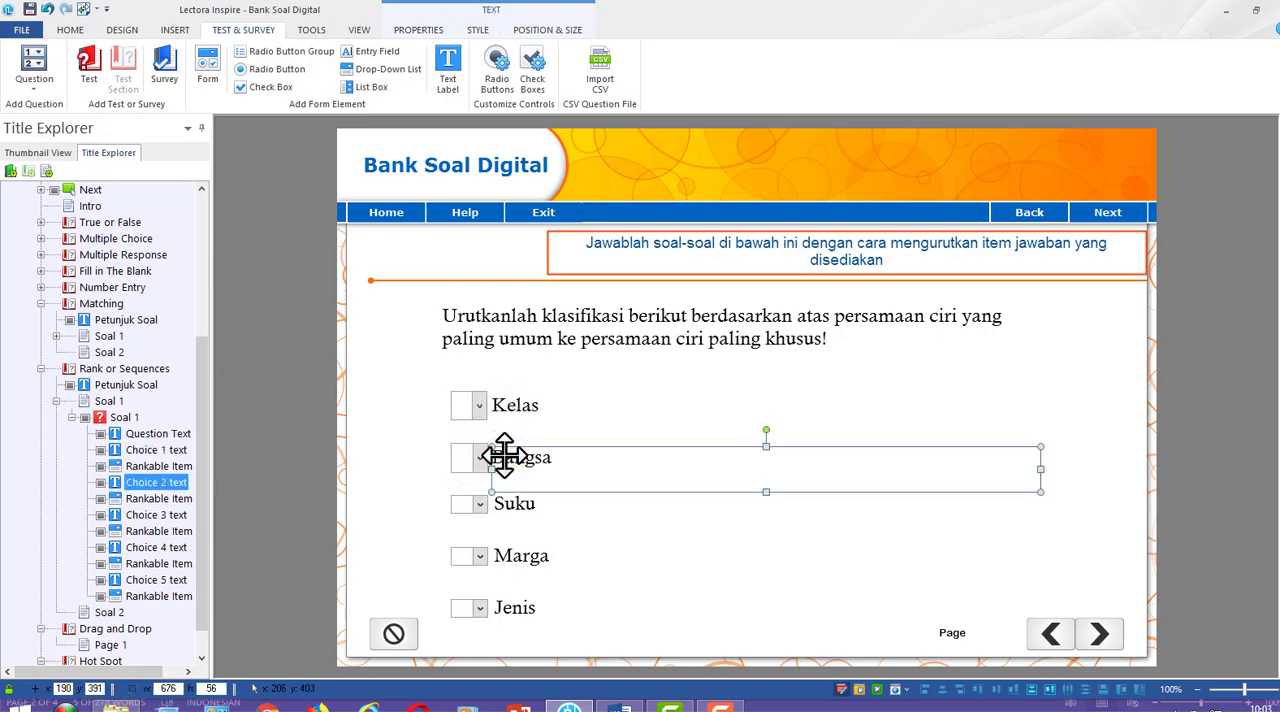
Preview the page and test the enlarged drop-down list by ranking Bangsa as 2, and return to editing
{"action": "left_click", "coordinate": [880, 690]}
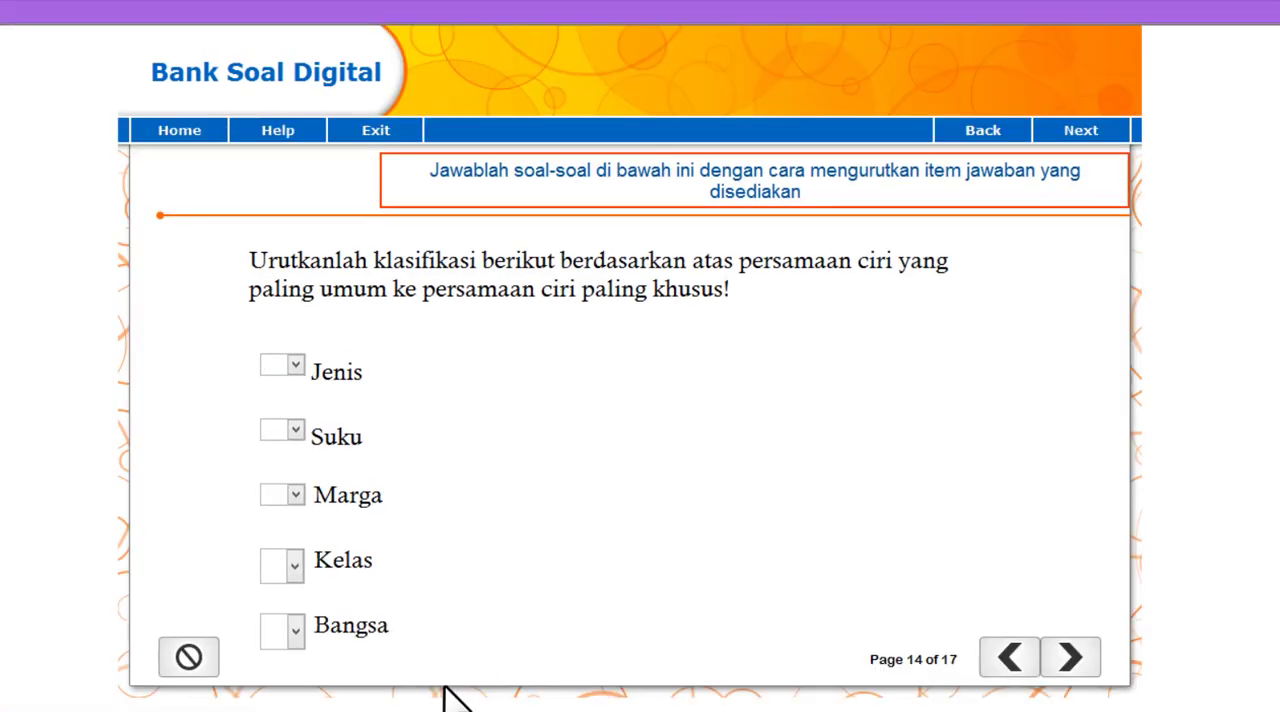
{"action": "left_click", "coordinate": [295, 632]}
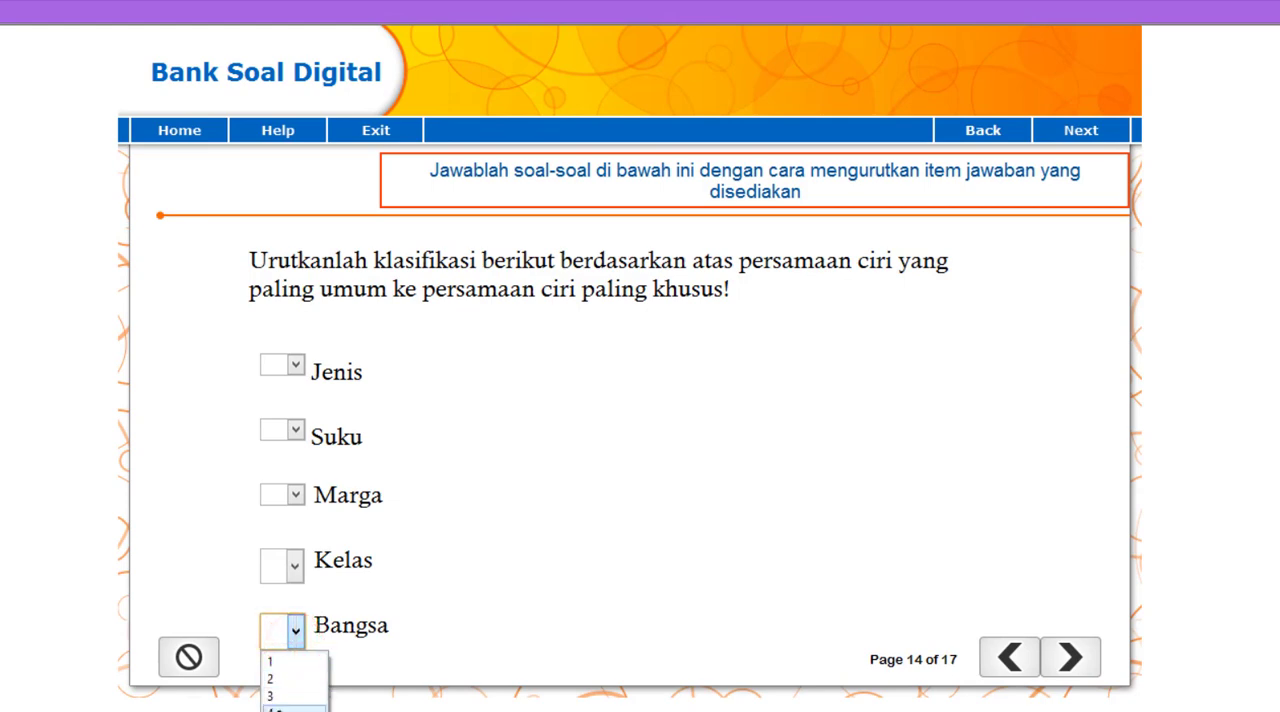
{"action": "left_click", "coordinate": [284, 678]}
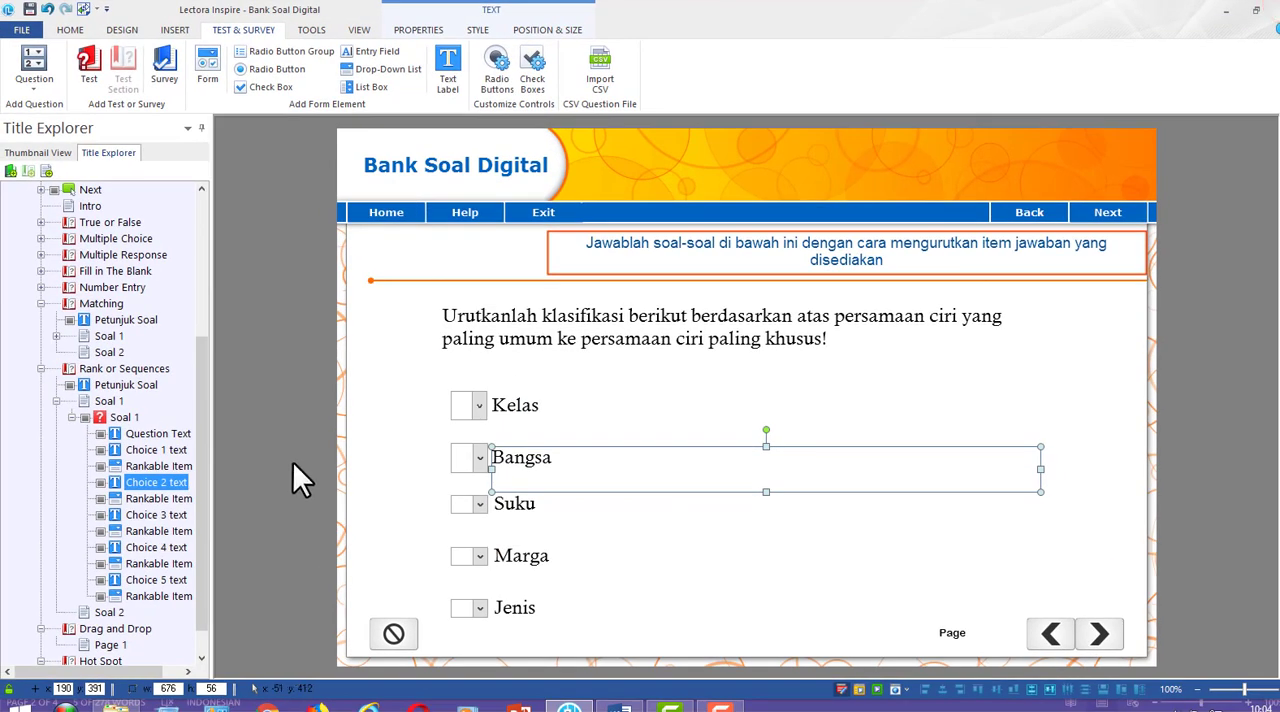
Select the whole Soal 1 question in the Rank or Sequences section and slightly narrow the Title Explorer
{"action": "left_click", "coordinate": [123, 417]}
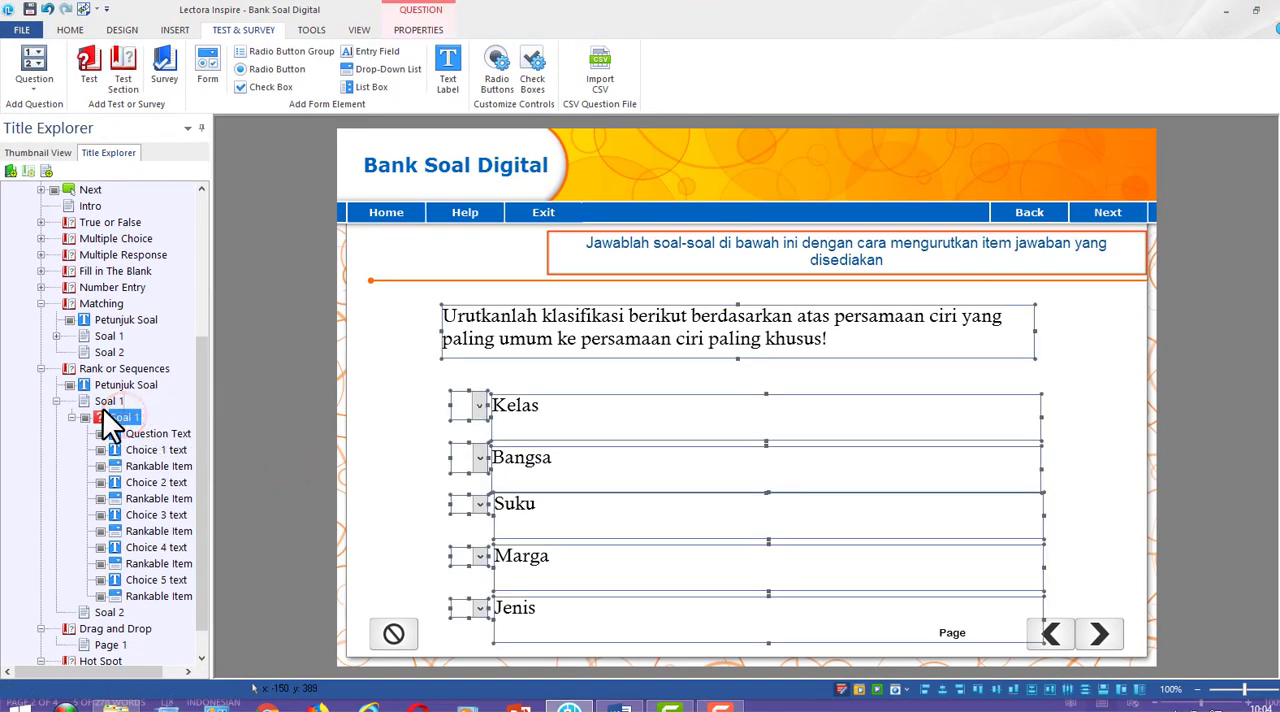
{"action": "left_click_drag", "start_coordinate": [210, 361], "coordinate": [209, 361]}
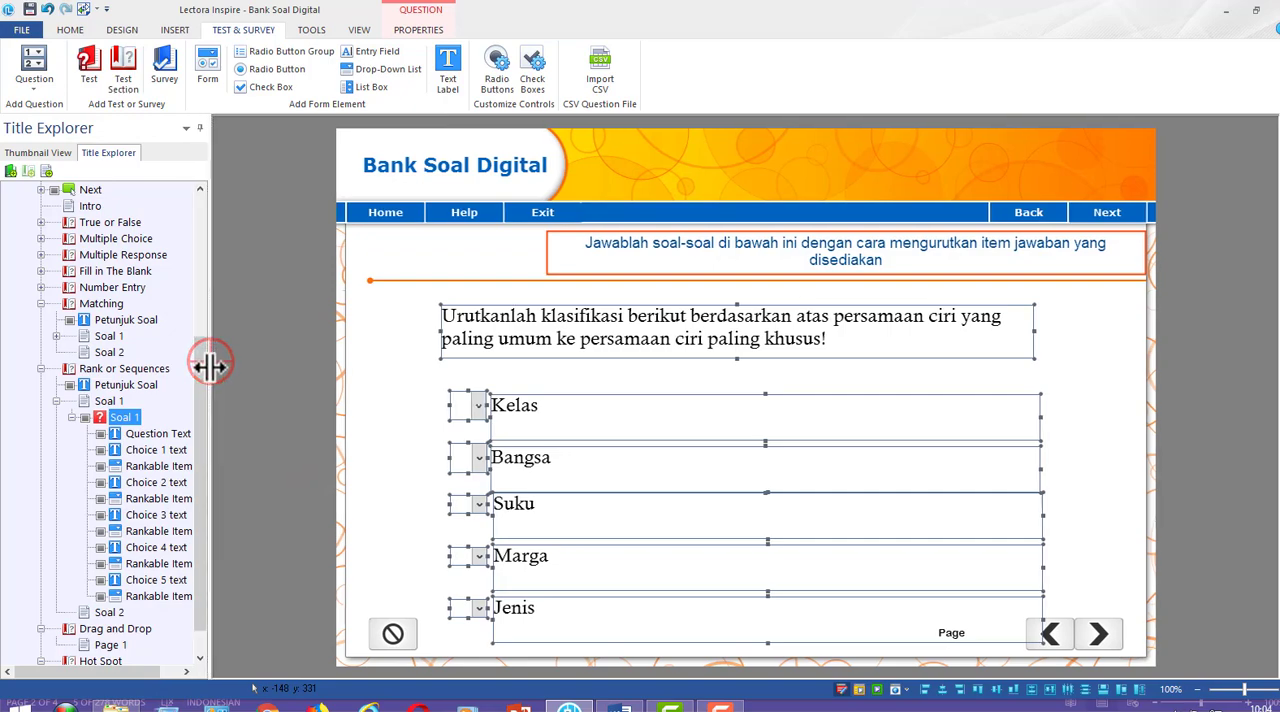
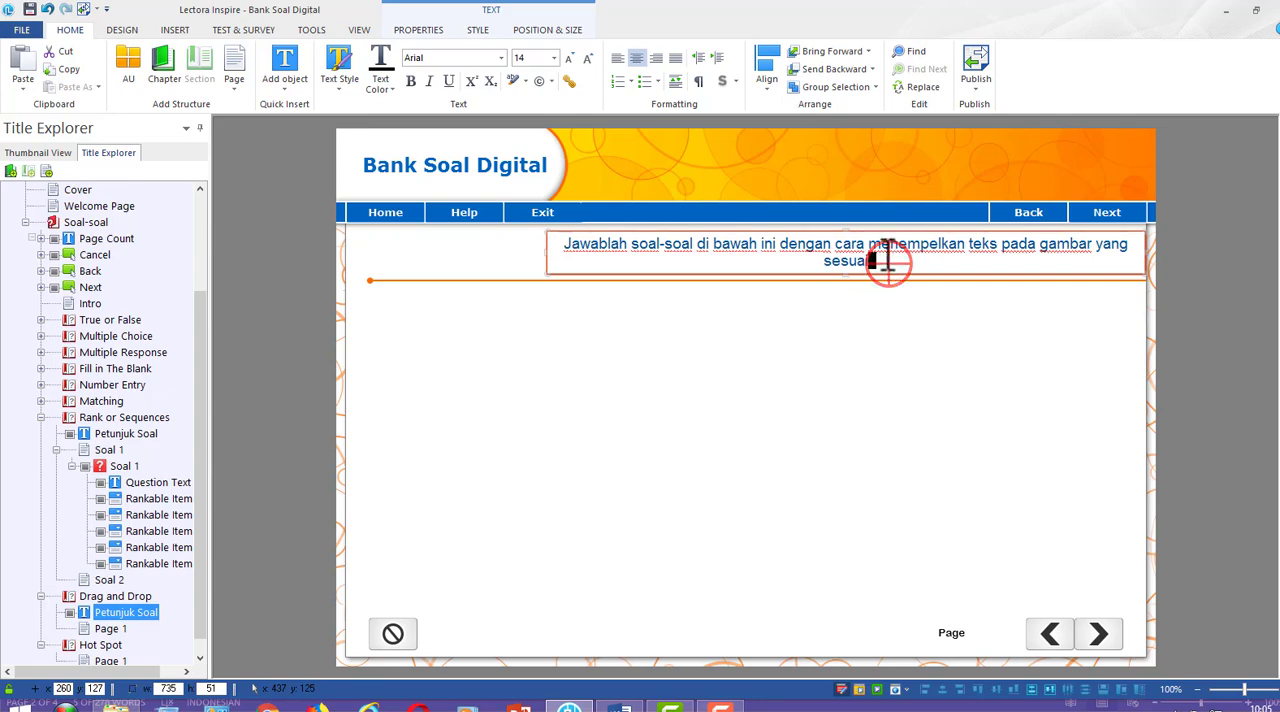
Reword the end of the Drag and Drop instructions after "dengan cara" to "menarik teks jawaban kemudian menempelkannya pada gambar yang dimaksud"
{"action": "left_click_drag", "start_coordinate": [886, 264], "coordinate": [881, 248]}
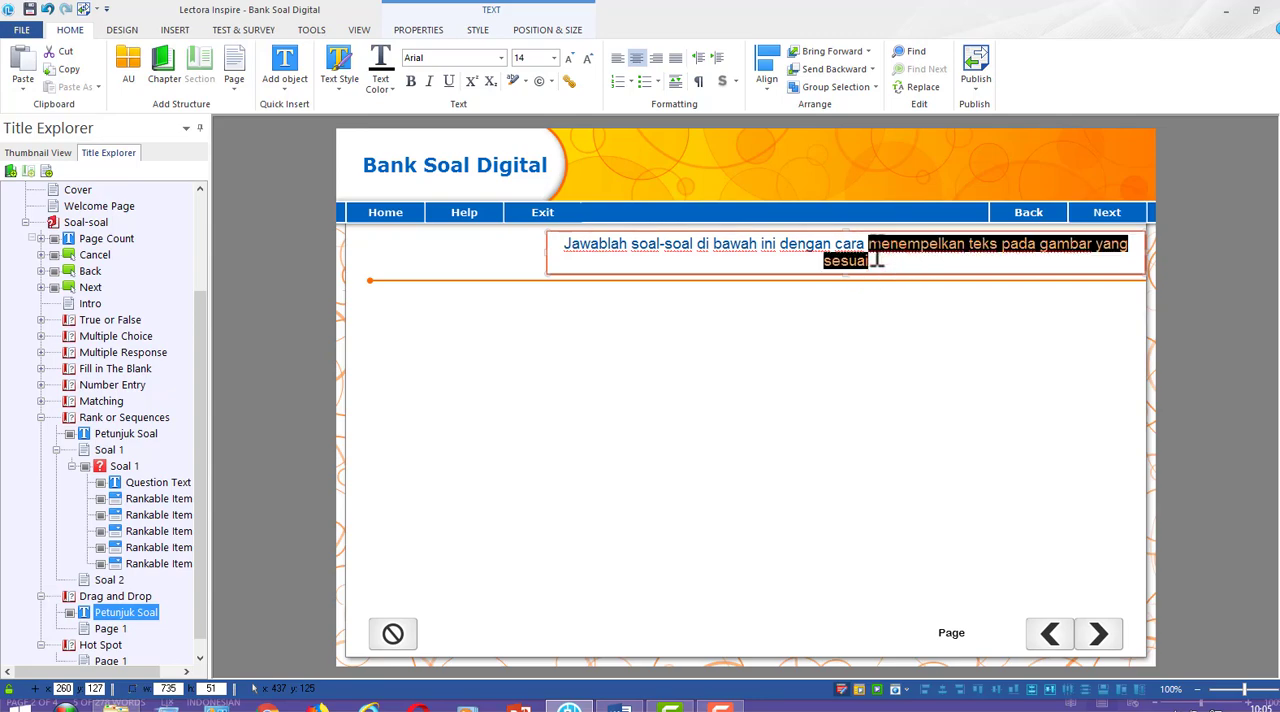
{"action": "type", "text": "menarik "}
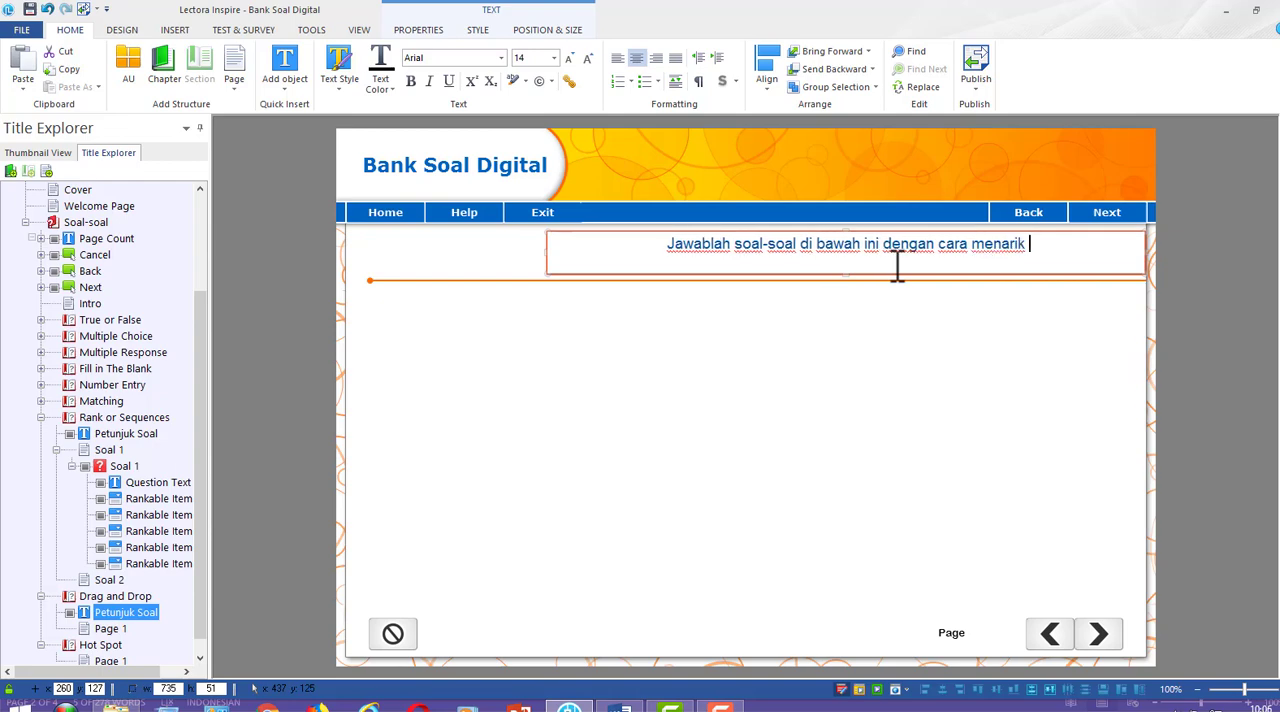
{"action": "type", "text": "teks jawab"}
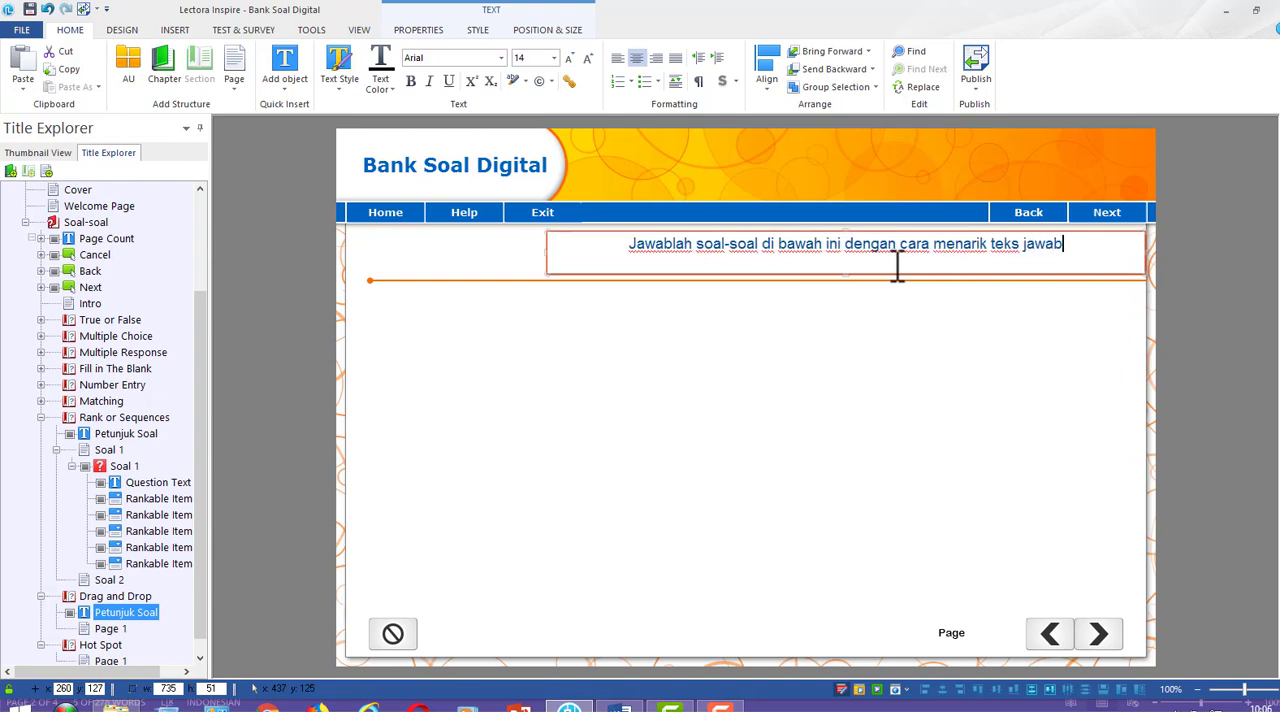
{"action": "type", "text": "a"}
{"action": "type", "text": "n kem"}
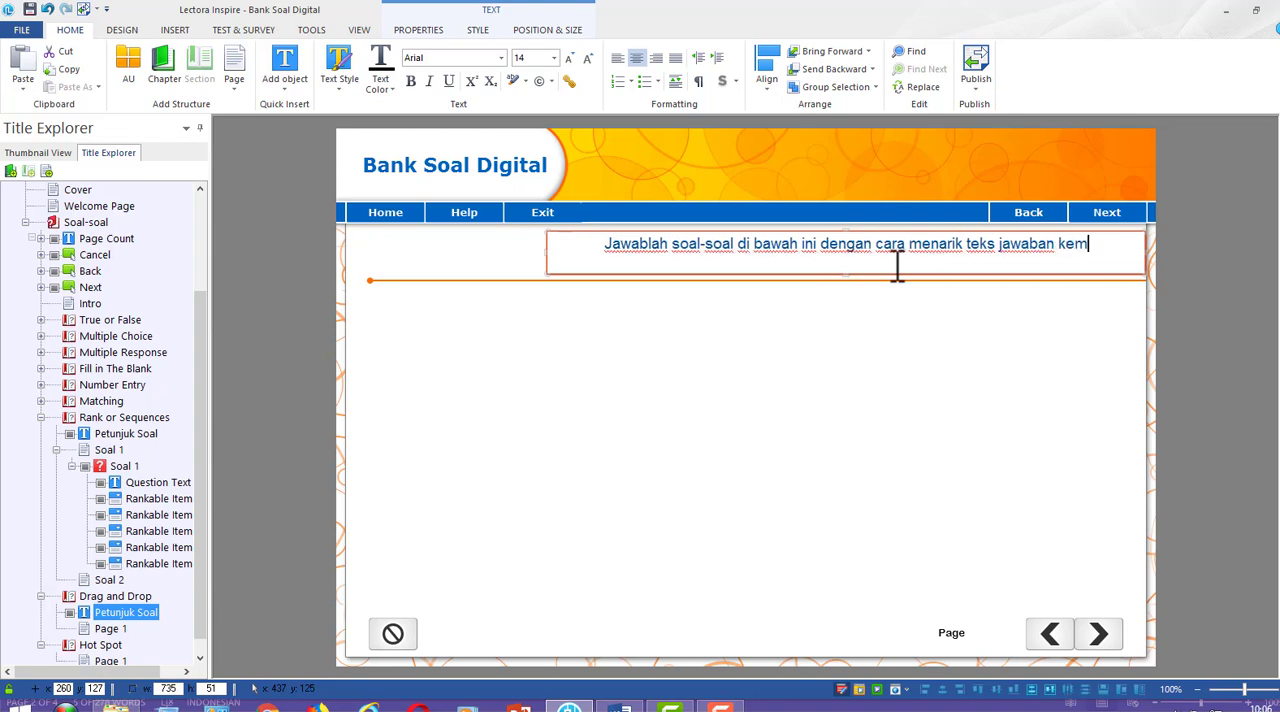
{"action": "type", "text": "udian menempe"}
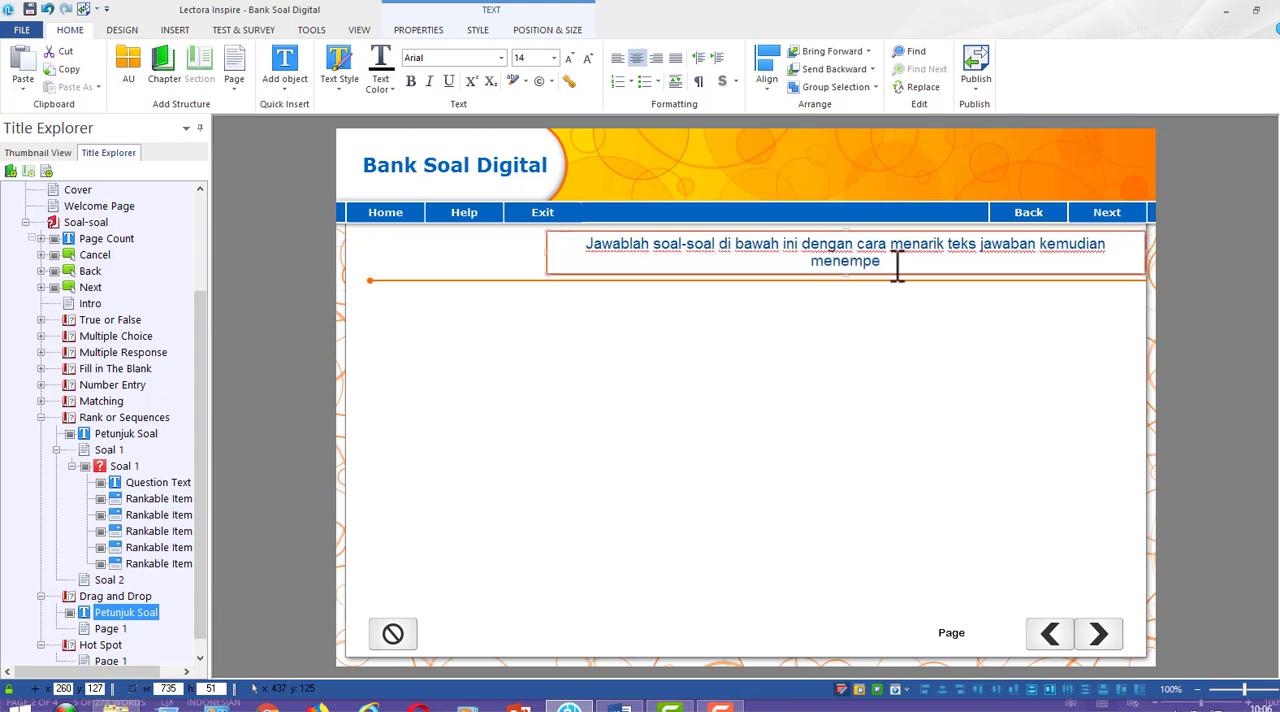
{"action": "type", "text": "lkannya "}
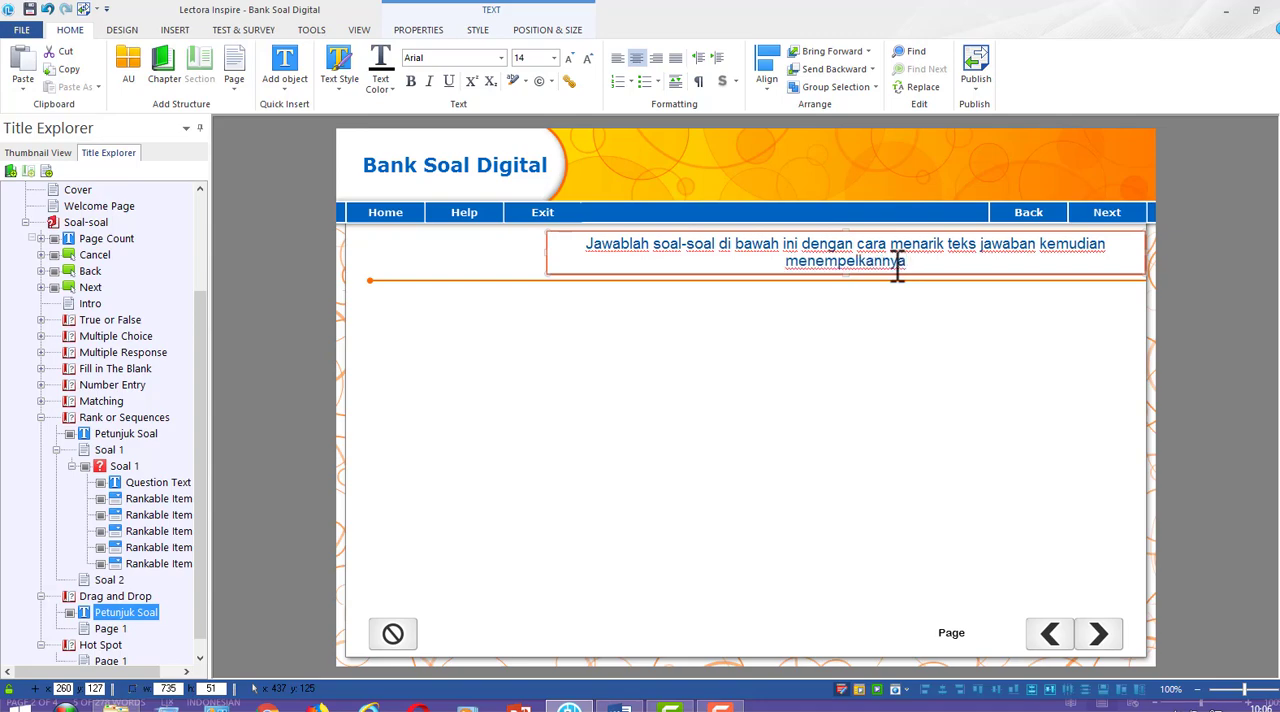
{"action": "type", "text": "pada gambar yan"}
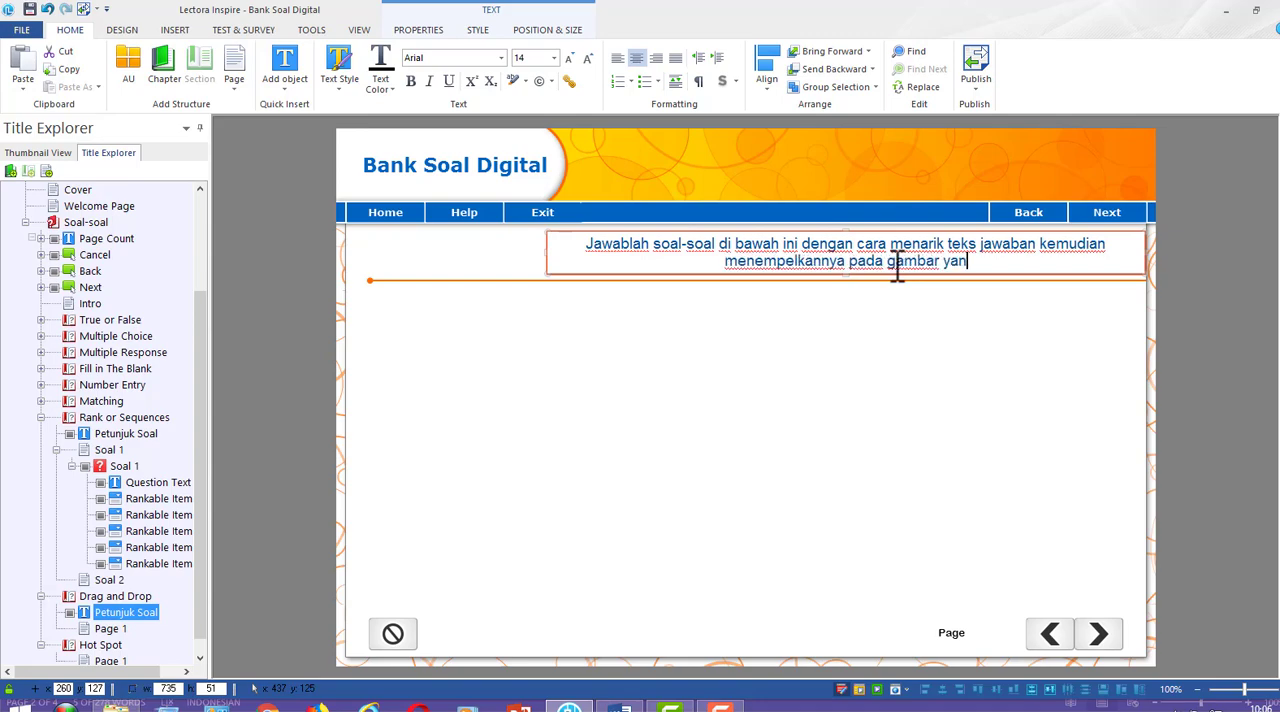
{"action": "type", "text": "g di"}
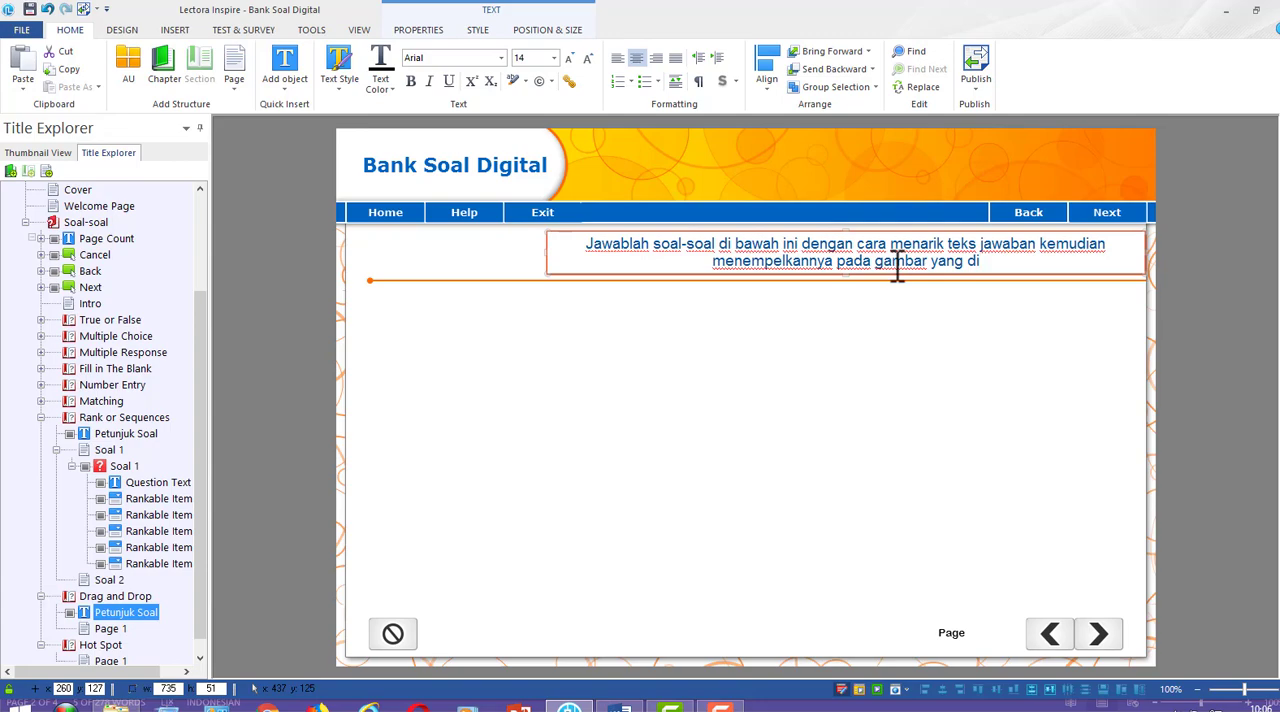
{"action": "type", "text": "maksud"}
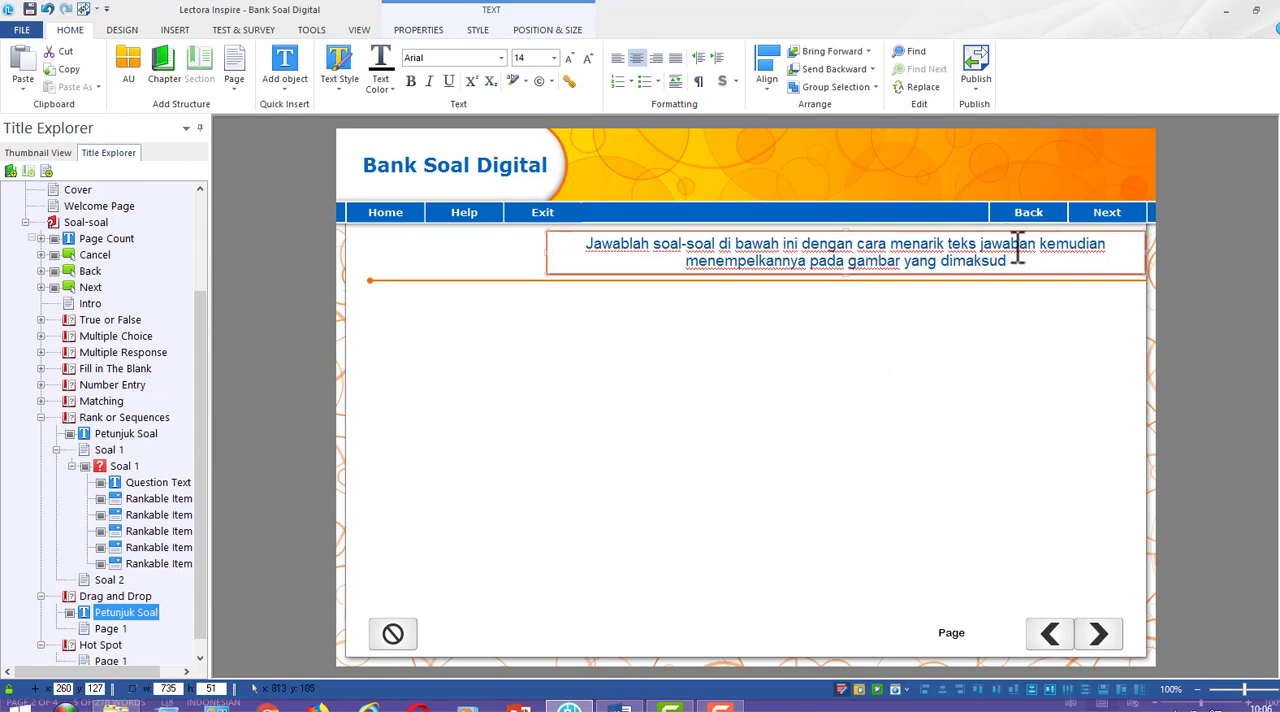
{"action": "left_click", "coordinate": [1190, 309]}
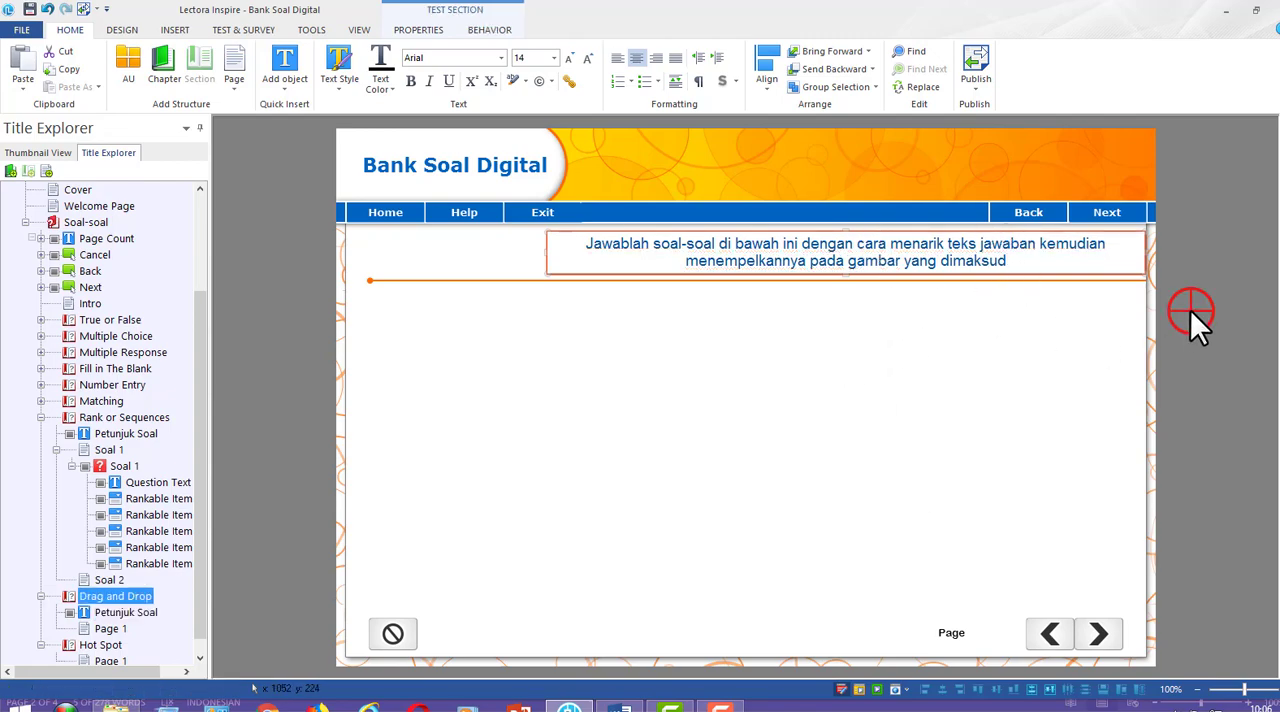
Rename the page in the Drag and Drop section as Soal 1 and add another page after it
{"action": "left_click", "coordinate": [62, 596]}
{"action": "left_click_drag", "start_coordinate": [200, 589], "coordinate": [203, 631]}
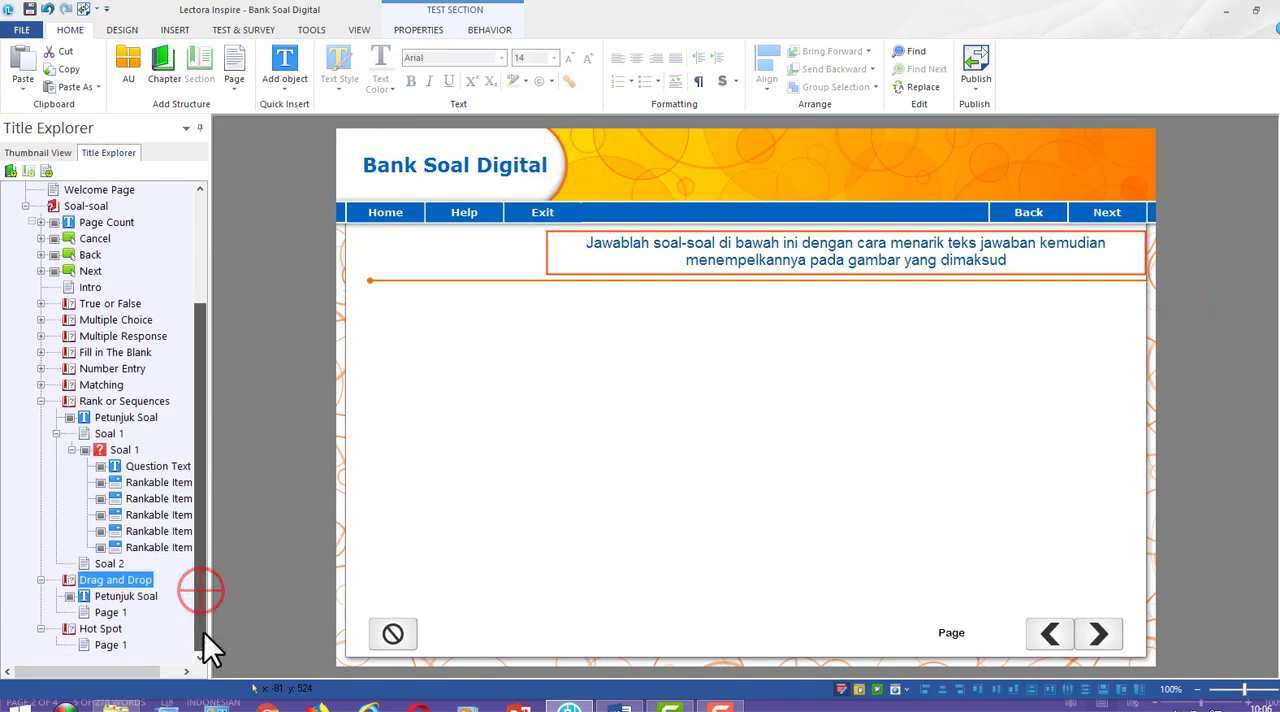
{"action": "double_click", "coordinate": [103, 615]}
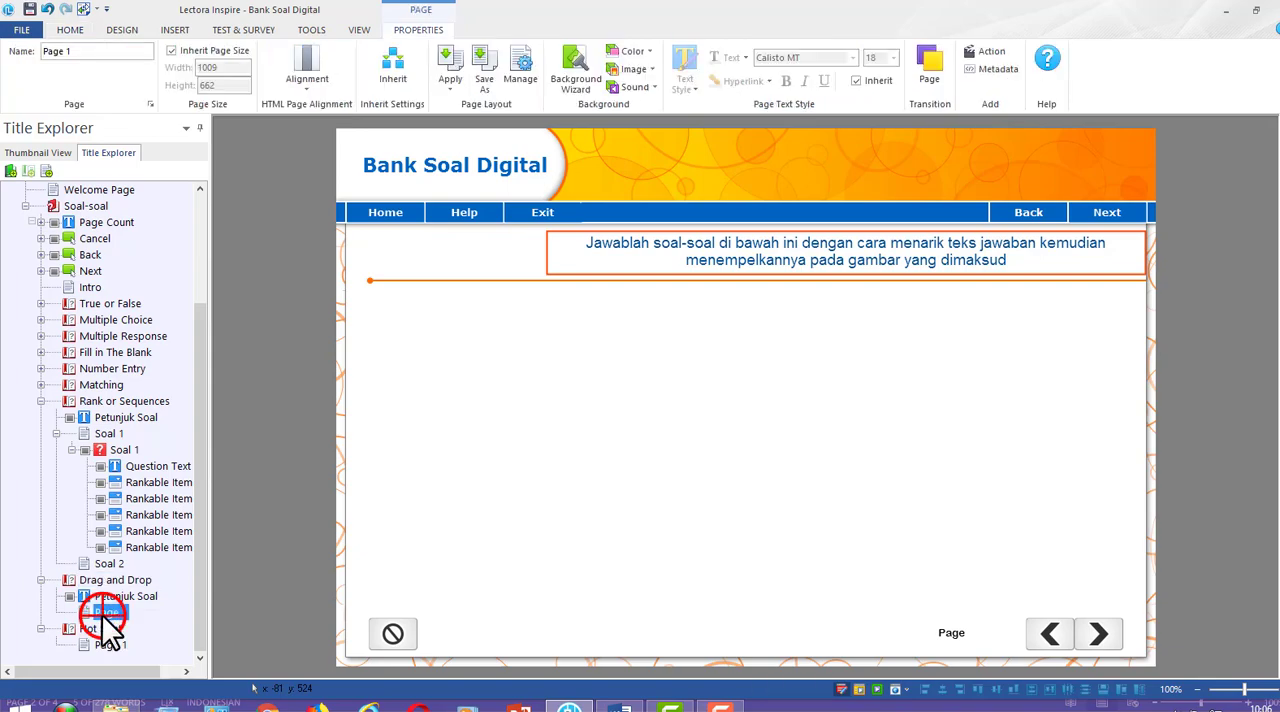
{"action": "double_click", "coordinate": [107, 614]}
{"action": "type", "text": "S"}
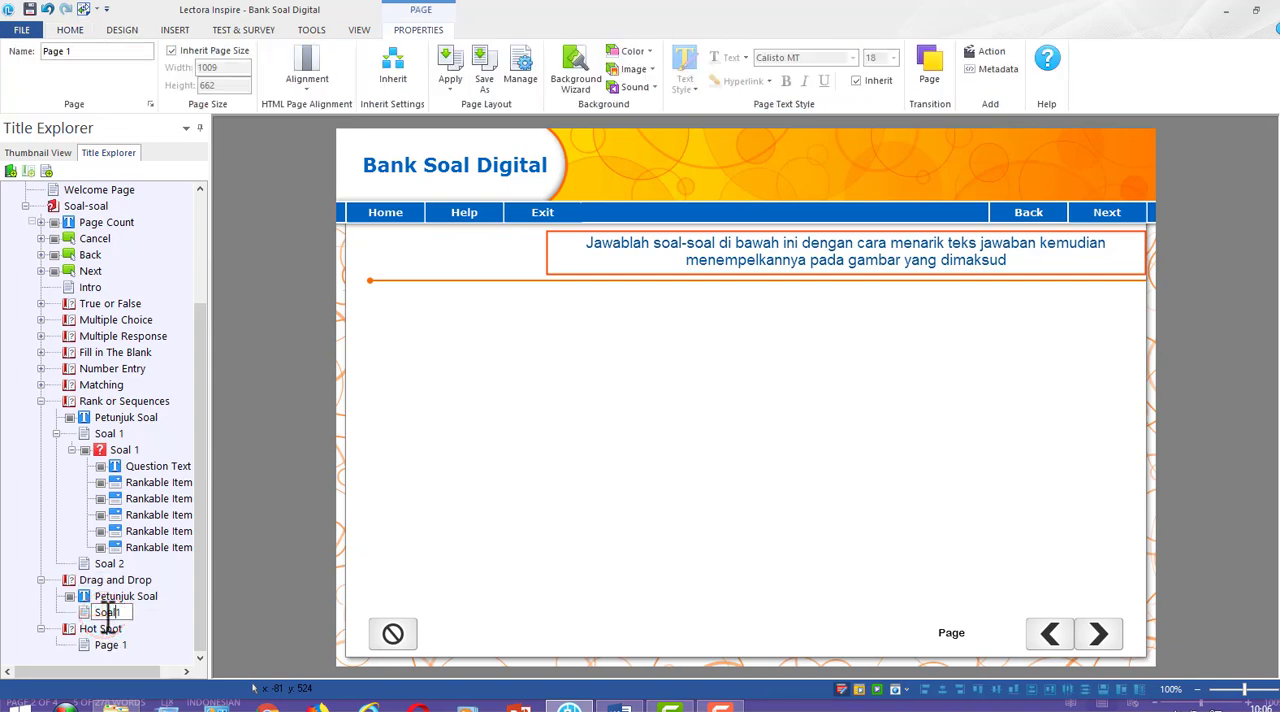
{"action": "type", "text": "oal 1"}
{"action": "left_click", "coordinate": [150, 616]}
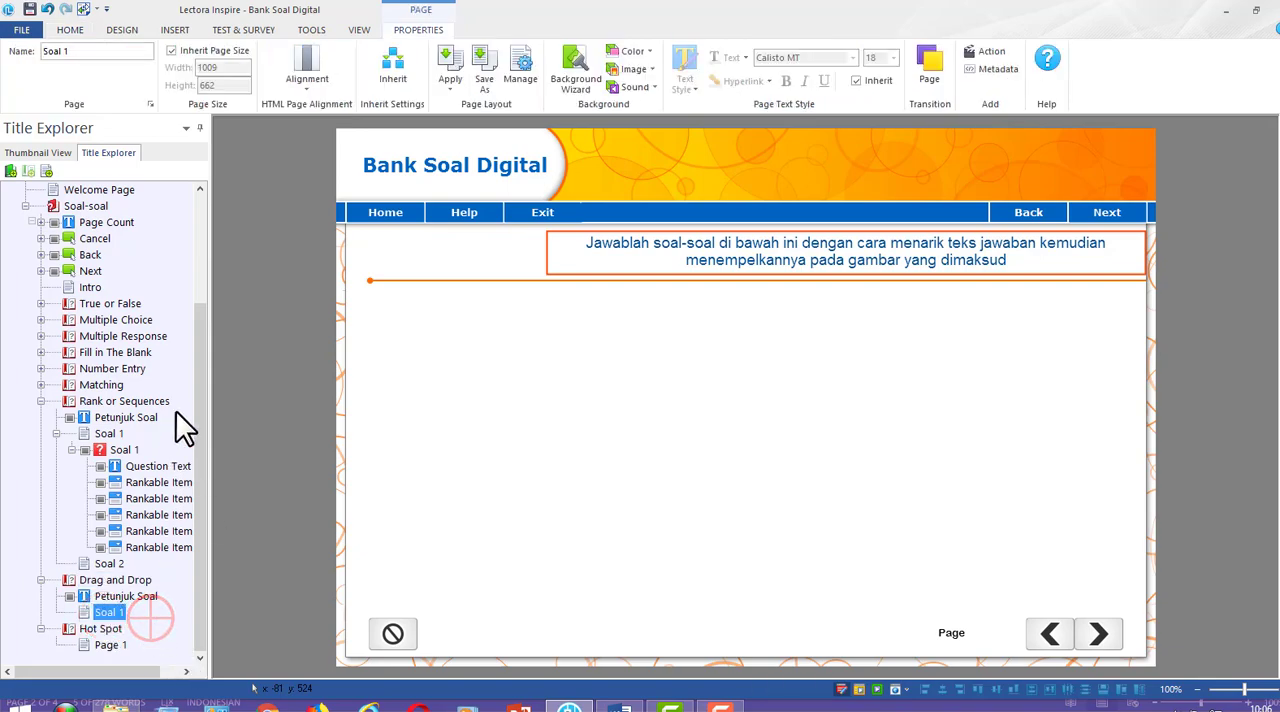
{"action": "left_click", "coordinate": [70, 29]}
{"action": "left_click", "coordinate": [238, 59]}
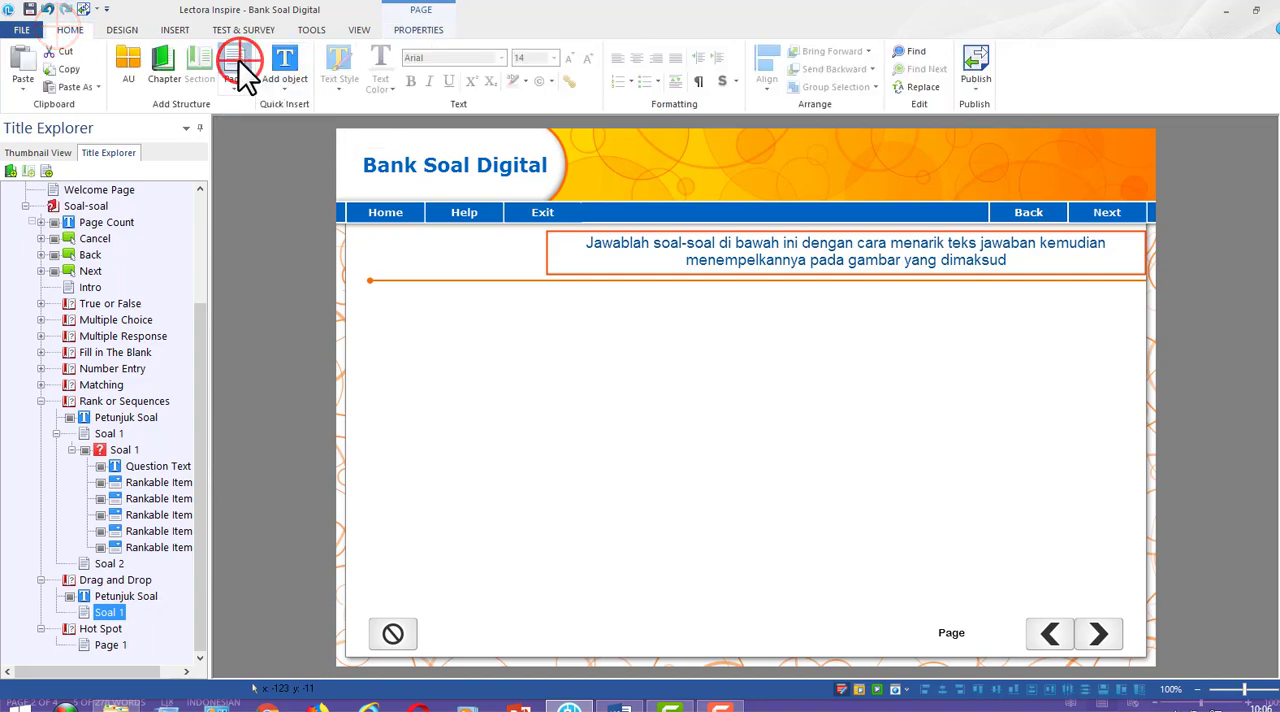
Start a new gradable Drag and Drop question on the Soal 1 page of the Drag and Drop section
{"action": "left_click", "coordinate": [110, 614]}
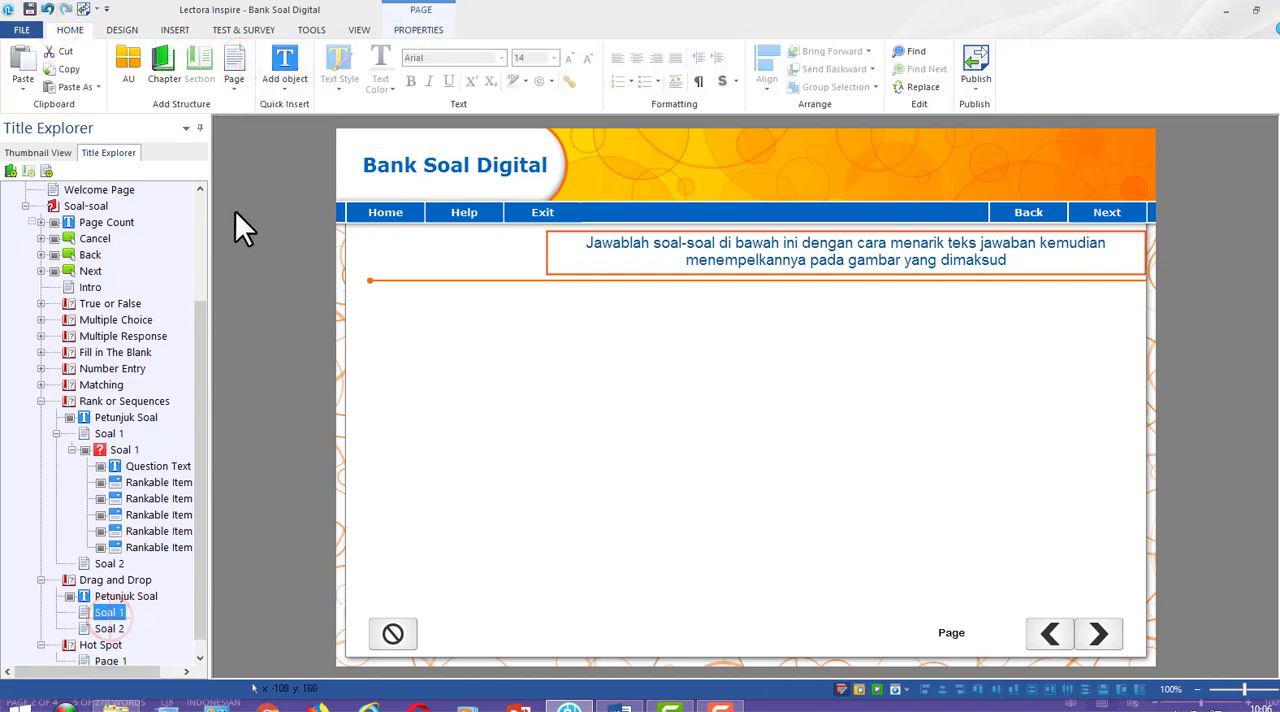
{"action": "left_click", "coordinate": [241, 30]}
{"action": "left_click", "coordinate": [48, 82]}
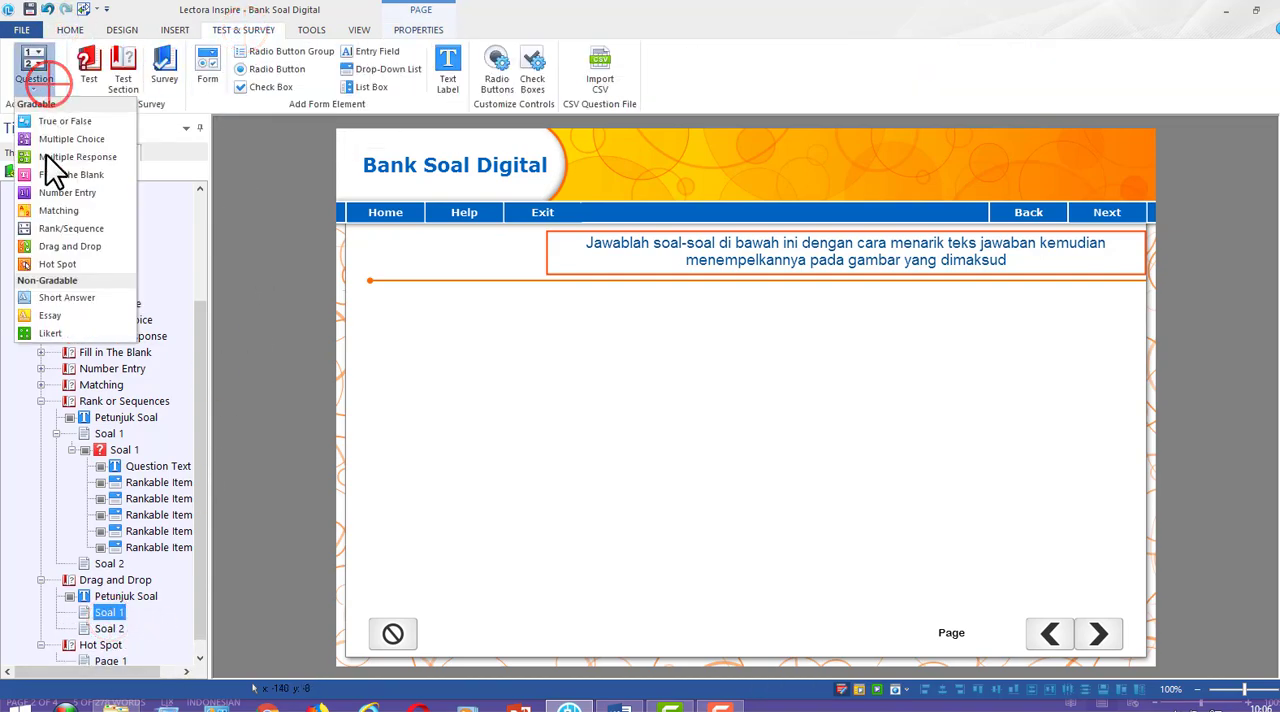
{"action": "left_click", "coordinate": [70, 248]}
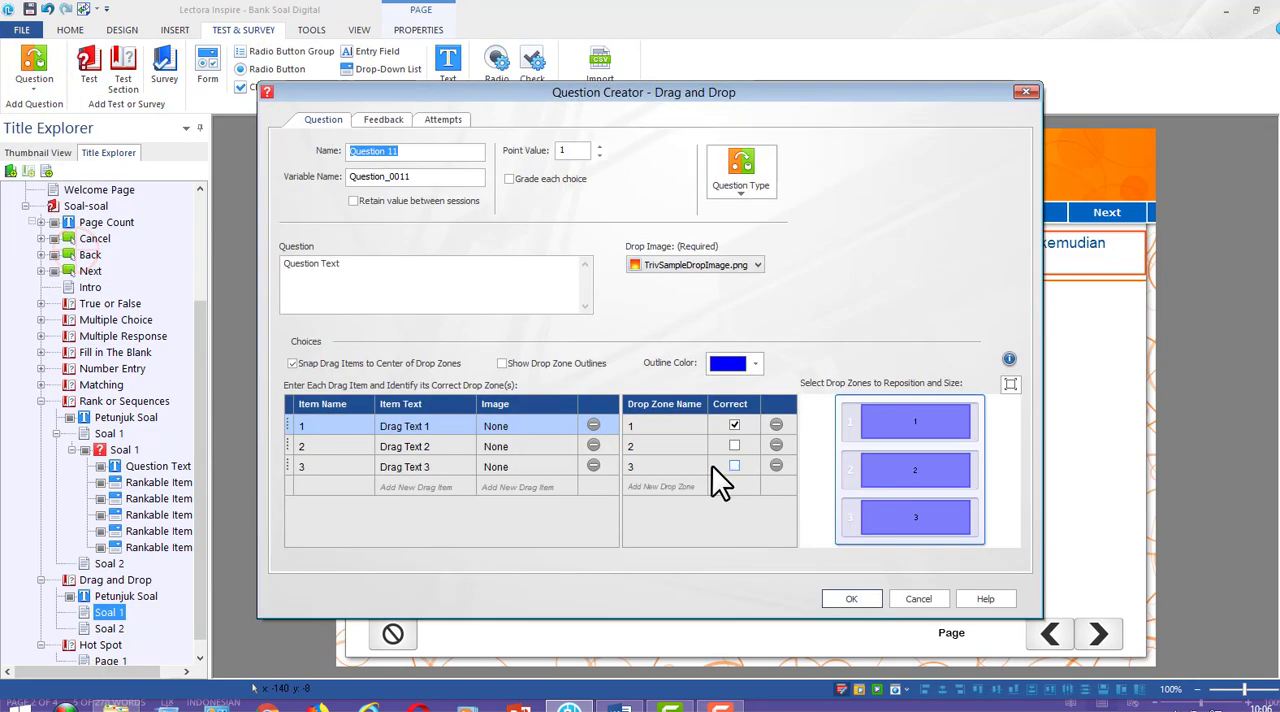
Switch to the Word draft and review the Drag & Drop question's instruction, answer texts and pictures, returning to the Question Creator
{"action": "left_click", "coordinate": [620, 706]}
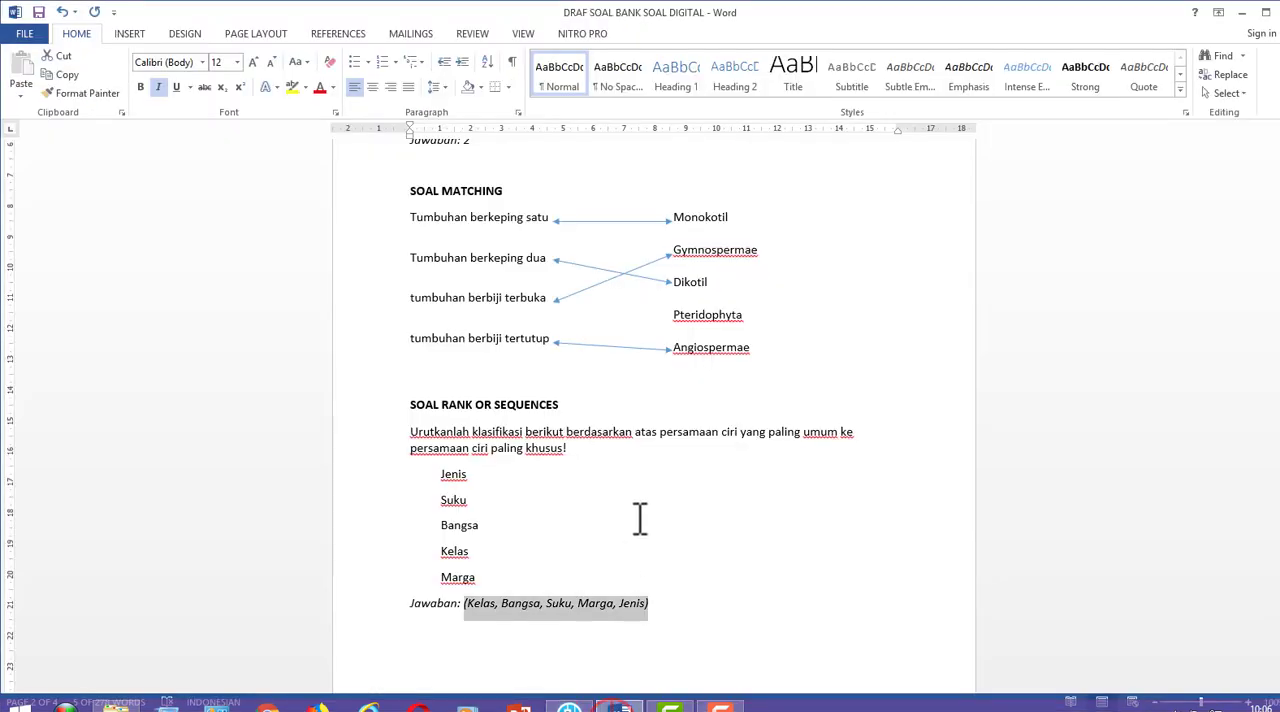
{"action": "left_click", "coordinate": [596, 522]}
{"action": "scroll", "coordinate": [596, 522], "scroll_direction": "down", "scroll_amount": 10}
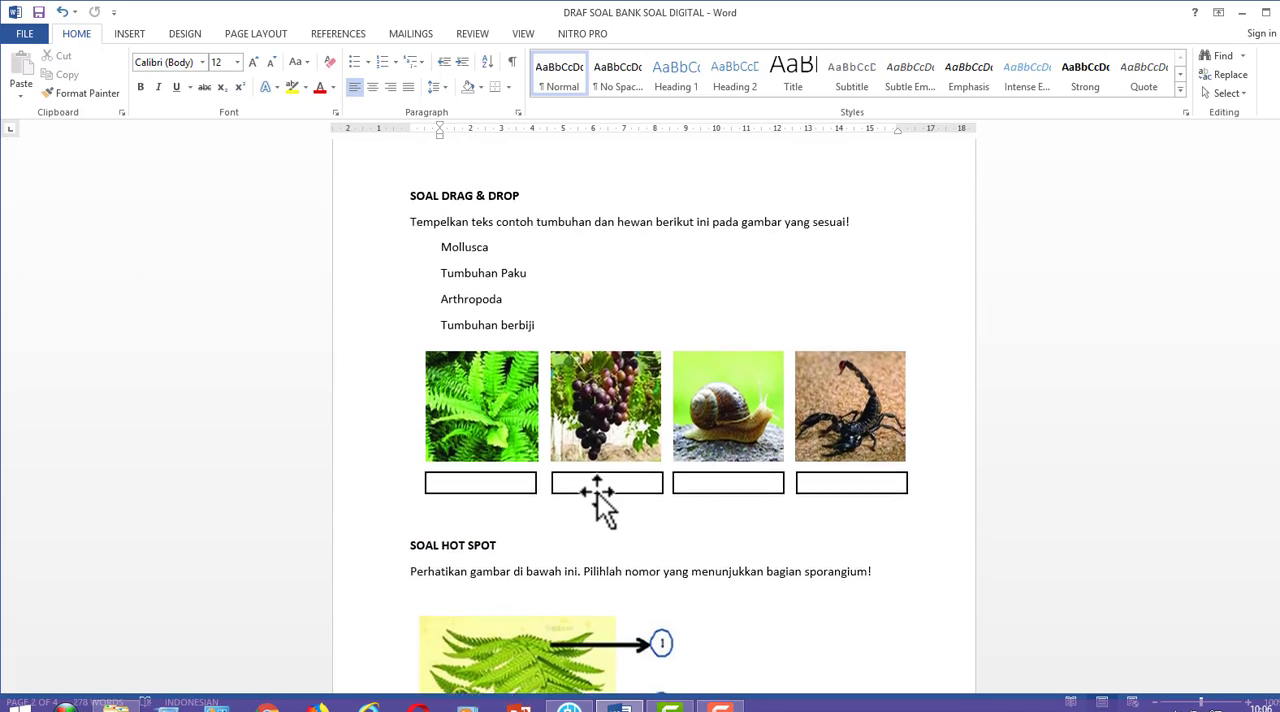
{"action": "scroll", "coordinate": [604, 491], "scroll_direction": "up", "scroll_amount": 1}
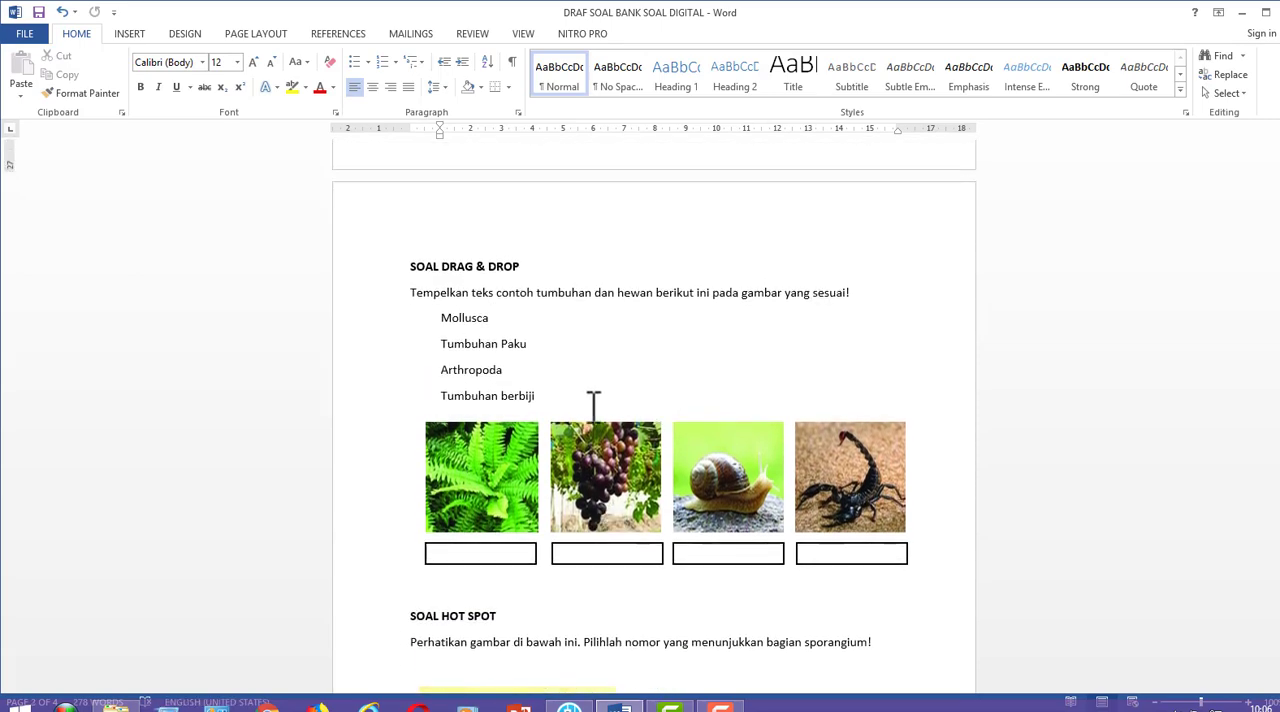
{"action": "left_click", "coordinate": [580, 487]}
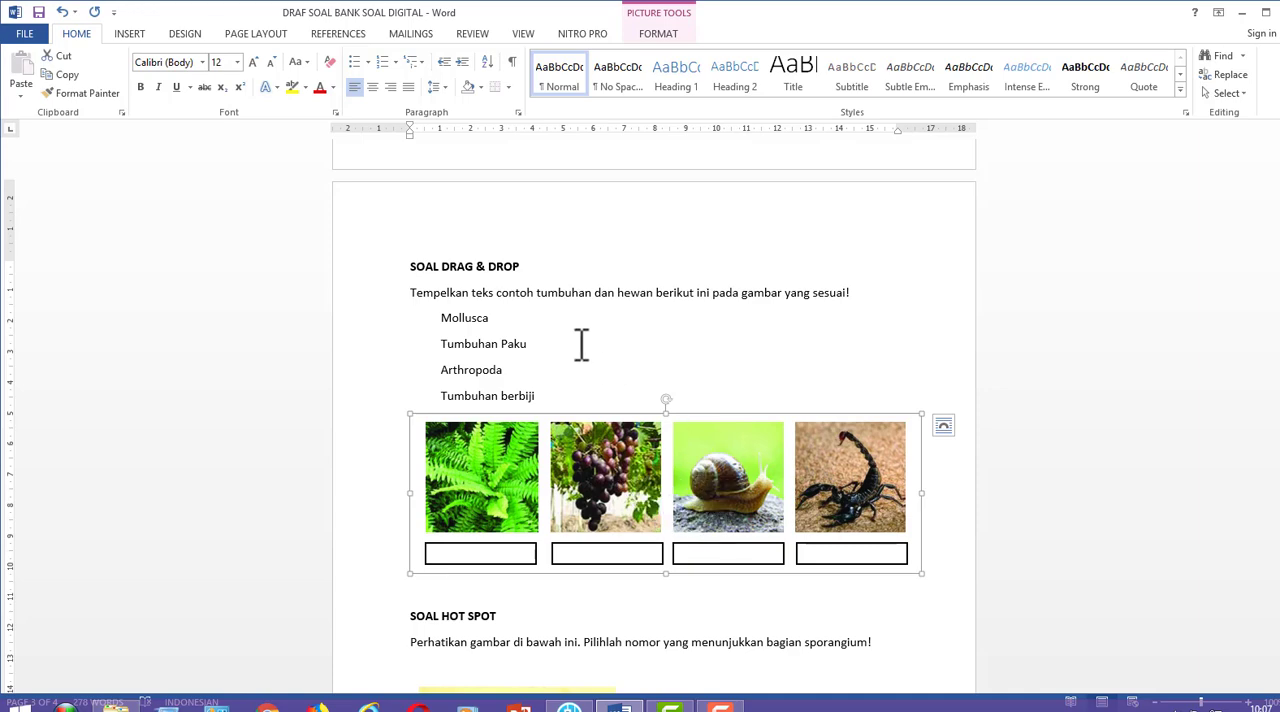
{"action": "double_click", "coordinate": [458, 322]}
{"action": "left_click", "coordinate": [458, 322]}
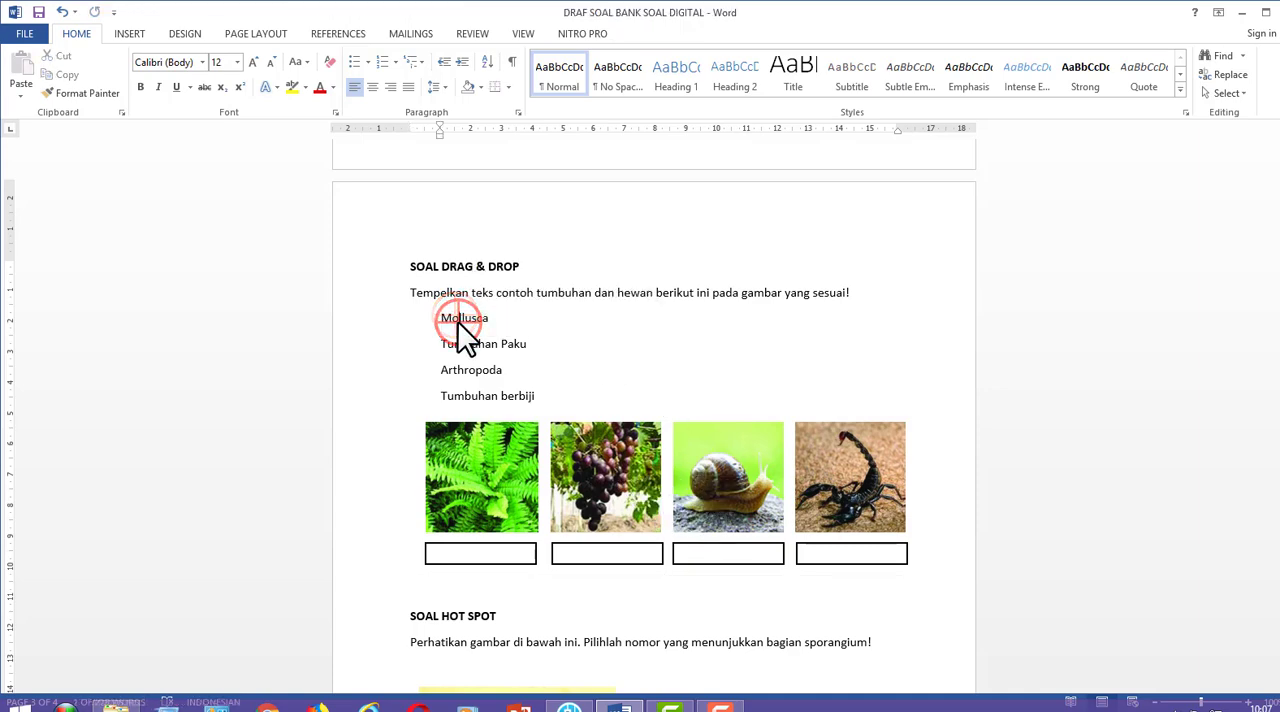
{"action": "left_click", "coordinate": [458, 322]}
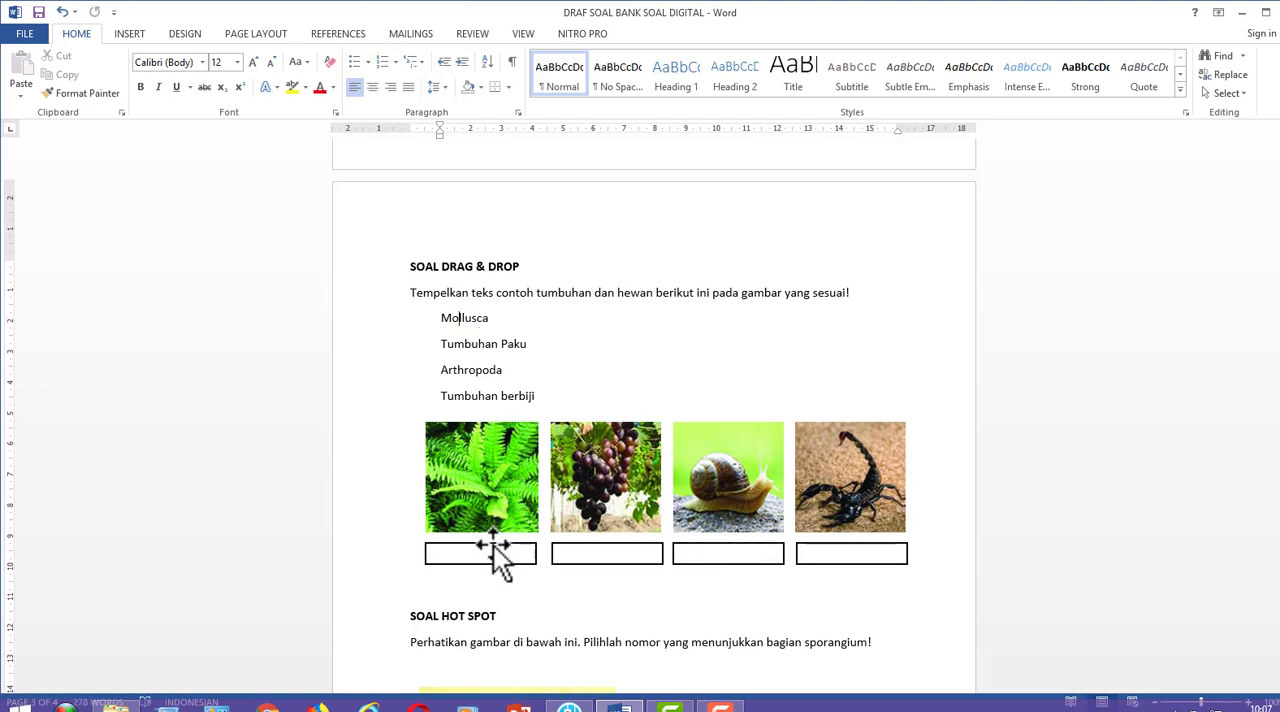
{"action": "left_click", "coordinate": [564, 395]}
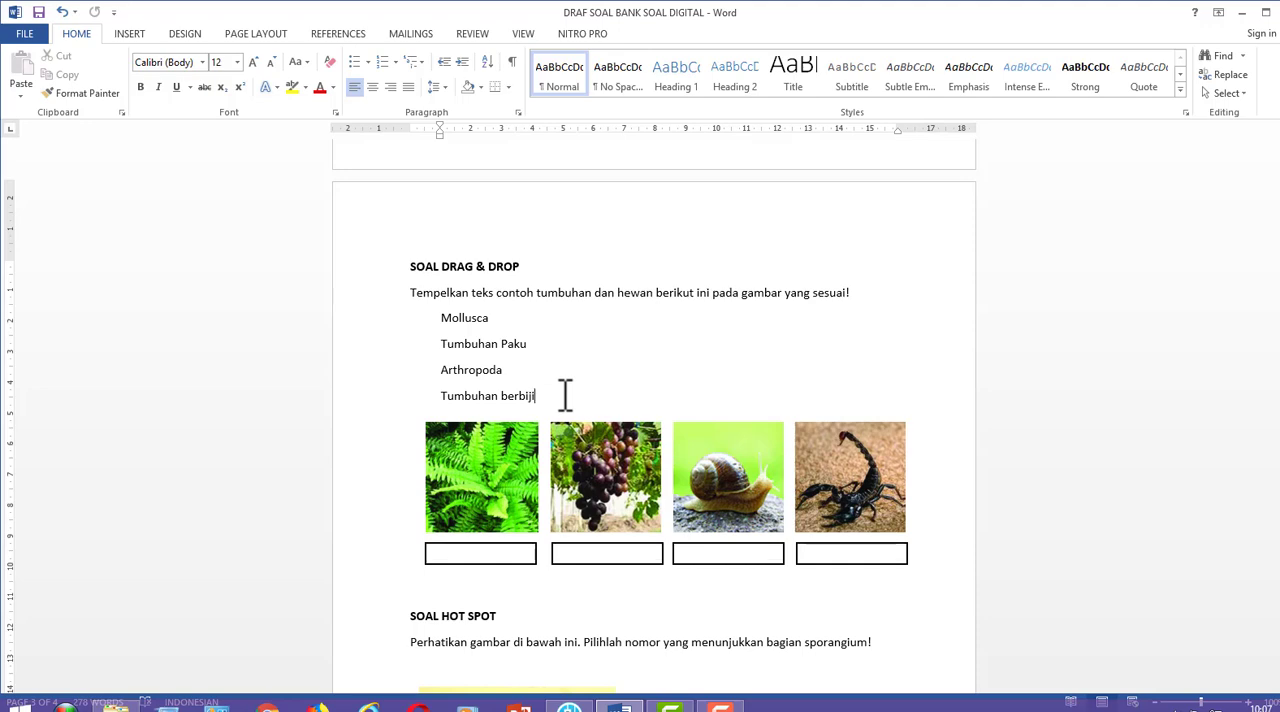
{"action": "scroll", "coordinate": [600, 420], "scroll_direction": "down", "scroll_amount": 2}
{"action": "scroll", "coordinate": [624, 442], "scroll_direction": "up", "scroll_amount": 2}
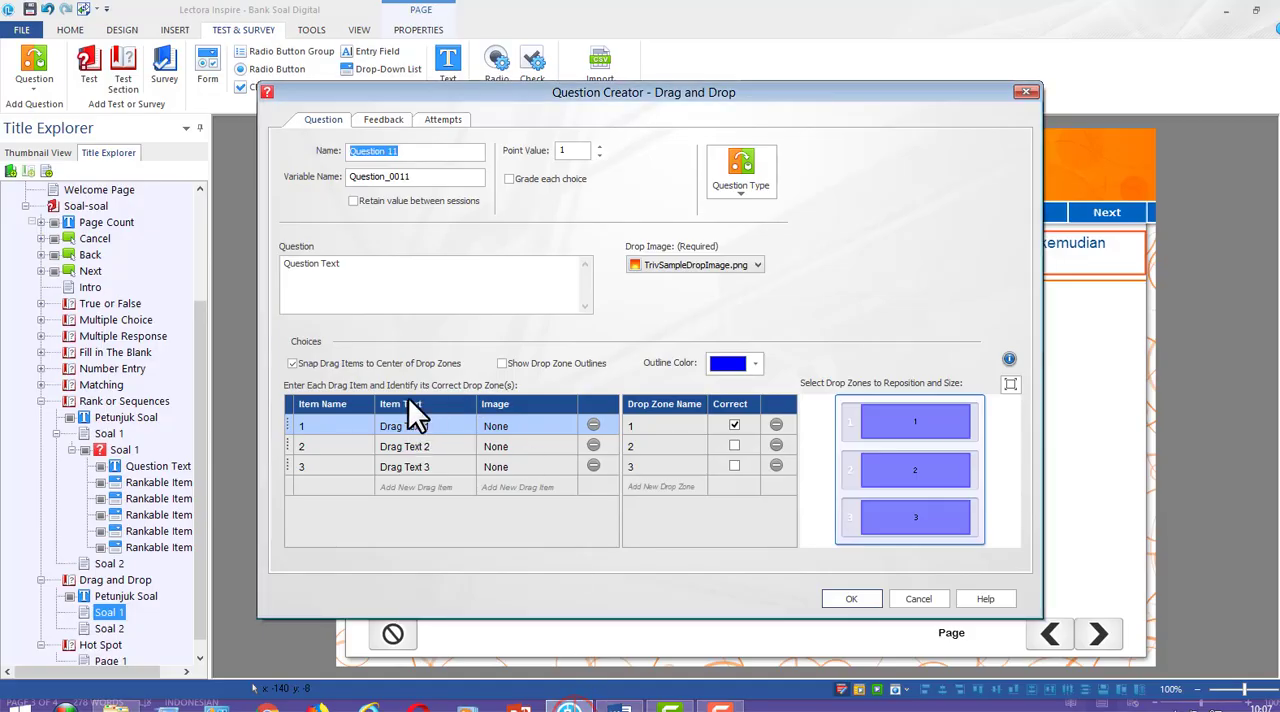
Name the drag and drop question Soal 1 and clear its placeholder question text
{"action": "type", "text": "S"}
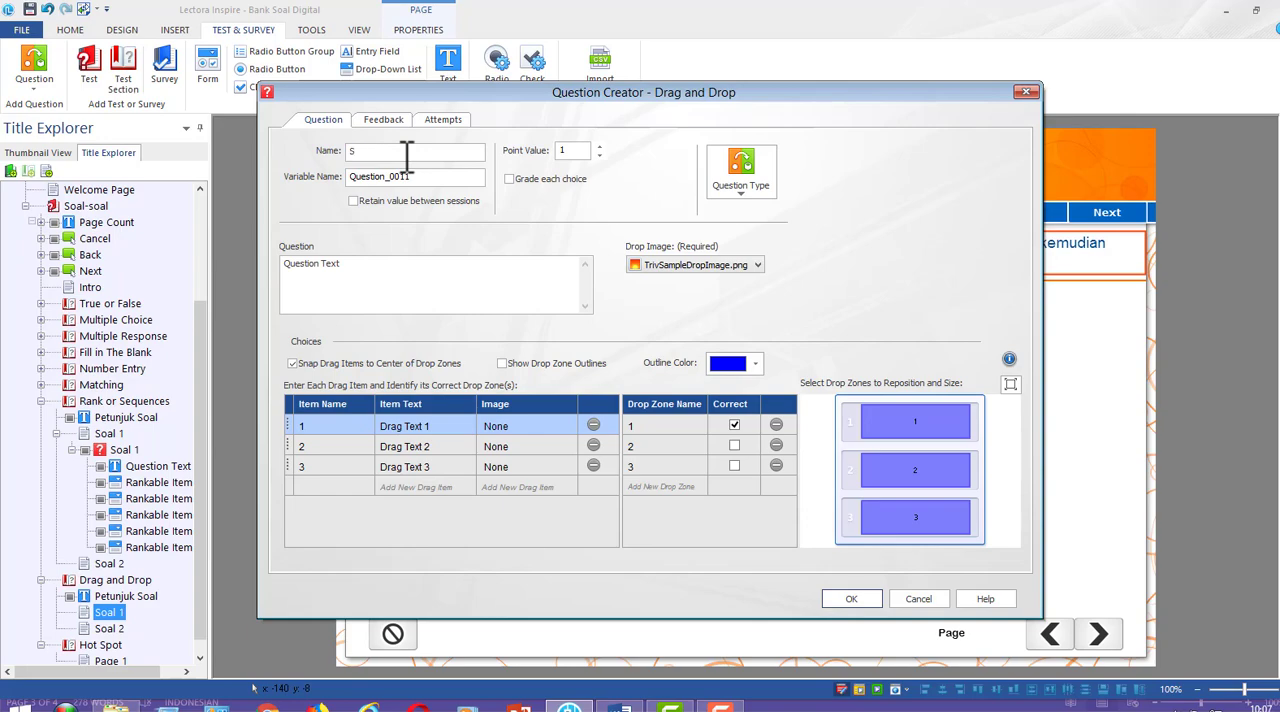
{"action": "type", "text": "Oal 1"}
{"action": "triple_click", "coordinate": [400, 265]}
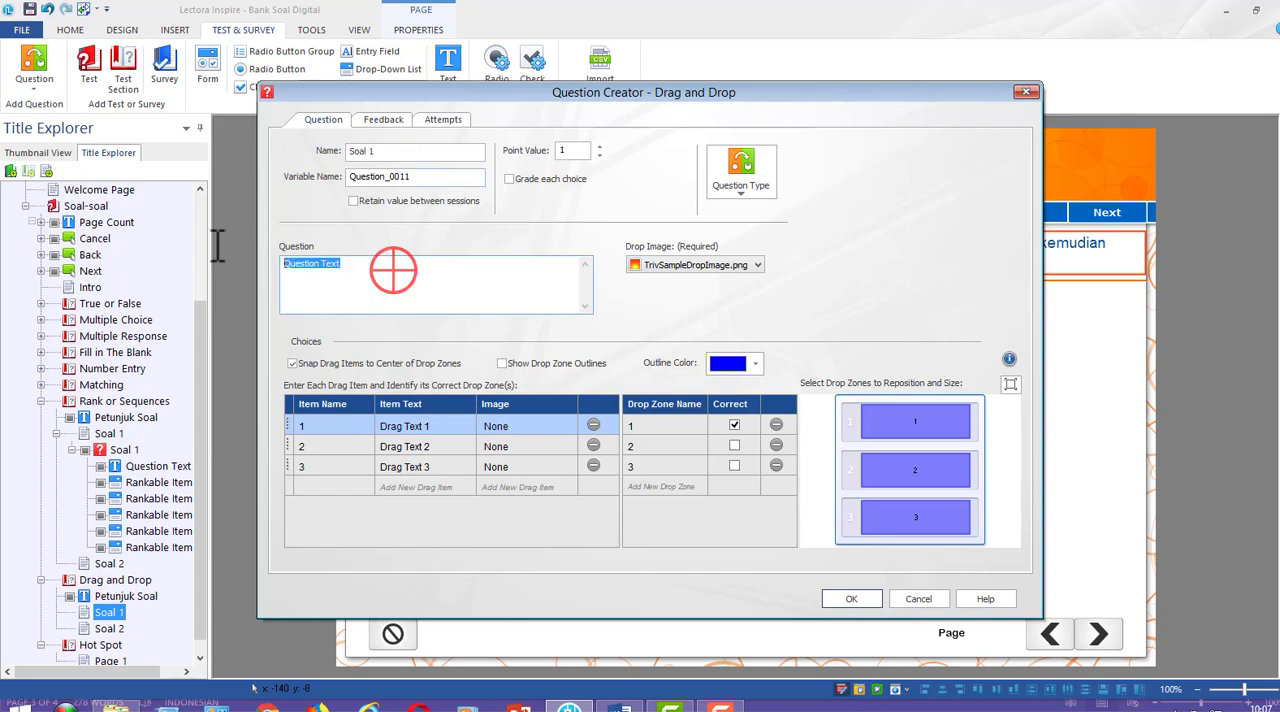
{"action": "key", "text": "Delete"}
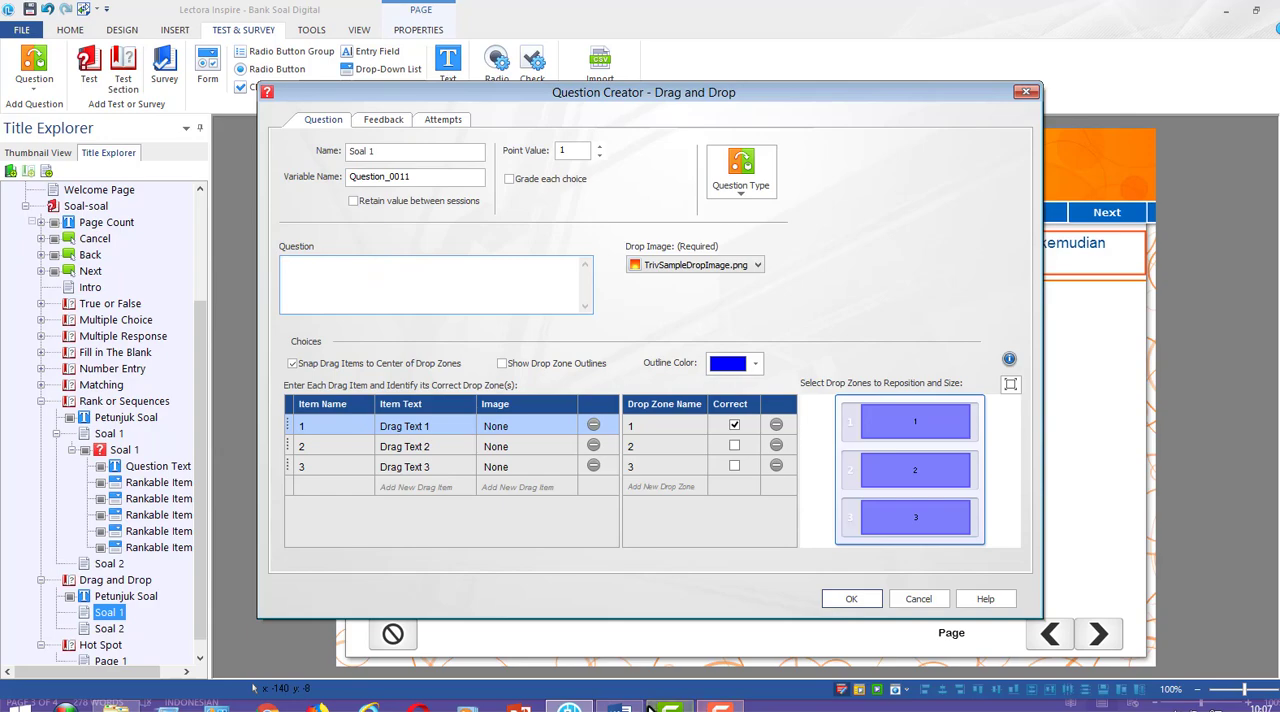
Copy the Drag & Drop instruction and its four answer texts, Mollusca to Tumbuhan berbiji, from the Word draft into the question text
{"action": "left_click", "coordinate": [620, 706]}
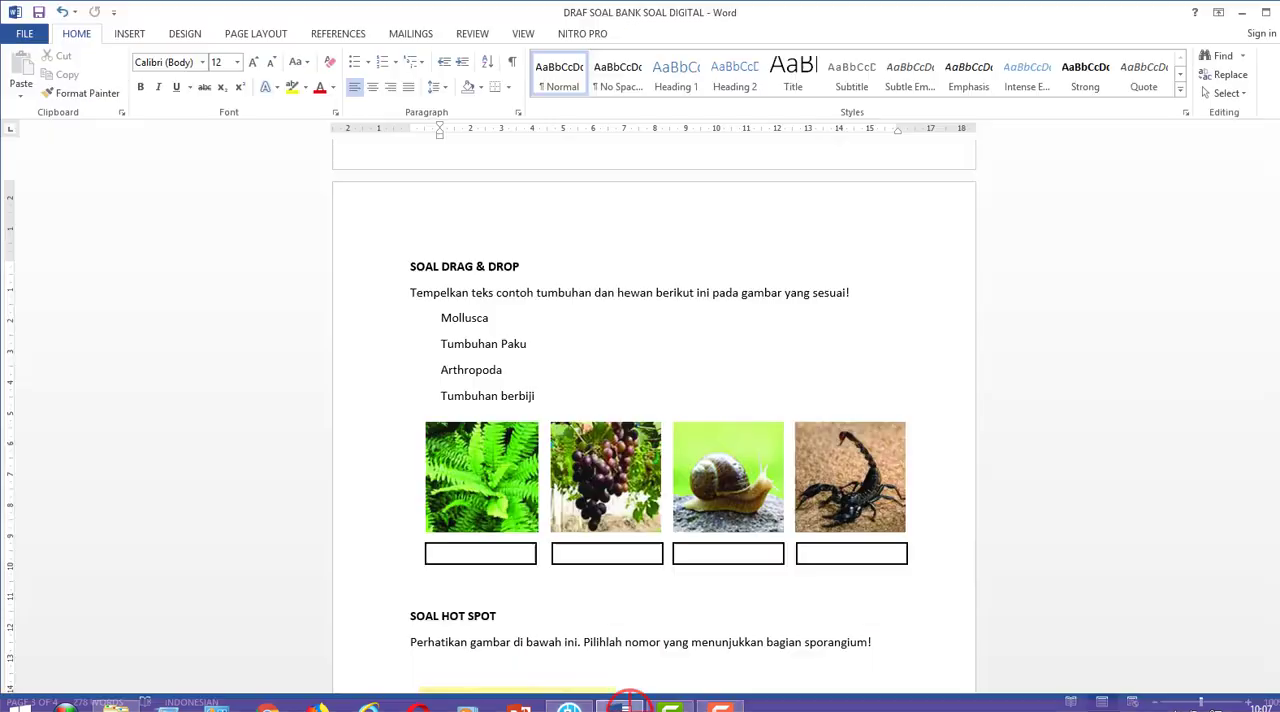
{"action": "left_click", "coordinate": [412, 292]}
{"action": "left_click", "coordinate": [852, 293], "text": "shift"}
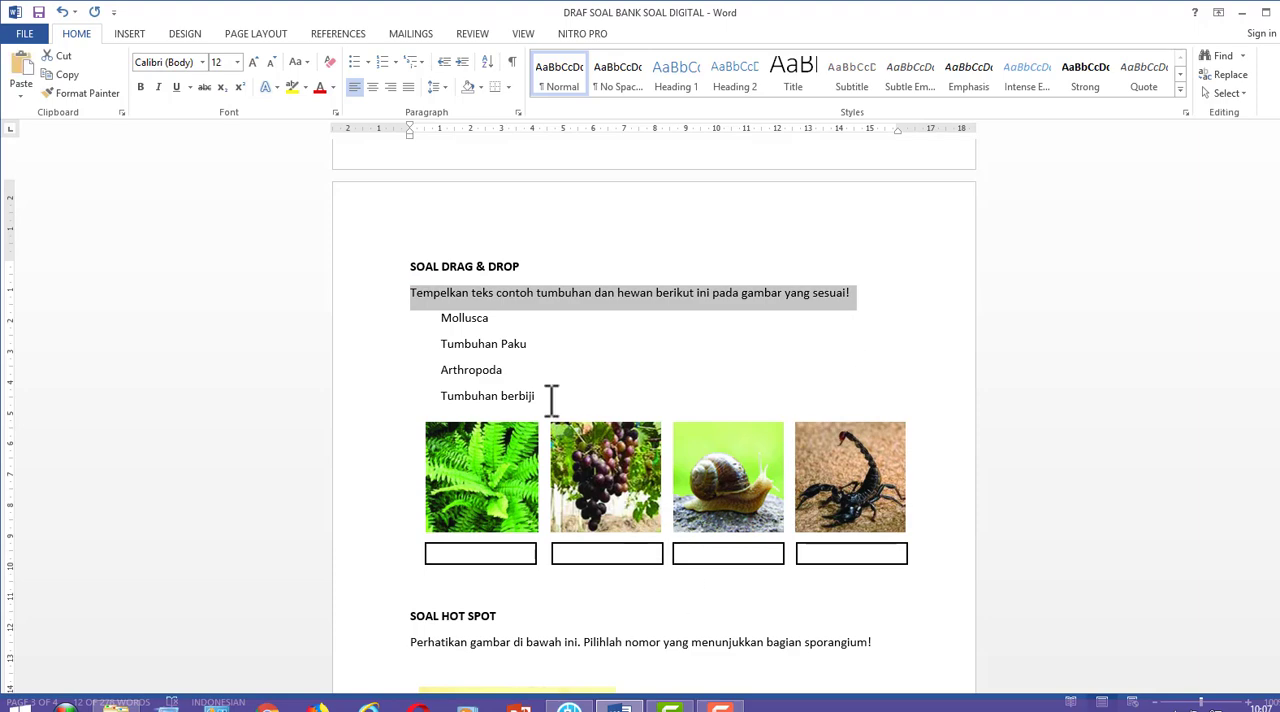
{"action": "left_click_drag", "start_coordinate": [551, 400], "coordinate": [394, 294]}
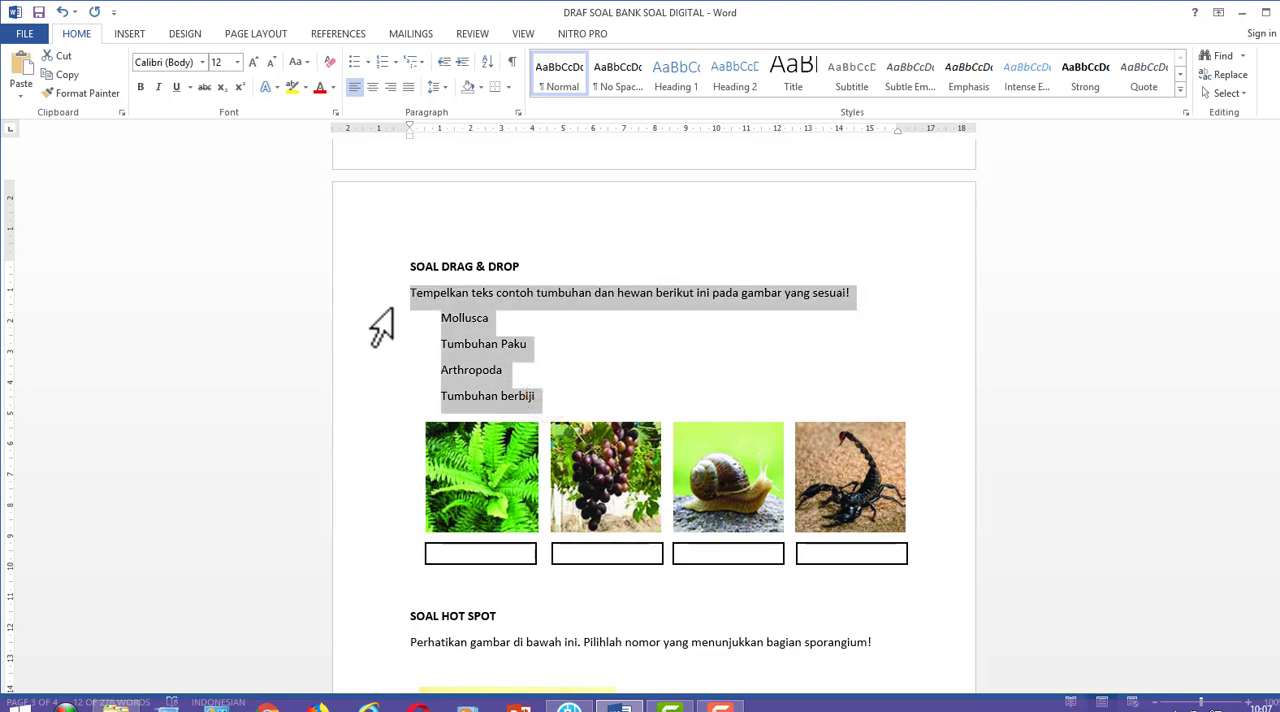
{"action": "key", "text": "alt+Tab"}
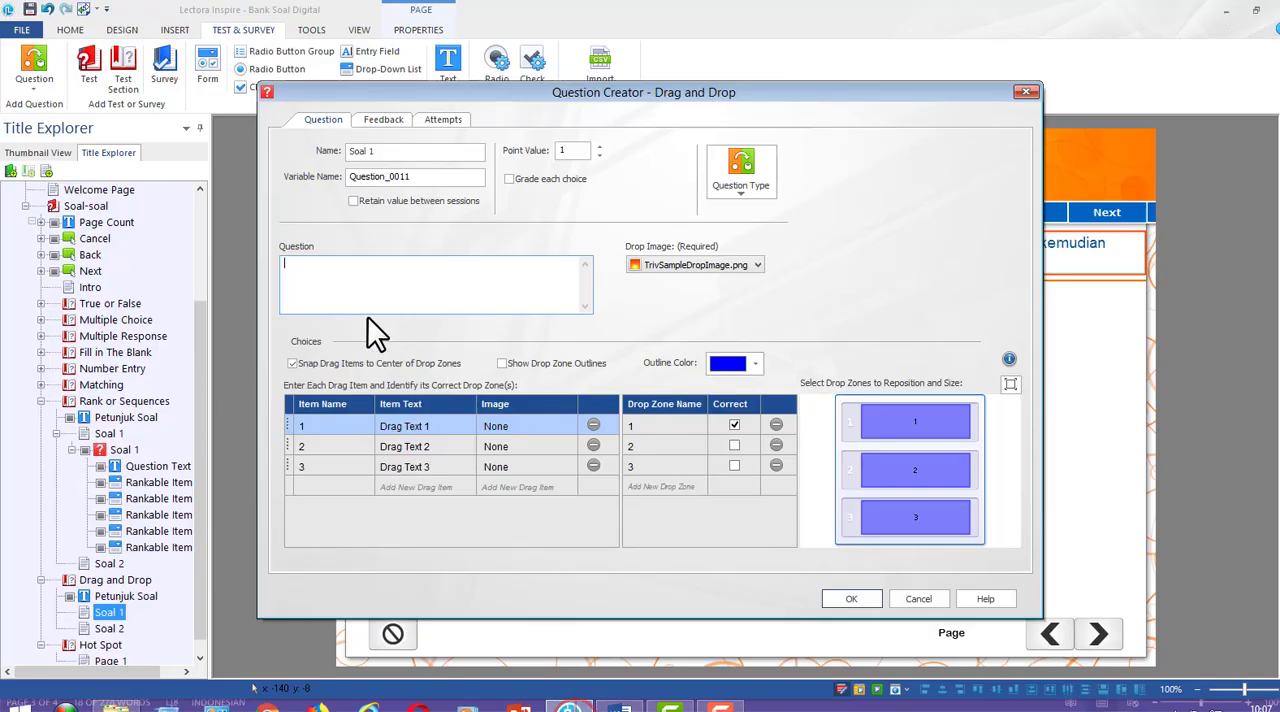
{"action": "left_click", "coordinate": [357, 306]}
{"action": "type", "text": "Mollusca Tumbuhan Paku Arthropoda Tumbuhan berbiji"}
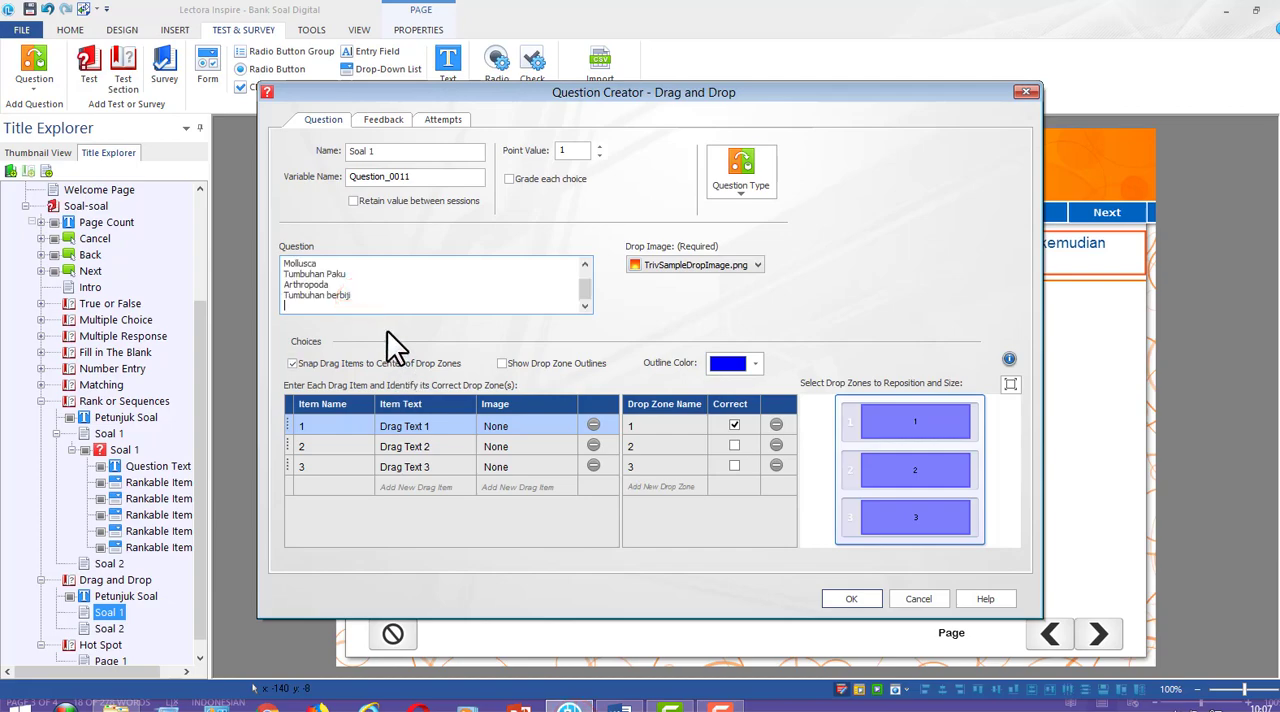
{"action": "scroll", "coordinate": [380, 290], "scroll_direction": "up", "scroll_amount": 2}
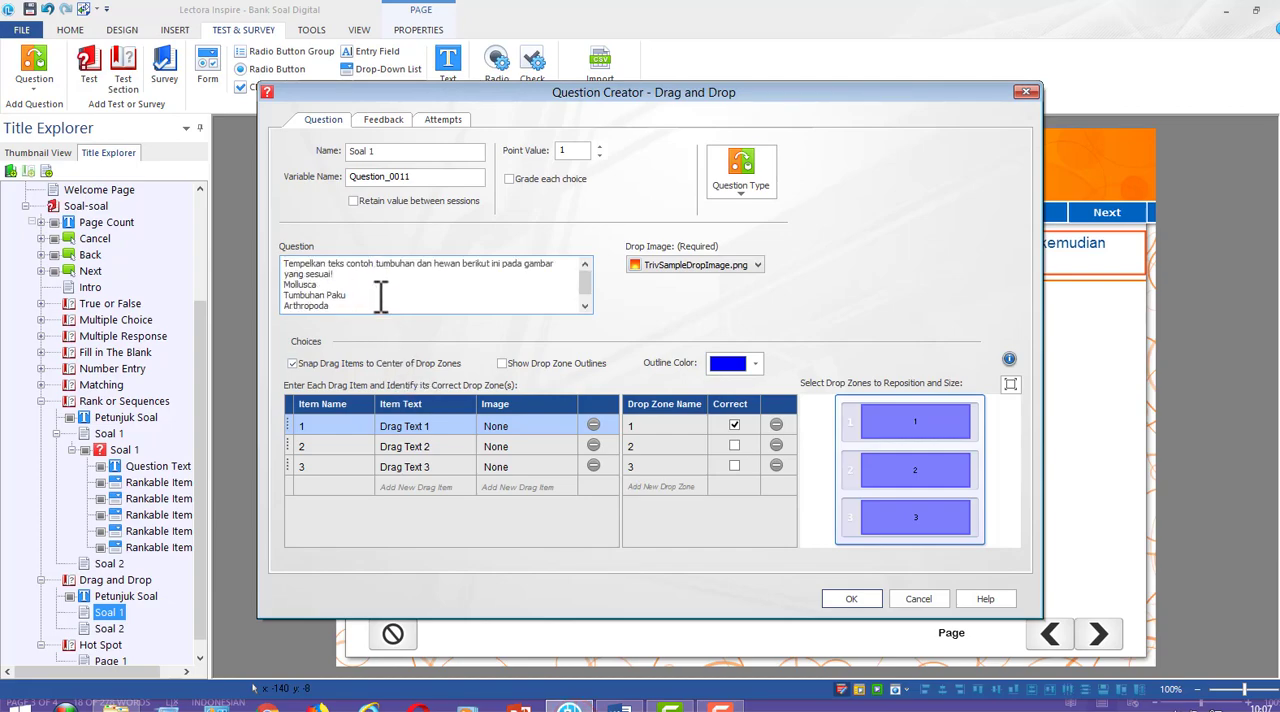
Move Mollusca and Tumbuhan Paku out of the question text into the item texts of drag items 1 and 2
{"action": "left_click_drag", "start_coordinate": [328, 285], "coordinate": [271, 288]}
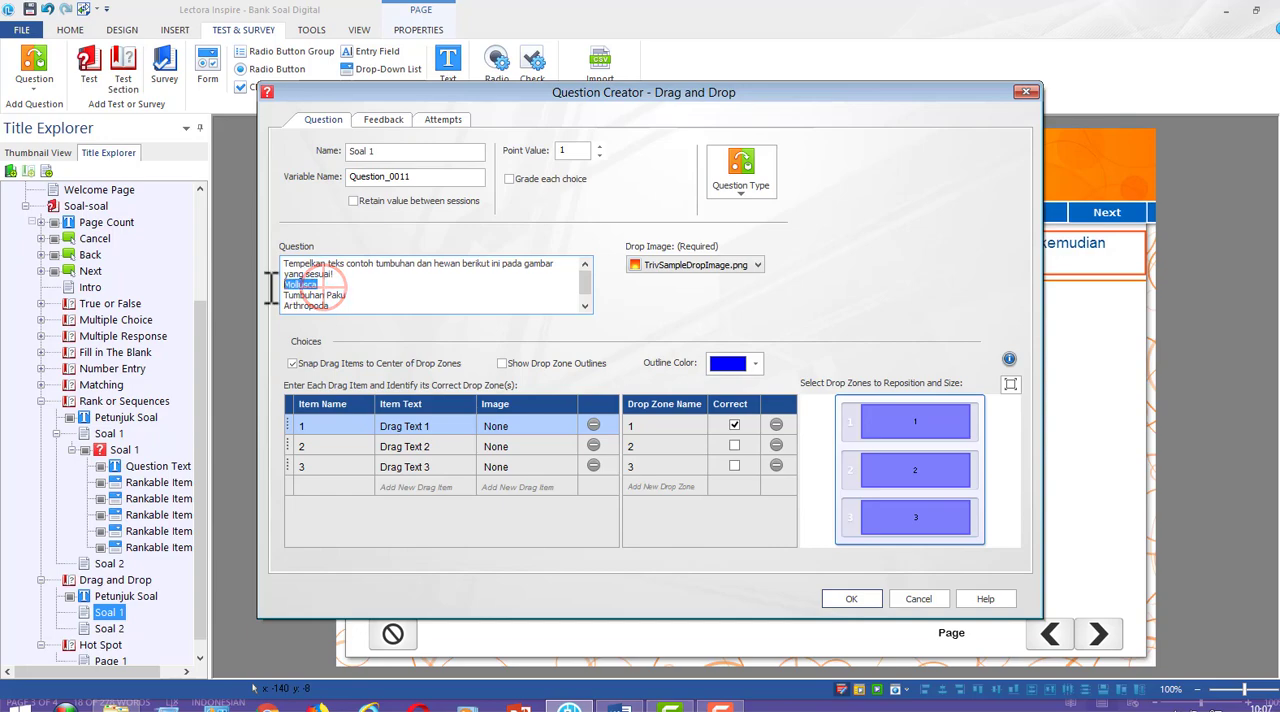
{"action": "key", "text": "ctrl+x"}
{"action": "left_click", "coordinate": [415, 428]}
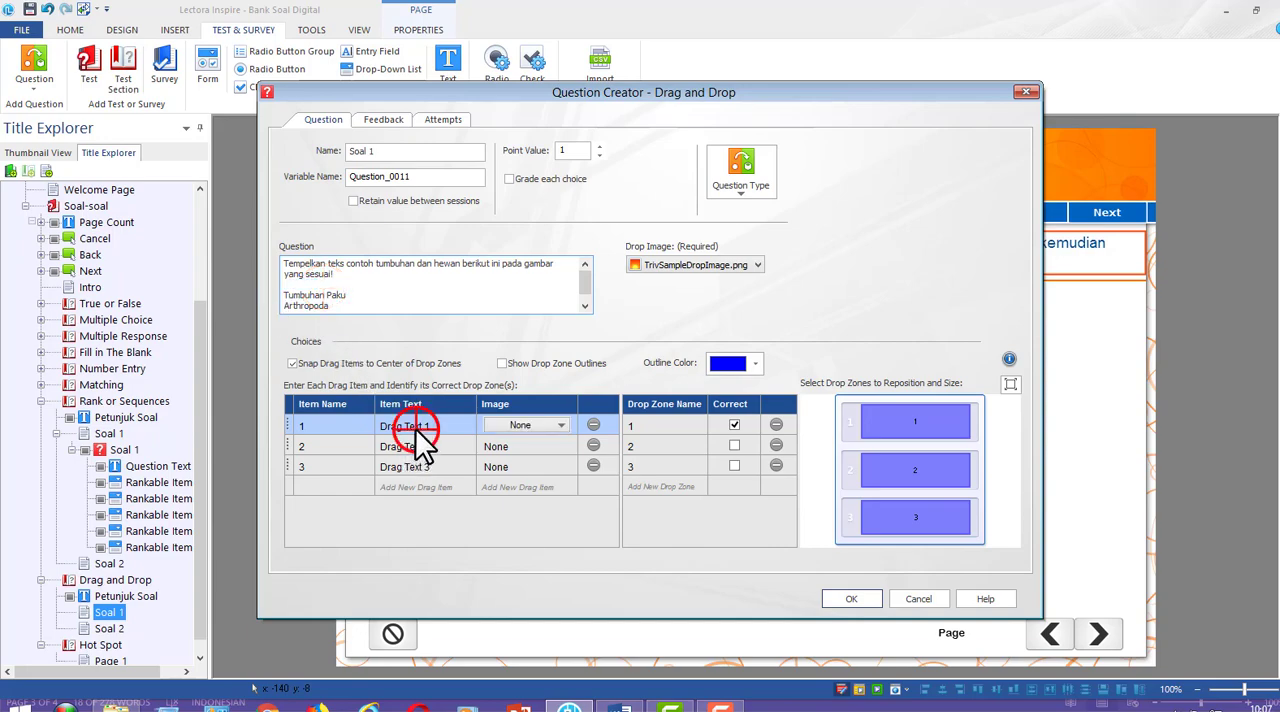
{"action": "key", "text": "ctrl+v"}
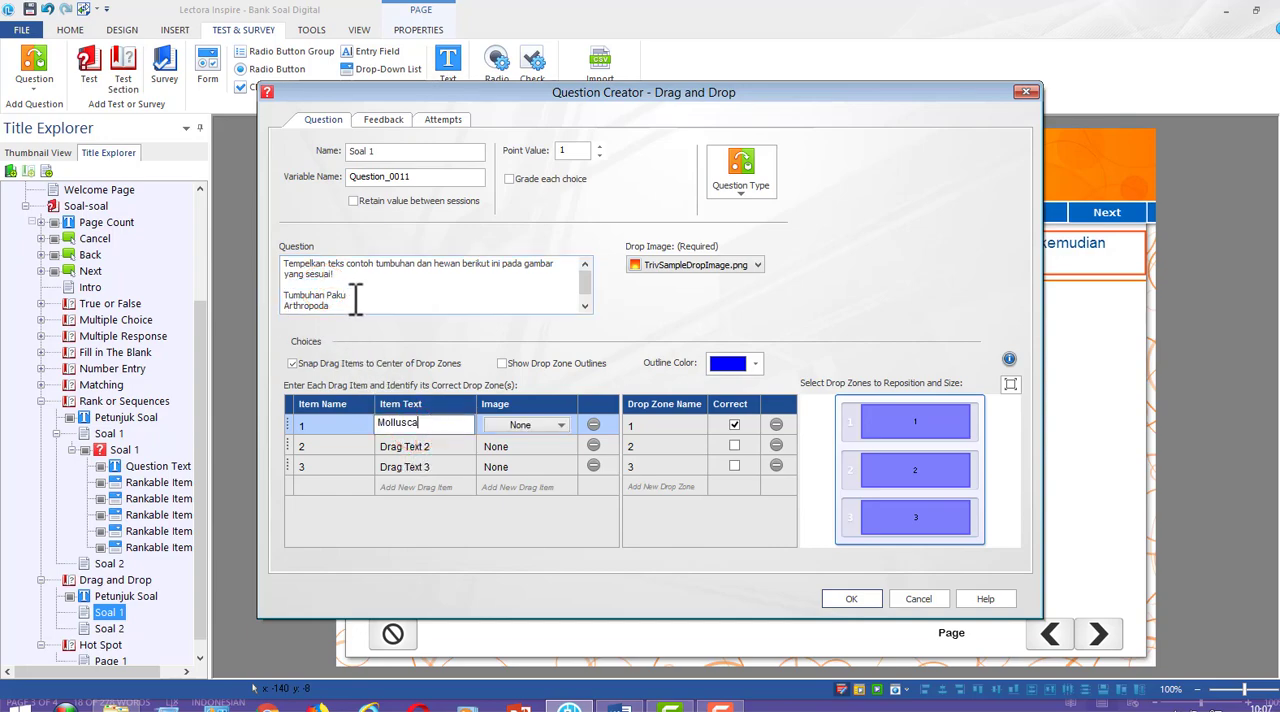
{"action": "left_click_drag", "start_coordinate": [352, 294], "coordinate": [281, 295]}
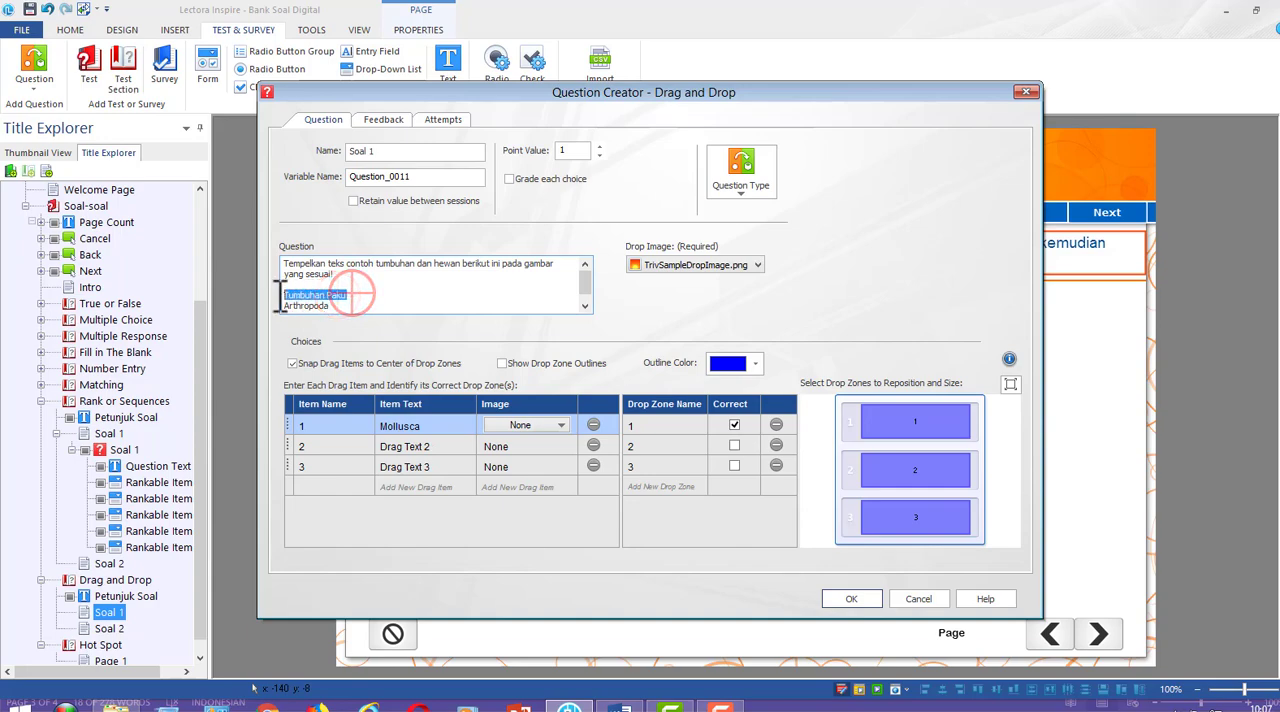
{"action": "key", "text": "ctrl+x"}
{"action": "left_click", "coordinate": [413, 445]}
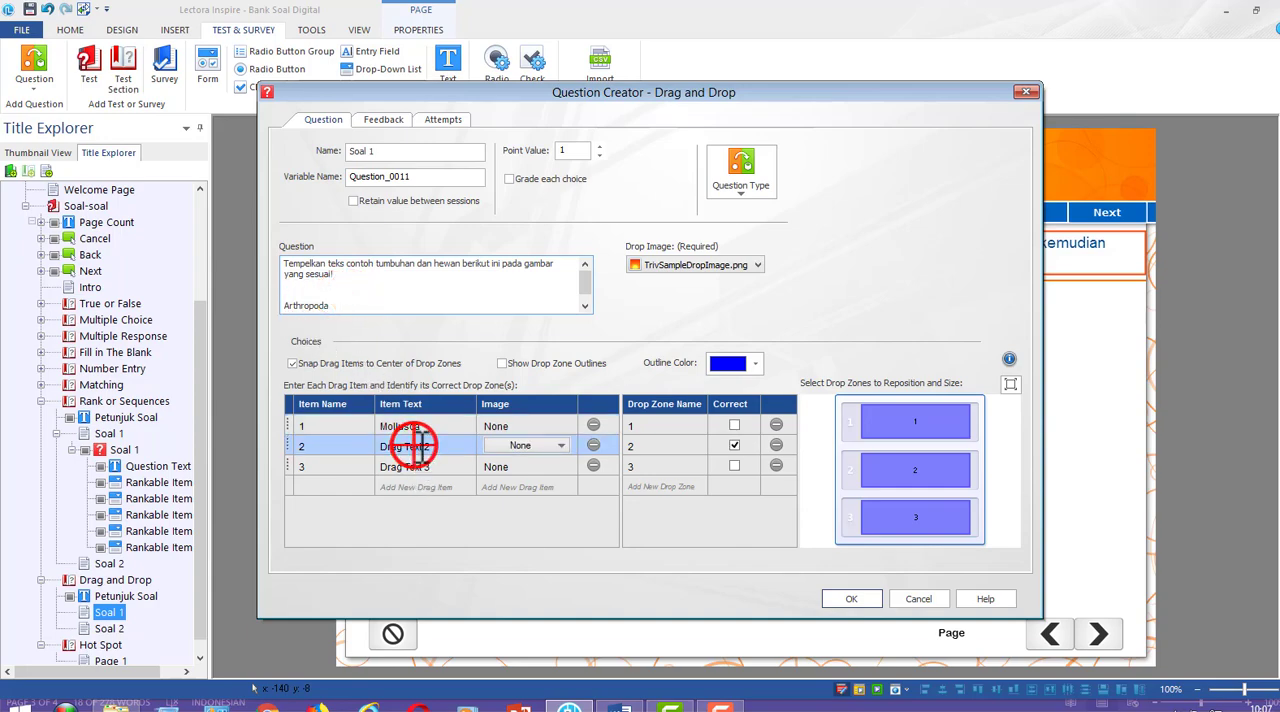
{"action": "left_click", "coordinate": [413, 445]}
{"action": "key", "text": "ctrl+v"}
Move Arthropoda from the question text into drag item 3, and Tumbuhan berbiji into a newly added drag item 4
{"action": "left_click_drag", "start_coordinate": [337, 304], "coordinate": [274, 302]}
{"action": "key", "text": "ctrl+x"}
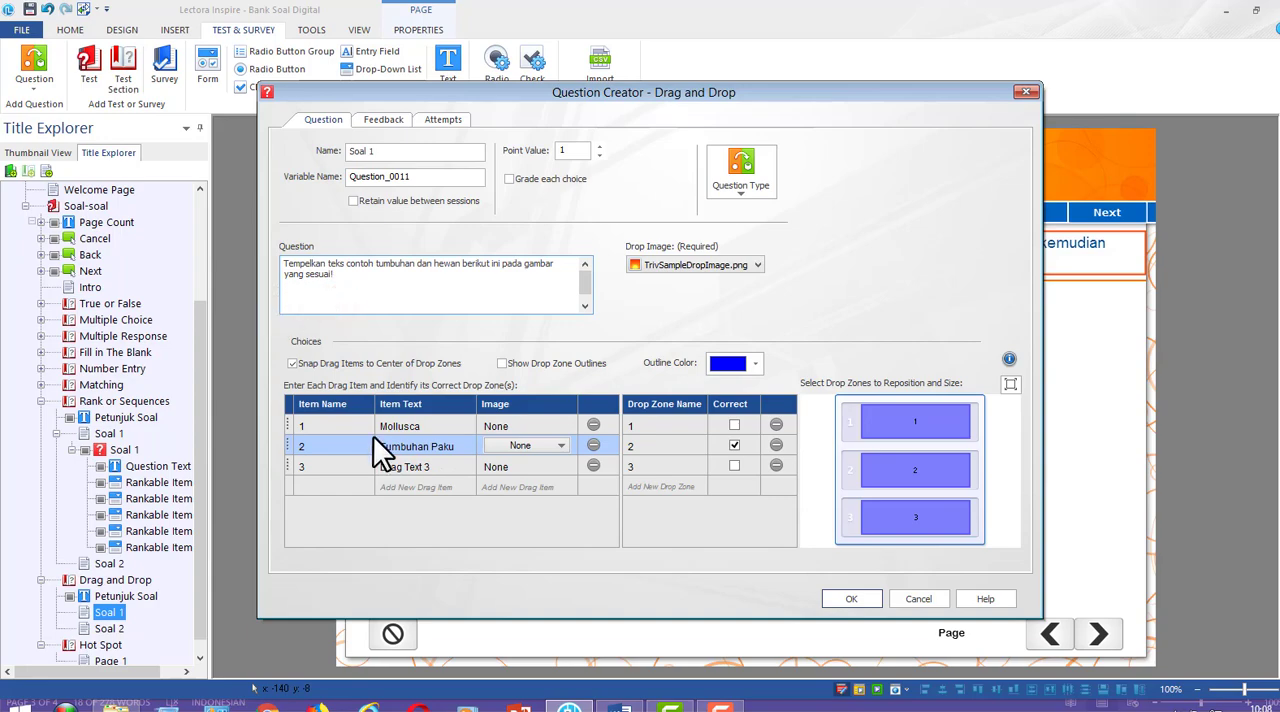
{"action": "left_click", "coordinate": [410, 475]}
{"action": "left_click", "coordinate": [440, 467]}
{"action": "key", "text": "ctrl+v"}
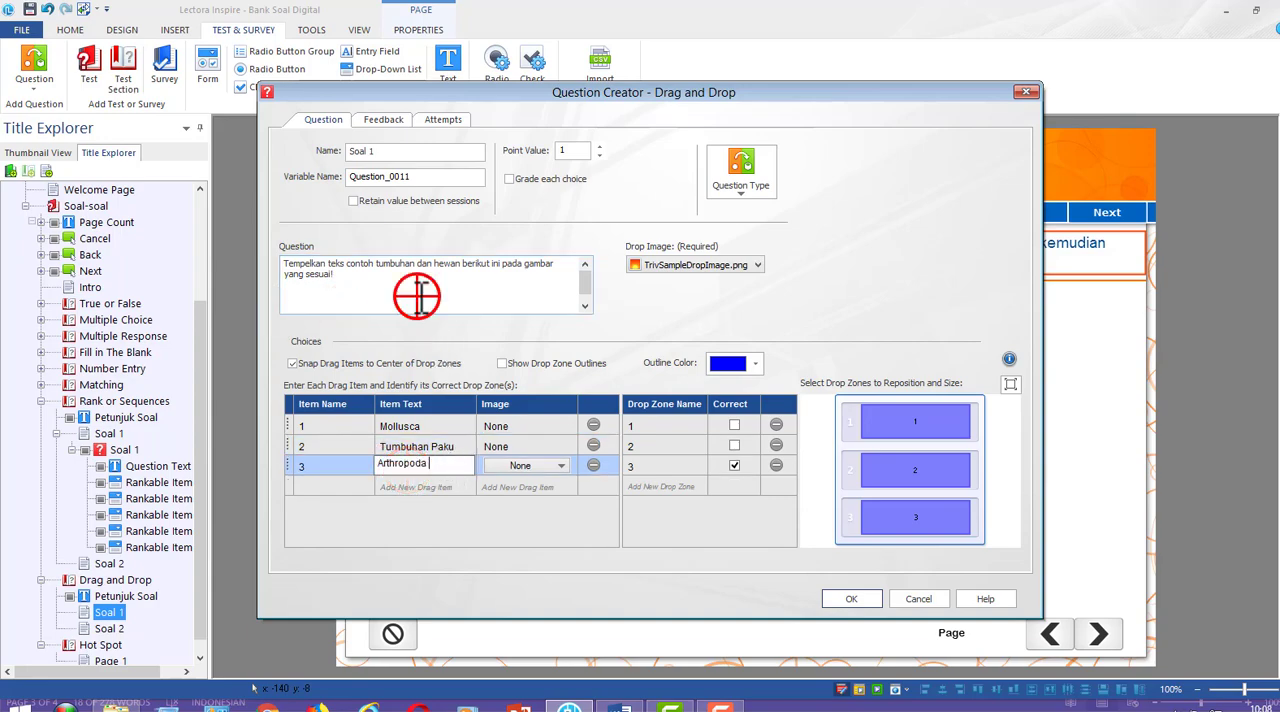
{"action": "left_click", "coordinate": [417, 295]}
{"action": "left_click_drag", "start_coordinate": [380, 305], "coordinate": [274, 304]}
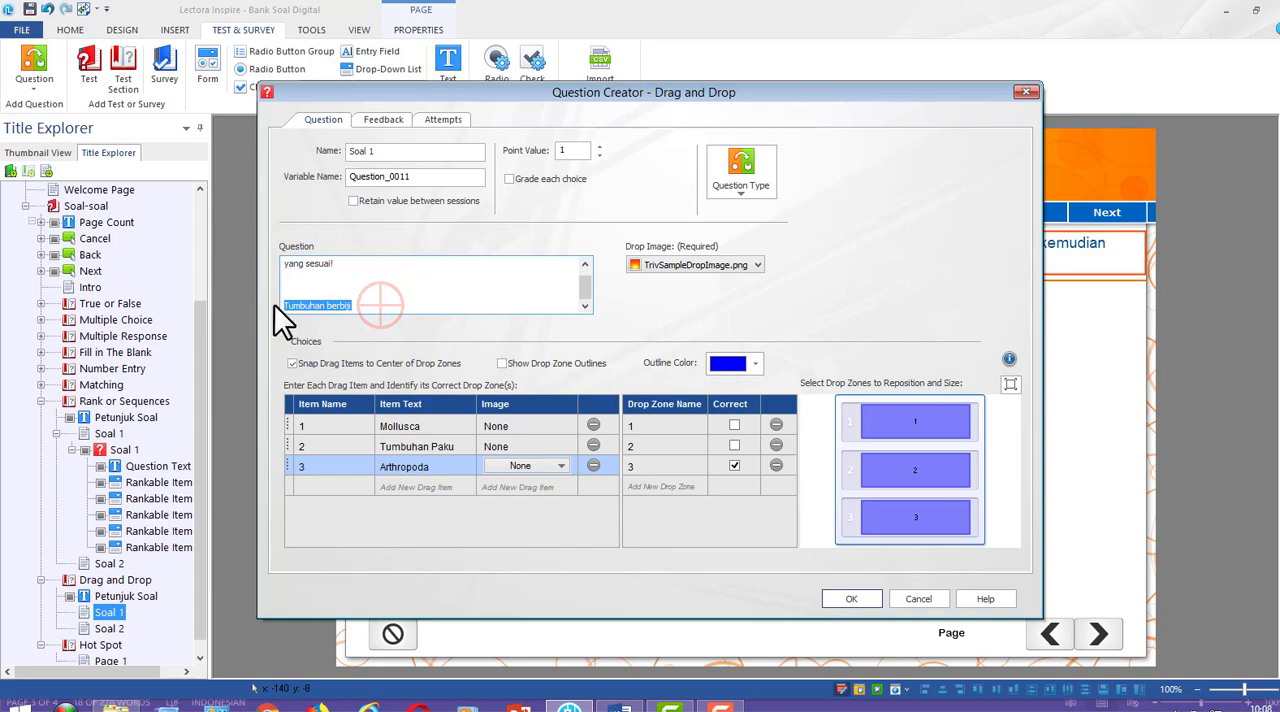
{"action": "key", "text": "ctrl+x"}
{"action": "left_click", "coordinate": [398, 488]}
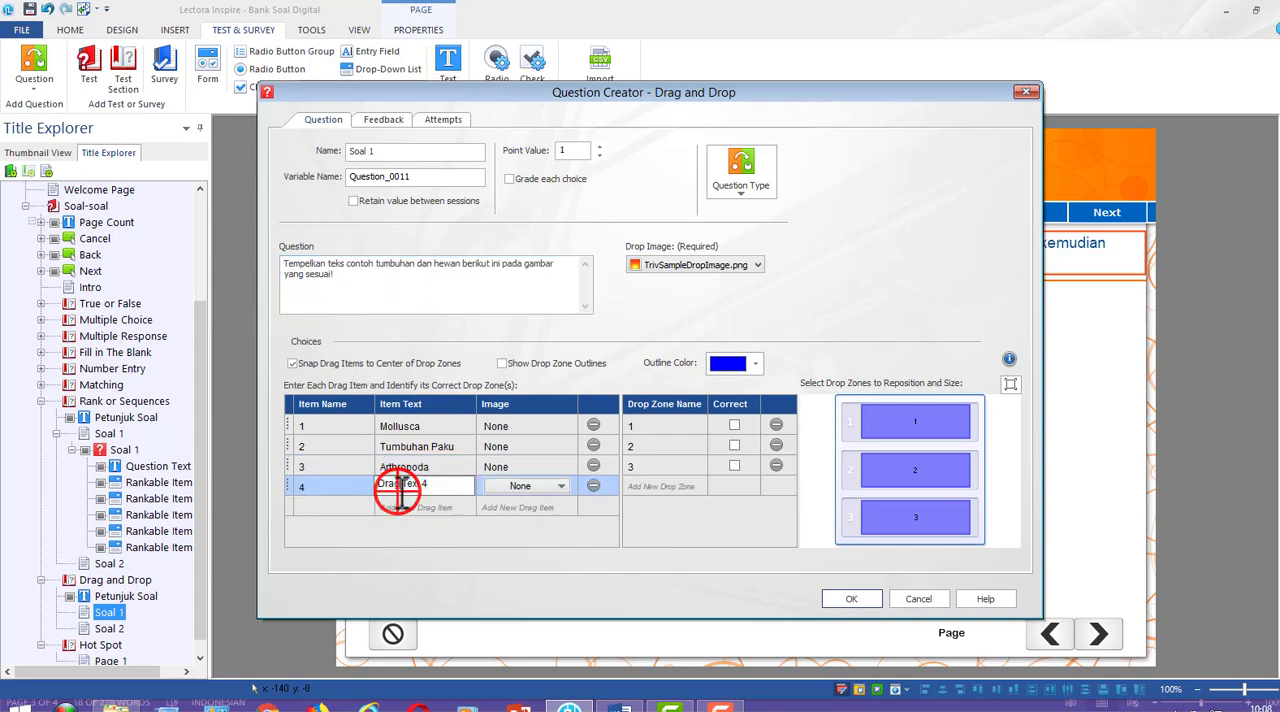
{"action": "key", "text": "ctrl+v"}
{"action": "left_click", "coordinate": [440, 467]}
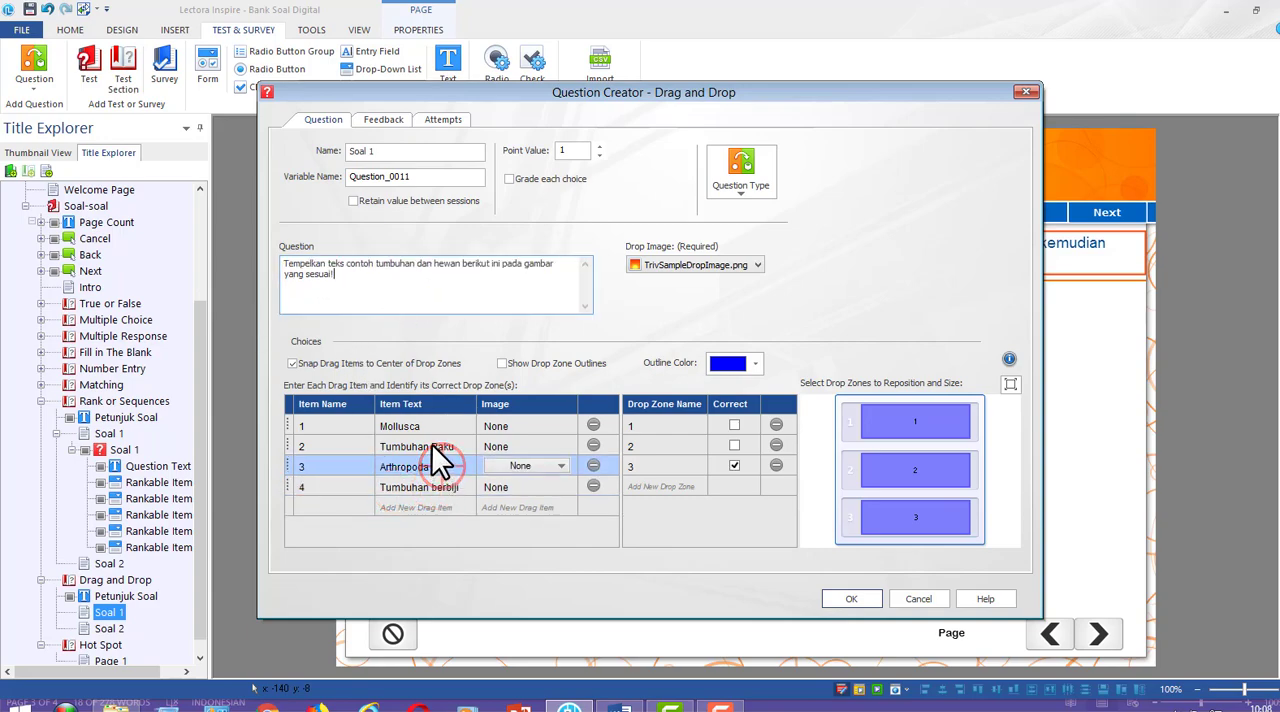
Review the four drag items and the drop zone marked correct for each, ending on Mollusca
{"action": "left_click", "coordinate": [432, 446]}
{"action": "left_click", "coordinate": [416, 426]}
{"action": "left_click", "coordinate": [425, 466]}
{"action": "left_click", "coordinate": [426, 487]}
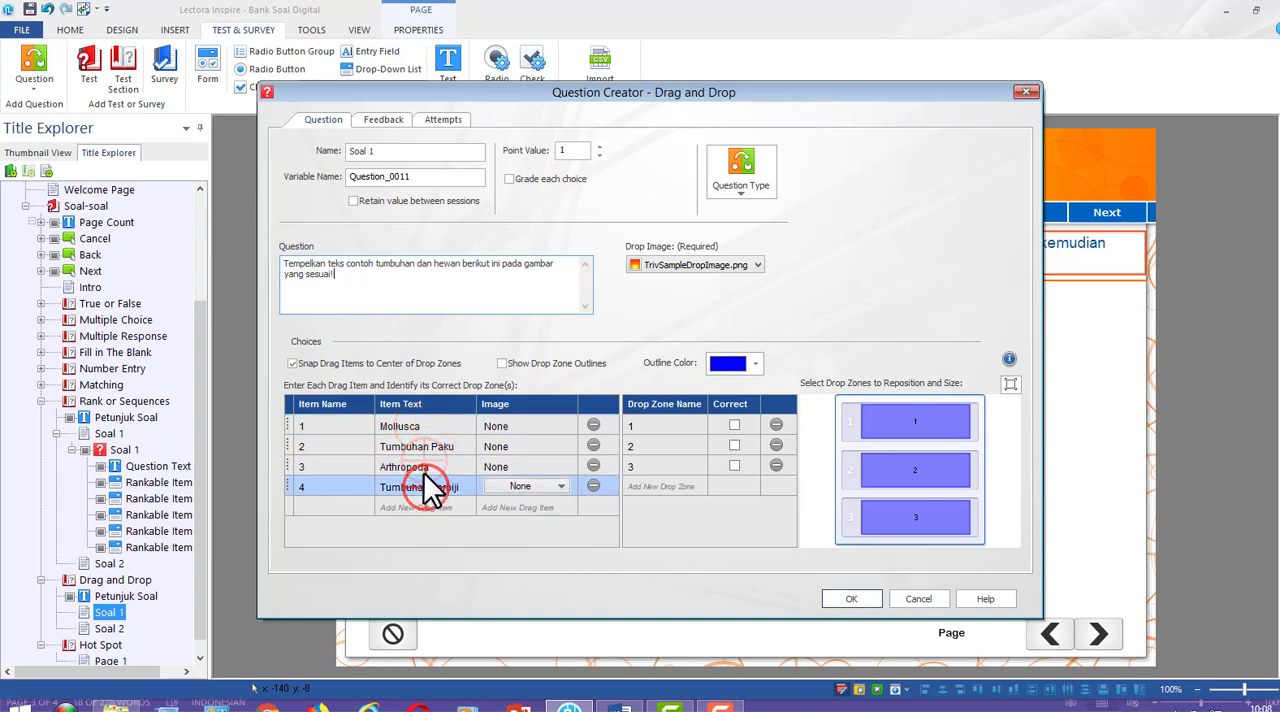
{"action": "left_click", "coordinate": [424, 466]}
{"action": "left_click", "coordinate": [431, 447]}
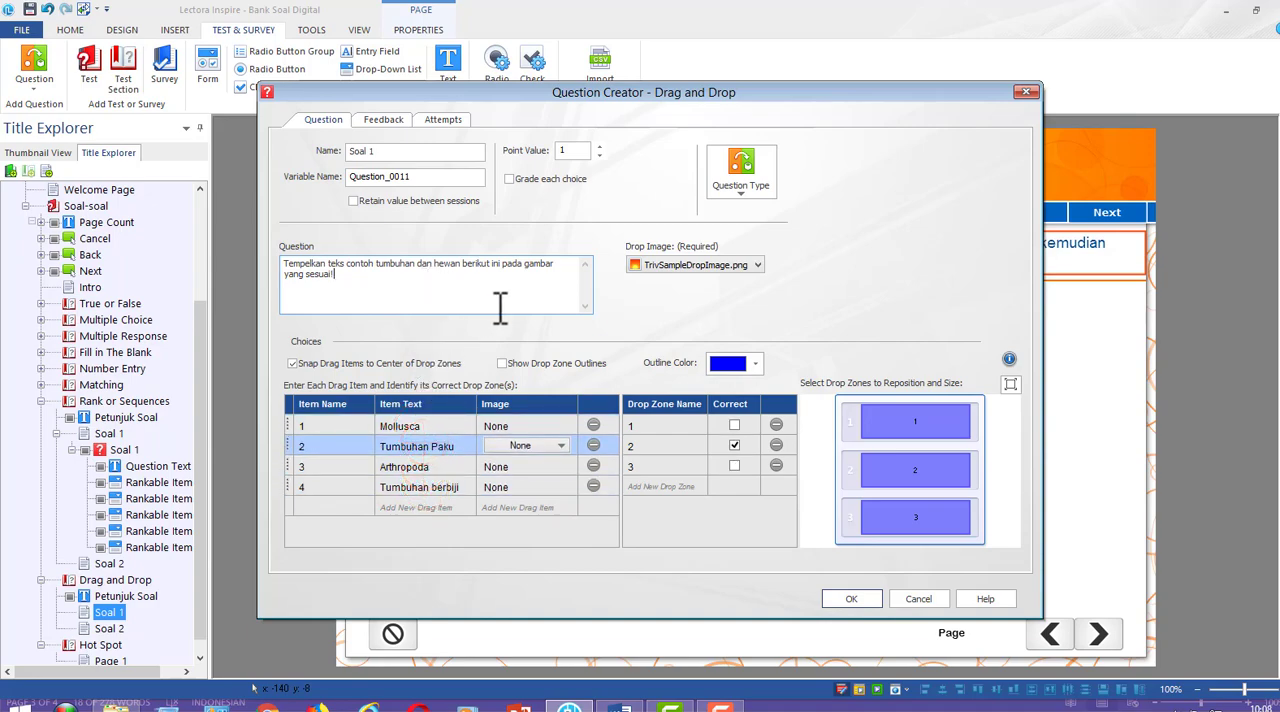
{"action": "left_click", "coordinate": [425, 426]}
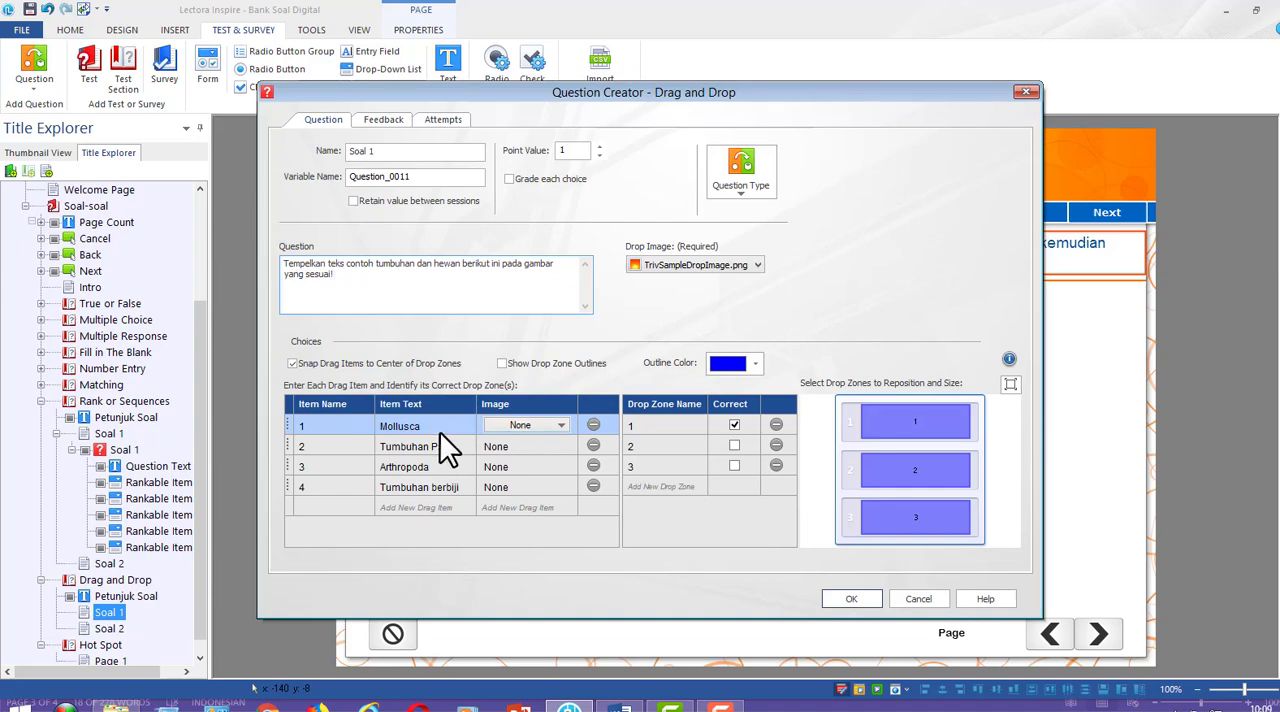
Set the drop image to Gambar Drag&Drop from the 4. Bank Soal Digital folder inside ^EduFast Edutainment on Removable Disk (I:)
{"action": "left_click", "coordinate": [718, 266]}
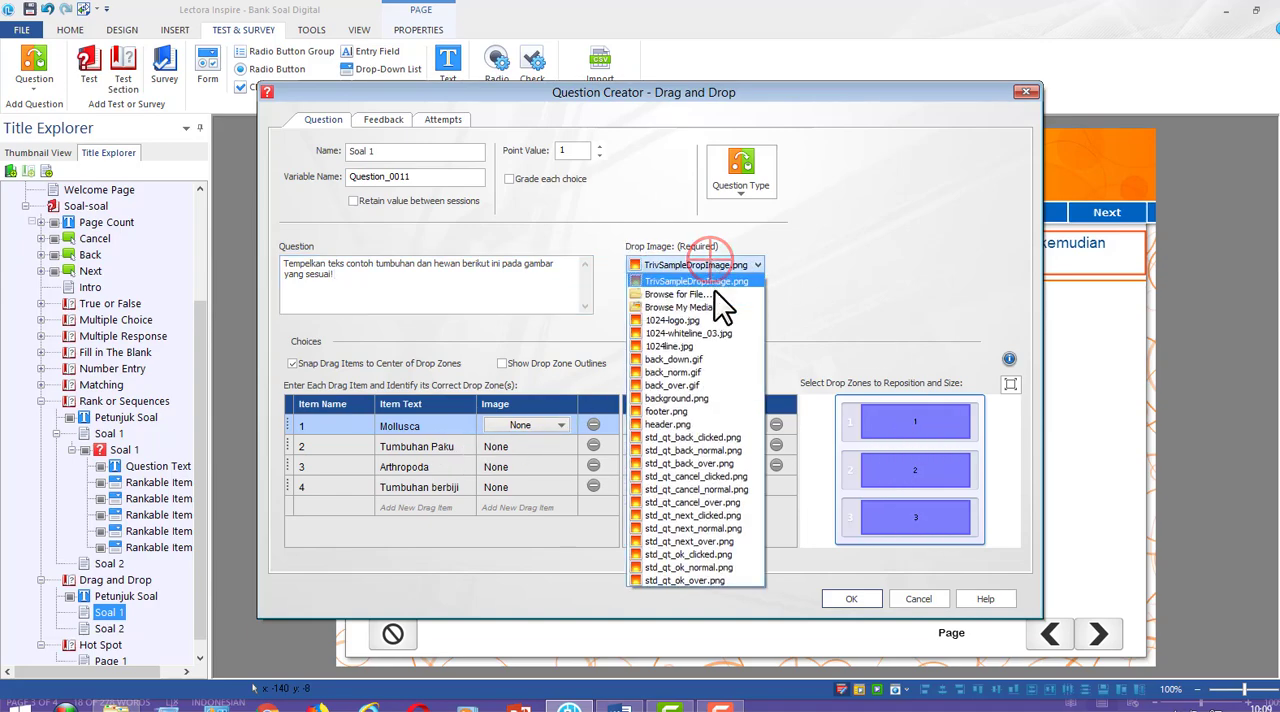
{"action": "left_click", "coordinate": [696, 294]}
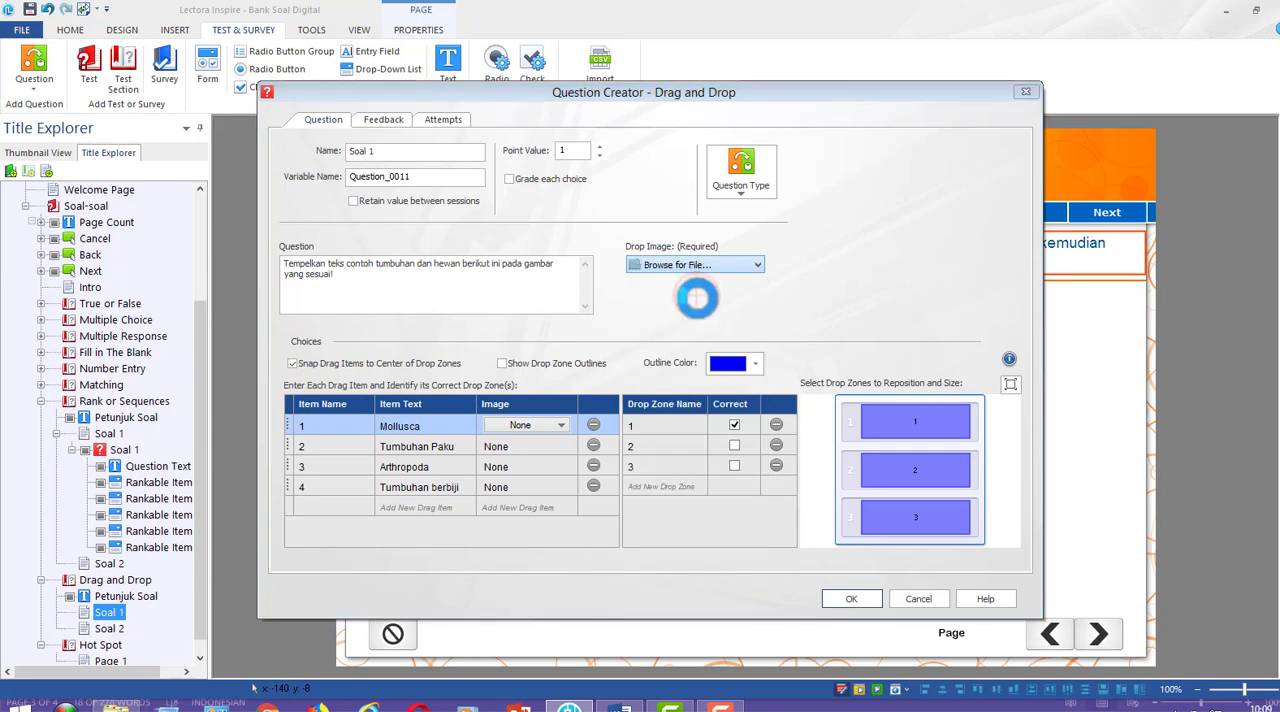
{"action": "left_click", "coordinate": [389, 392]}
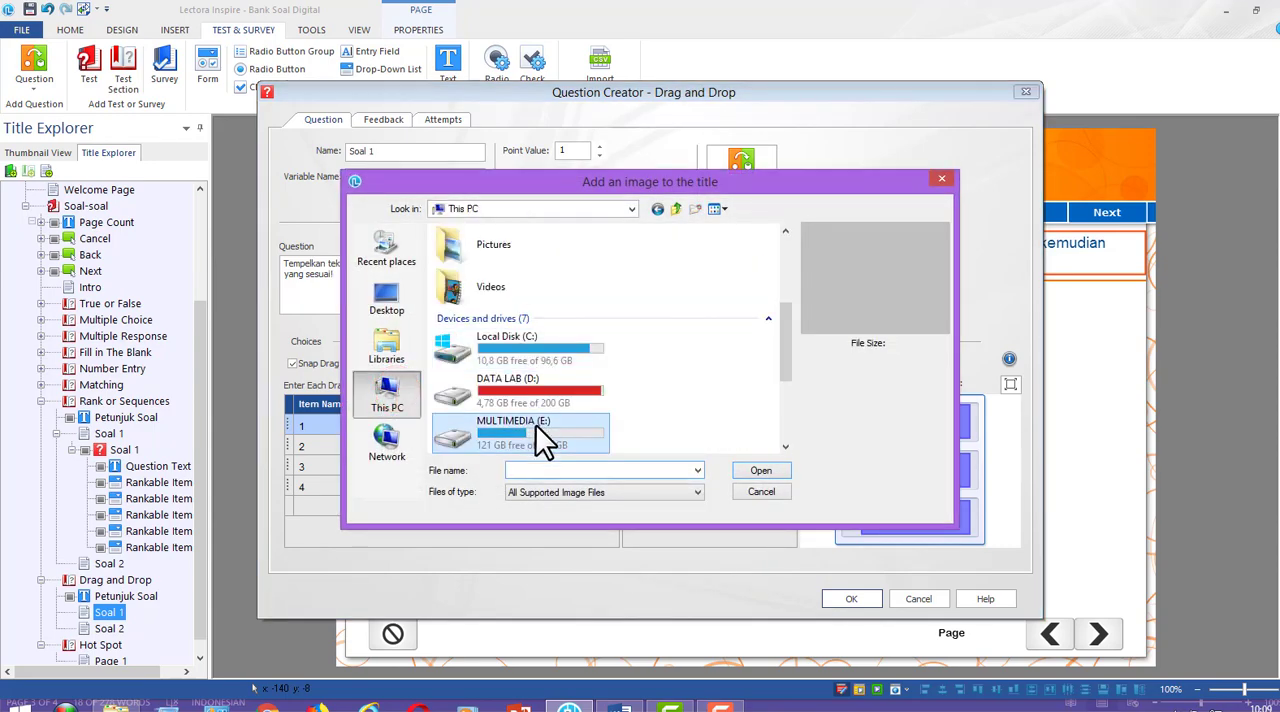
{"action": "left_click", "coordinate": [556, 396]}
{"action": "scroll", "coordinate": [540, 410], "scroll_direction": "down", "scroll_amount": 3}
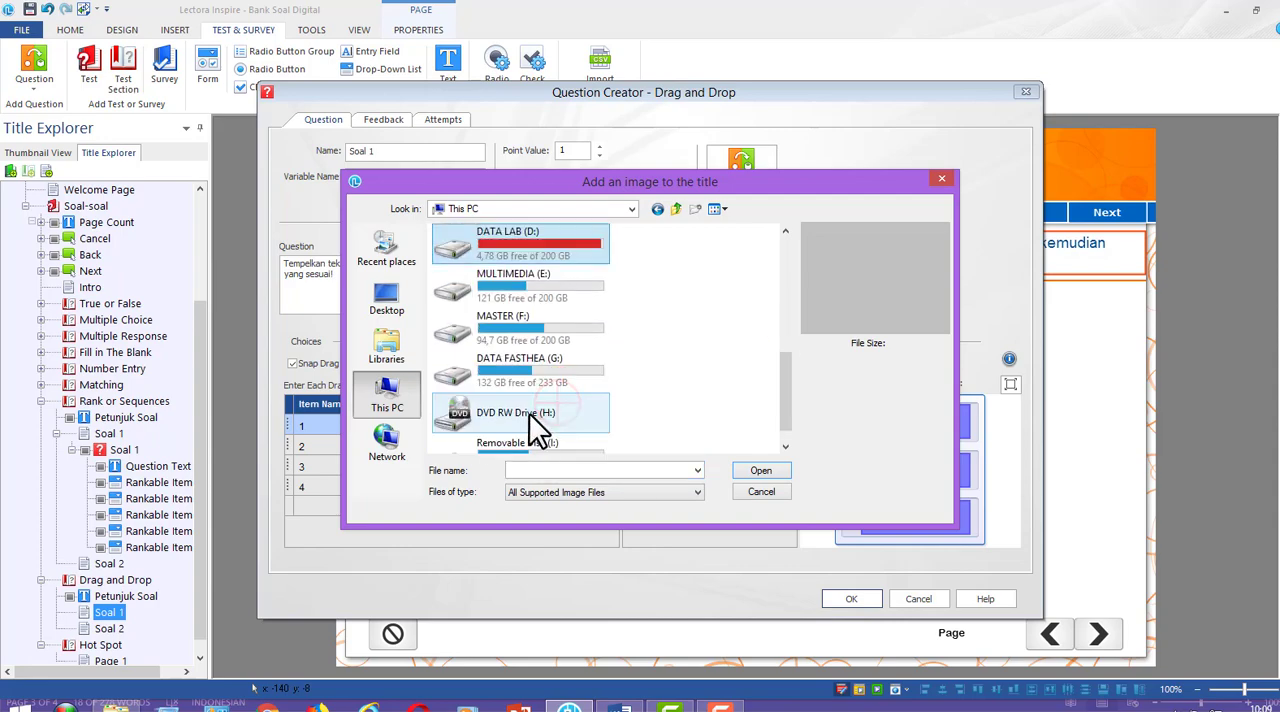
{"action": "scroll", "coordinate": [545, 415], "scroll_direction": "down", "scroll_amount": 1}
{"action": "double_click", "coordinate": [529, 432]}
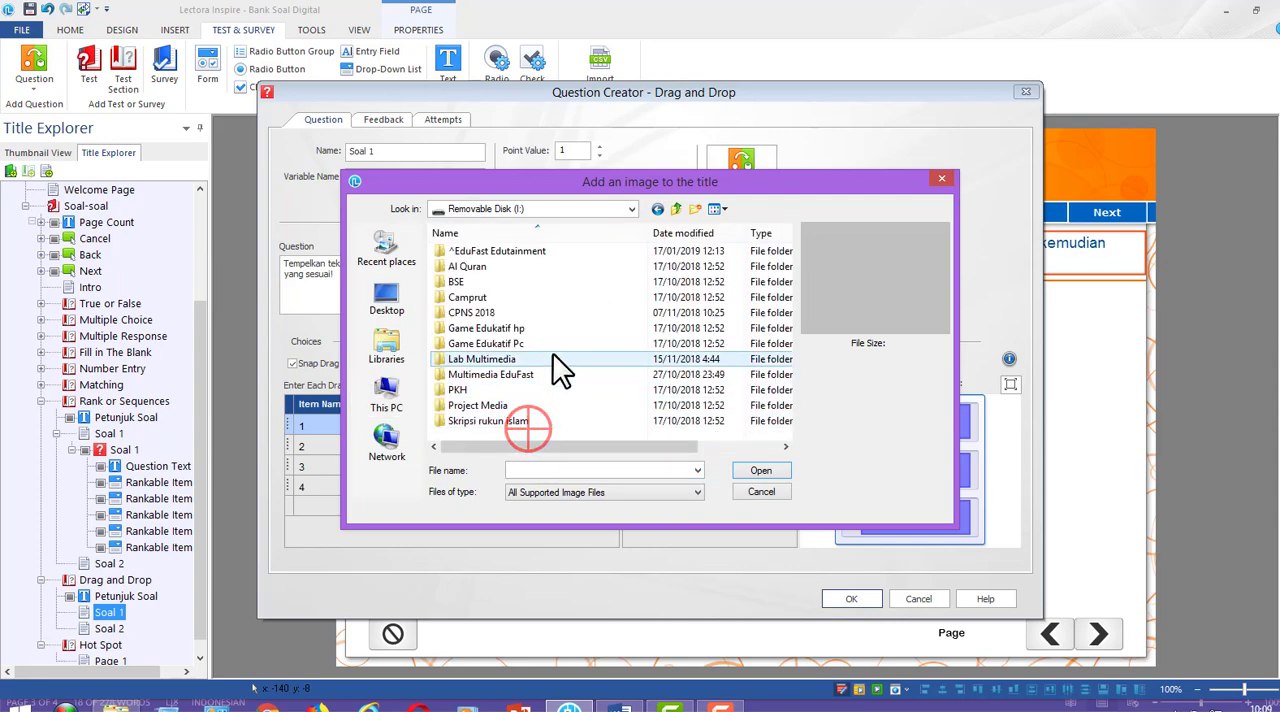
{"action": "double_click", "coordinate": [503, 251]}
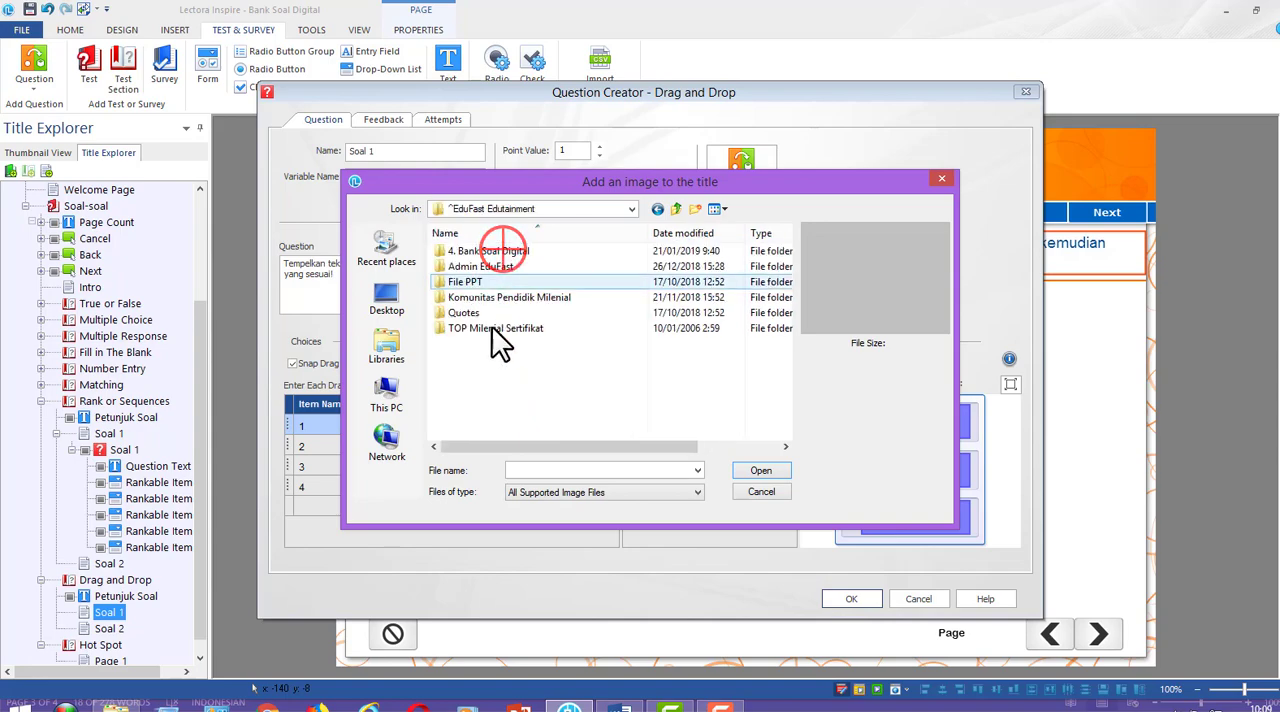
{"action": "double_click", "coordinate": [503, 251]}
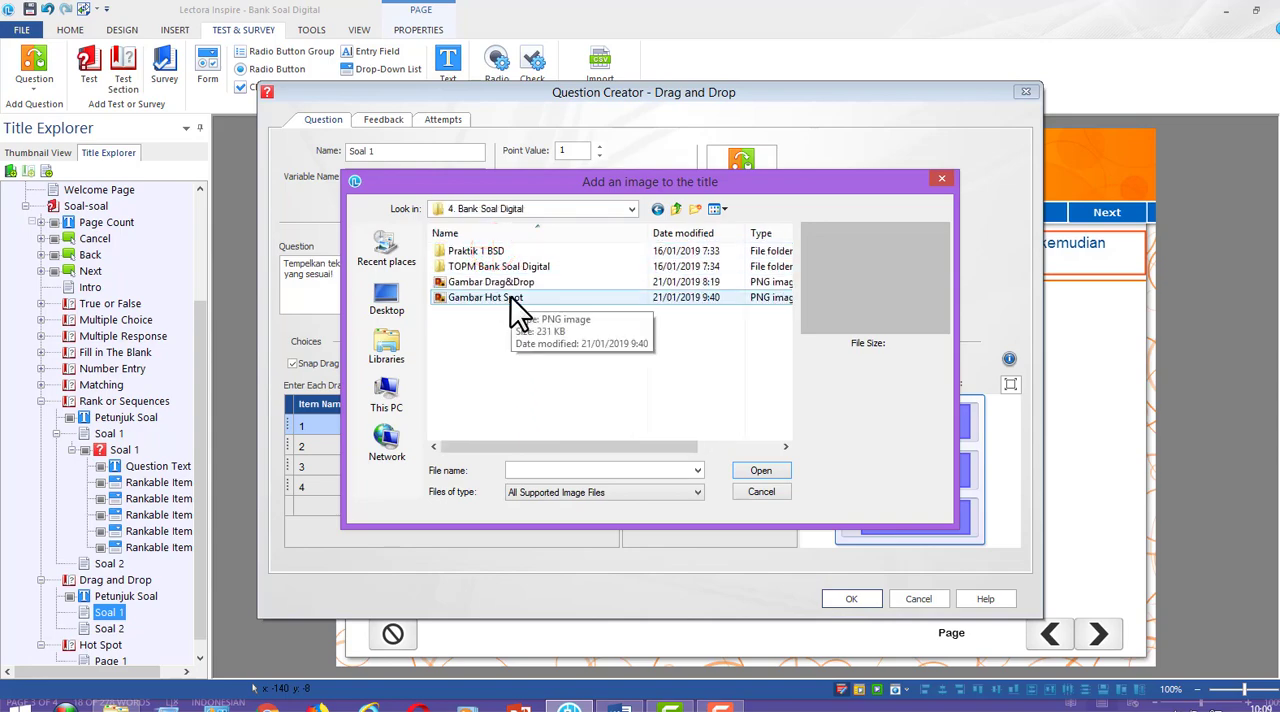
{"action": "left_click", "coordinate": [512, 284]}
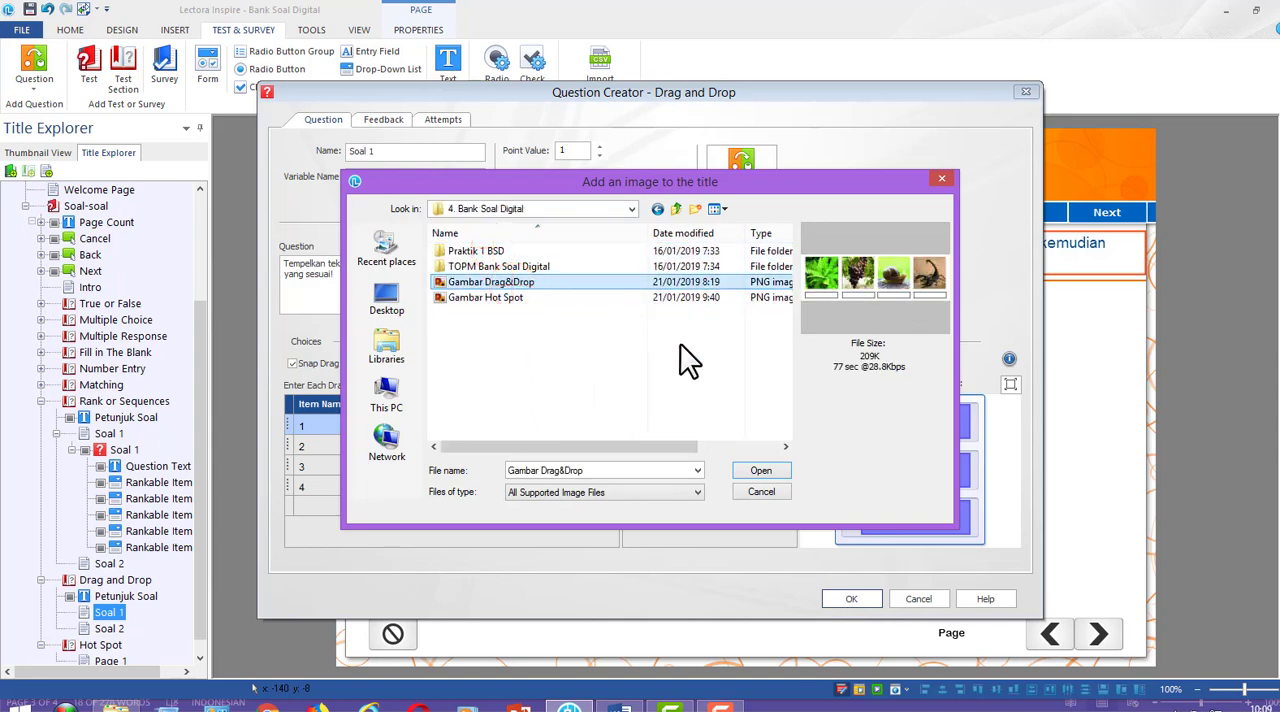
{"action": "left_click", "coordinate": [782, 476]}
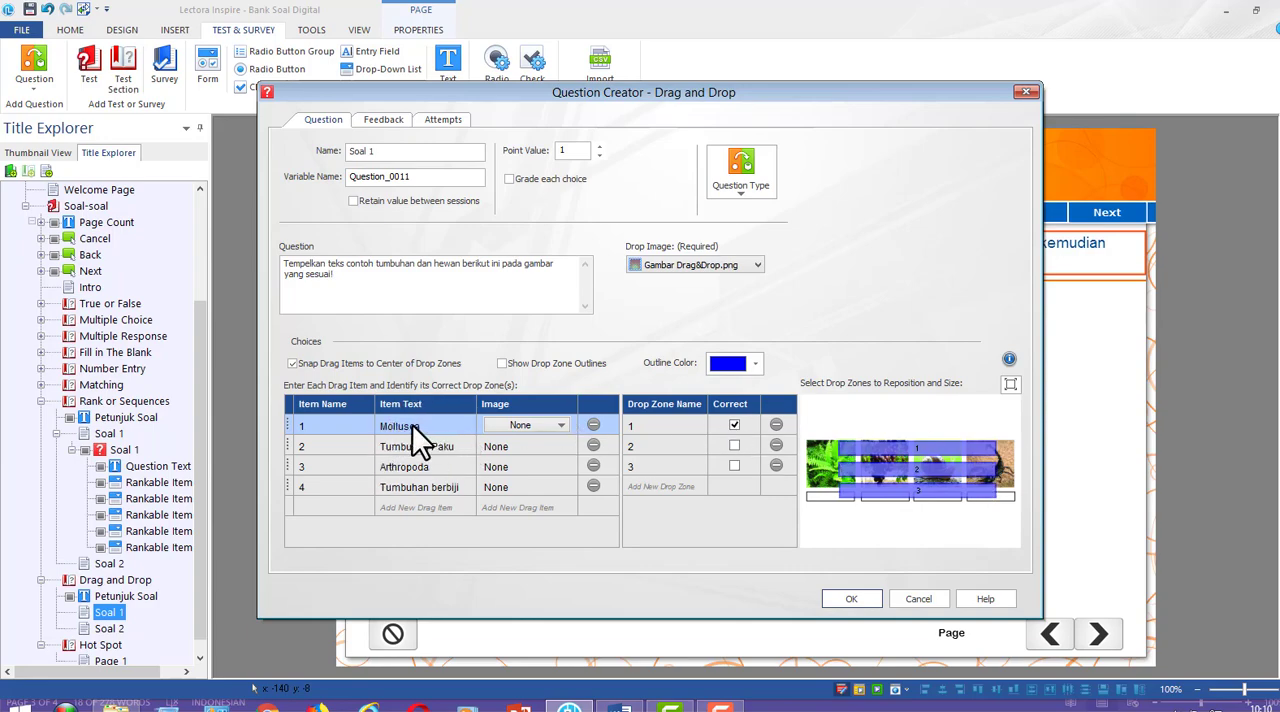
Fit Mollusca's drop zone 1 onto the blank box under the snail and Tumbuhan Paku's drop zone 2 onto the box under the fern
{"action": "left_click", "coordinate": [664, 429]}
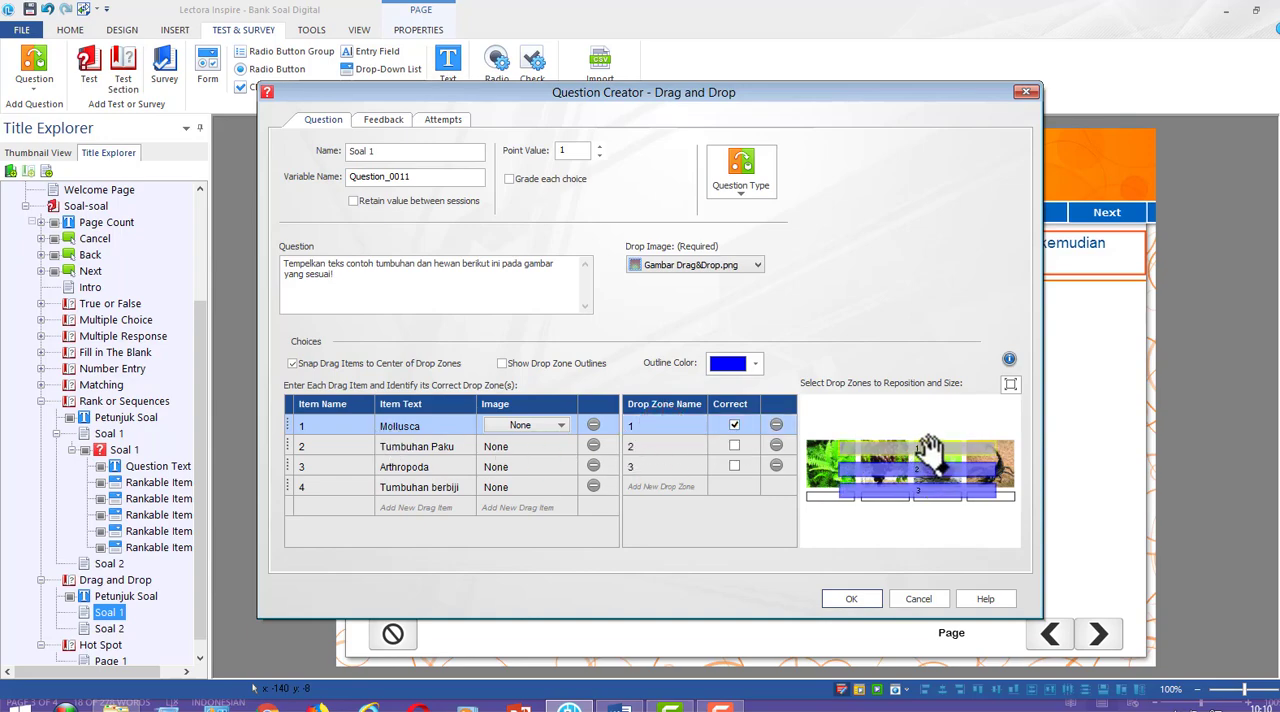
{"action": "left_click_drag", "start_coordinate": [932, 447], "coordinate": [948, 507]}
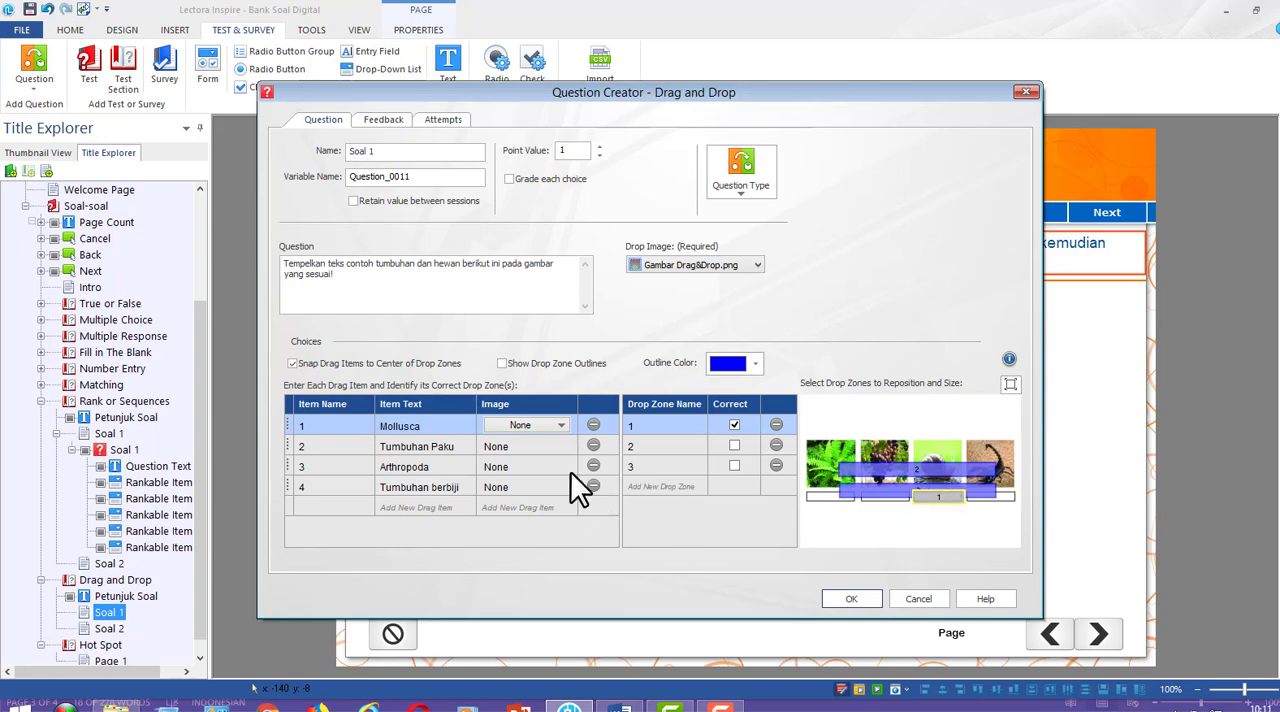
{"action": "left_click", "coordinate": [451, 444]}
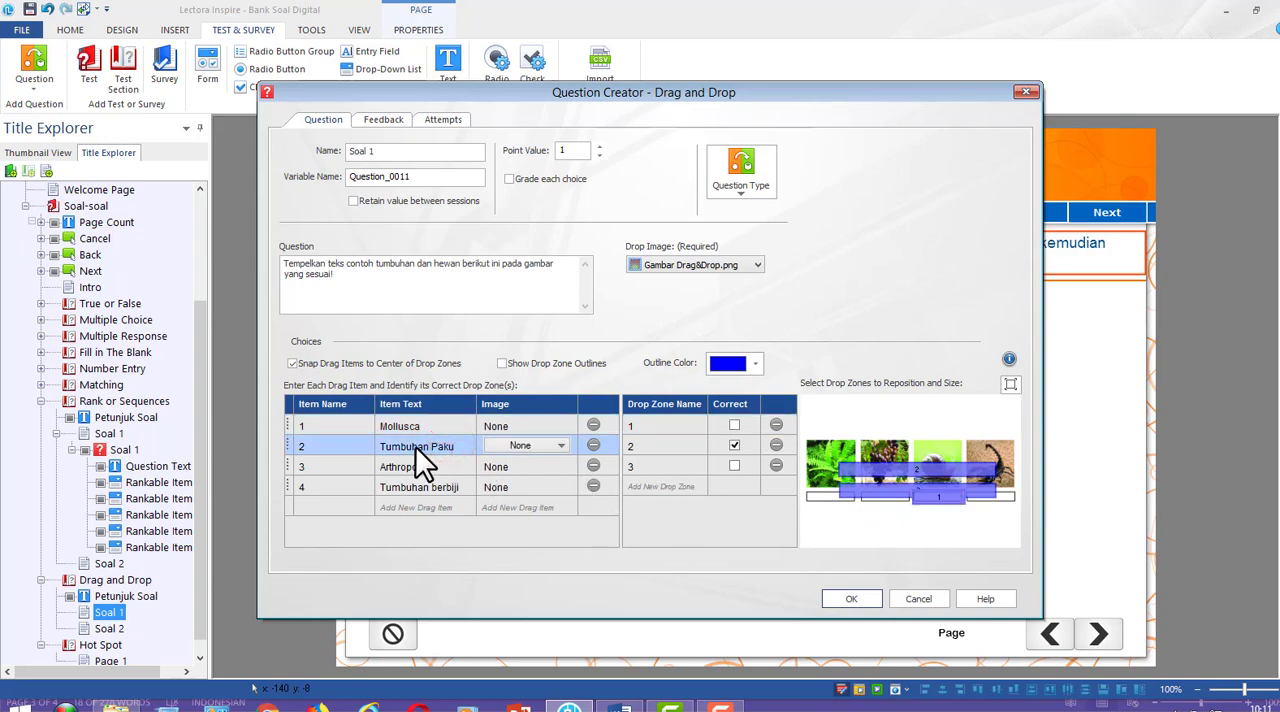
{"action": "left_click", "coordinate": [646, 445]}
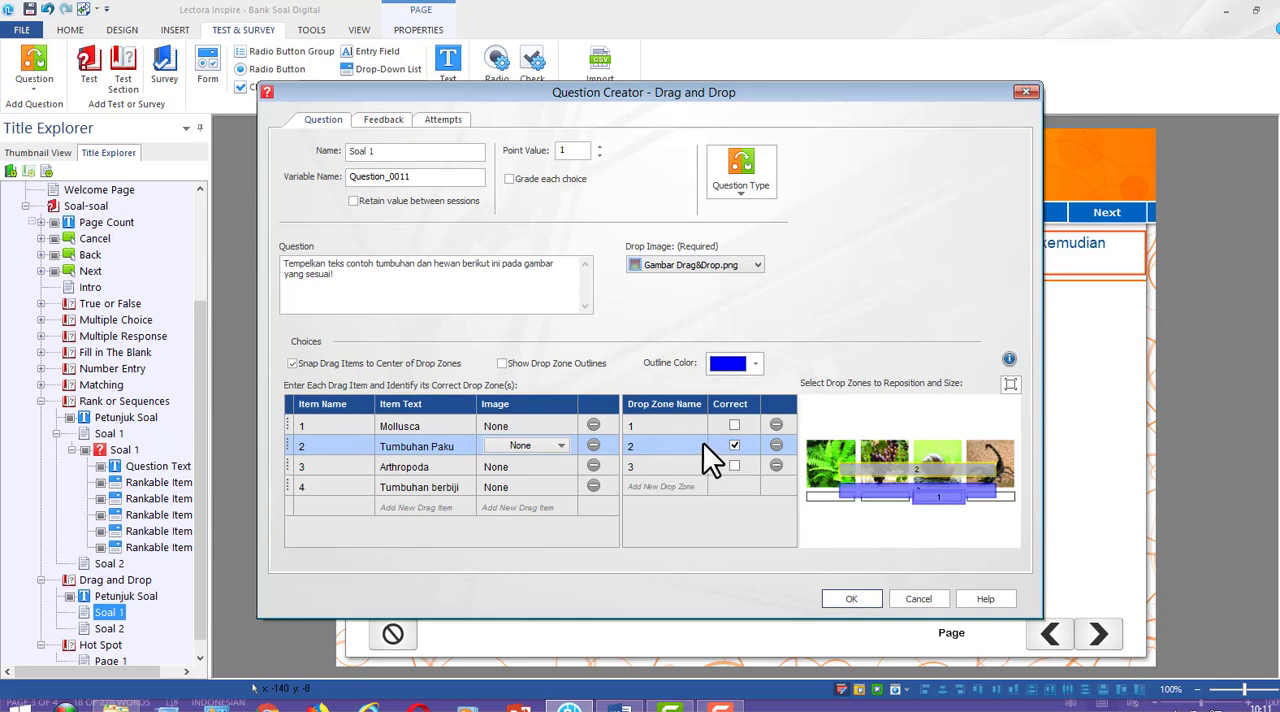
{"action": "left_click_drag", "start_coordinate": [932, 470], "coordinate": [857, 491]}
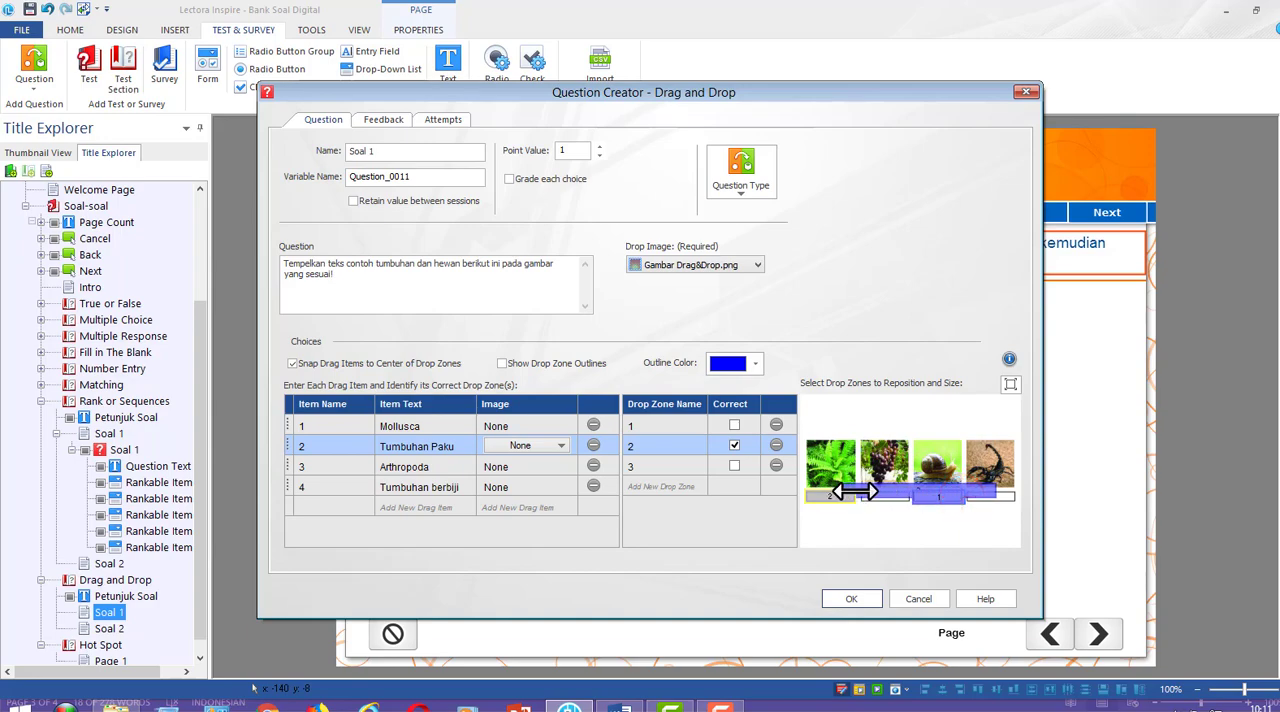
Fit Arthropoda's drop zone 3 onto the blank box under the scorpion picture
{"action": "left_click", "coordinate": [418, 464]}
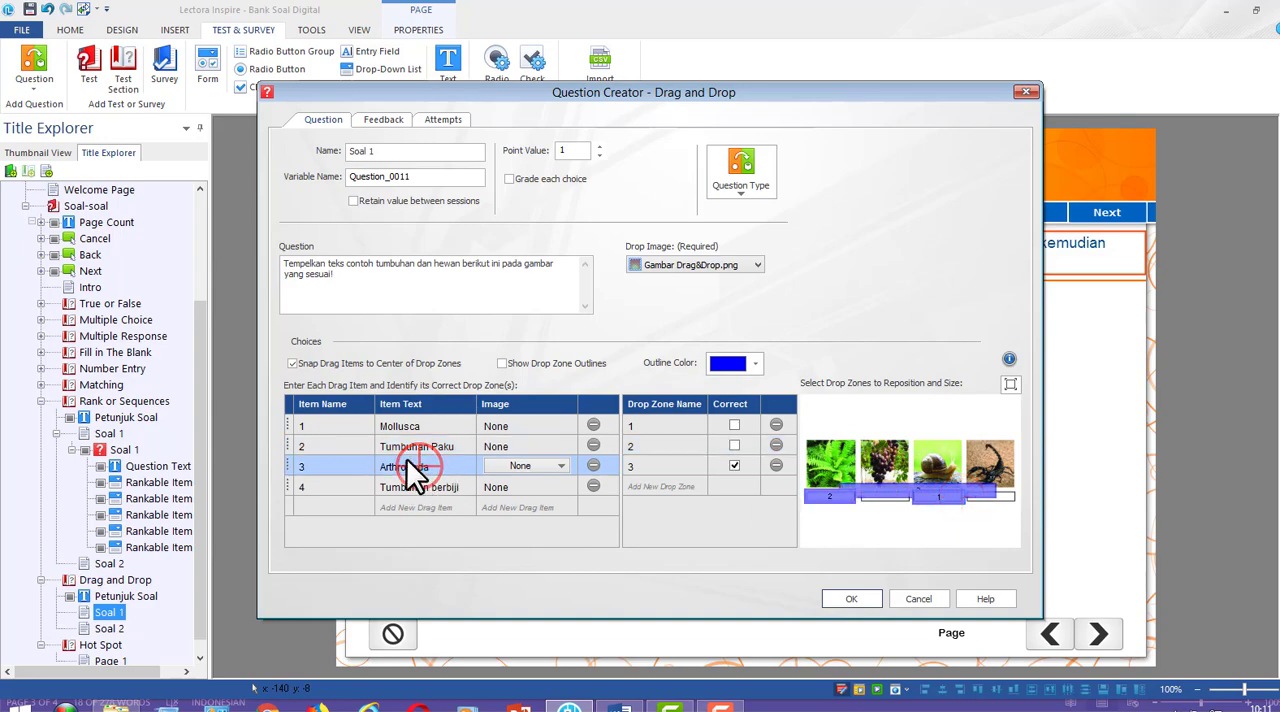
{"action": "left_click", "coordinate": [656, 467]}
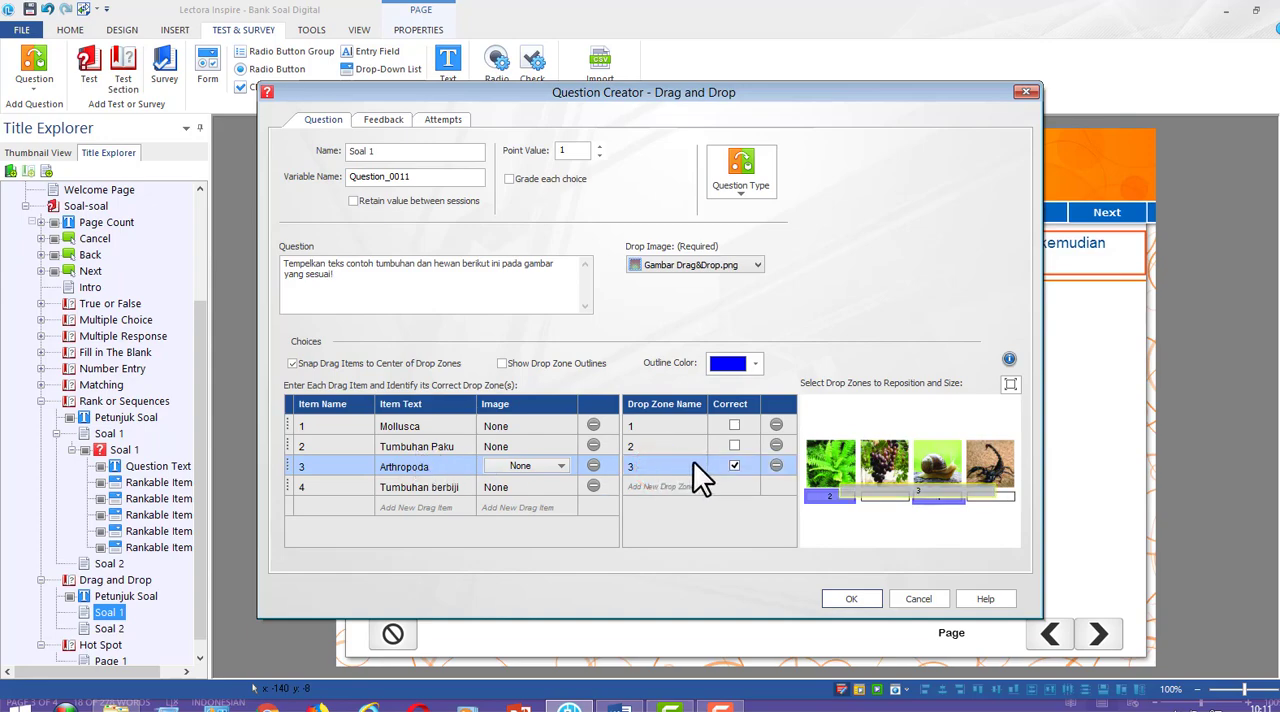
{"action": "left_click_drag", "start_coordinate": [894, 490], "coordinate": [967, 504]}
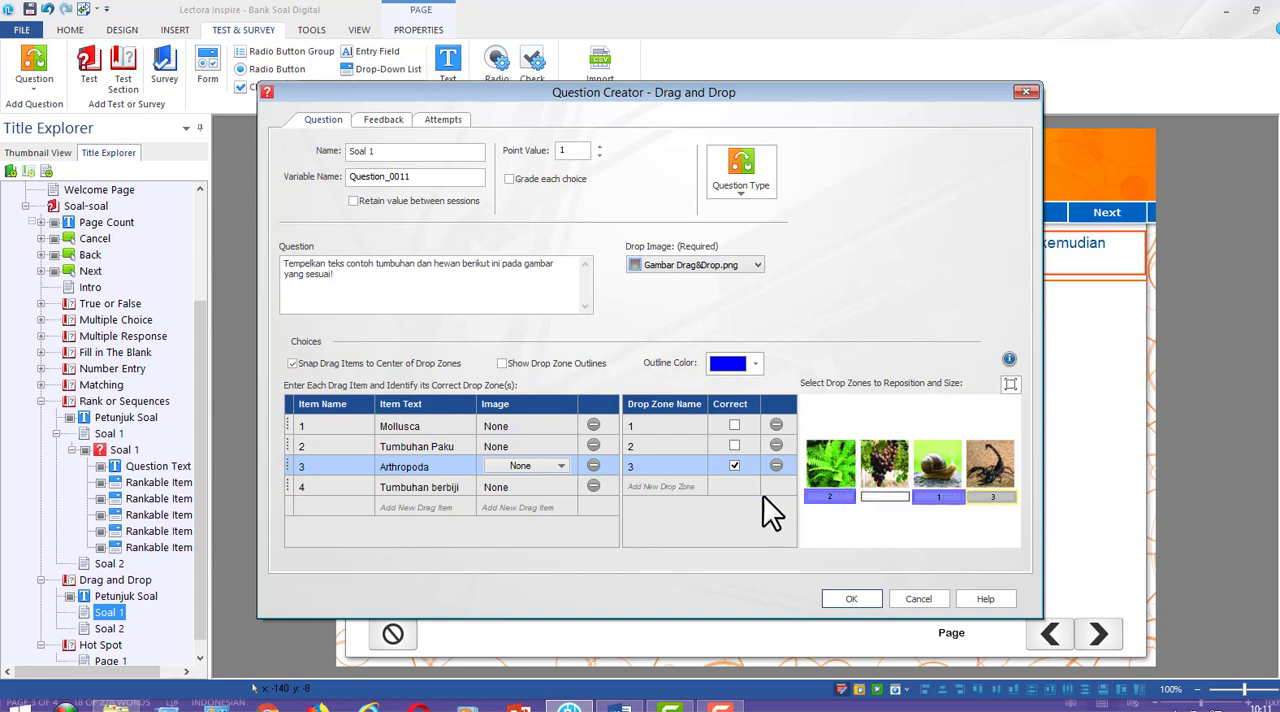
Add drop zone 4 as the correct one for Tumbuhan berbiji and fit it onto the blank box under the grapes
{"action": "left_click", "coordinate": [431, 487]}
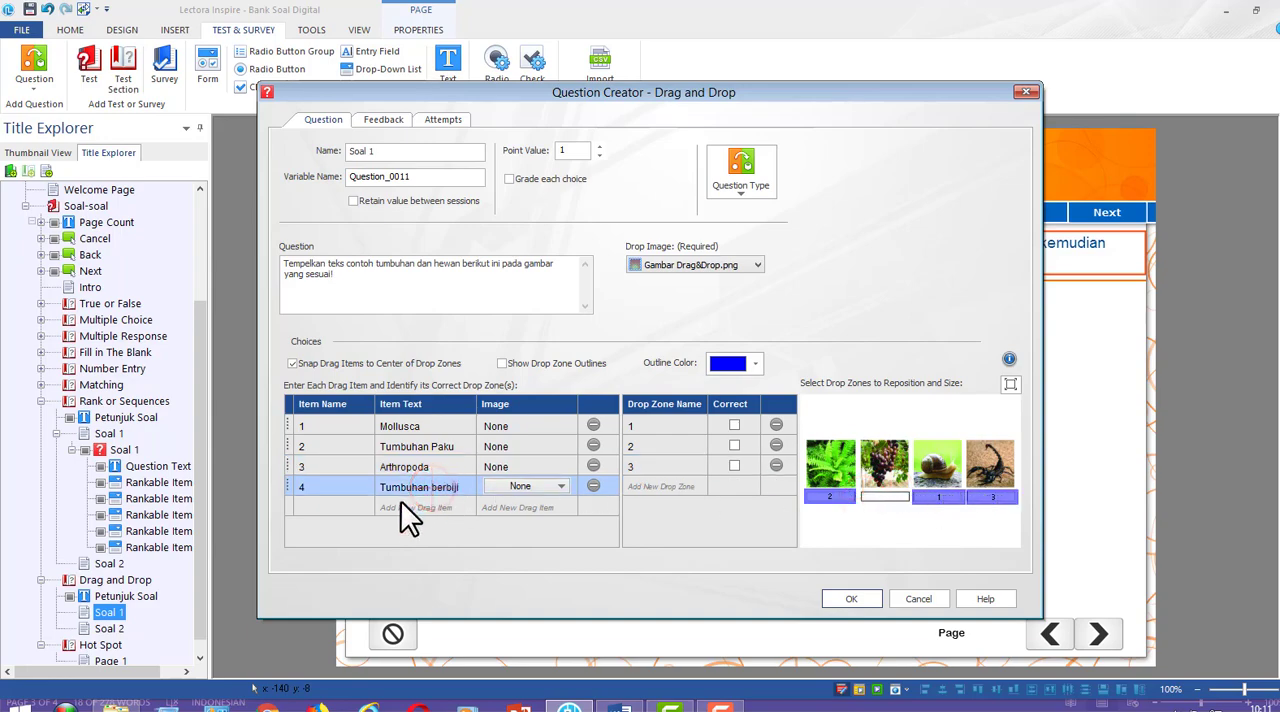
{"action": "left_click", "coordinate": [648, 486]}
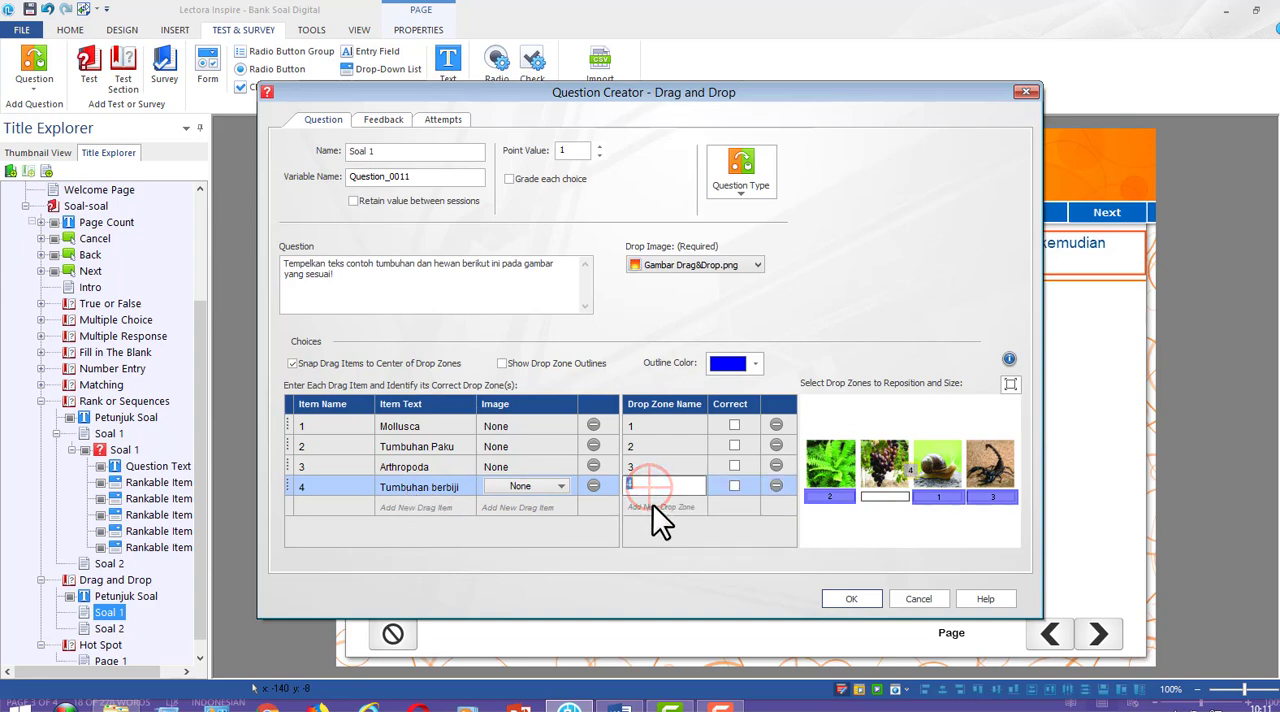
{"action": "left_click", "coordinate": [733, 486]}
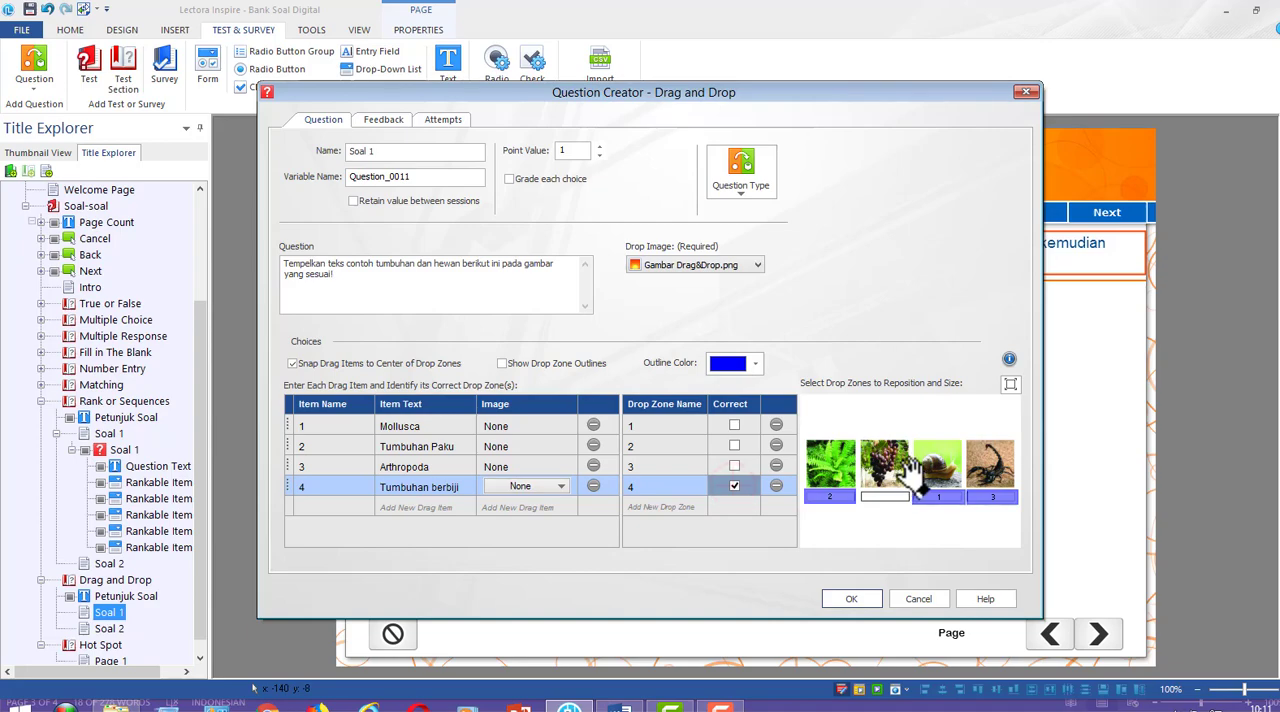
{"action": "left_click_drag", "start_coordinate": [912, 471], "coordinate": [869, 495]}
{"action": "left_click_drag", "start_coordinate": [871, 494], "coordinate": [908, 496]}
Enable immediate feedback for the Drag and Drop question and set both the correct and incorrect messages to "Anda Yakin?"
{"action": "left_click", "coordinate": [384, 121]}
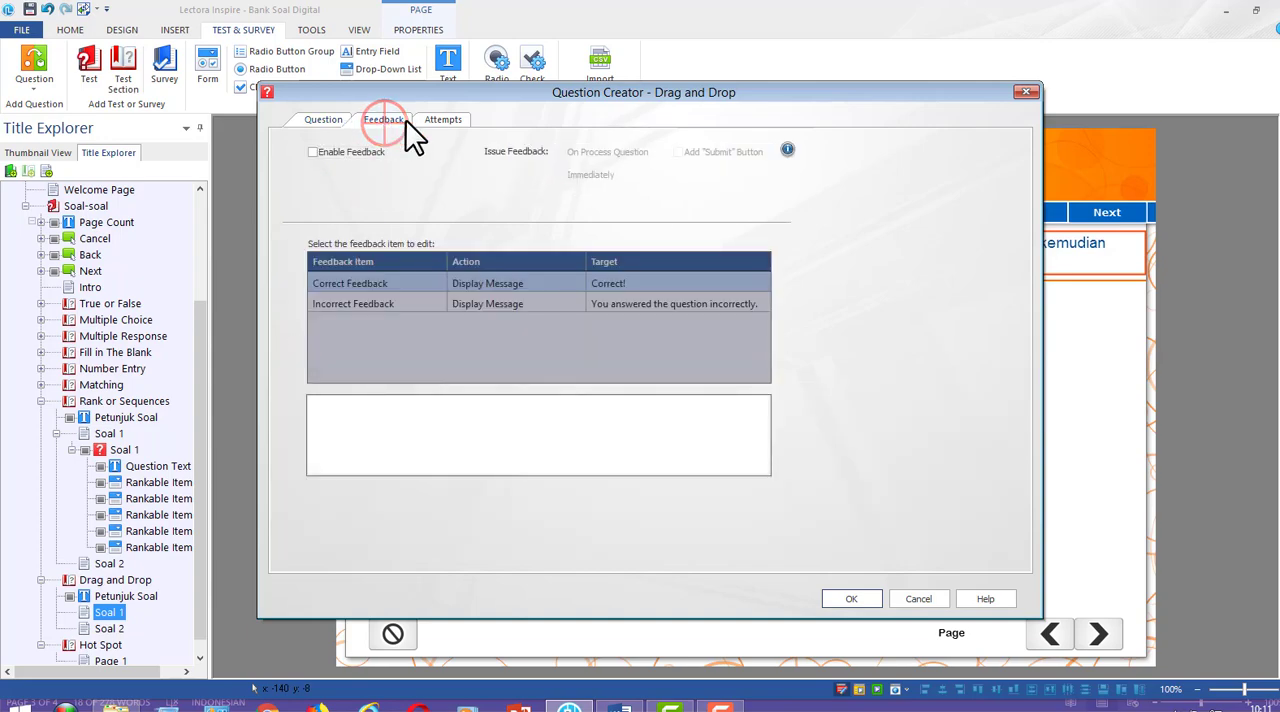
{"action": "left_click", "coordinate": [326, 156]}
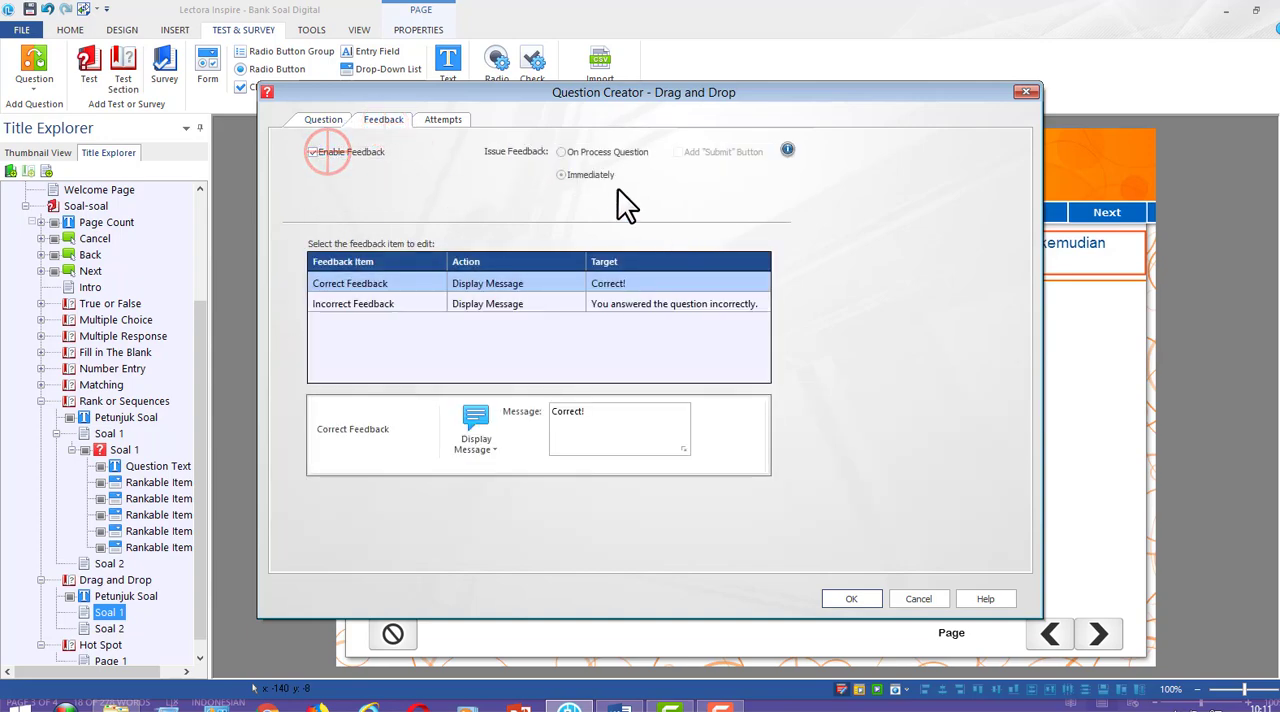
{"action": "left_click", "coordinate": [608, 283]}
{"action": "double_click", "coordinate": [597, 410]}
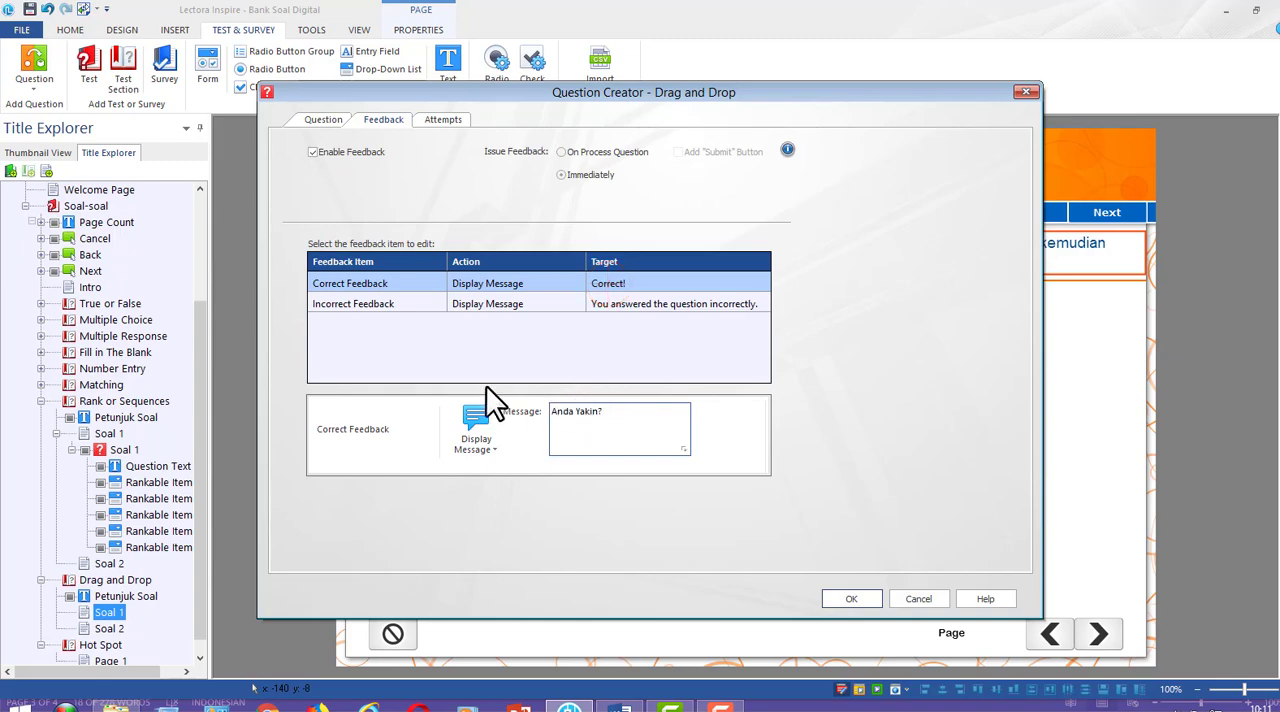
{"action": "left_click", "coordinate": [380, 309]}
{"action": "triple_click", "coordinate": [604, 422]}
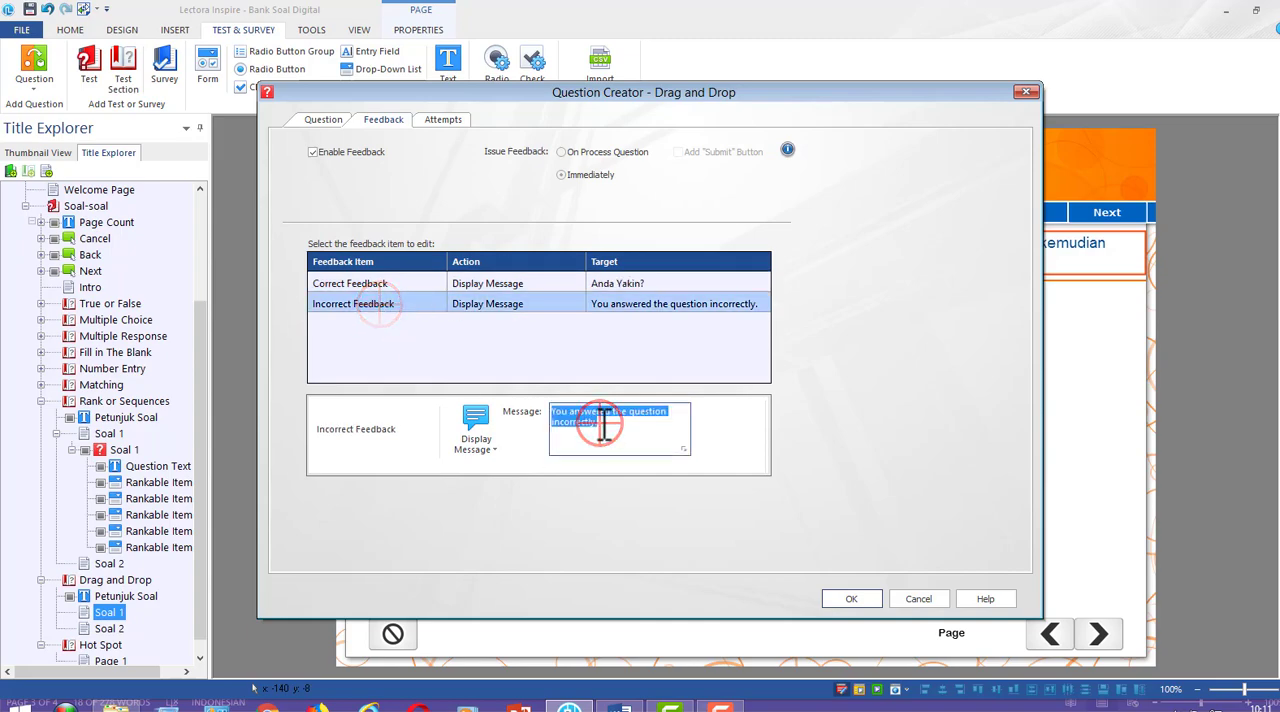
{"action": "type", "text": "Anda Yakin?"}
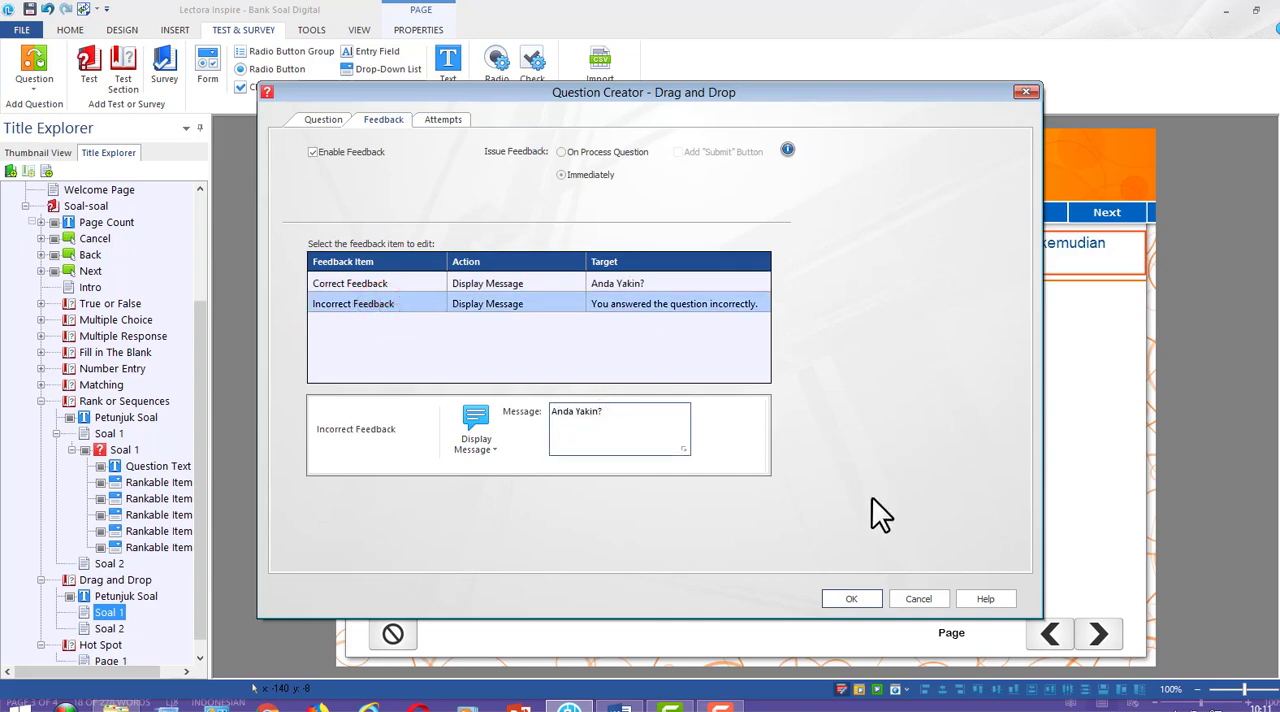
{"action": "left_click", "coordinate": [852, 601]}
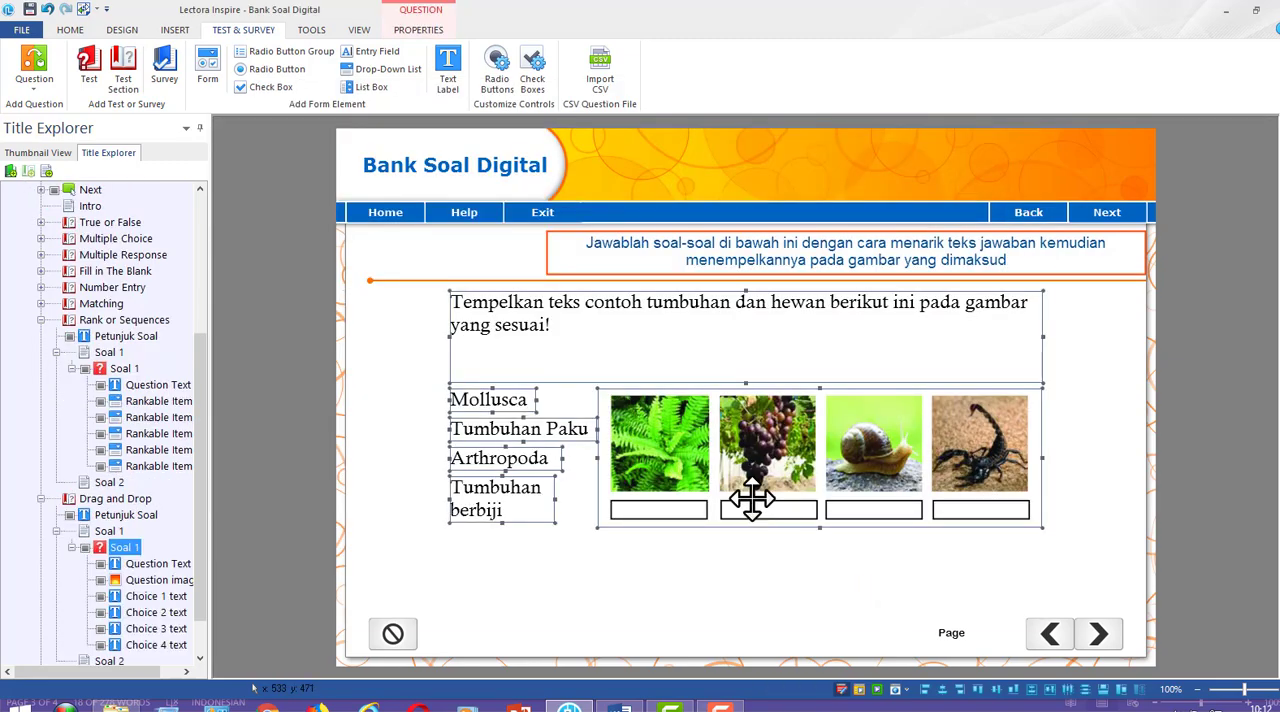
Move the whole question block lower on the page and nudge its drop image slightly up and to the right
{"action": "left_click_drag", "start_coordinate": [762, 435], "coordinate": [770, 493]}
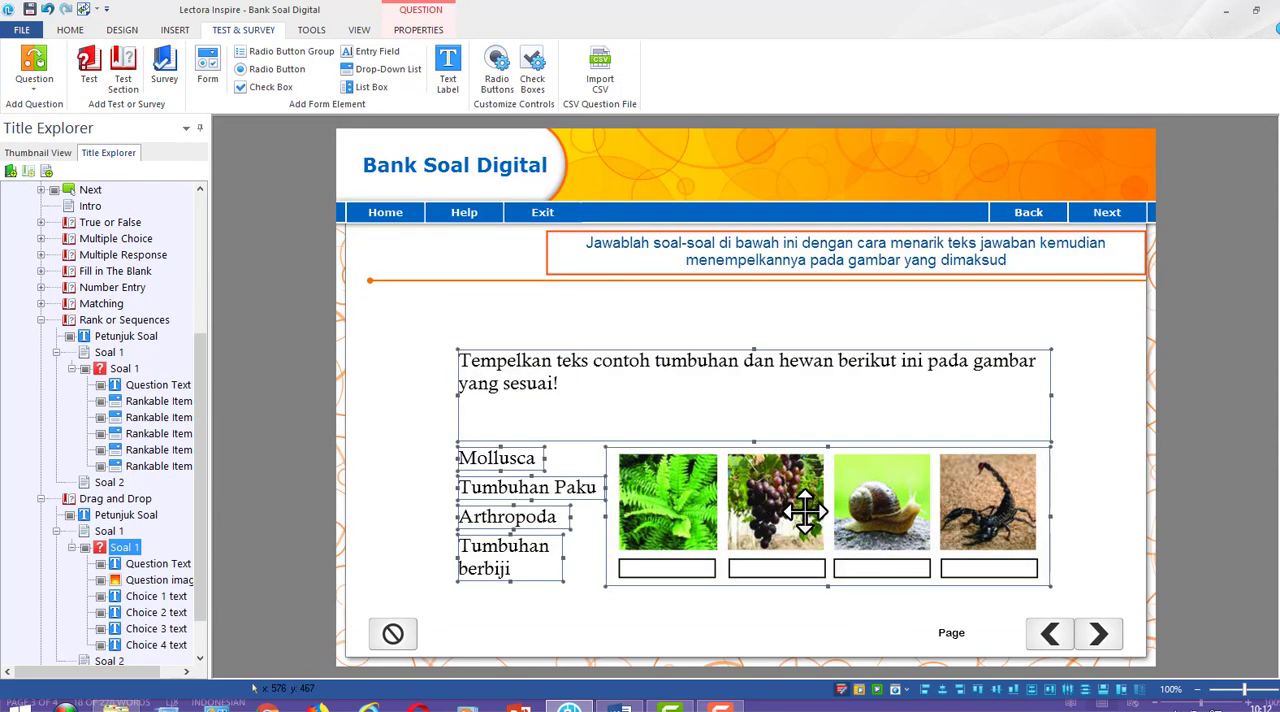
{"action": "left_click", "coordinate": [1201, 427]}
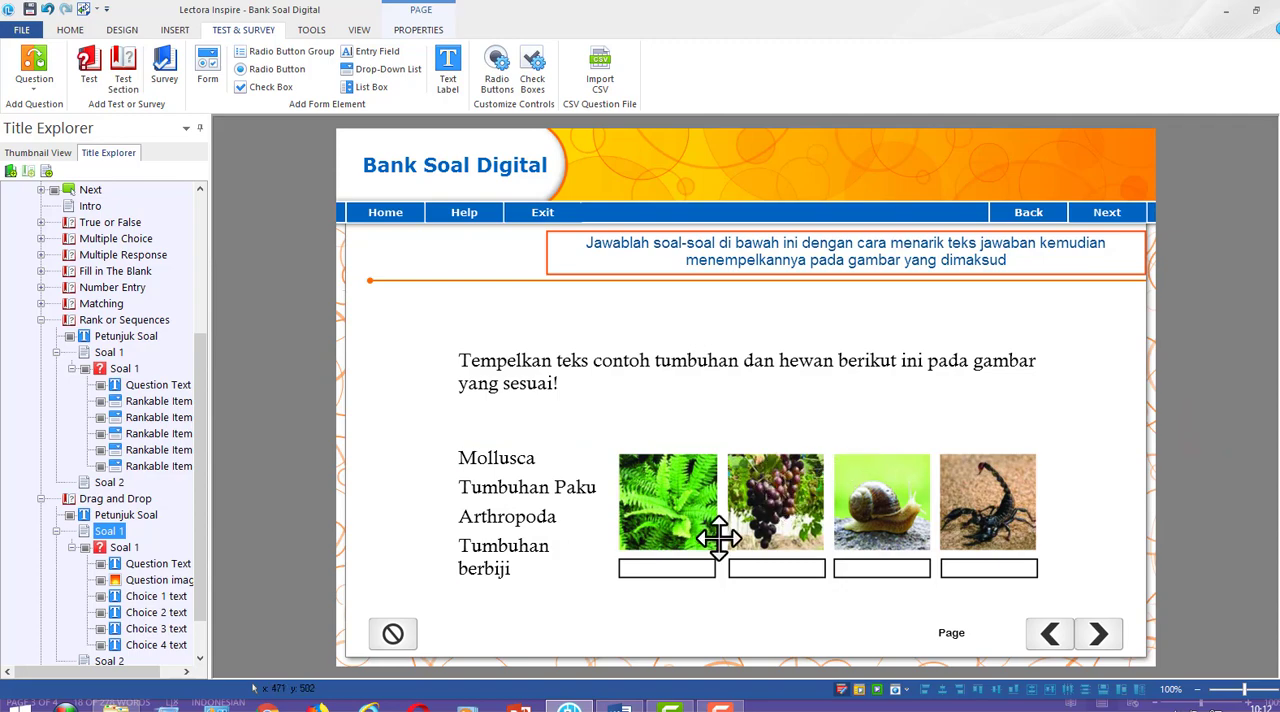
{"action": "left_click_drag", "start_coordinate": [789, 519], "coordinate": [791, 508]}
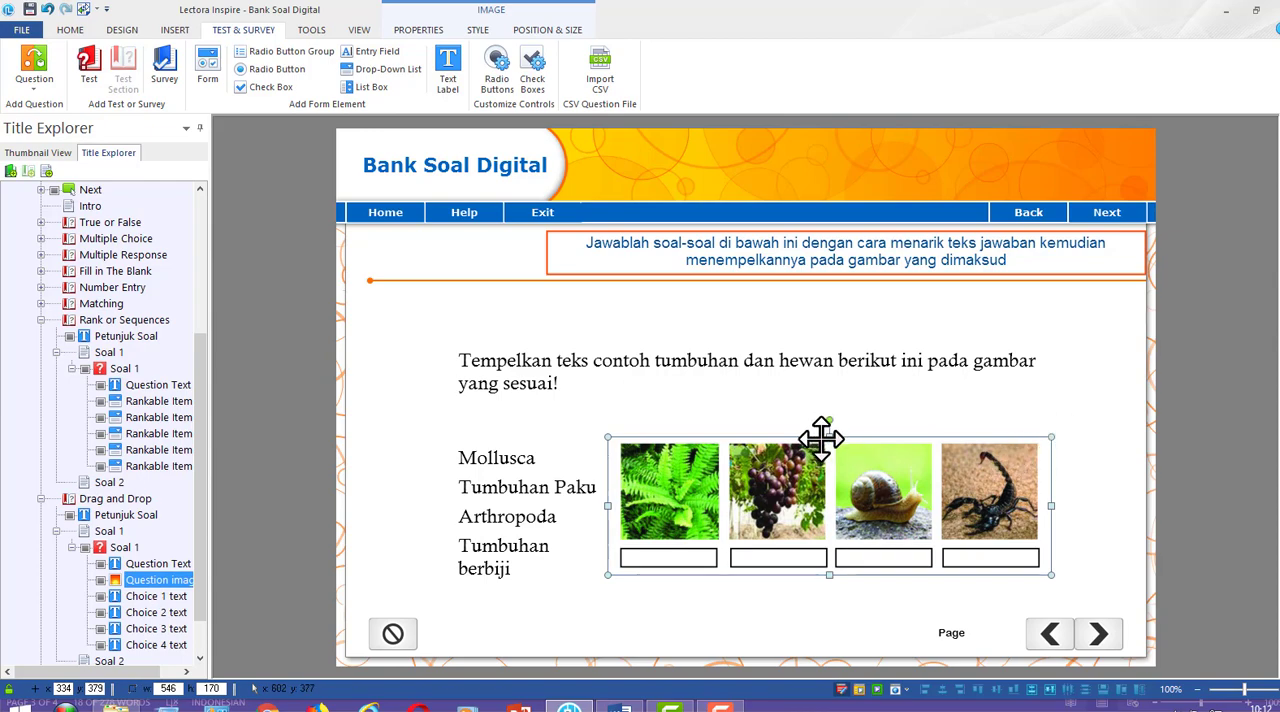
{"action": "left_click_drag", "start_coordinate": [787, 497], "coordinate": [760, 505]}
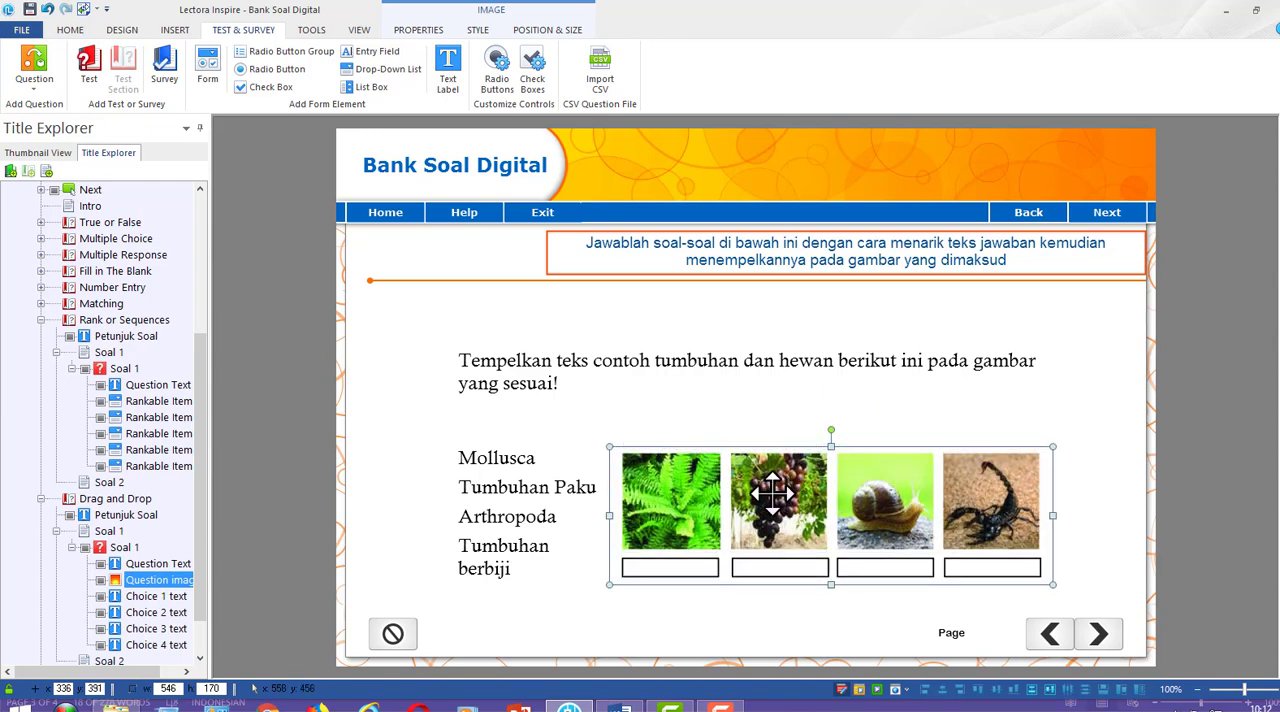
{"action": "key", "text": "ctrl+z"}
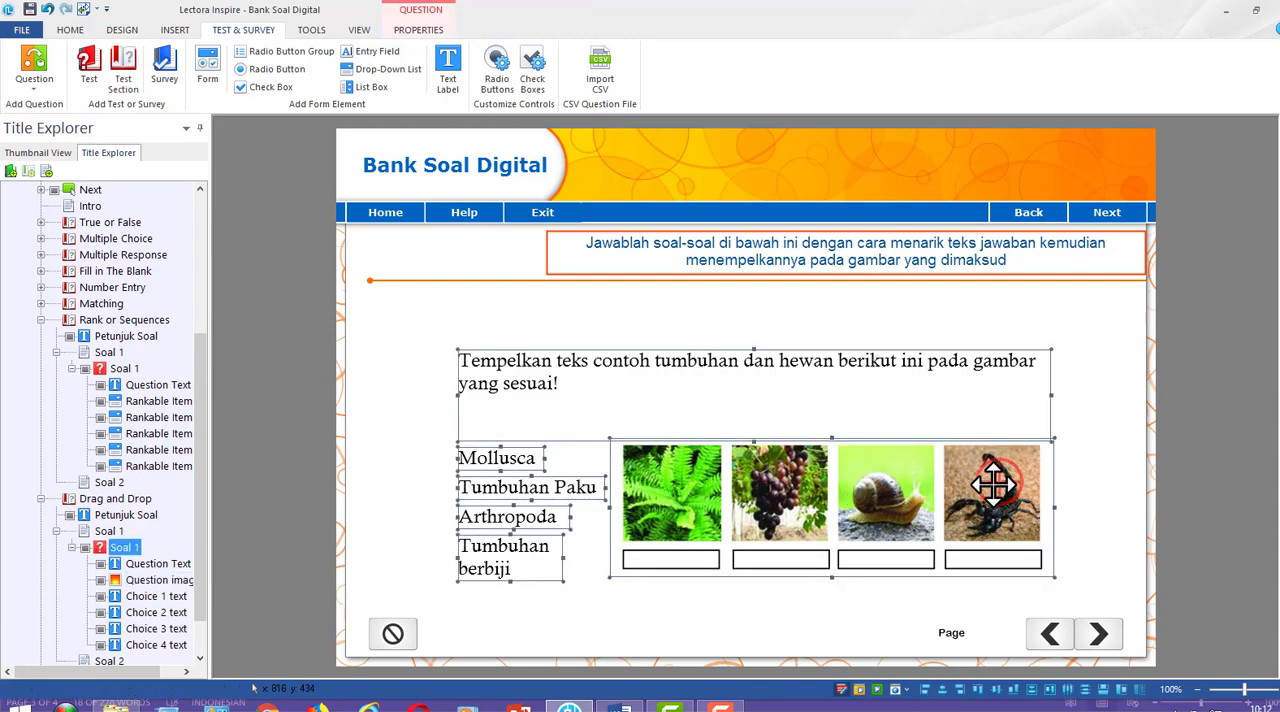
{"action": "left_click", "coordinate": [1253, 471]}
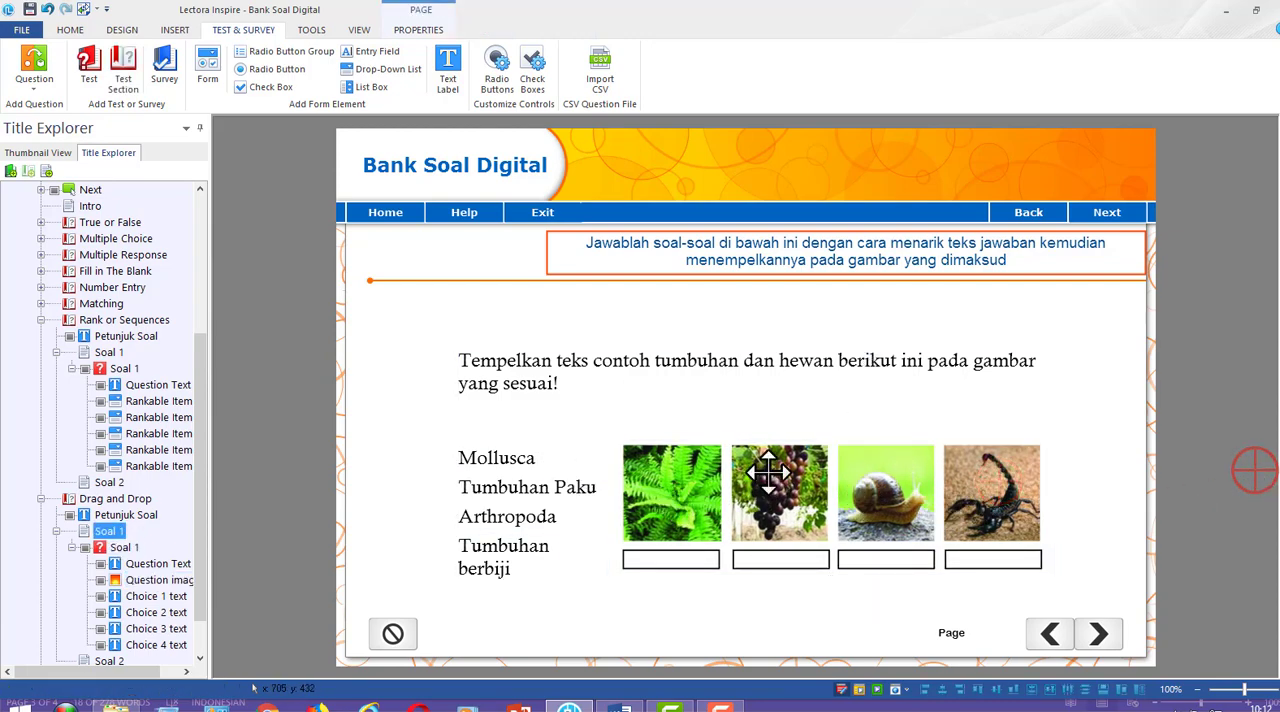
Reopen the Drag and Drop question for editing and realign drop zone 3 onto the blank box under the scorpion
{"action": "left_click", "coordinate": [124, 548]}
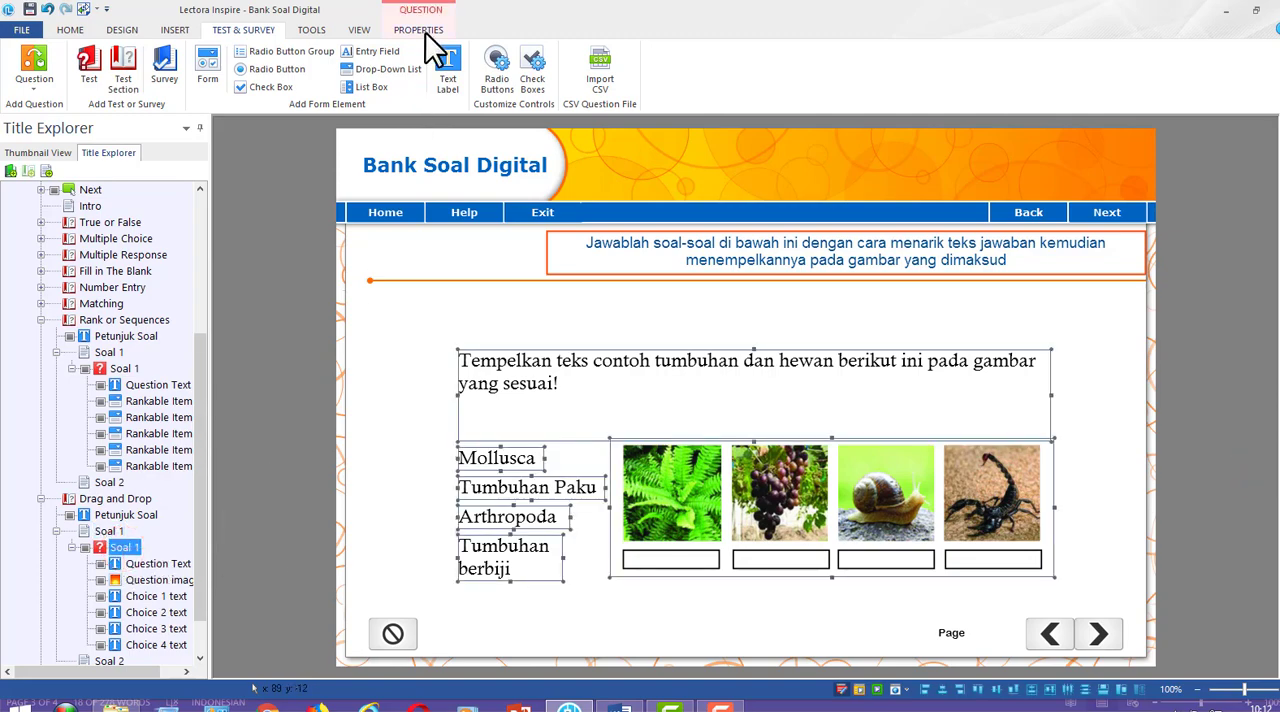
{"action": "left_click", "coordinate": [420, 30]}
{"action": "left_click", "coordinate": [227, 70]}
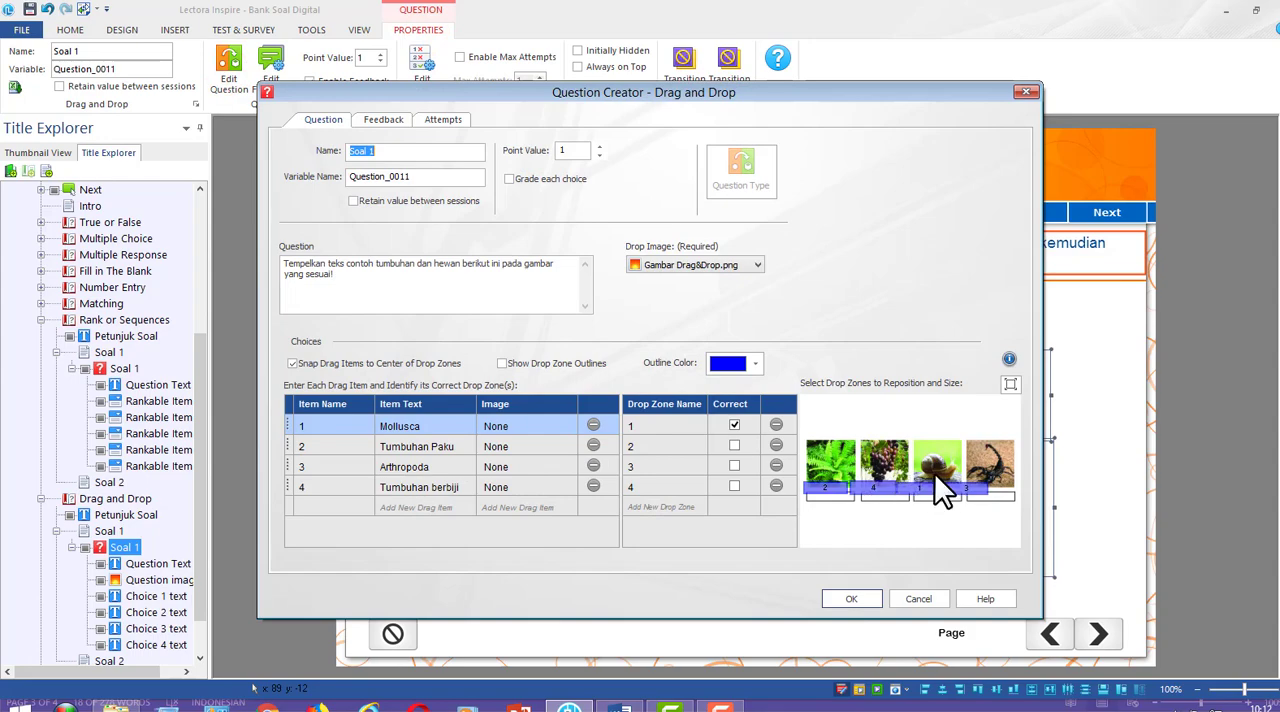
{"action": "left_click_drag", "start_coordinate": [895, 101], "coordinate": [824, 84]}
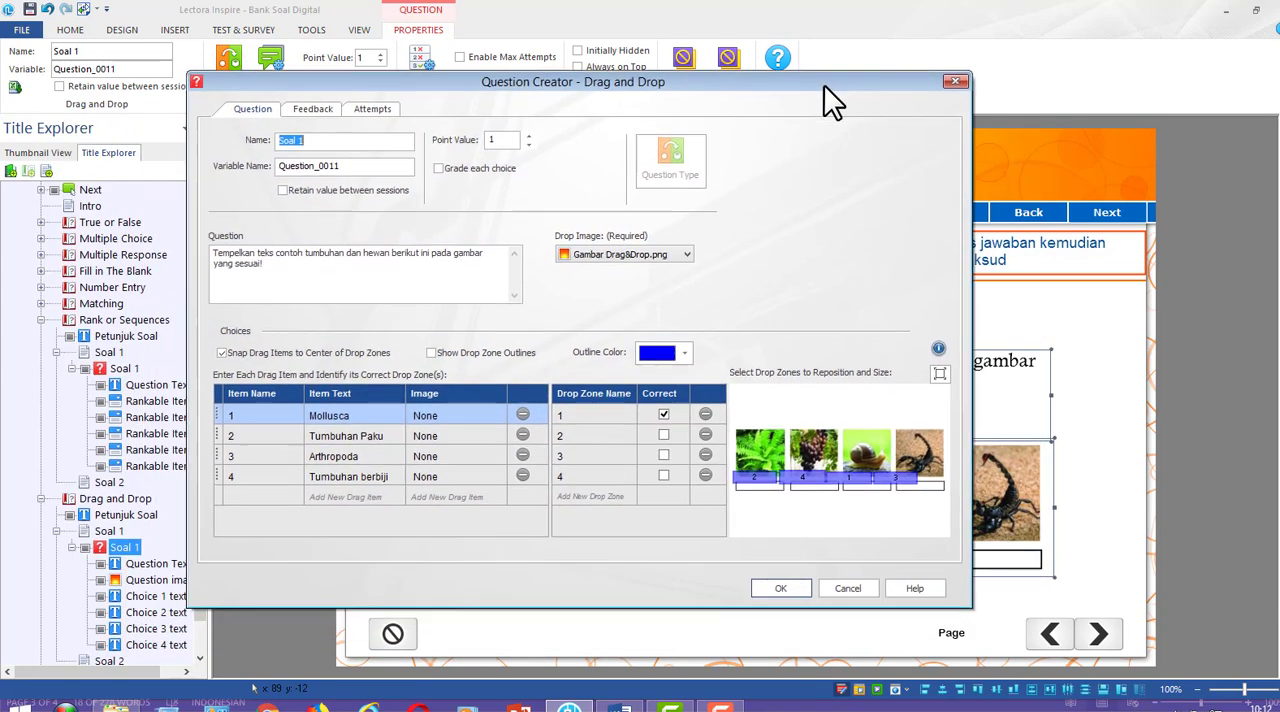
{"action": "left_click", "coordinate": [910, 487]}
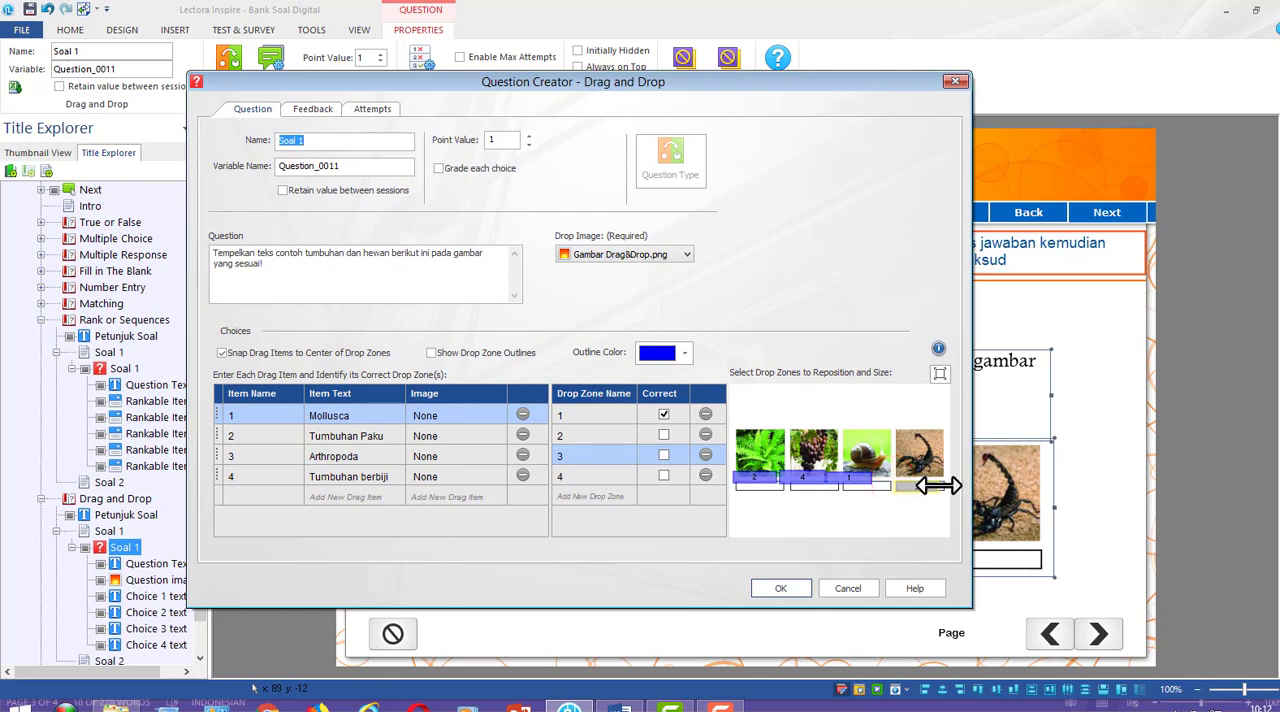
{"action": "left_click", "coordinate": [938, 486]}
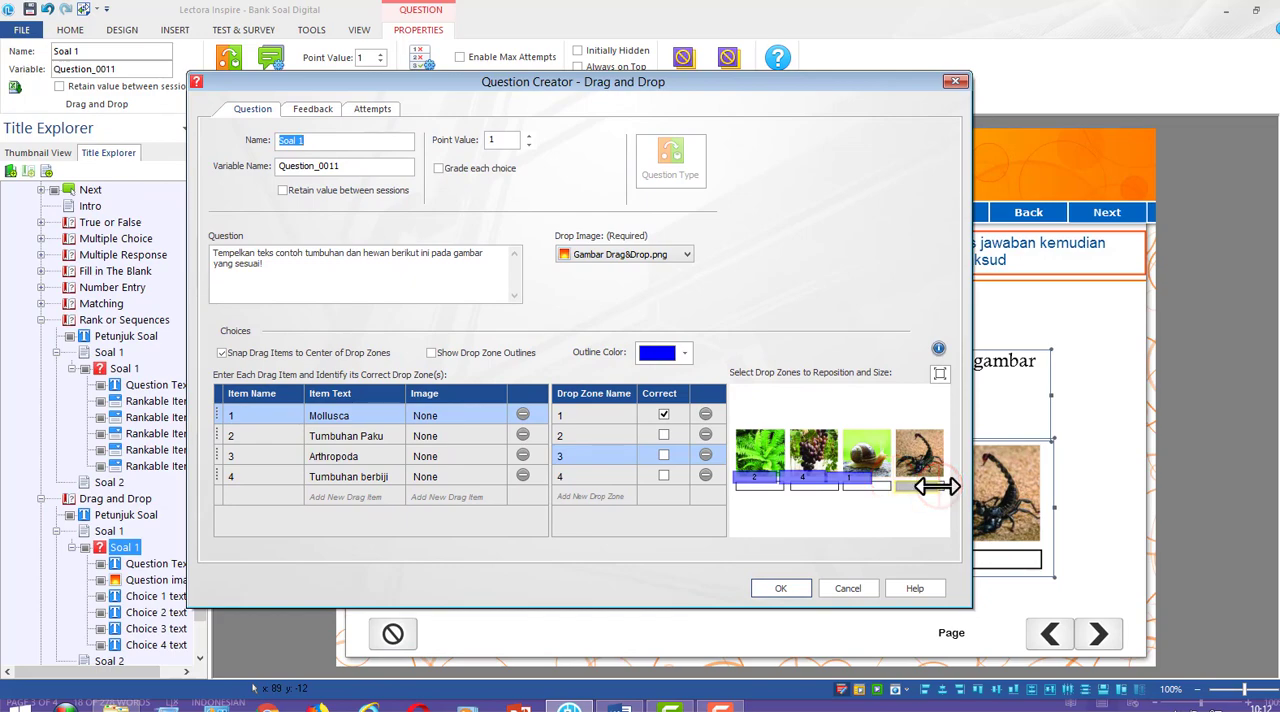
Realign drop zones 1, 4 and 2 onto the blank boxes under the snail, grapes and fern
{"action": "left_click", "coordinate": [862, 484]}
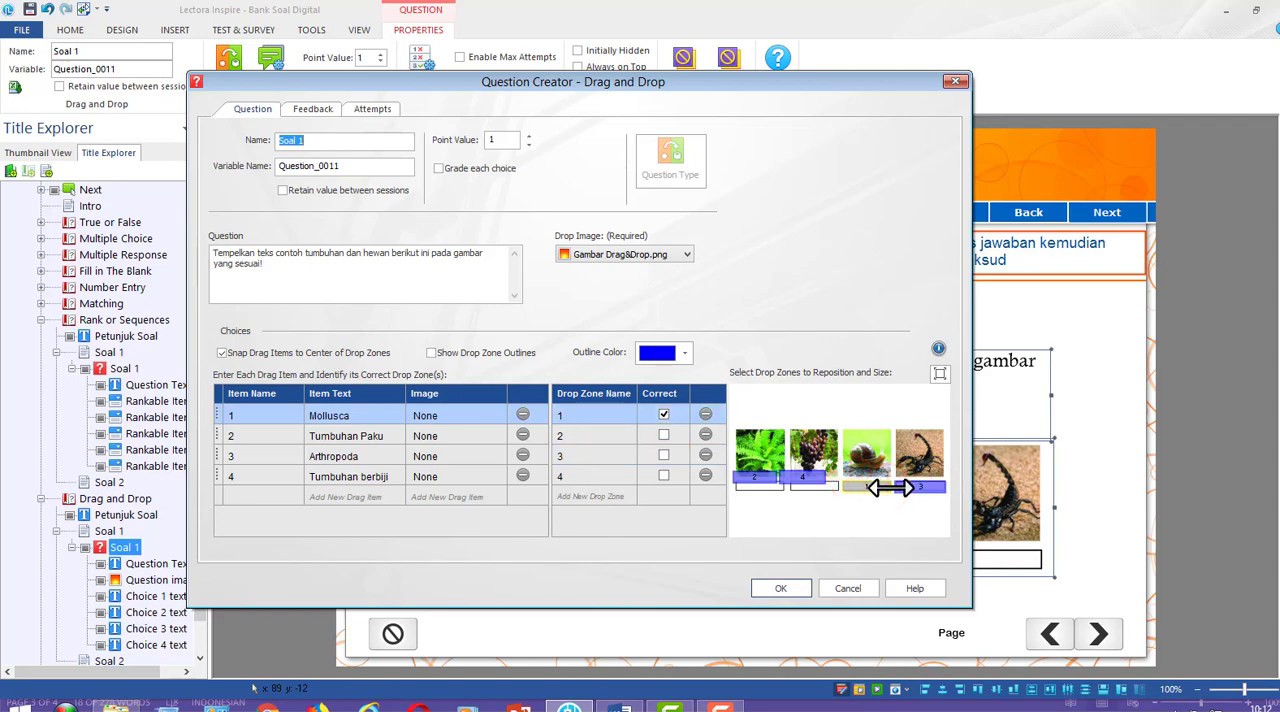
{"action": "left_click", "coordinate": [812, 484]}
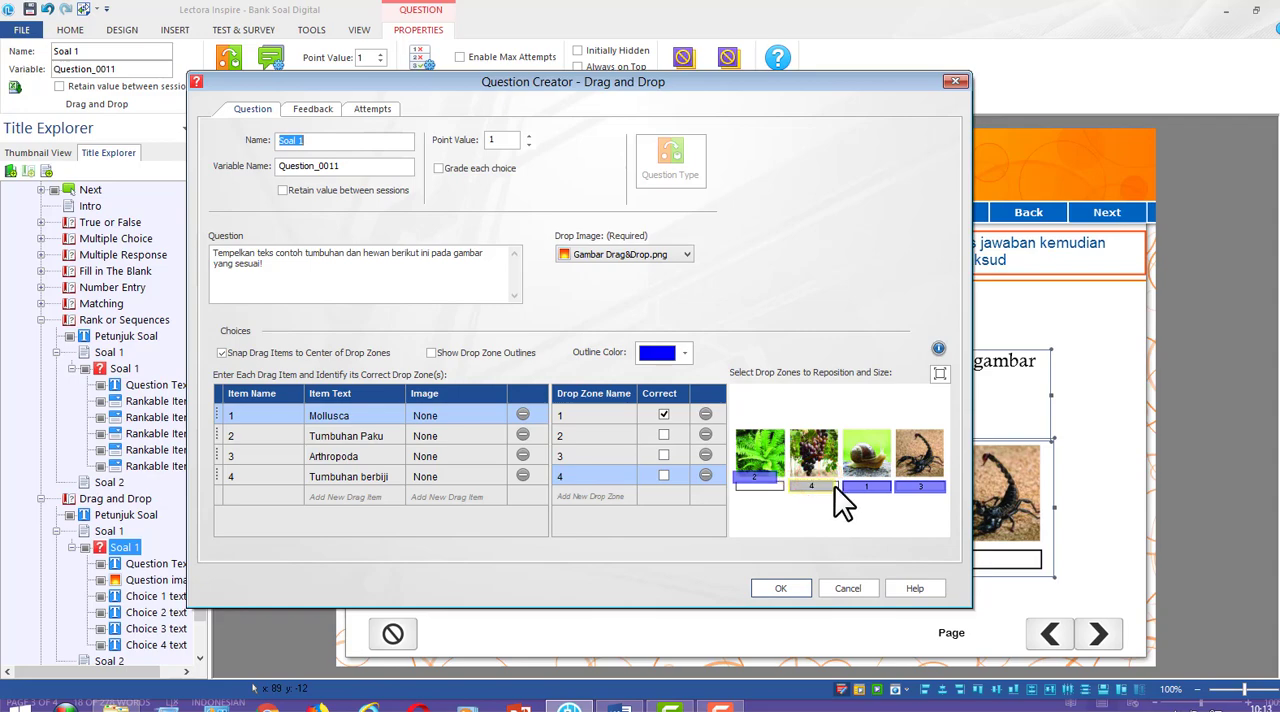
{"action": "left_click", "coordinate": [764, 482]}
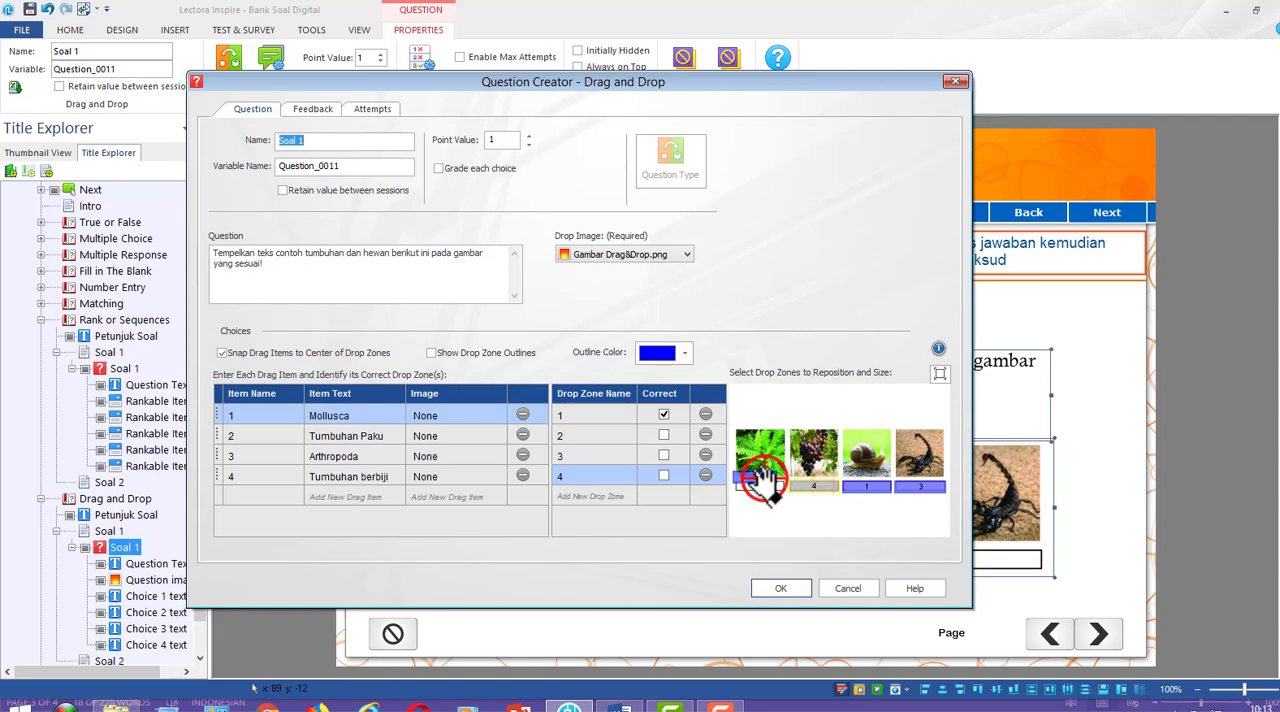
{"action": "left_click", "coordinate": [783, 487]}
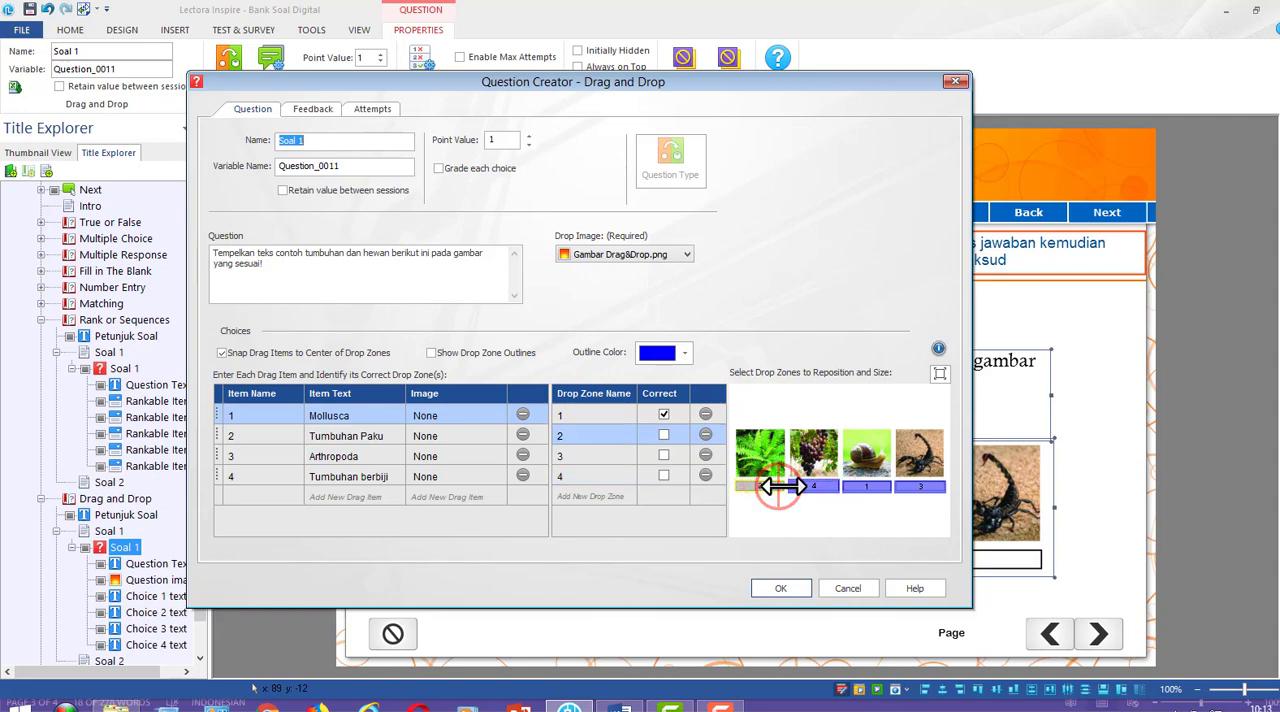
{"action": "left_click", "coordinate": [803, 588]}
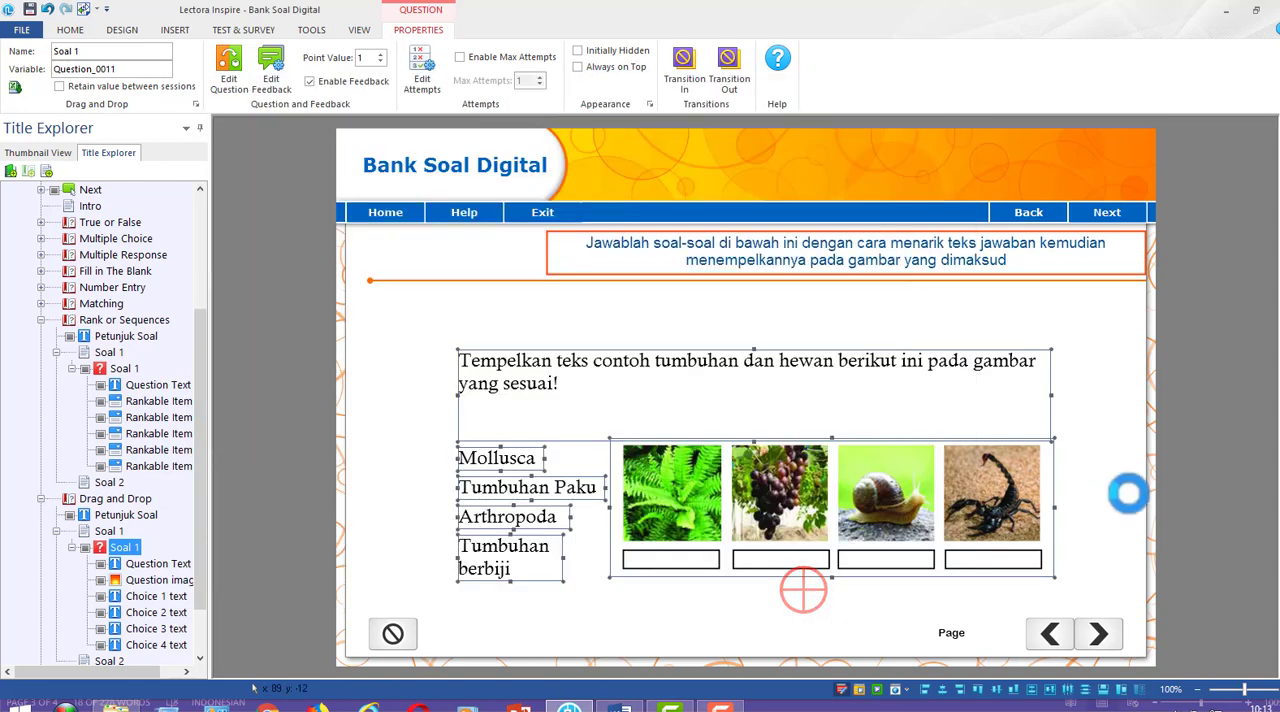
{"action": "left_click", "coordinate": [1188, 478]}
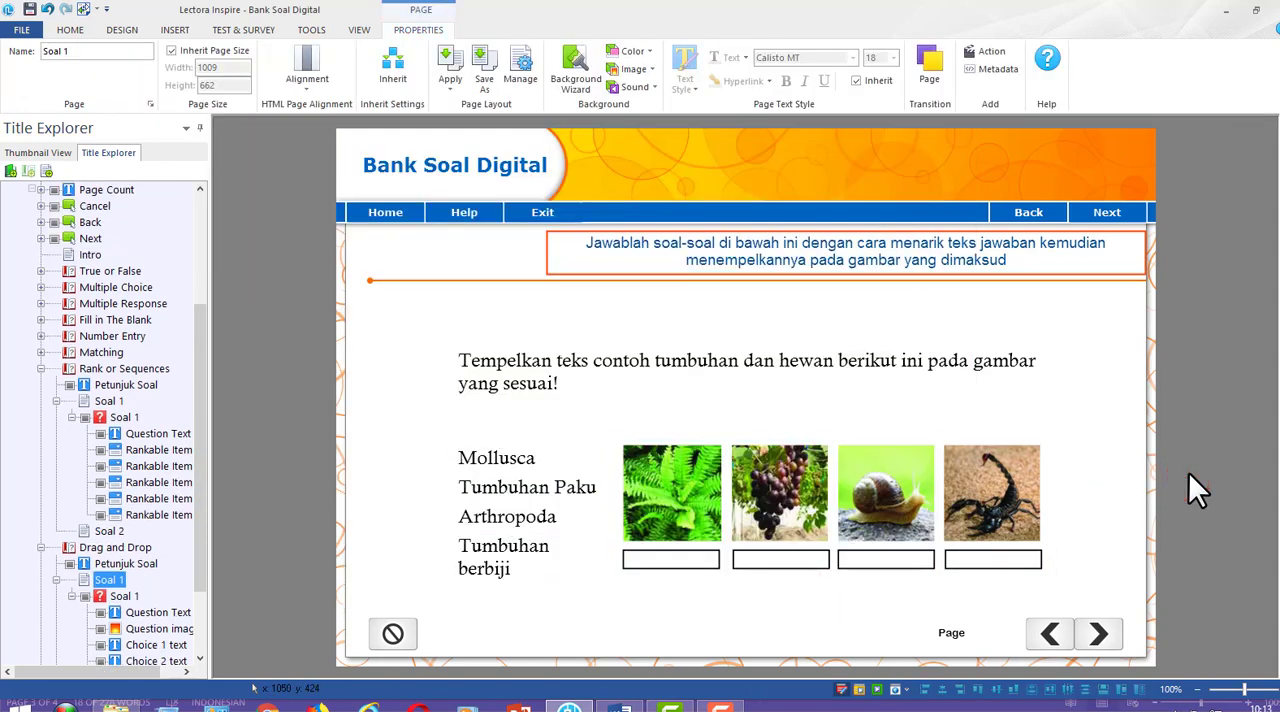
Set the font size of all four answer texts to 14
{"action": "left_click", "coordinate": [529, 484]}
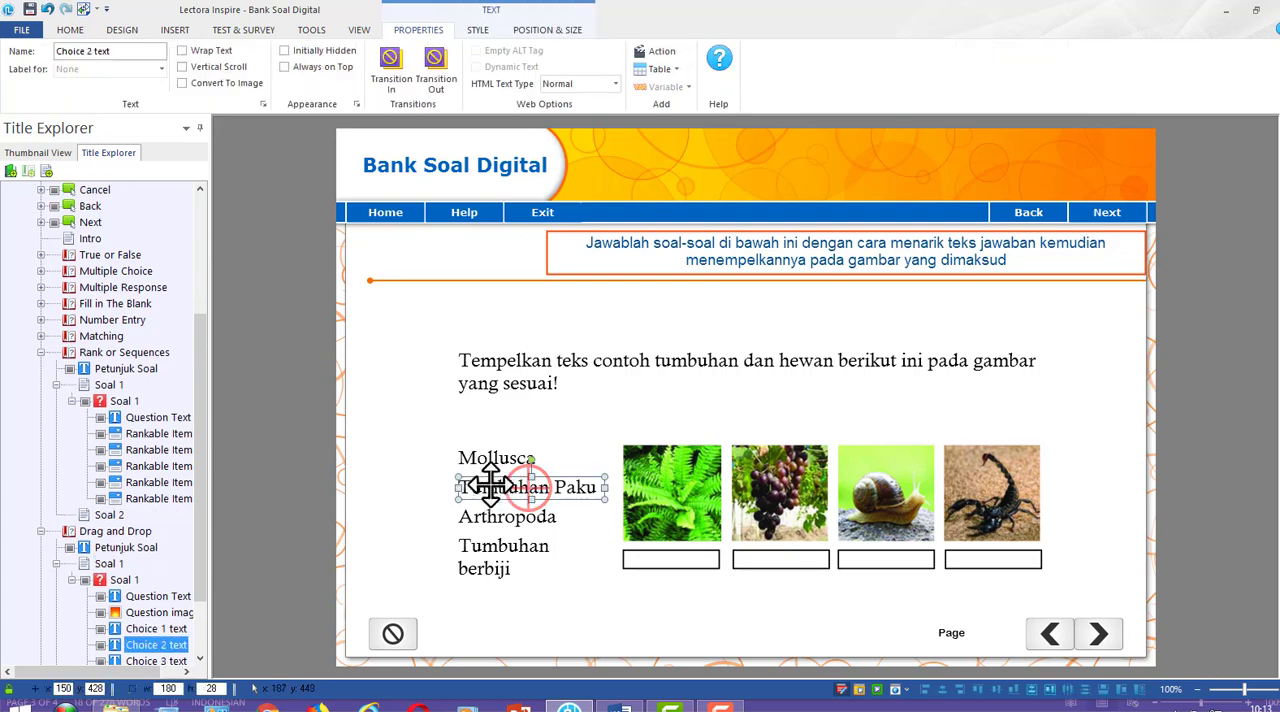
{"action": "mouse_move", "coordinate": [490, 486]}
{"action": "left_mouse_down"}
{"action": "mouse_move", "coordinate": [594, 551]}
{"action": "mouse_move", "coordinate": [660, 553]}
{"action": "mouse_move", "coordinate": [652, 525]}
{"action": "mouse_move", "coordinate": [654, 550]}
{"action": "mouse_move", "coordinate": [489, 482]}
{"action": "left_mouse_up"}
{"action": "left_click_drag", "start_coordinate": [264, 389], "coordinate": [672, 600]}
{"action": "left_click", "coordinate": [72, 28]}
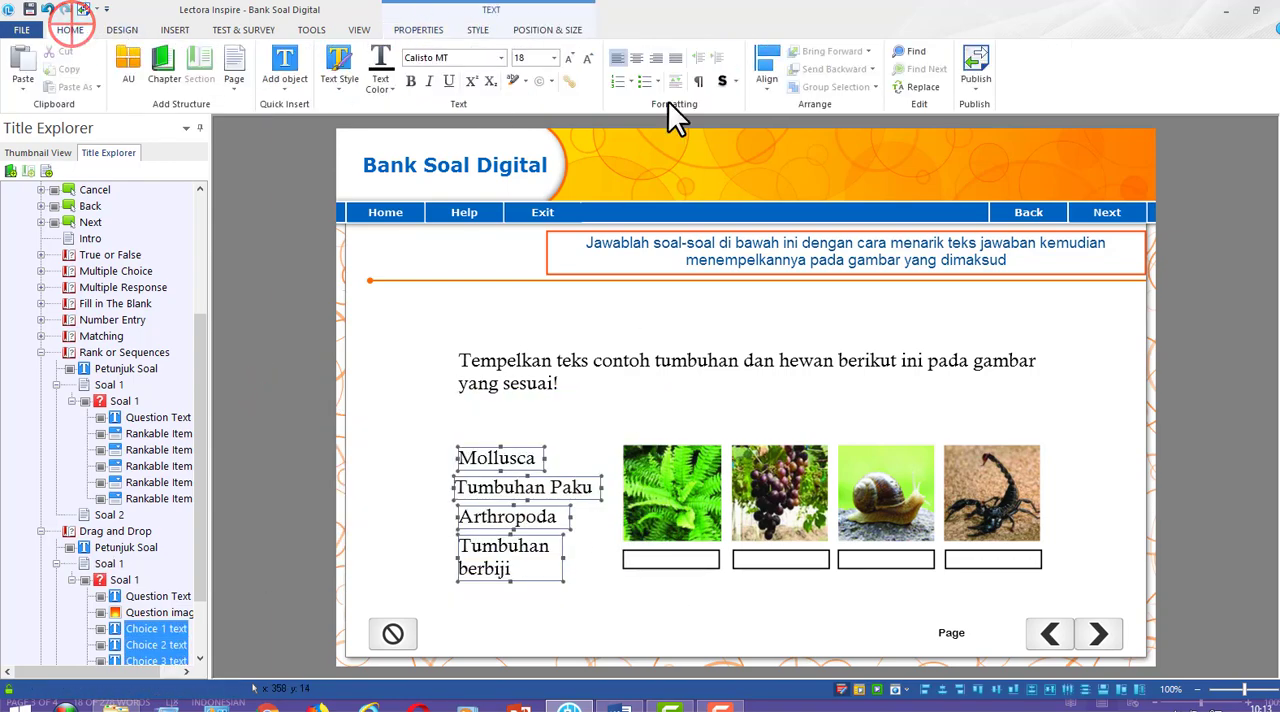
{"action": "left_click", "coordinate": [554, 58]}
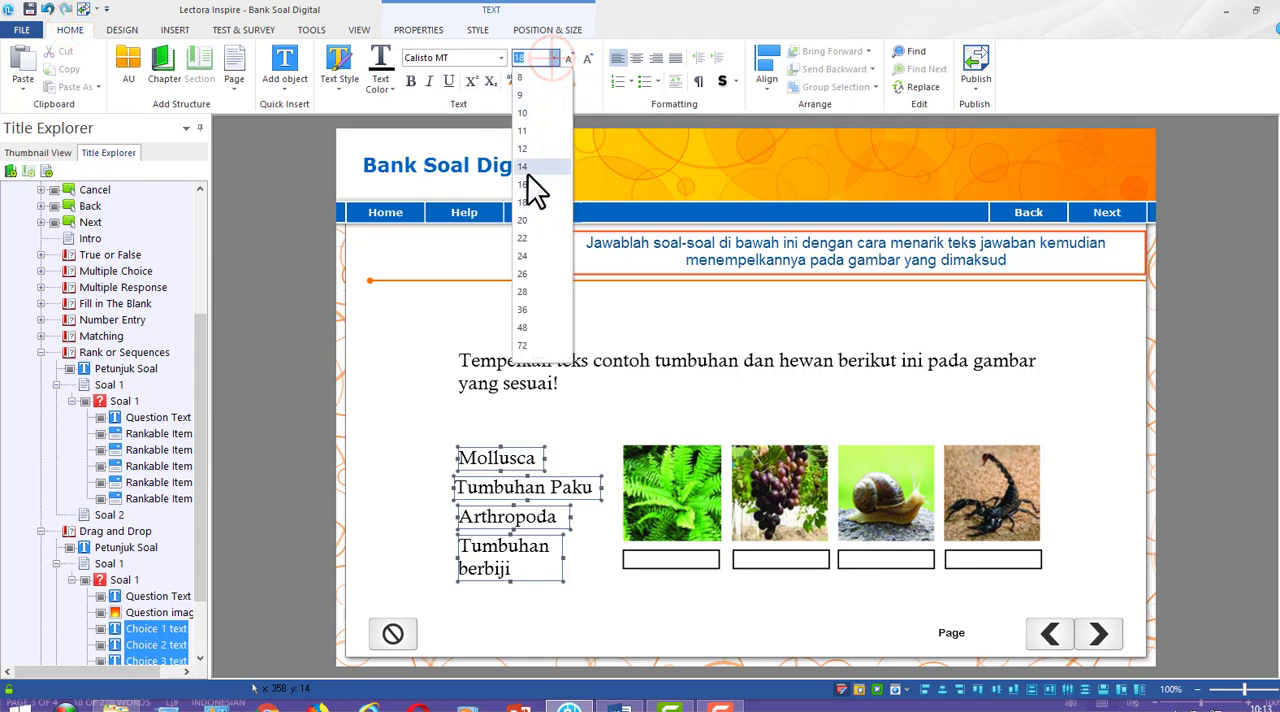
{"action": "left_click", "coordinate": [527, 168]}
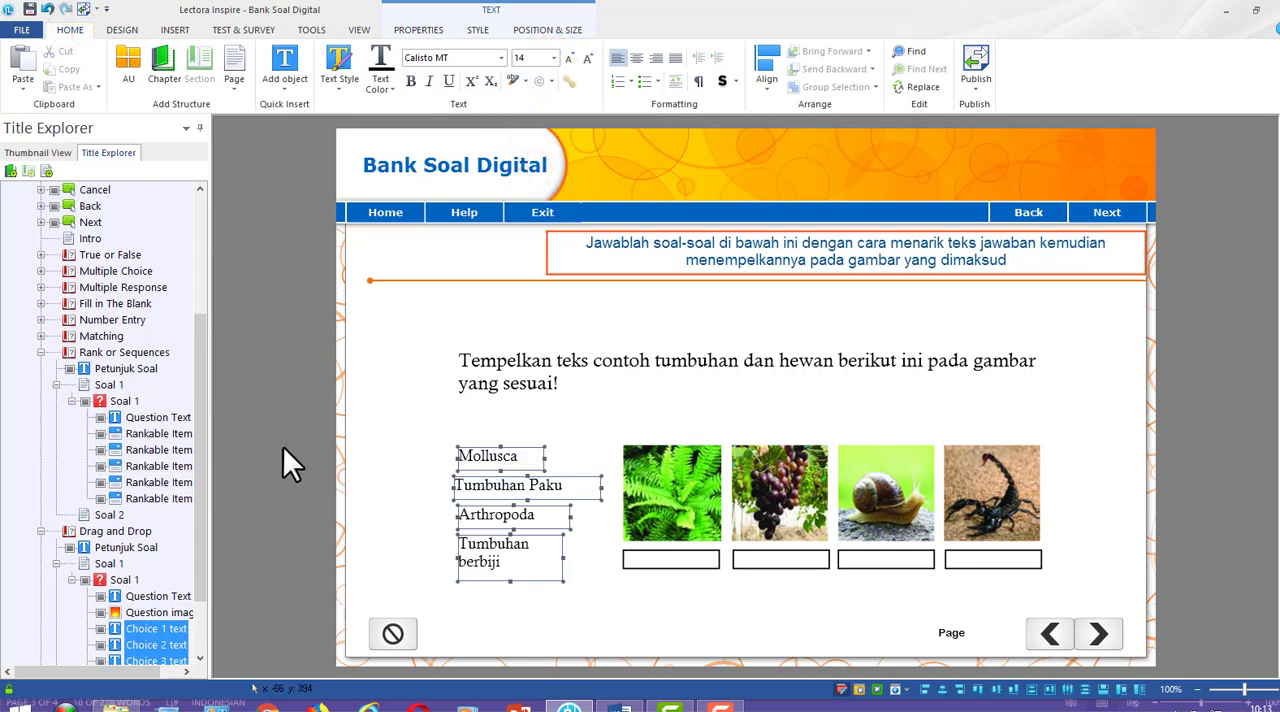
{"action": "left_click", "coordinate": [309, 443]}
Narrow the Tumbuhan Paku text box to about 141 wide and set its font size to 12
{"action": "left_click", "coordinate": [490, 486]}
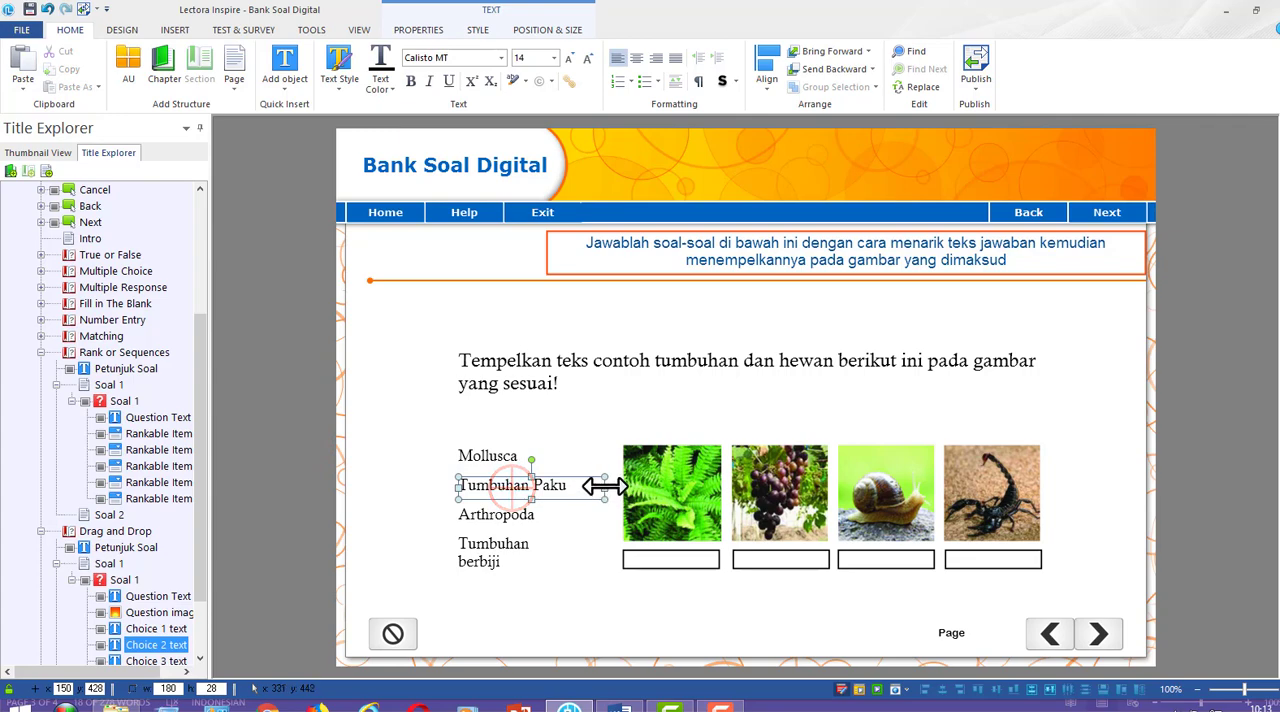
{"action": "mouse_move", "coordinate": [560, 486]}
{"action": "left_mouse_down"}
{"action": "mouse_move", "coordinate": [703, 562]}
{"action": "mouse_move", "coordinate": [548, 492]}
{"action": "left_mouse_up"}
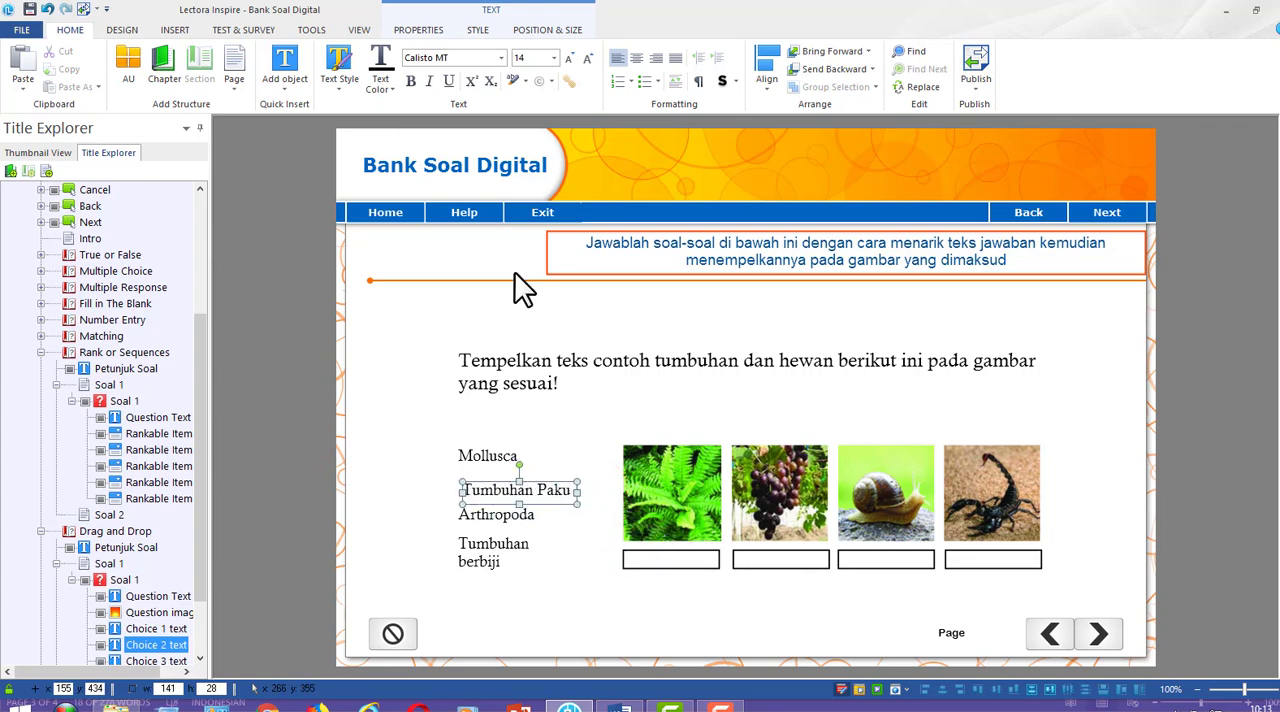
{"action": "left_click", "coordinate": [553, 58]}
{"action": "left_click", "coordinate": [522, 149]}
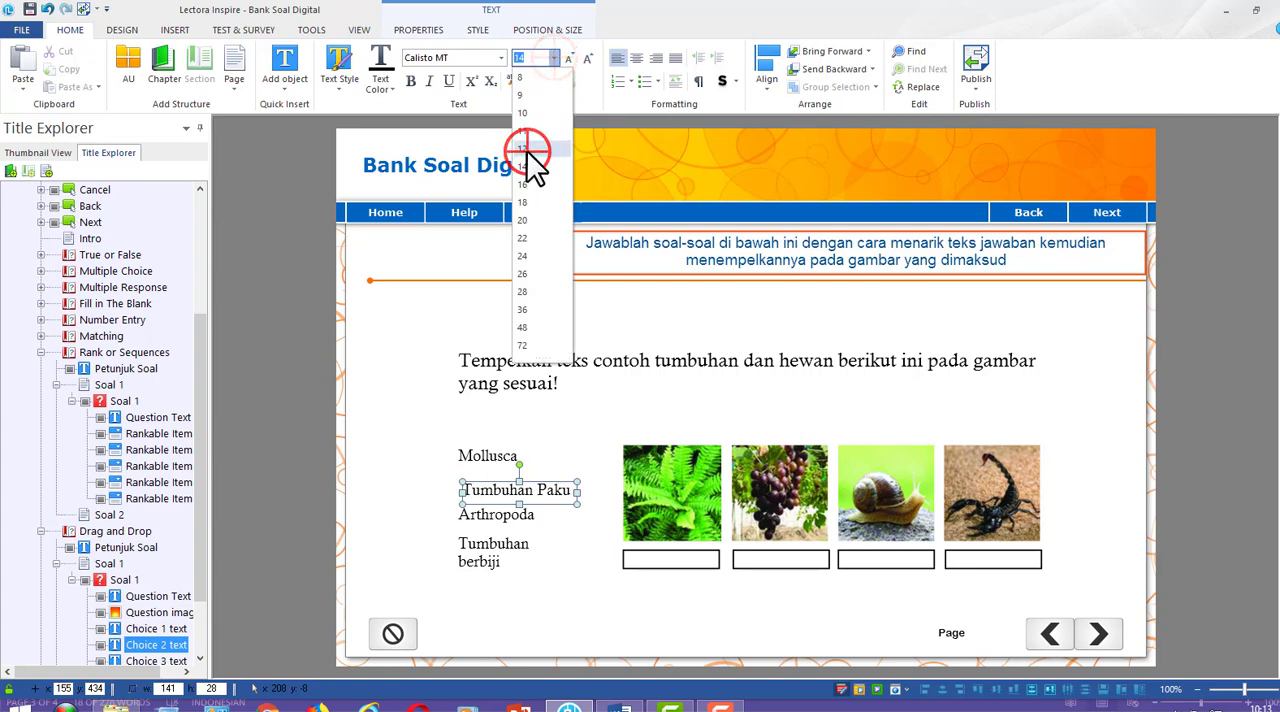
Shift the Tumbuhan Paku text to about x 150, in line with the left edge of the other answer texts
{"action": "left_click", "coordinate": [297, 383]}
{"action": "left_click_drag", "start_coordinate": [297, 383], "coordinate": [388, 515]}
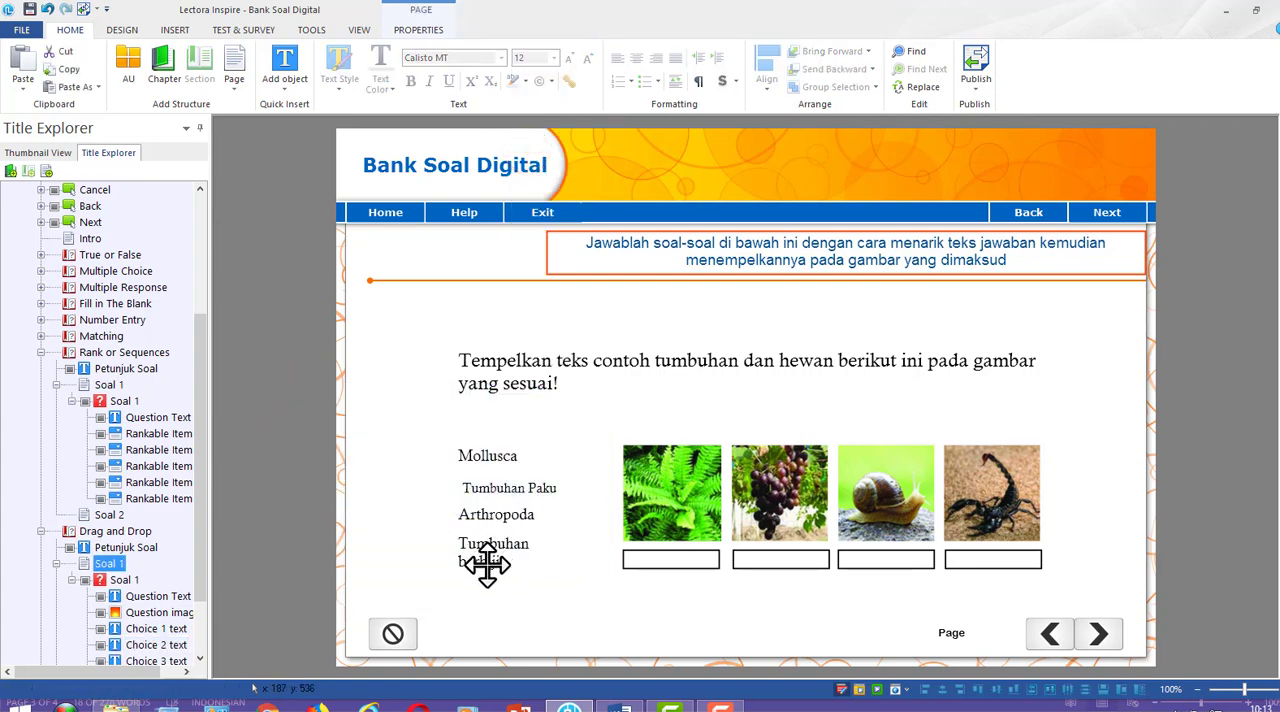
{"action": "left_click", "coordinate": [511, 489]}
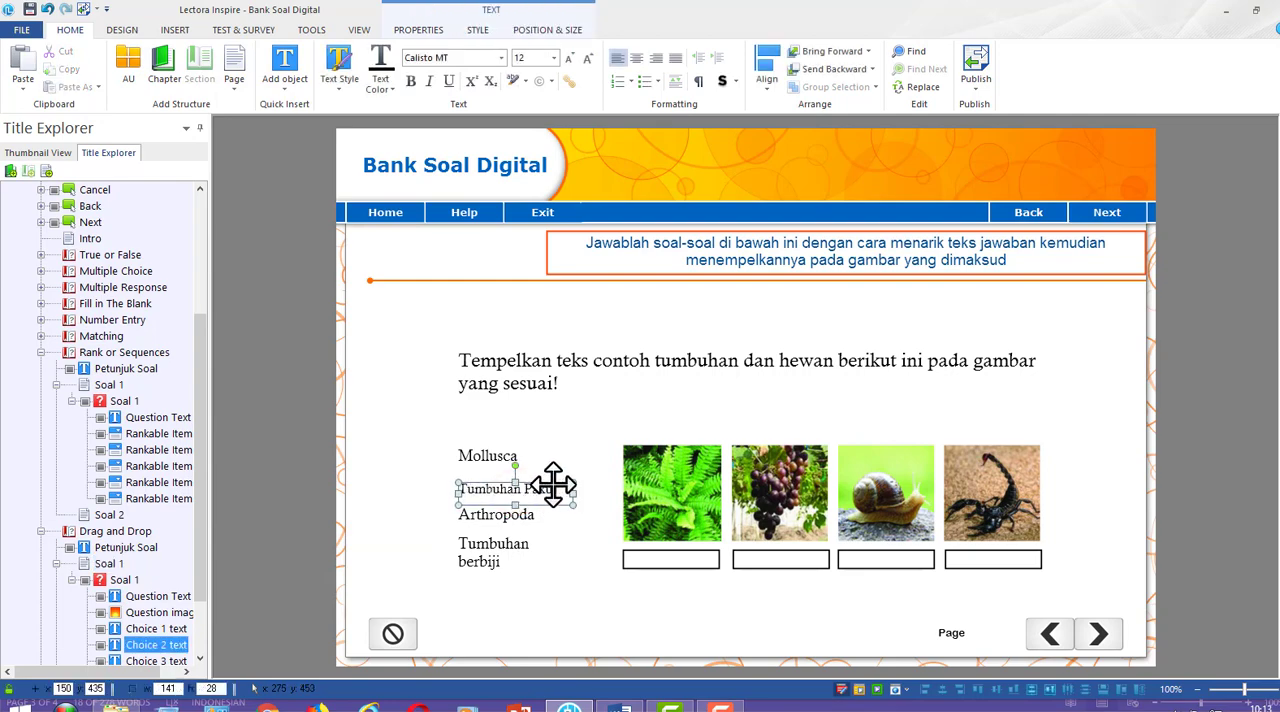
{"action": "left_click", "coordinate": [311, 432]}
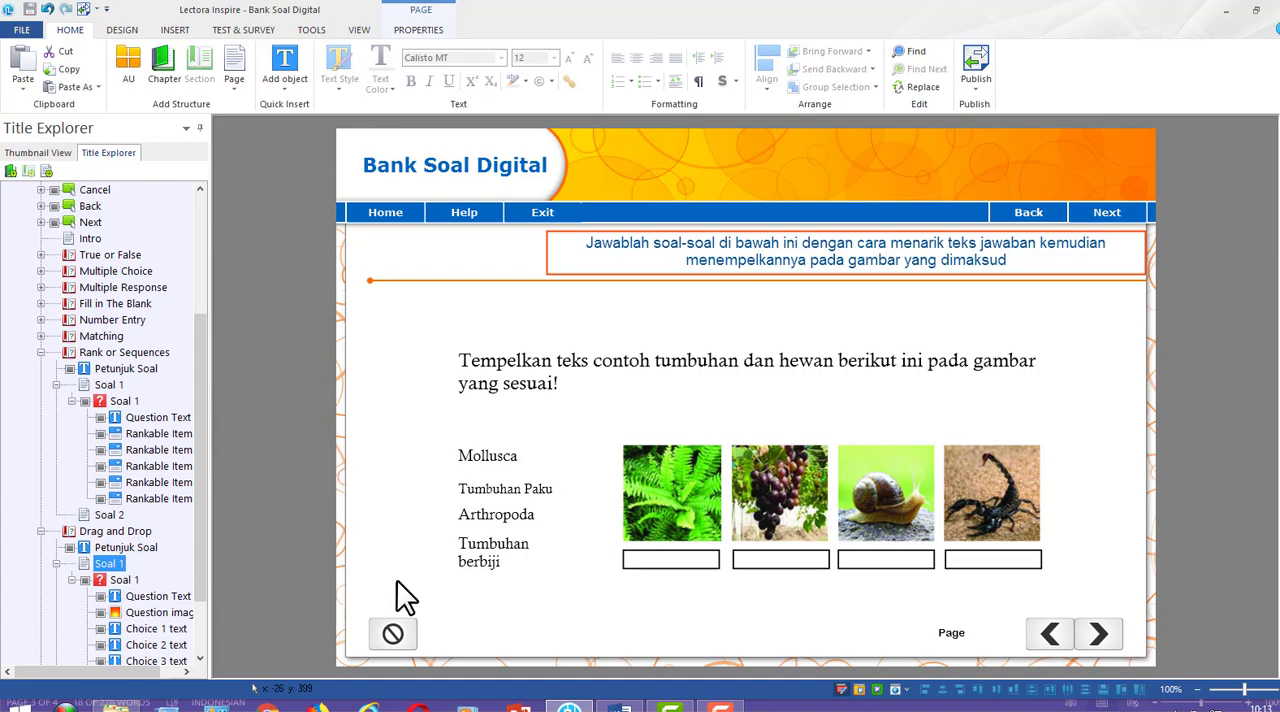
Preview the Drag and Drop question, placing all four answer texts in the boxes under their matching pictures and dismissing the message
{"action": "left_click", "coordinate": [876, 689]}
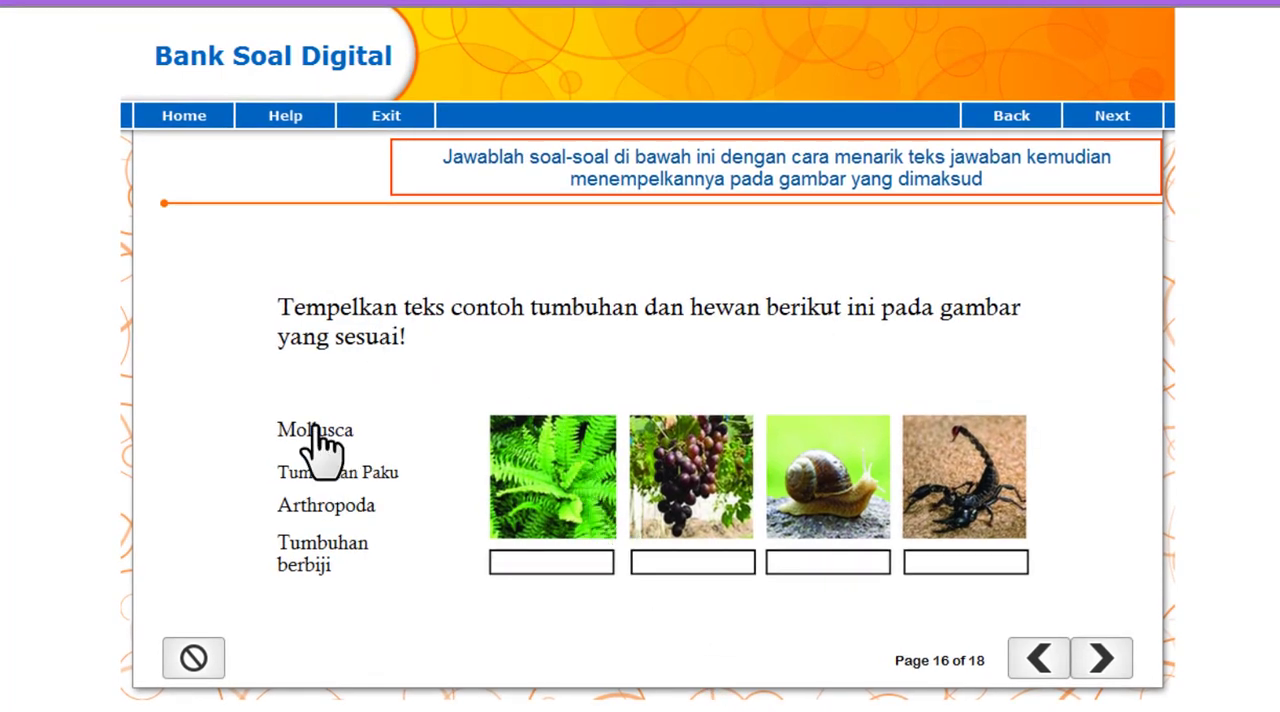
{"action": "left_click_drag", "start_coordinate": [315, 427], "coordinate": [818, 562]}
{"action": "left_click_drag", "start_coordinate": [368, 472], "coordinate": [574, 562]}
{"action": "left_click_drag", "start_coordinate": [330, 503], "coordinate": [965, 565]}
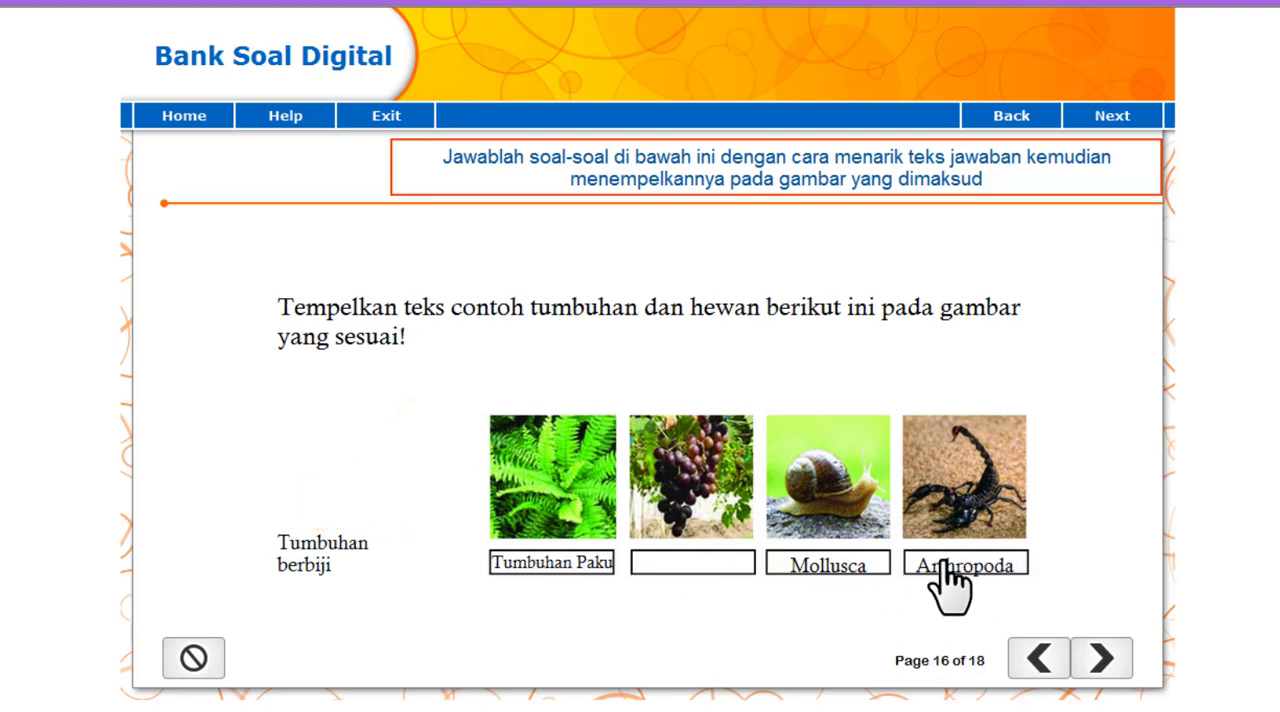
{"action": "left_click_drag", "start_coordinate": [298, 535], "coordinate": [698, 560]}
{"action": "left_click_drag", "start_coordinate": [636, 388], "coordinate": [262, 414]}
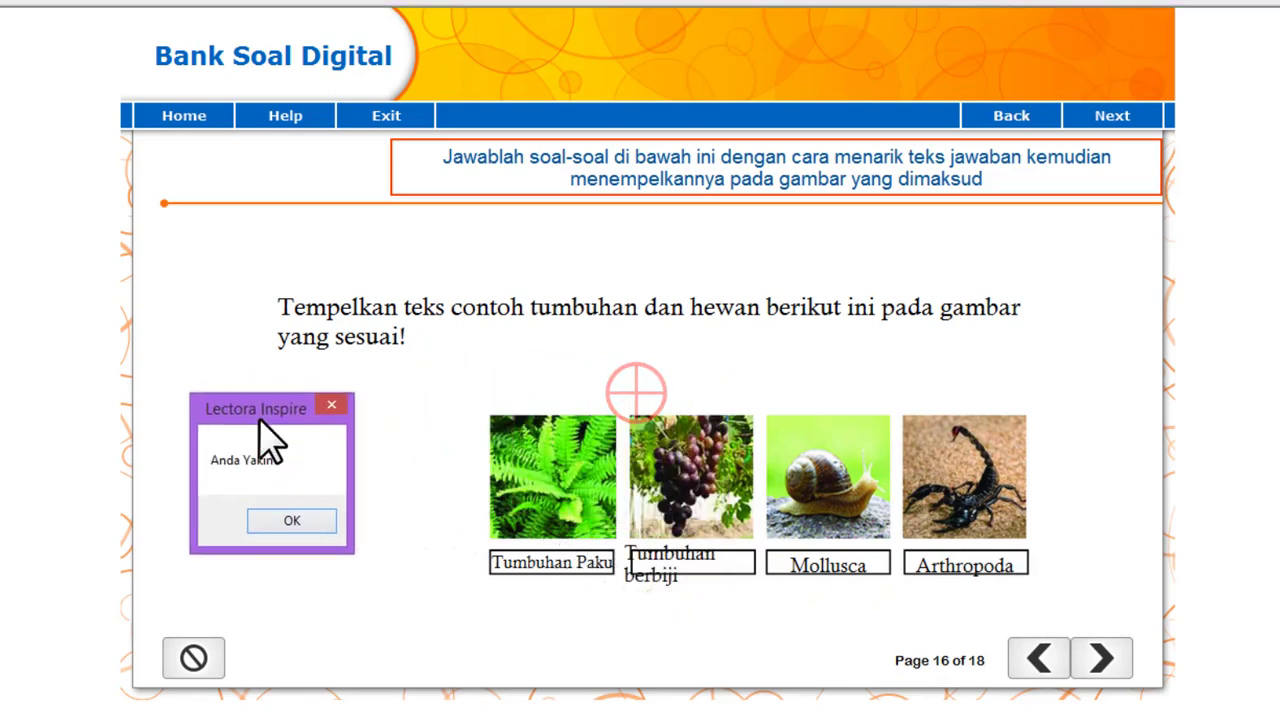
{"action": "left_click", "coordinate": [281, 529]}
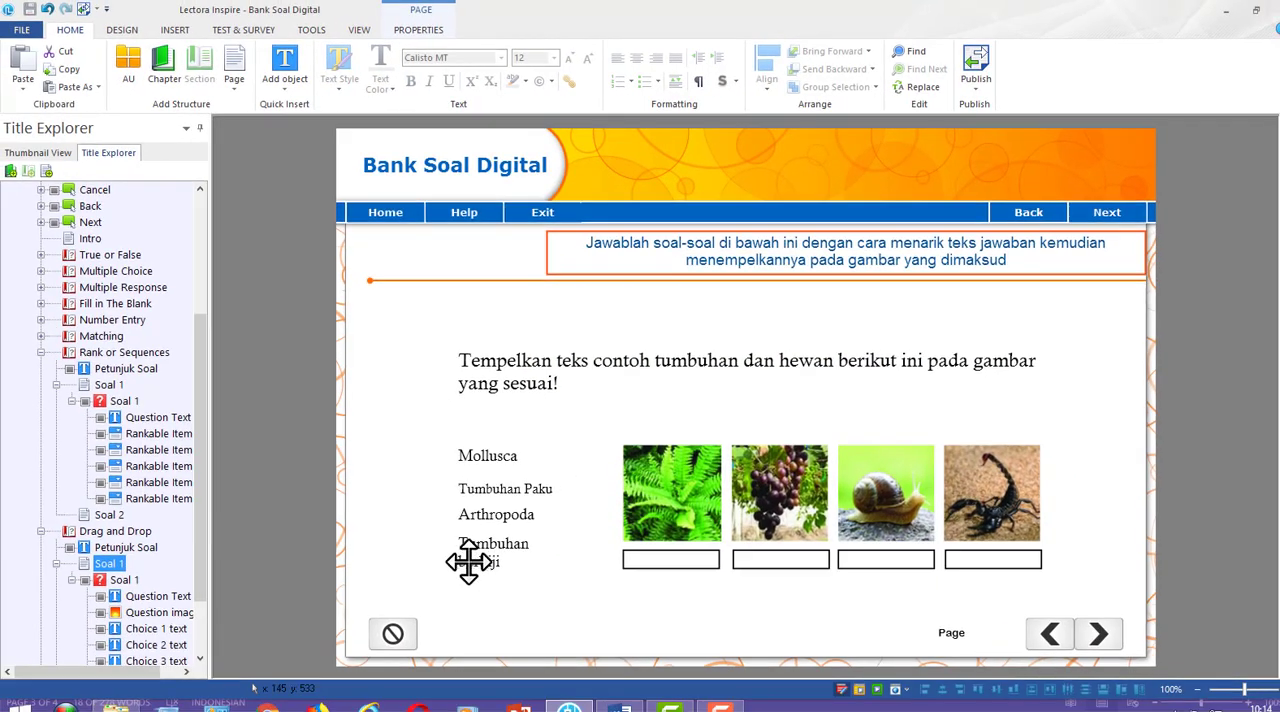
Resize the Tumbuhan berbiji text box to about 173 wide and 29 high, with font size 12
{"action": "left_click", "coordinate": [478, 555]}
{"action": "left_click_drag", "start_coordinate": [563, 558], "coordinate": [602, 552]}
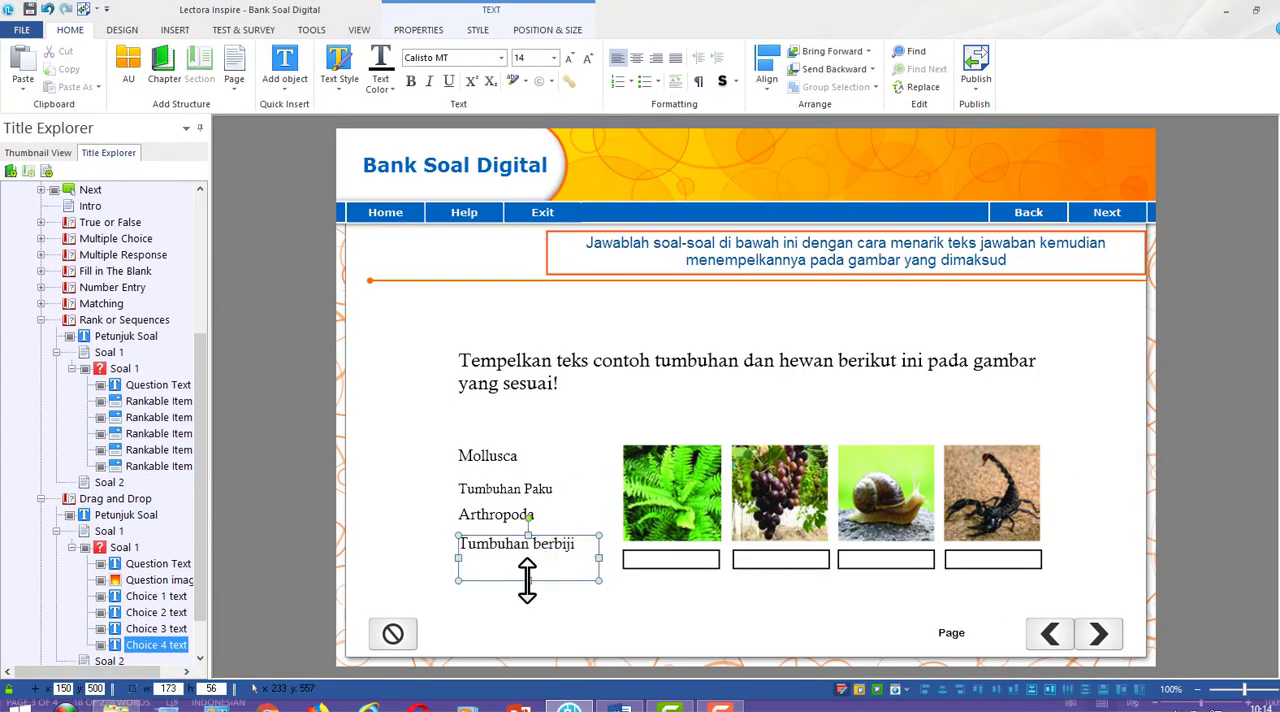
{"action": "left_click_drag", "start_coordinate": [527, 580], "coordinate": [531, 555]}
{"action": "left_click", "coordinate": [551, 58]}
{"action": "left_click", "coordinate": [522, 148]}
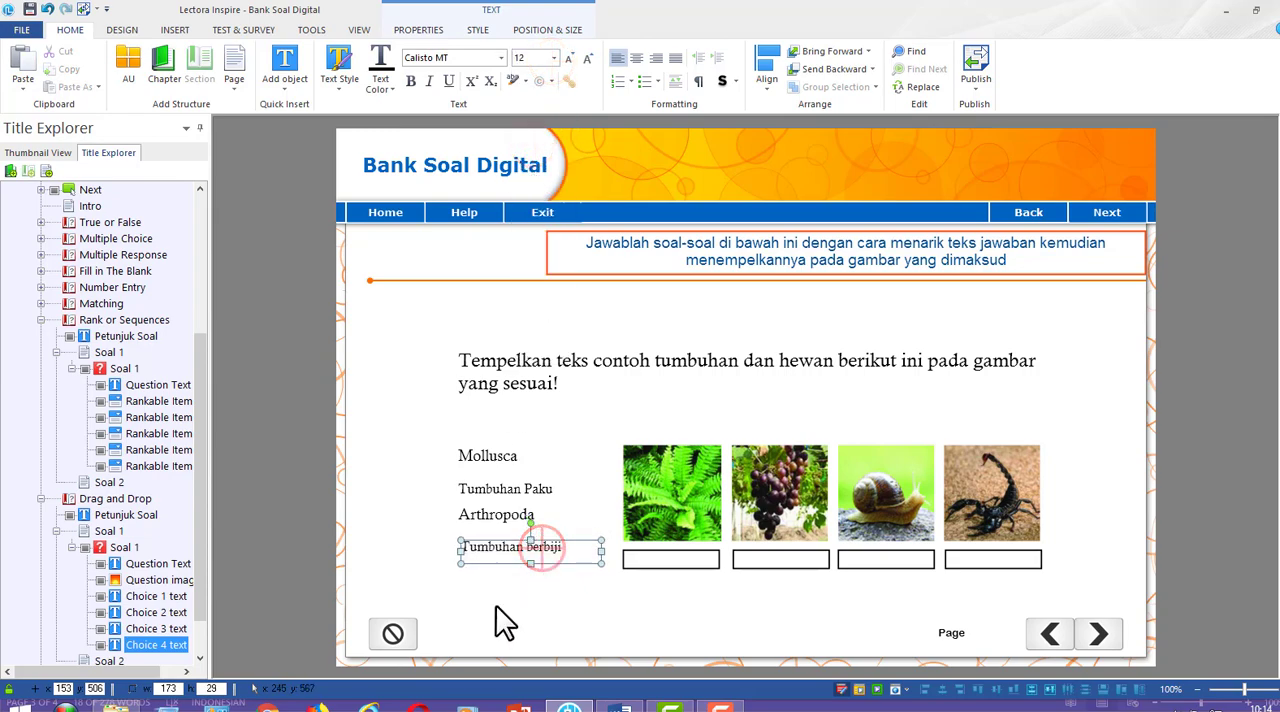
{"action": "left_click", "coordinate": [317, 478]}
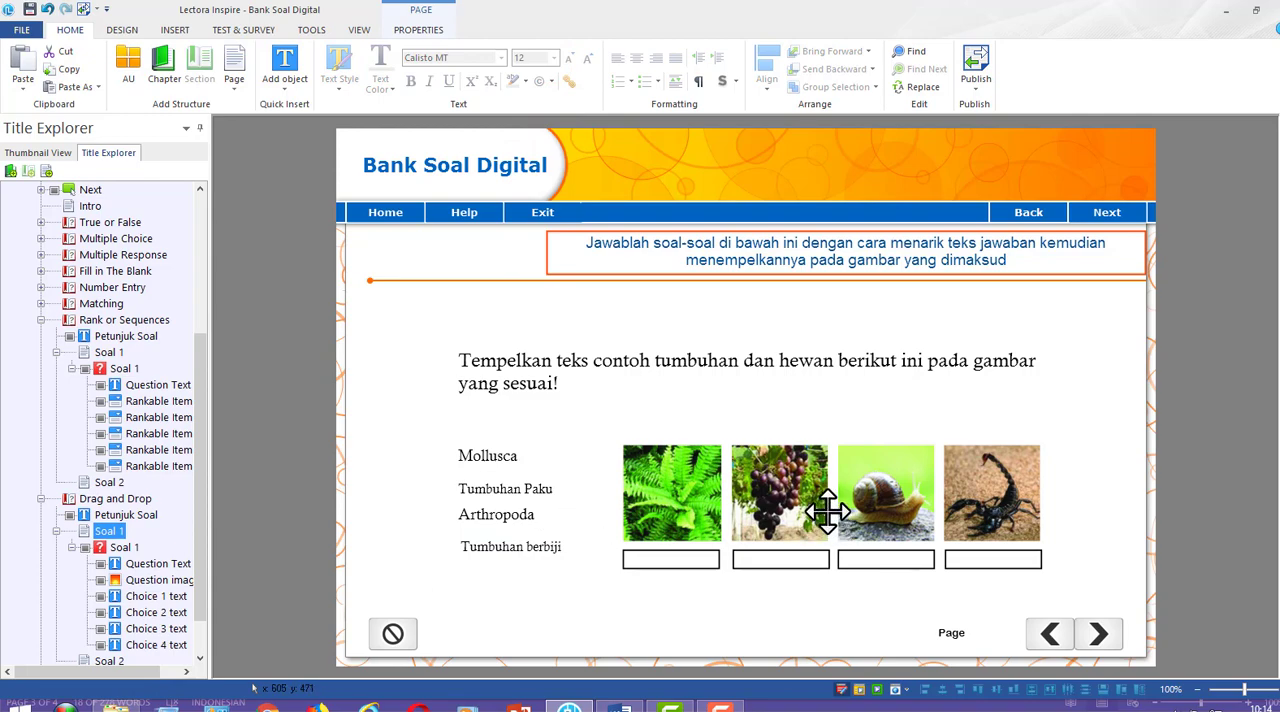
Collapse Soal 1 and the Rank or Sequences section in the title structure
{"action": "left_click", "coordinate": [784, 512]}
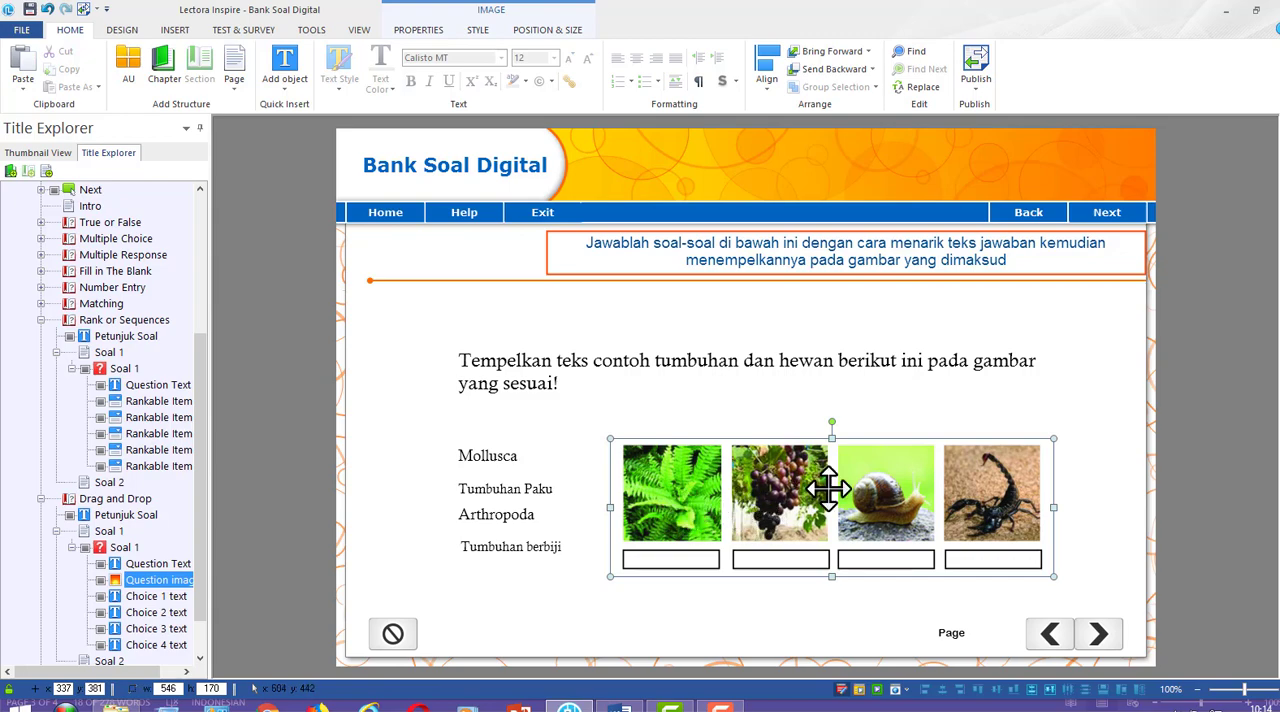
{"action": "left_click", "coordinate": [290, 415]}
{"action": "left_click", "coordinate": [56, 352]}
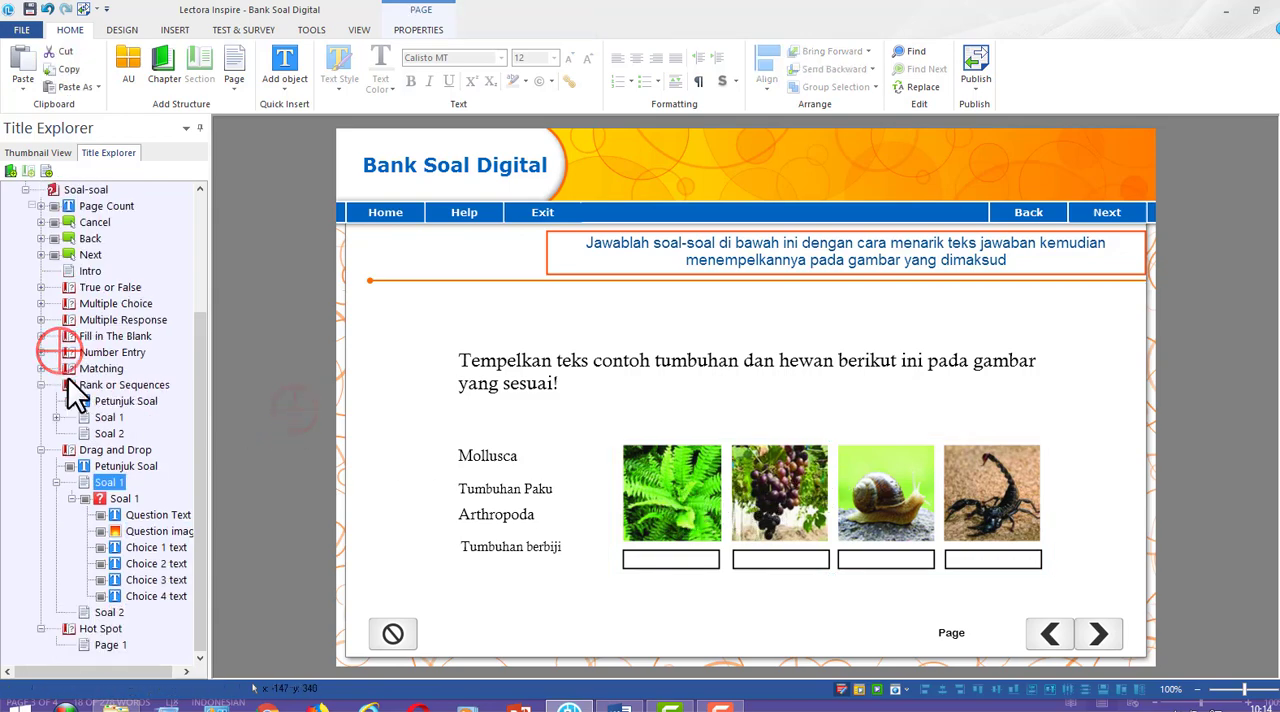
{"action": "left_click", "coordinate": [40, 385]}
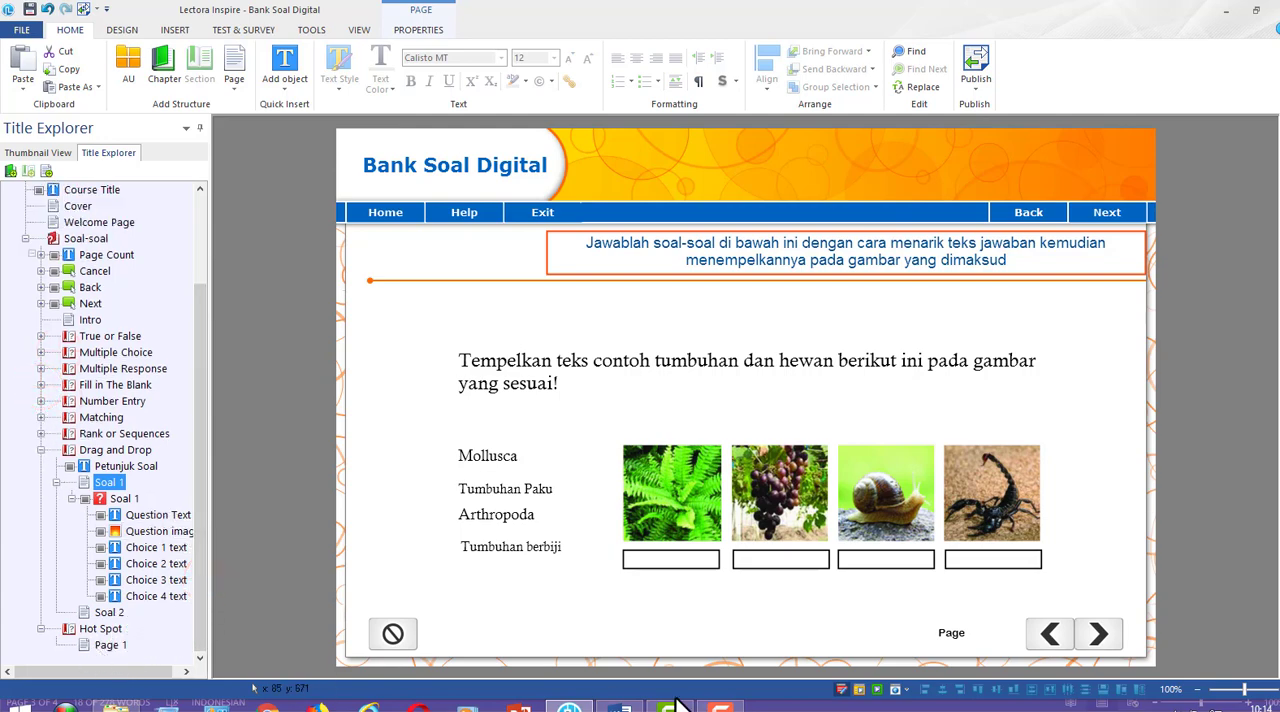
Examine the SOAL HOT SPOT question and its numbered fern picture in the Word draft, and return to Lectora
{"action": "left_click", "coordinate": [620, 708]}
{"action": "scroll", "coordinate": [523, 560], "scroll_direction": "down", "scroll_amount": 6}
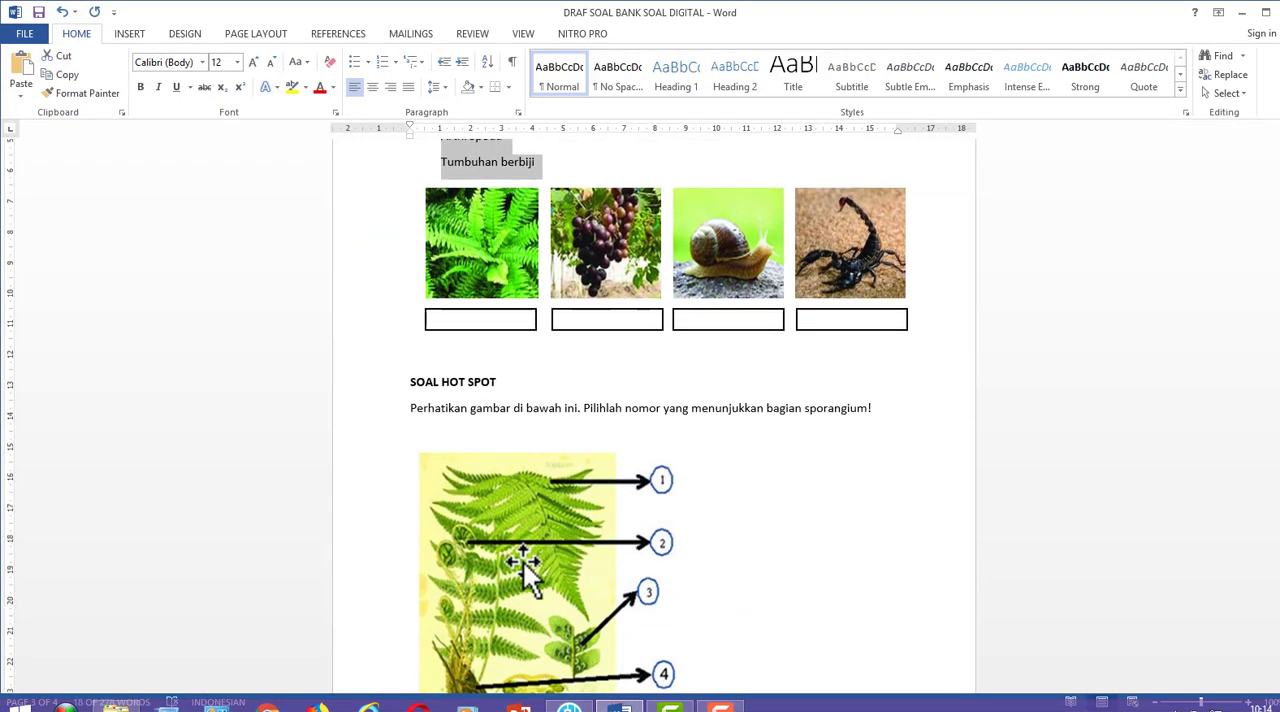
{"action": "scroll", "coordinate": [557, 489], "scroll_direction": "up", "scroll_amount": 1}
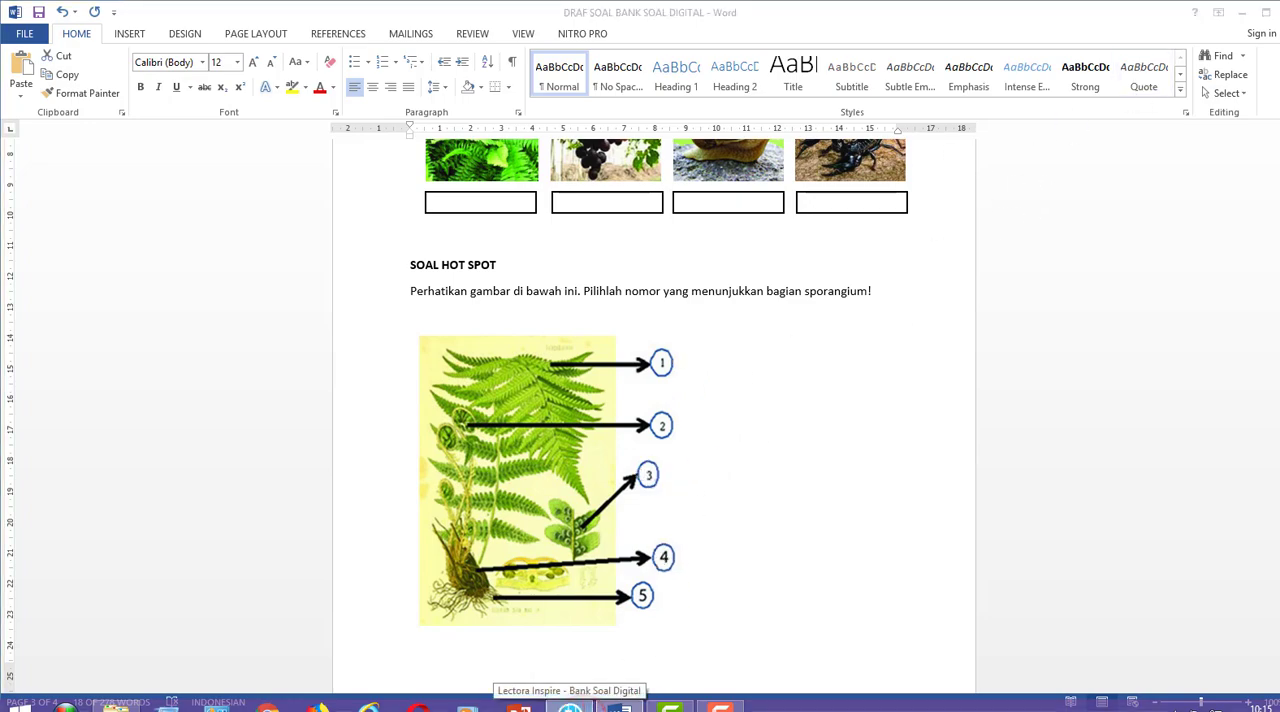
{"action": "left_click", "coordinate": [572, 706]}
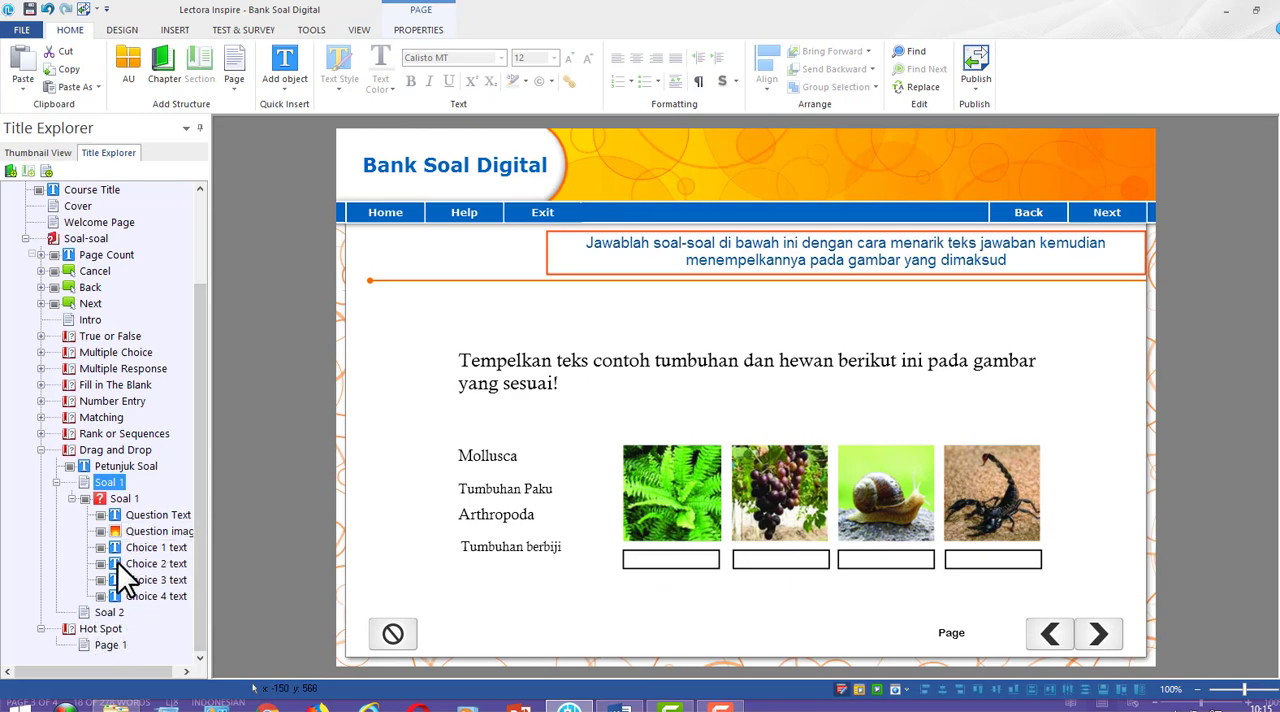
Copy the Petunjuk Soal instruction text from the Drag and Drop section into the Hot Spot section
{"action": "left_click", "coordinate": [130, 466]}
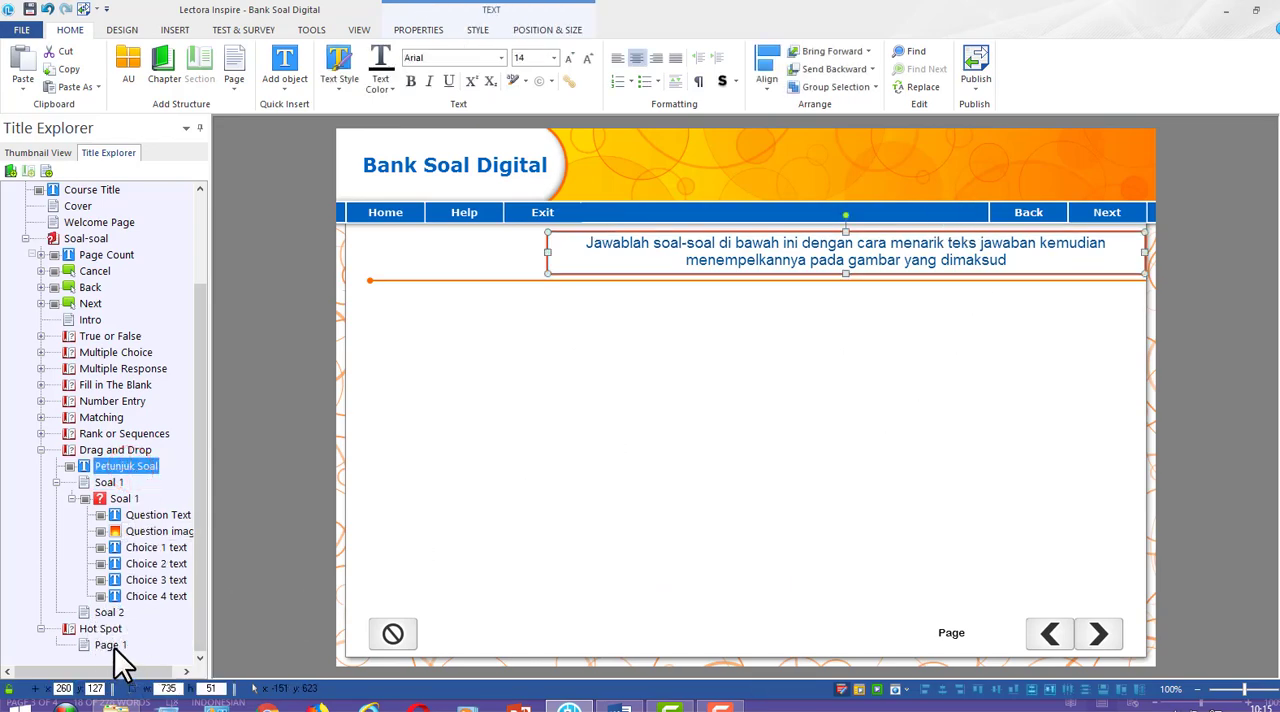
{"action": "left_click", "coordinate": [112, 646]}
{"action": "key", "text": "ctrl+v"}
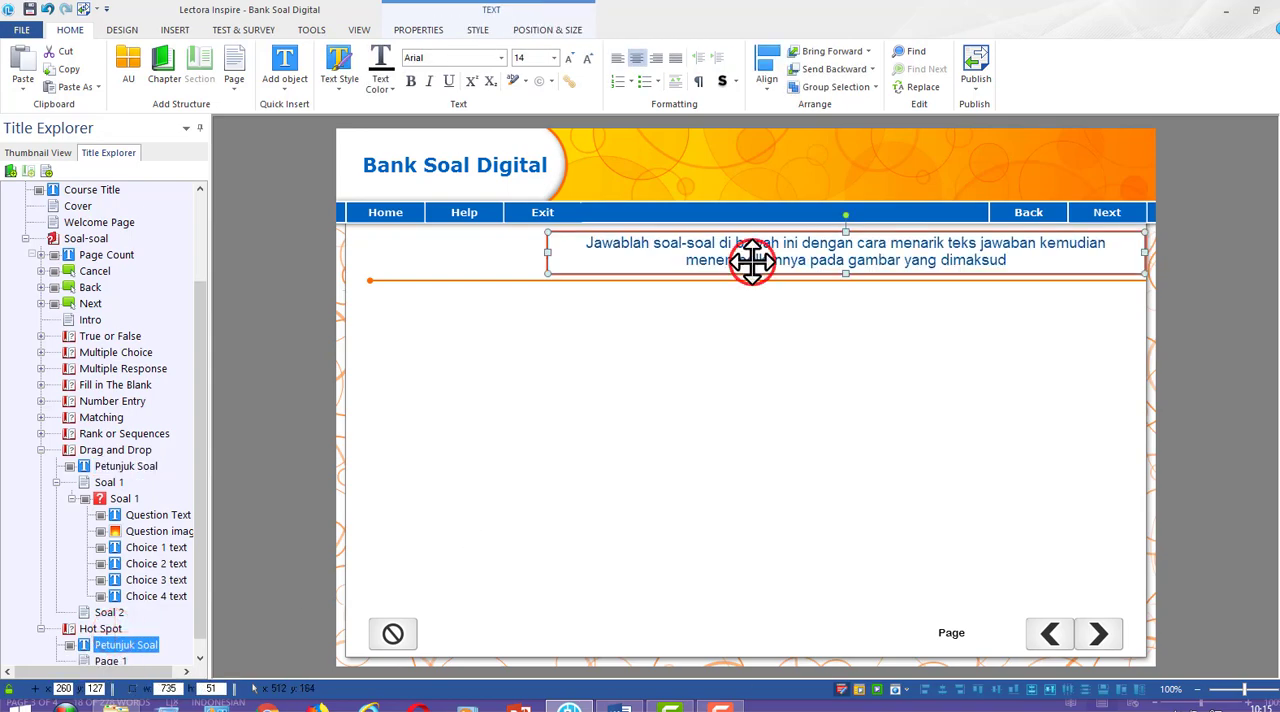
Change the Hot Spot instruction to "Jawablah soal-soal di bawah ini dengan cara klik pada tombol jawaban yang dimaksud!"
{"action": "double_click", "coordinate": [752, 260]}
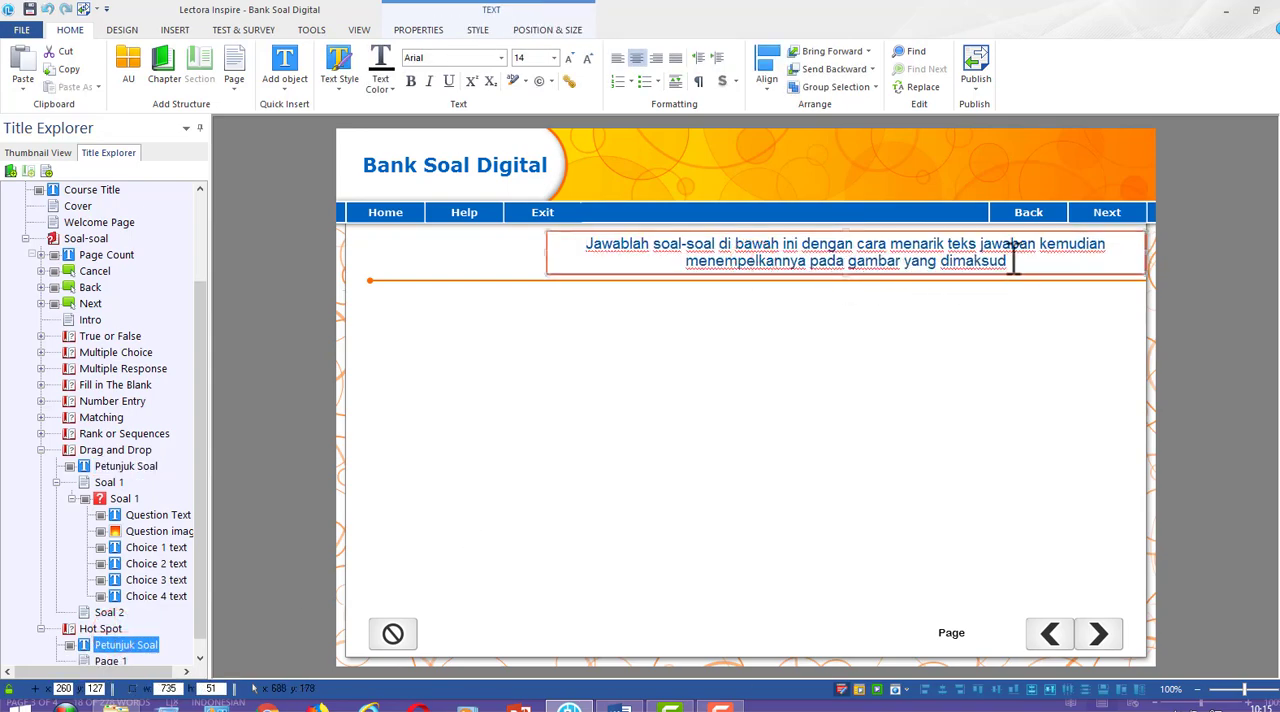
{"action": "left_click_drag", "start_coordinate": [1013, 260], "coordinate": [900, 238]}
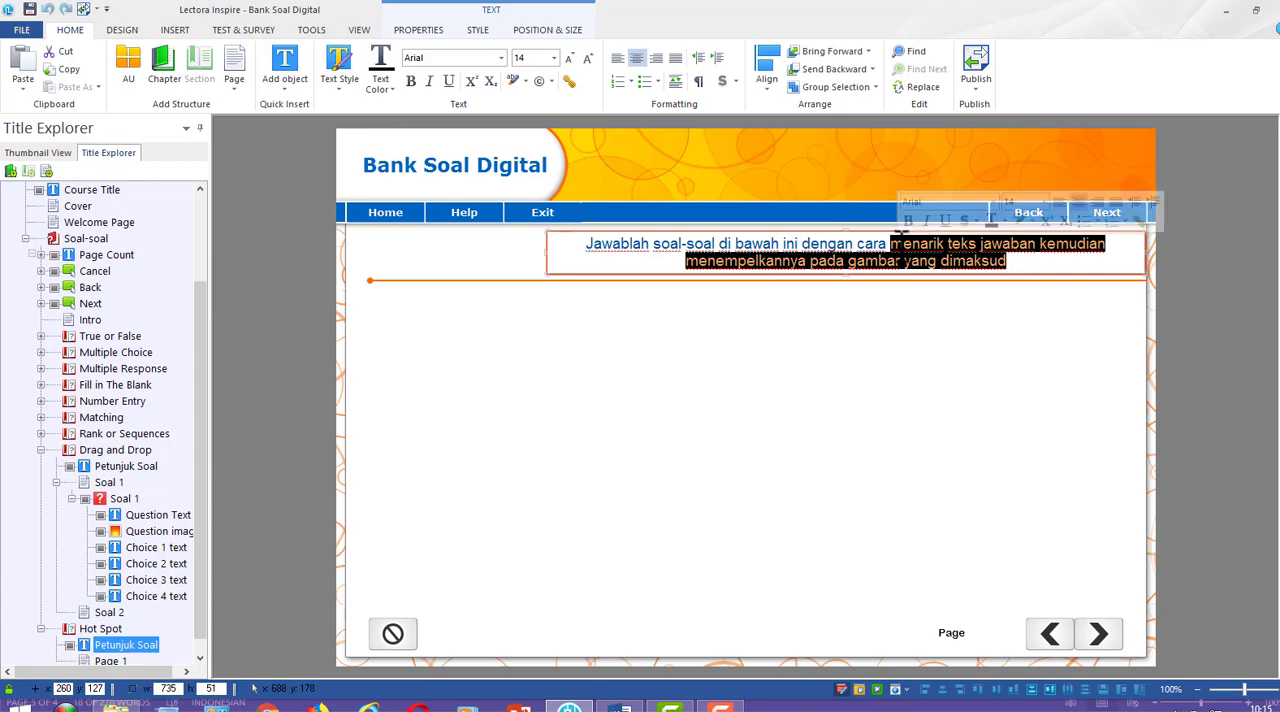
{"action": "type", "text": "klik pada"}
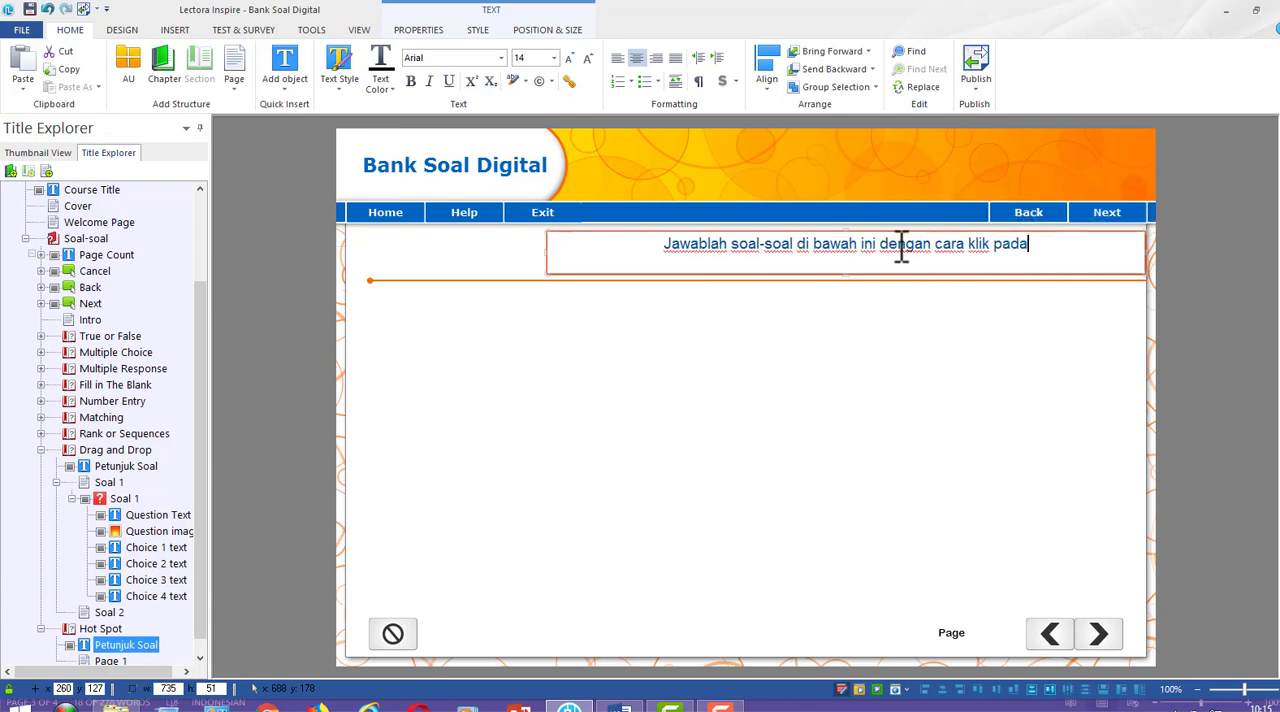
{"action": "type", "text": " pilihan"}
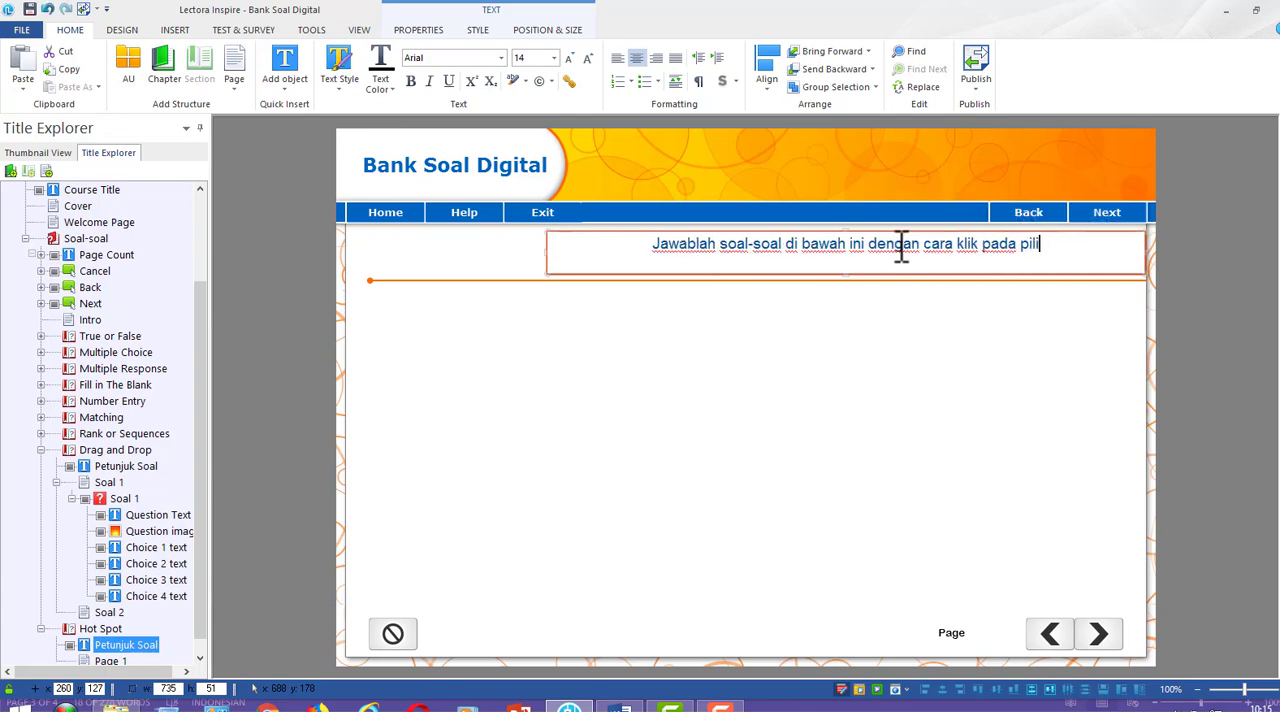
{"action": "key", "text": "BackSpace"}
{"action": "key", "text": "BackSpace"}
{"action": "key", "text": "BackSpace"}
{"action": "key", "text": "BackSpace"}
{"action": "key", "text": "BackSpace"}
{"action": "key", "text": "BackSpace"}
{"action": "key", "text": "BackSpace"}
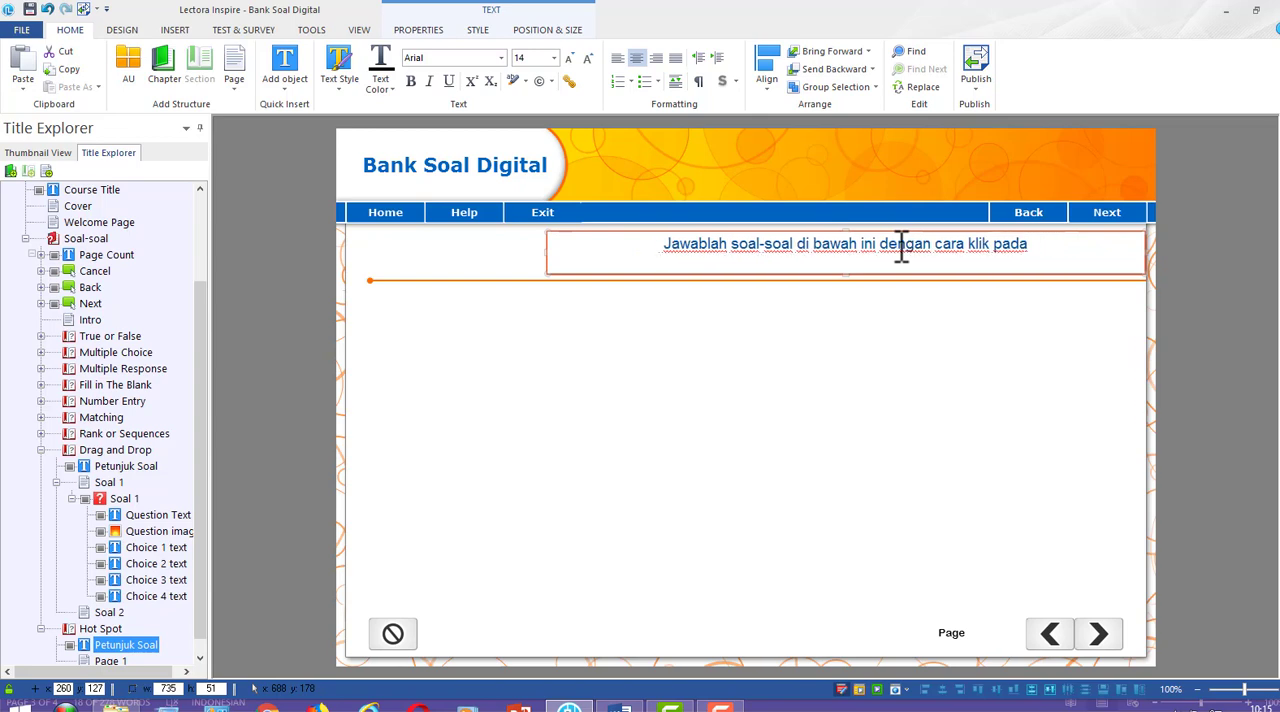
{"action": "type", "text": "tombol"}
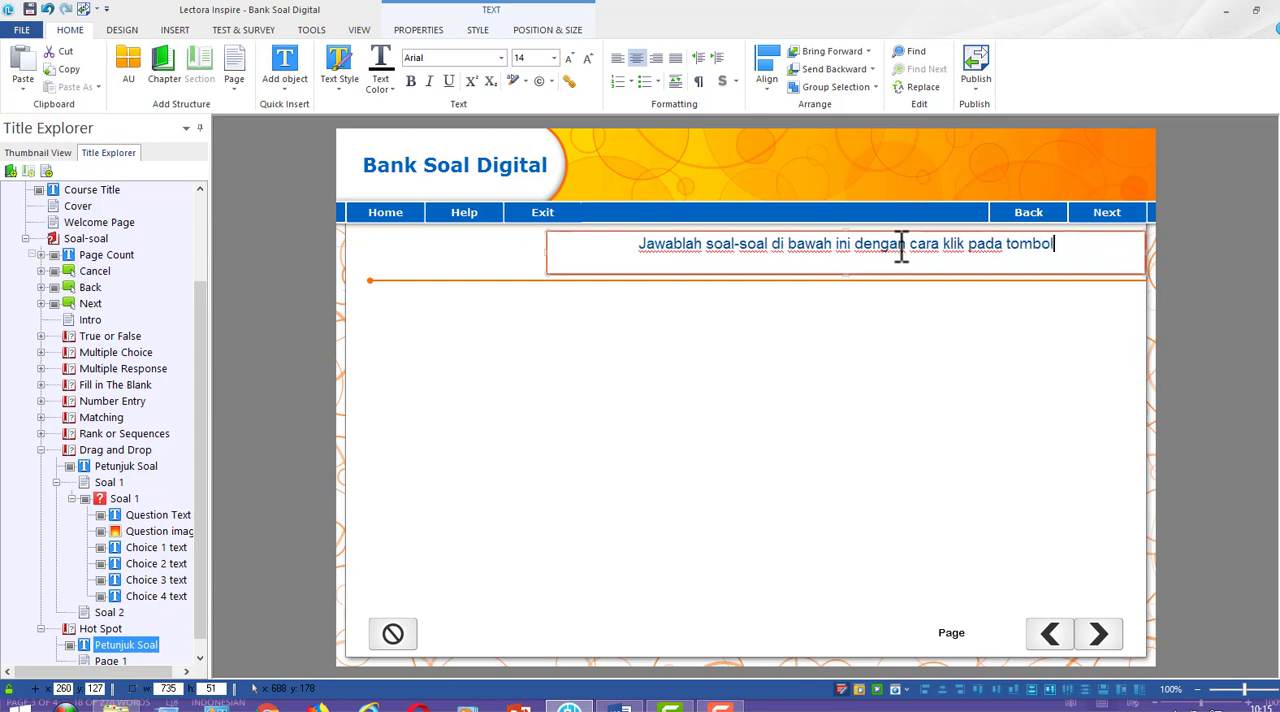
{"action": "type", "text": " jawaban yang dimaksud"}
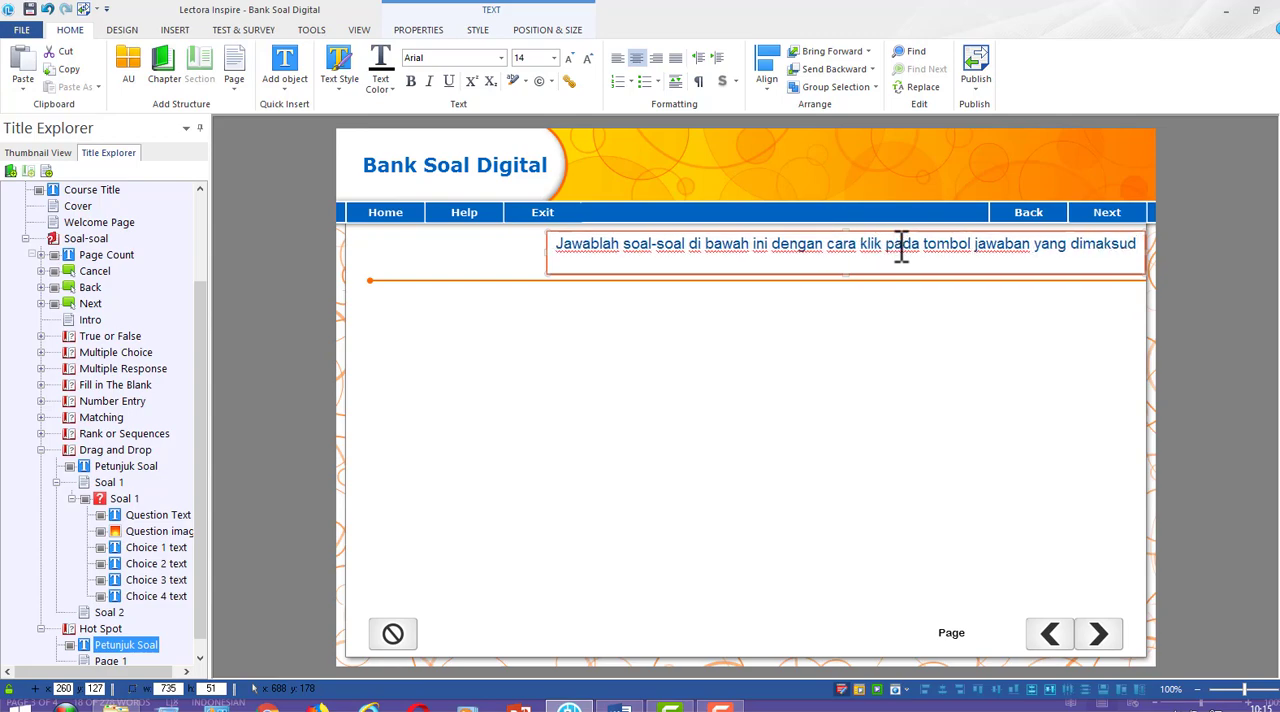
{"action": "type", "text": "!"}
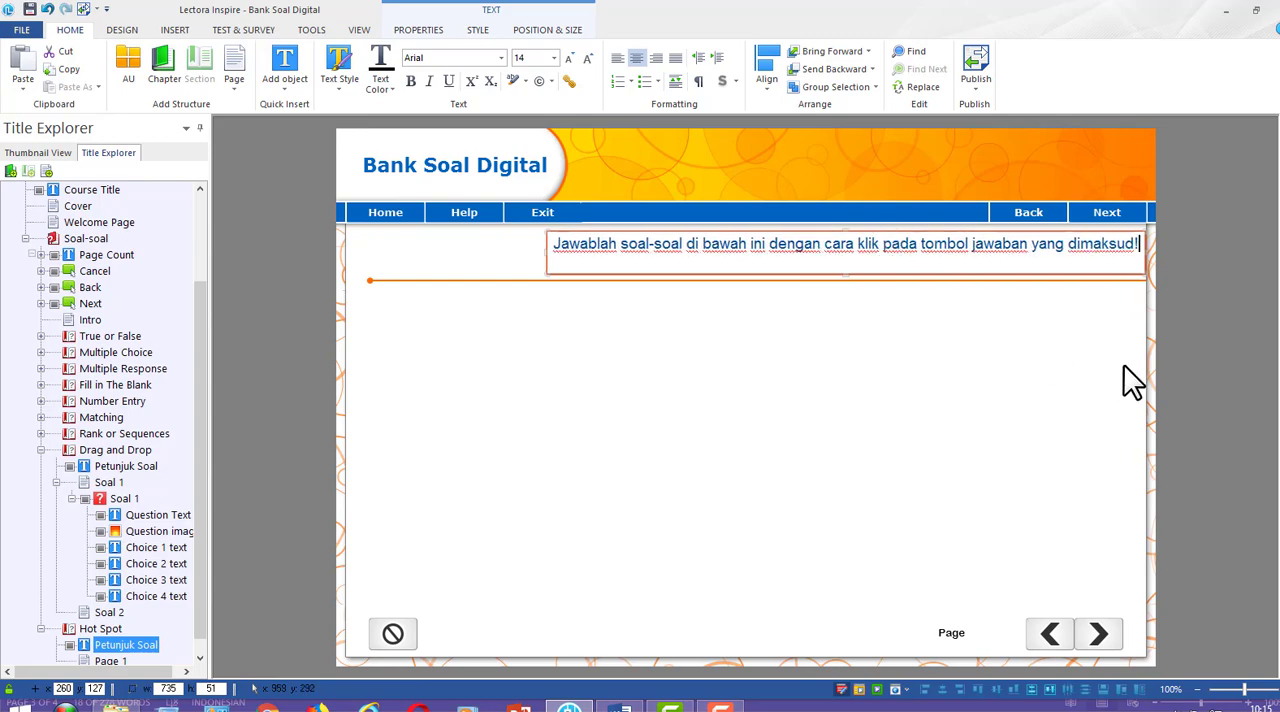
{"action": "left_click", "coordinate": [1208, 310]}
Rename Page 1 of the Hot Spot section as Soal 1
{"action": "left_click_drag", "start_coordinate": [198, 596], "coordinate": [198, 613]}
{"action": "left_click", "coordinate": [96, 644]}
{"action": "left_click", "coordinate": [102, 647]}
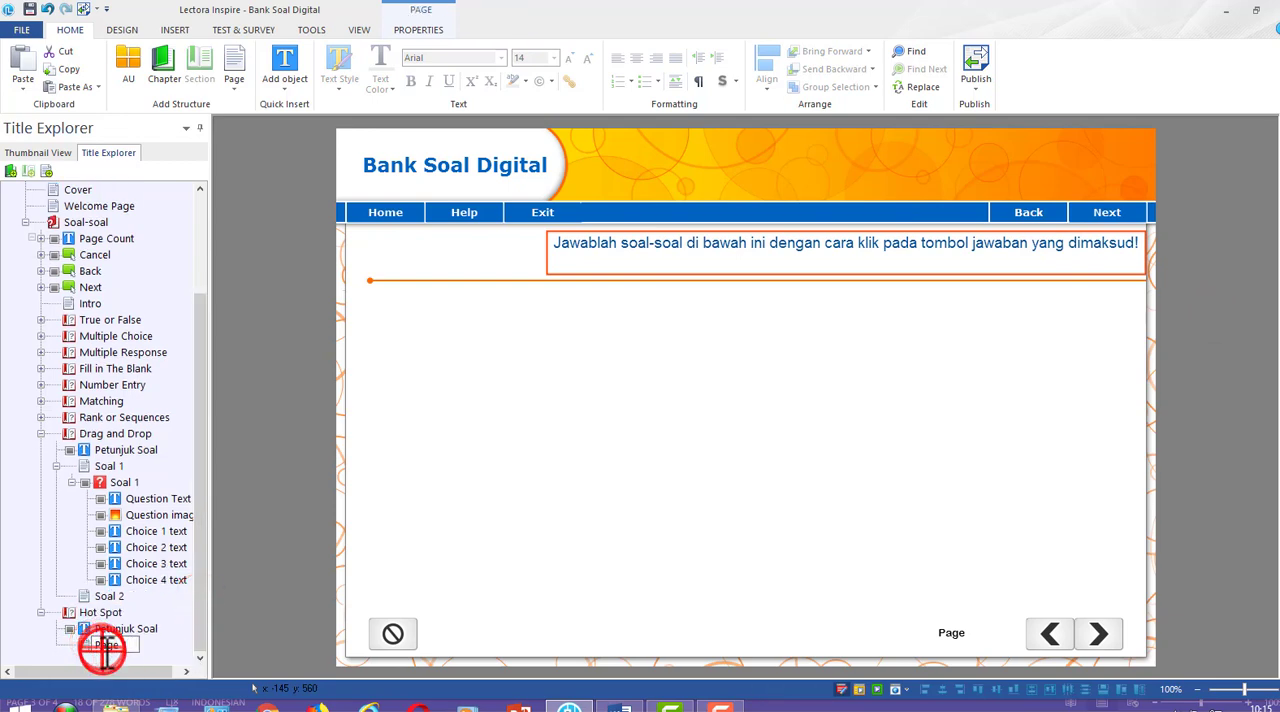
{"action": "type", "text": "Soal"}
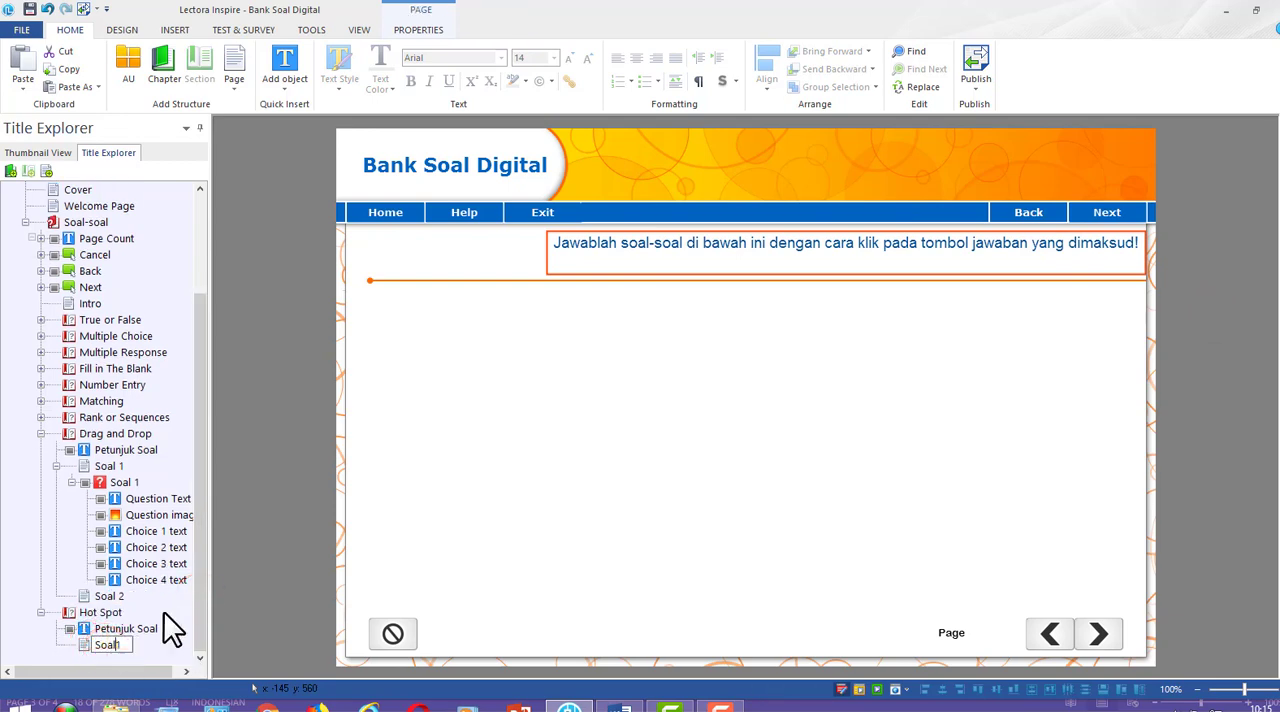
{"action": "type", "text": " 1"}
Add a second page to the Hot Spot section and name it Soal 2
{"action": "left_click", "coordinate": [230, 68]}
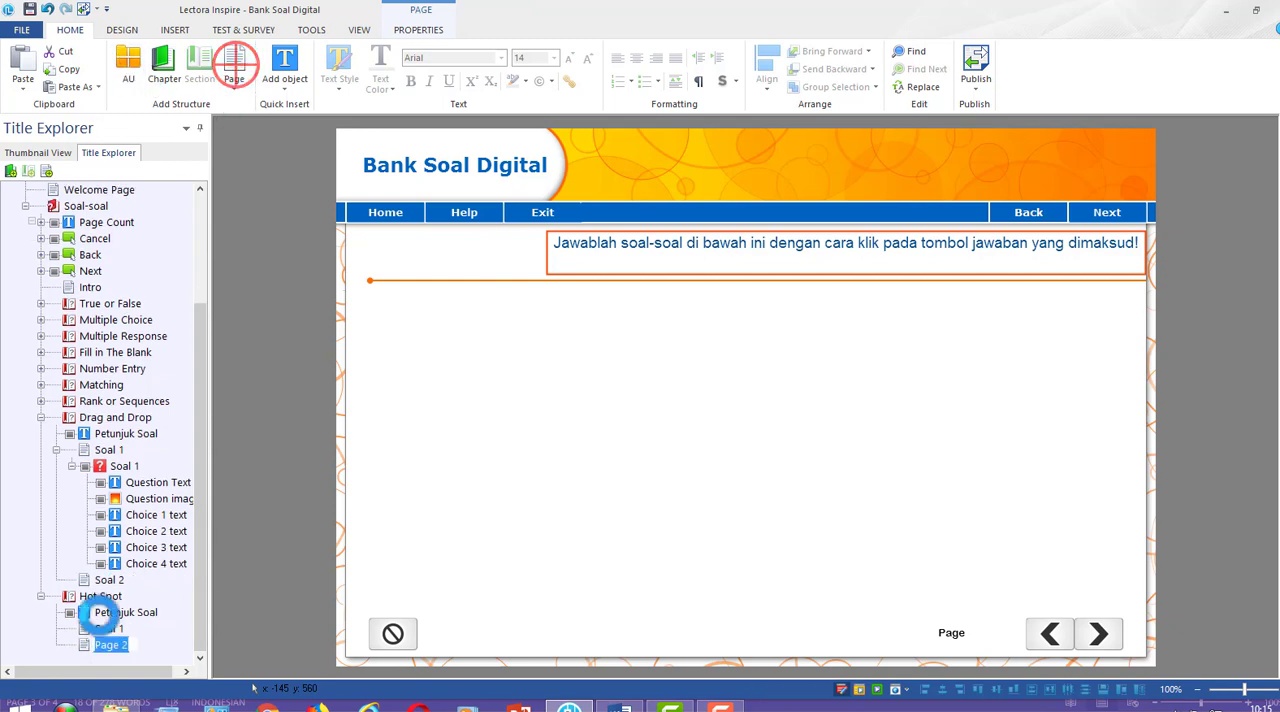
{"action": "left_click", "coordinate": [114, 645]}
{"action": "type", "text": "Soal"}
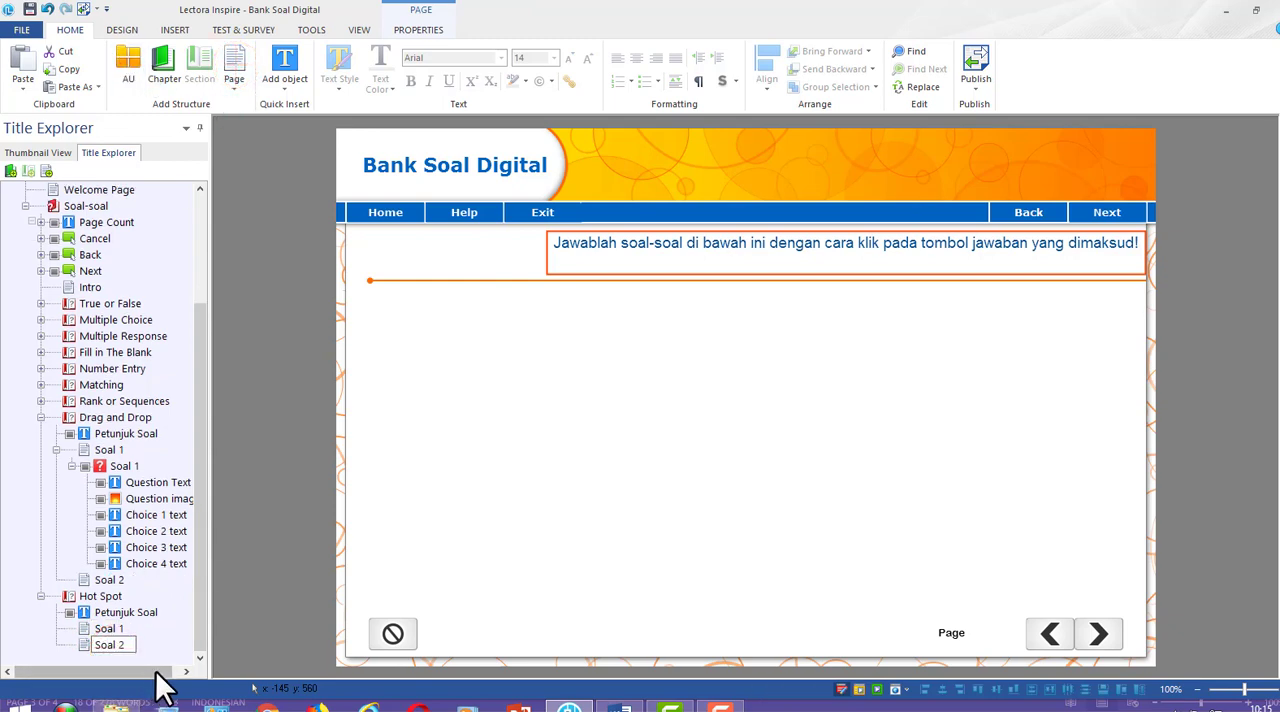
{"action": "left_click", "coordinate": [153, 648]}
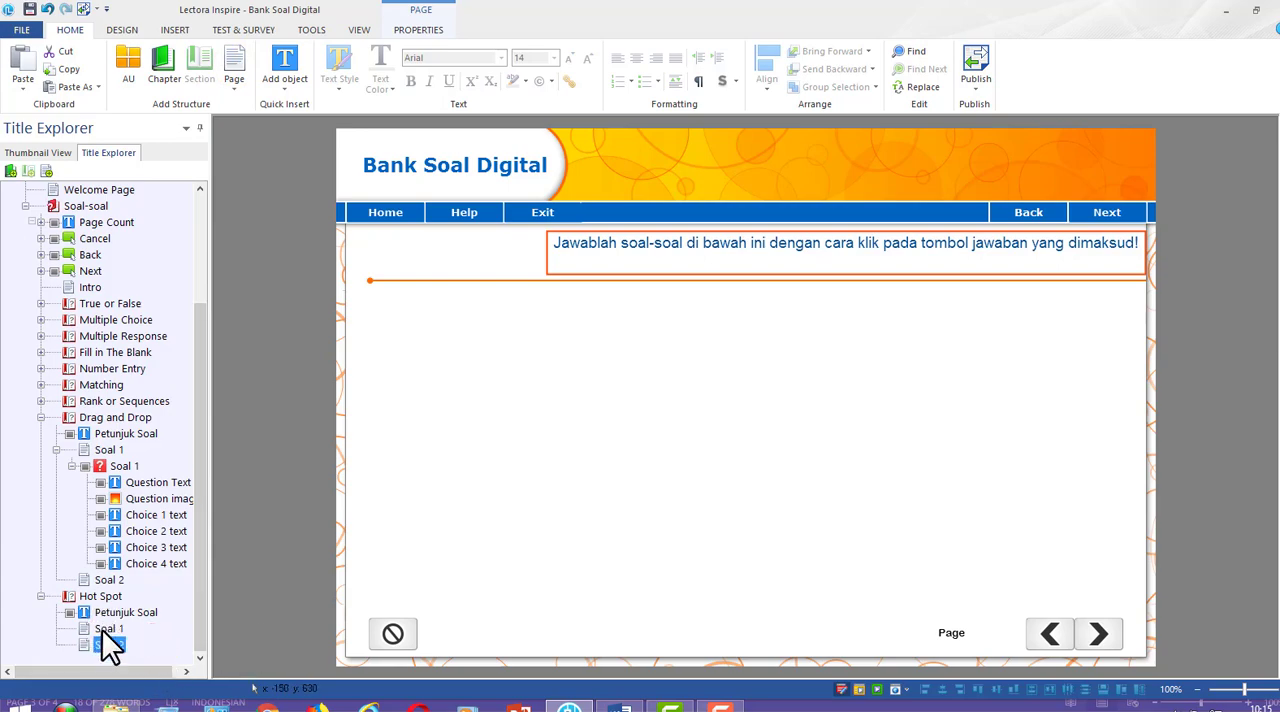
Create a Hot Spot question on the Hot Spot section's Soal 1 page and name it Soal 1
{"action": "left_click", "coordinate": [108, 628]}
{"action": "left_click", "coordinate": [243, 29]}
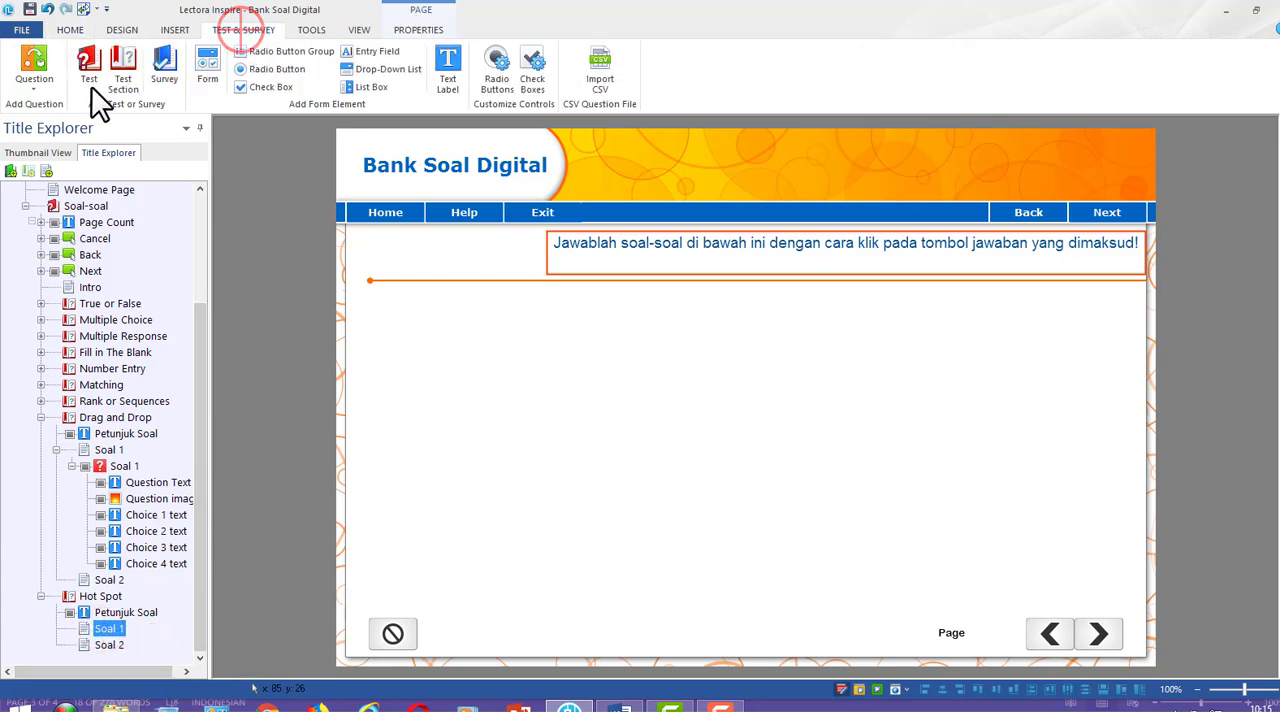
{"action": "left_click", "coordinate": [20, 92]}
{"action": "left_click", "coordinate": [66, 272]}
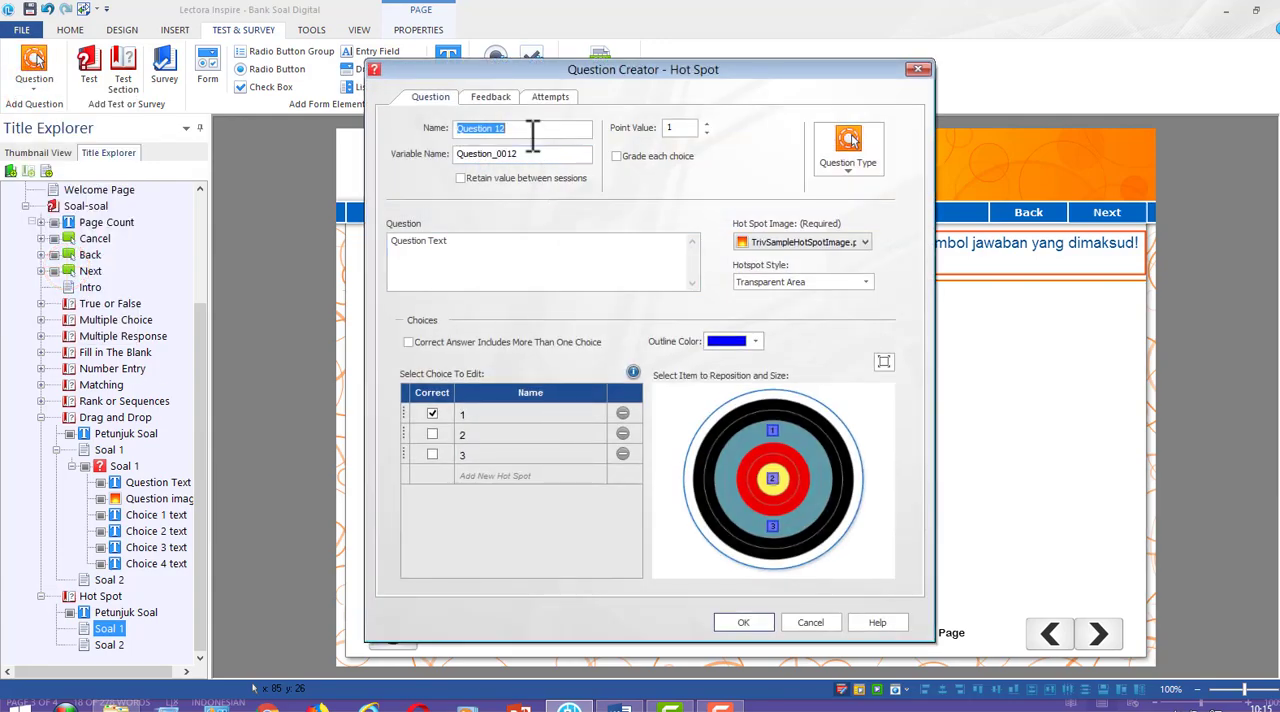
{"action": "left_click", "coordinate": [515, 245]}
Copy "Perhatikan gambar di bawah ini. Pilihlah nomor yang menunjukkan bagian sporangium!" from the Word draft into the Hot Spot question text
{"action": "left_click", "coordinate": [617, 706]}
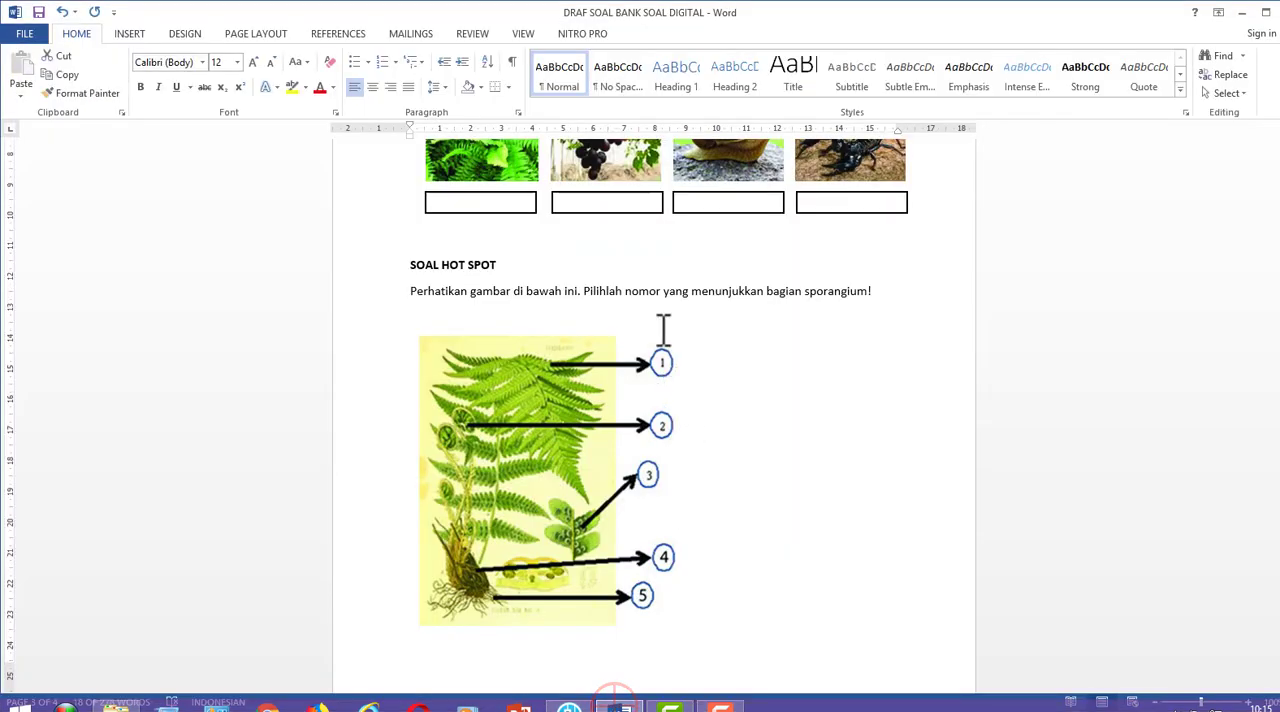
{"action": "left_click", "coordinate": [634, 290]}
{"action": "left_click_drag", "start_coordinate": [900, 291], "coordinate": [374, 295]}
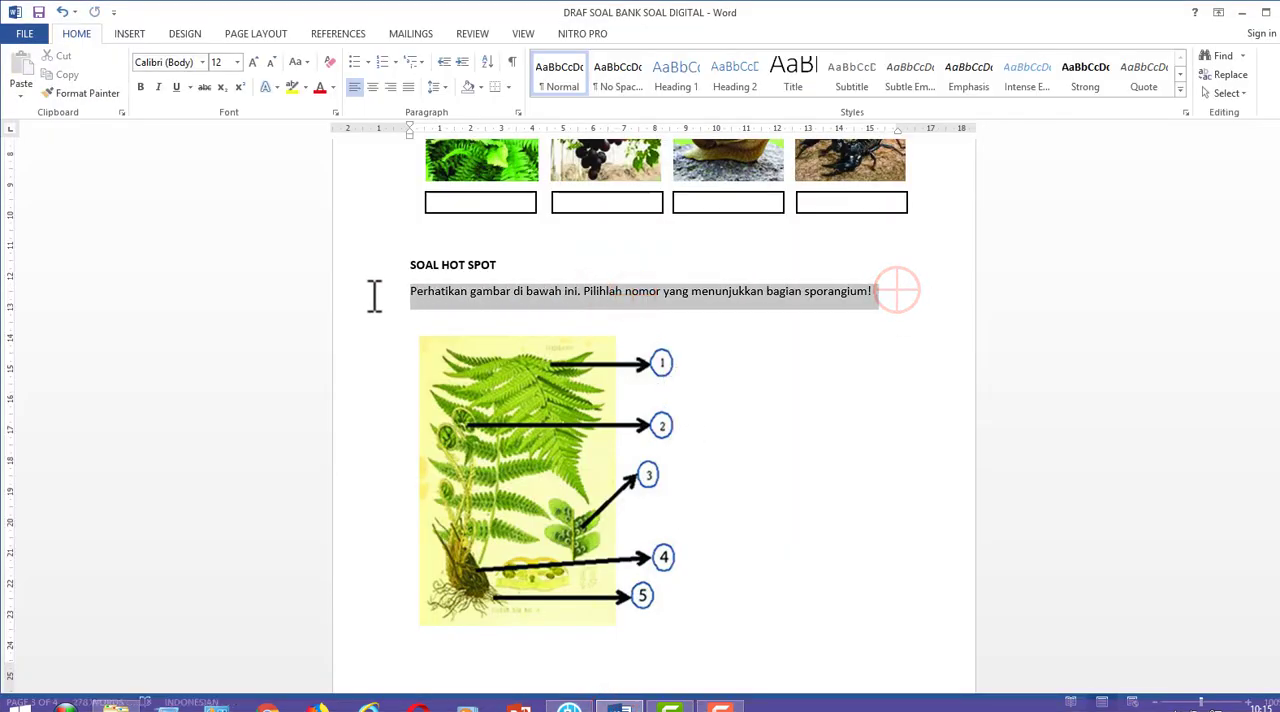
{"action": "key", "text": "ctrl+c"}
{"action": "left_click", "coordinate": [569, 706]}
{"action": "left_click", "coordinate": [489, 250]}
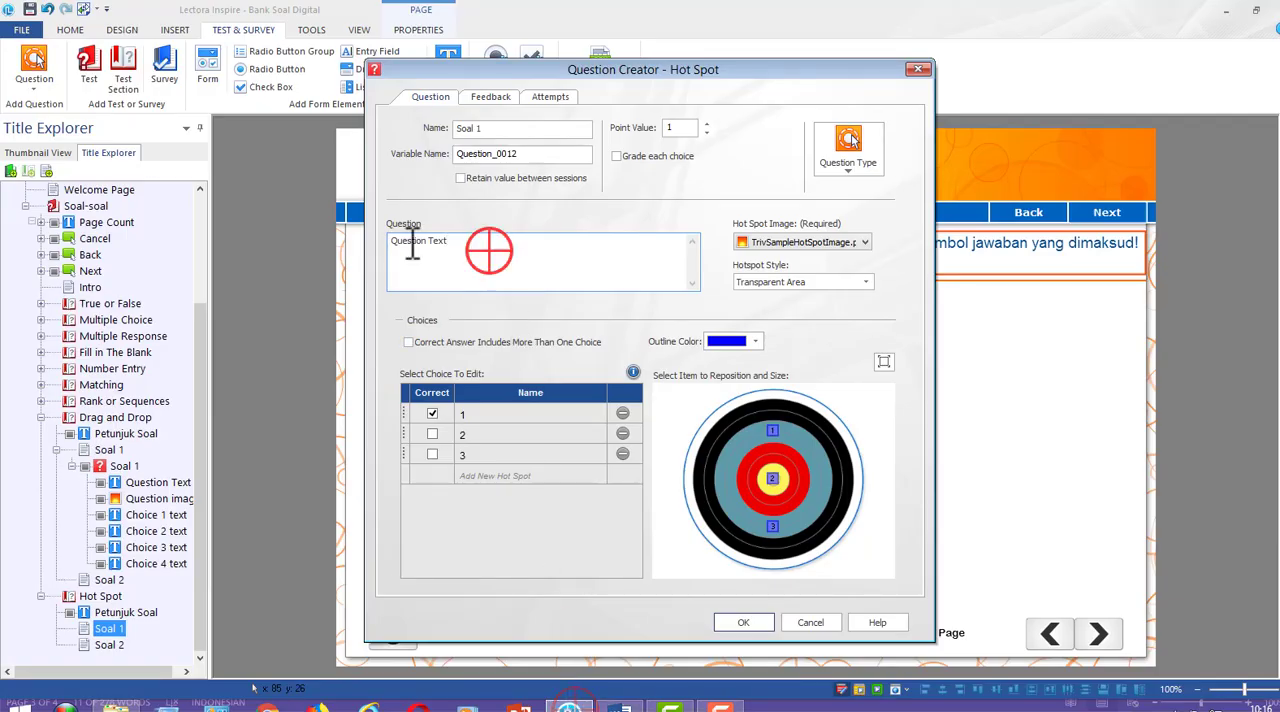
{"action": "key", "text": "ctrl+a"}
{"action": "key", "text": "ctrl+v"}
Use Gambar Hot Spot.png as the question's hot spot image and add a fourth hot spot choice named 4
{"action": "left_click", "coordinate": [835, 241]}
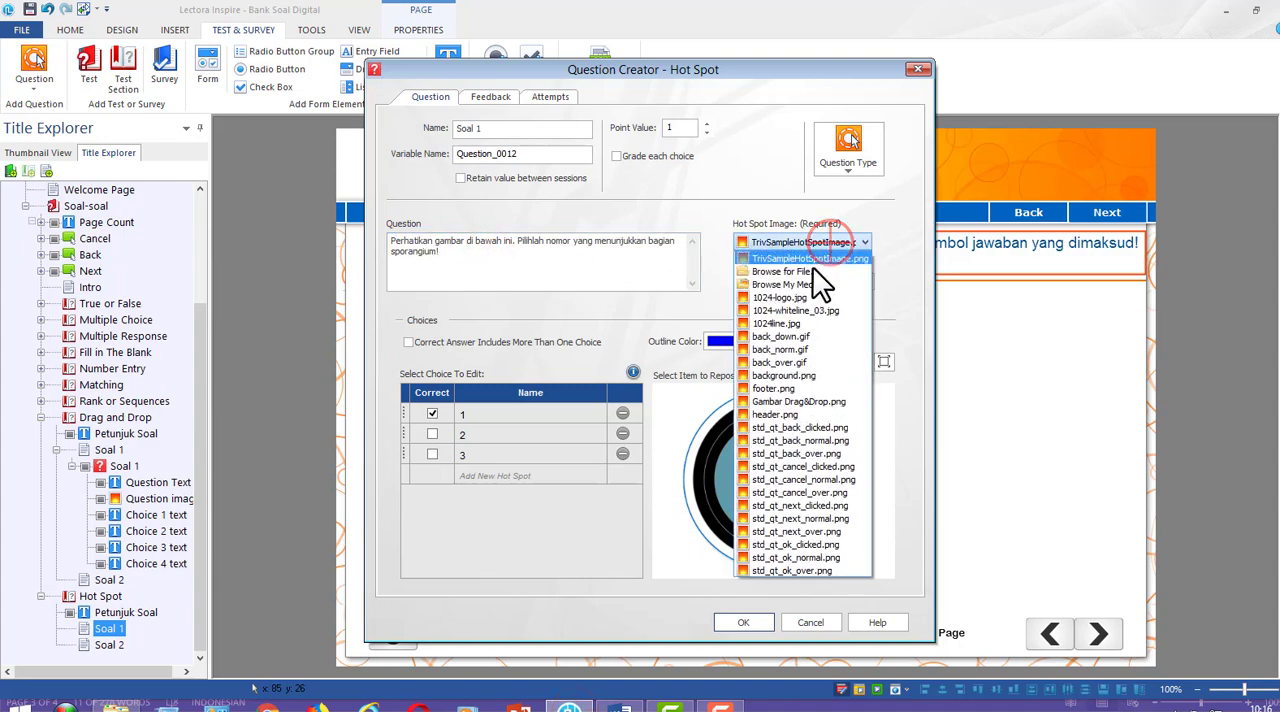
{"action": "left_click", "coordinate": [807, 272]}
{"action": "left_click", "coordinate": [515, 300]}
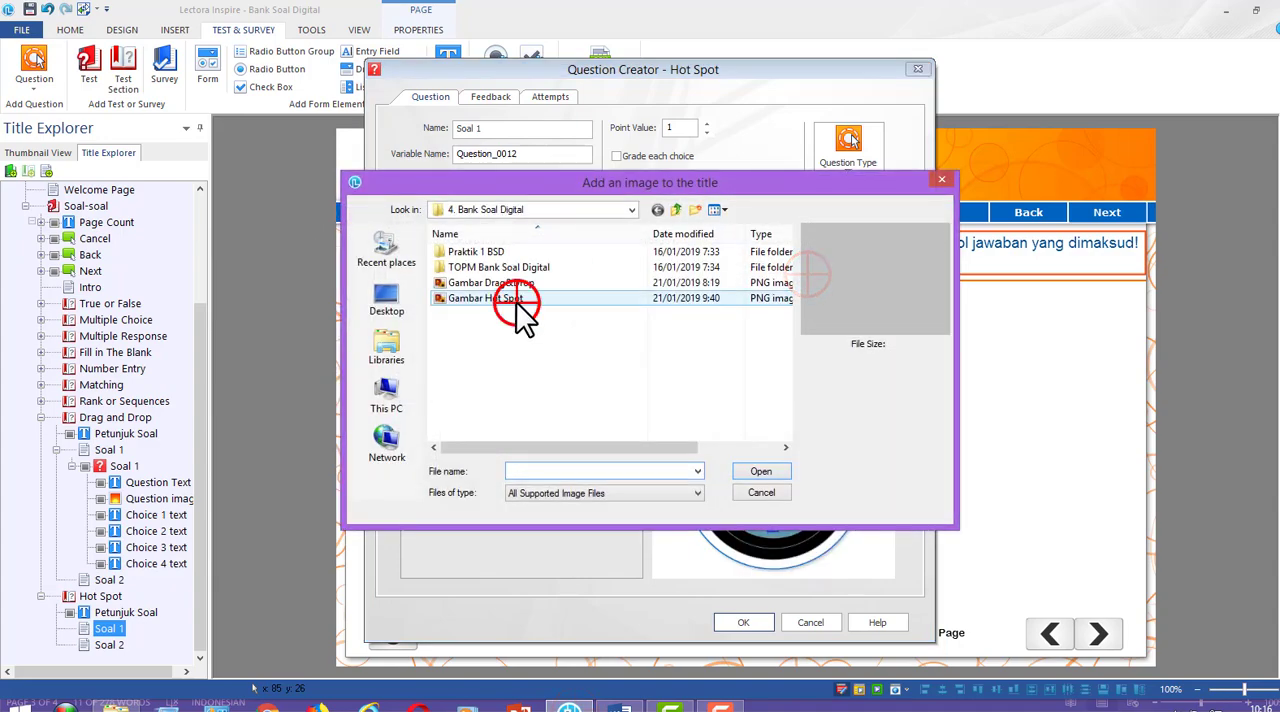
{"action": "left_click", "coordinate": [762, 472]}
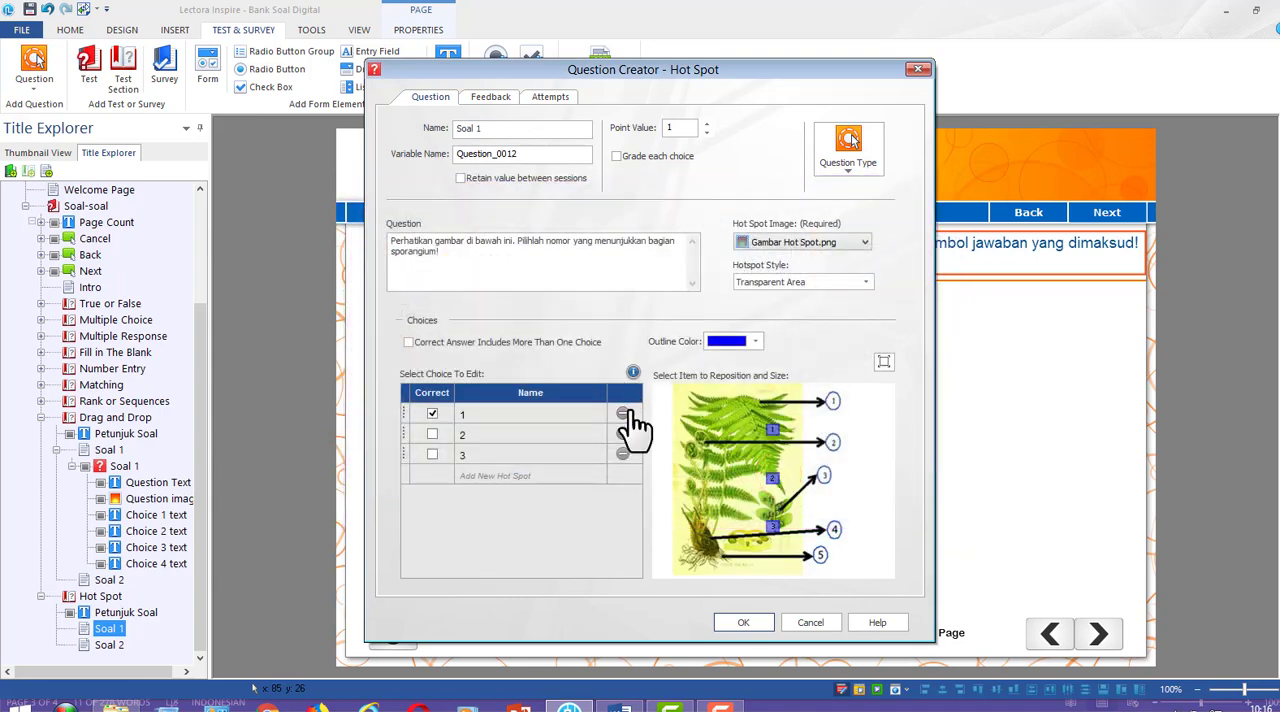
{"action": "left_click", "coordinate": [474, 475]}
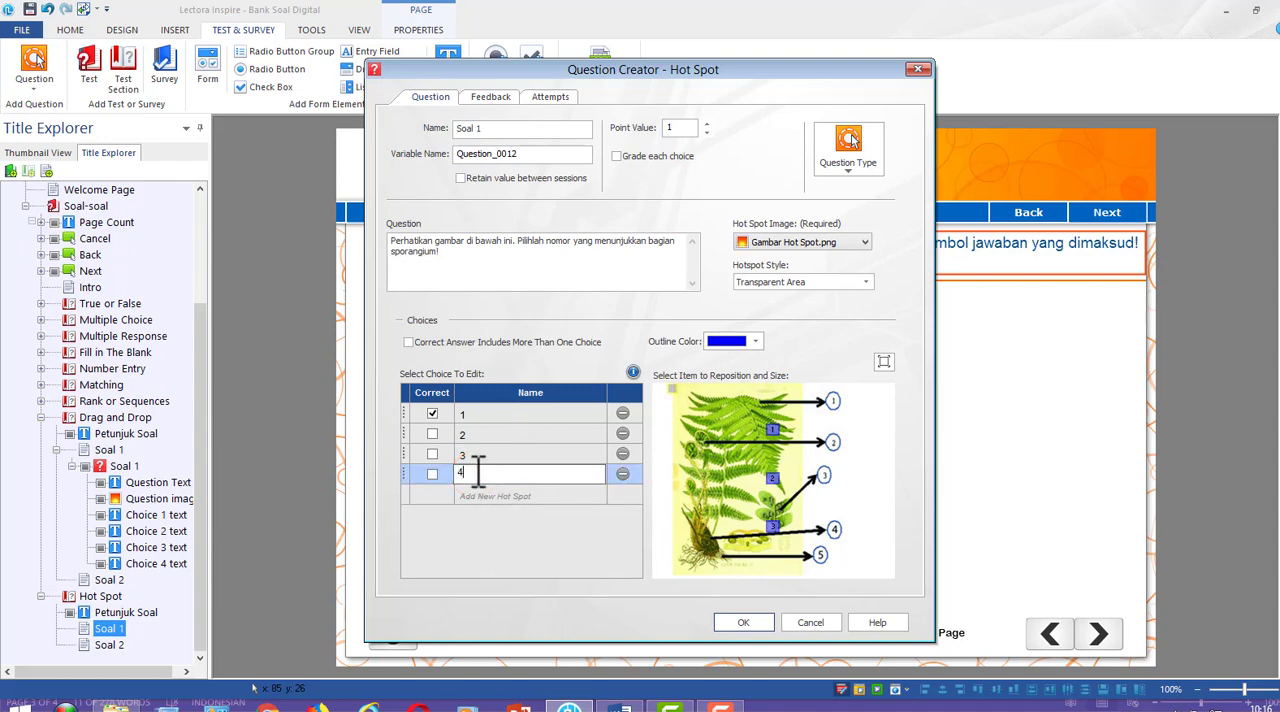
{"action": "left_click", "coordinate": [479, 459]}
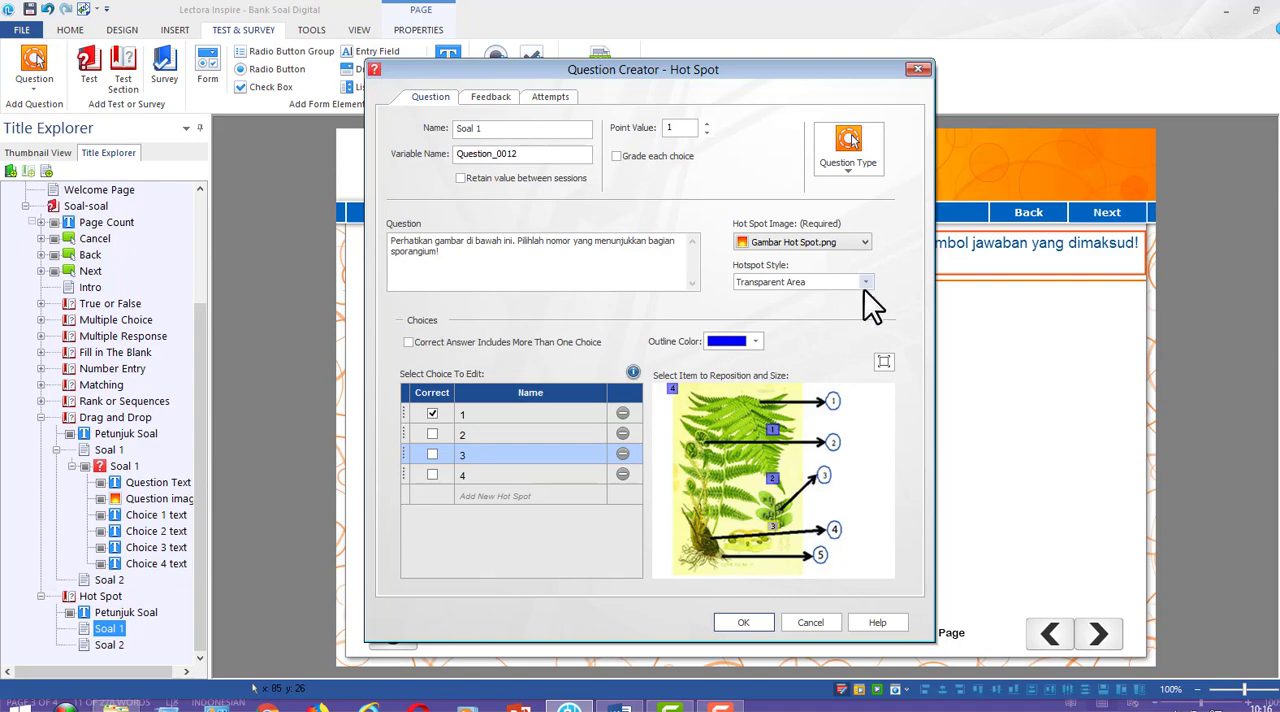
Try enlarging and repositioning the transparent area of hot spot 1 on the fern image
{"action": "mouse_move", "coordinate": [772, 430]}
{"action": "left_mouse_down"}
{"action": "mouse_move", "coordinate": [867, 430]}
{"action": "mouse_move", "coordinate": [843, 436]}
{"action": "mouse_move", "coordinate": [842, 458]}
{"action": "left_mouse_up"}
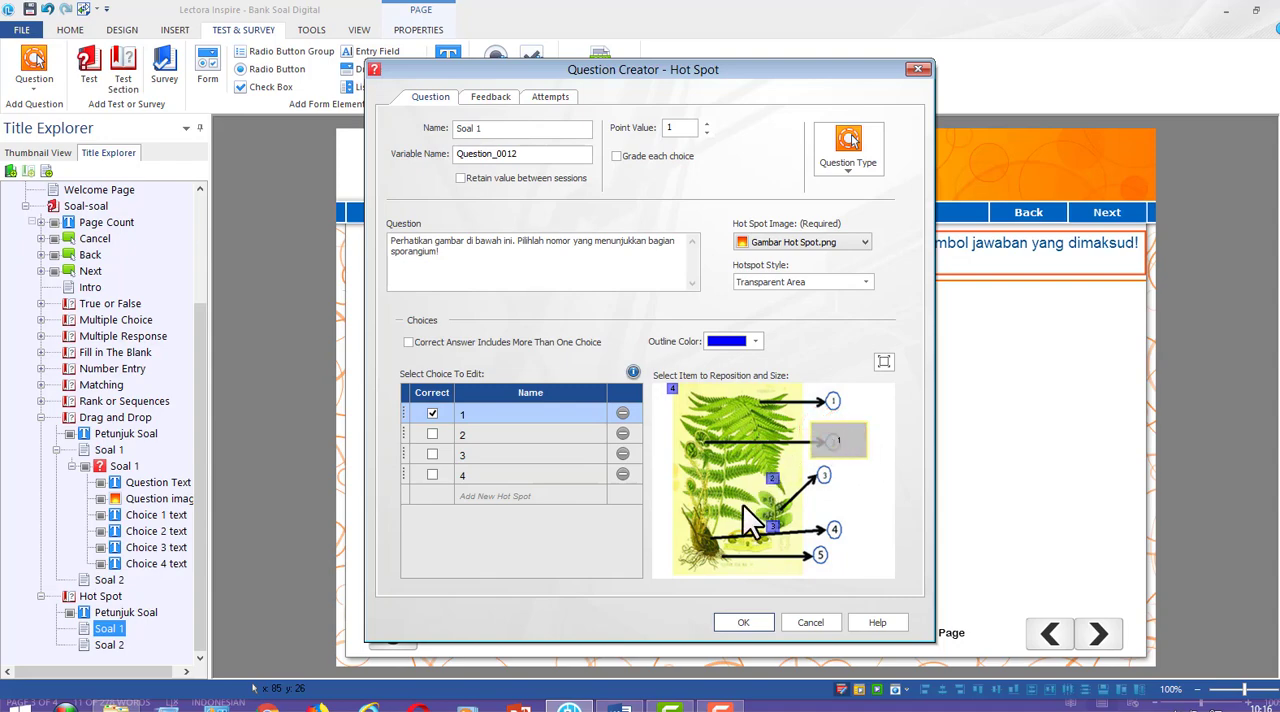
{"action": "left_click", "coordinate": [849, 436]}
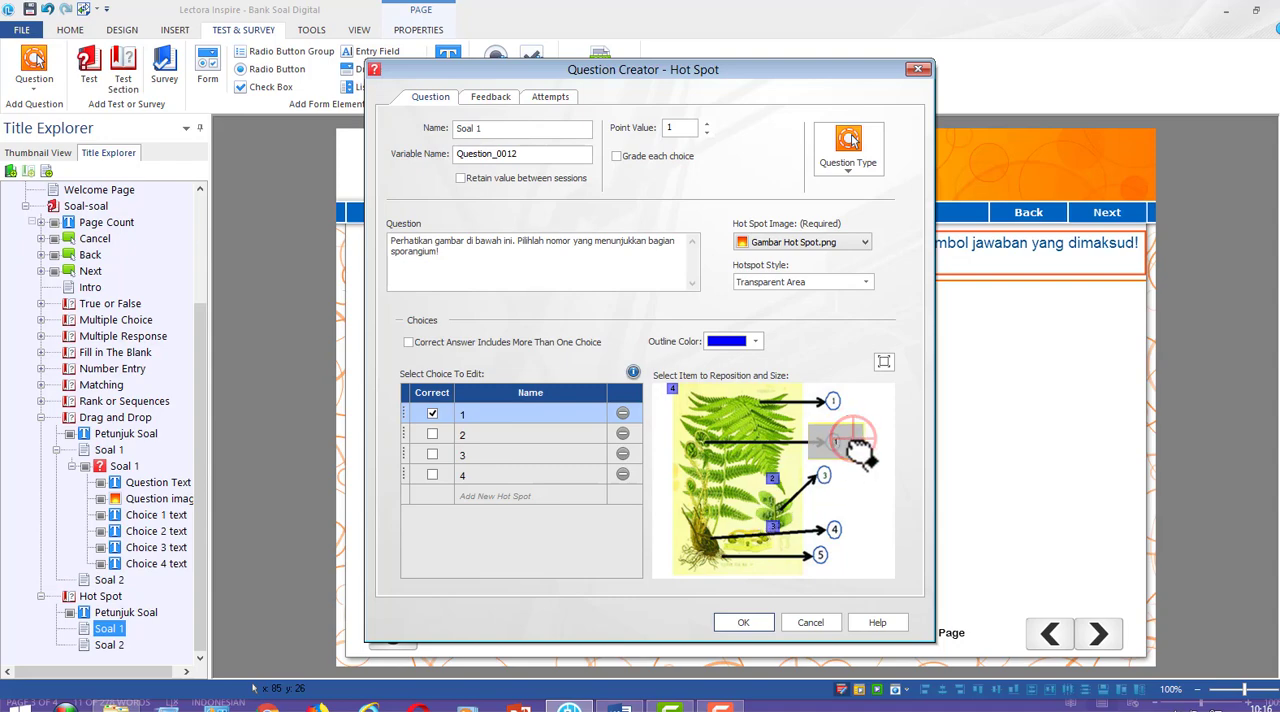
{"action": "left_click_drag", "start_coordinate": [855, 445], "coordinate": [800, 505]}
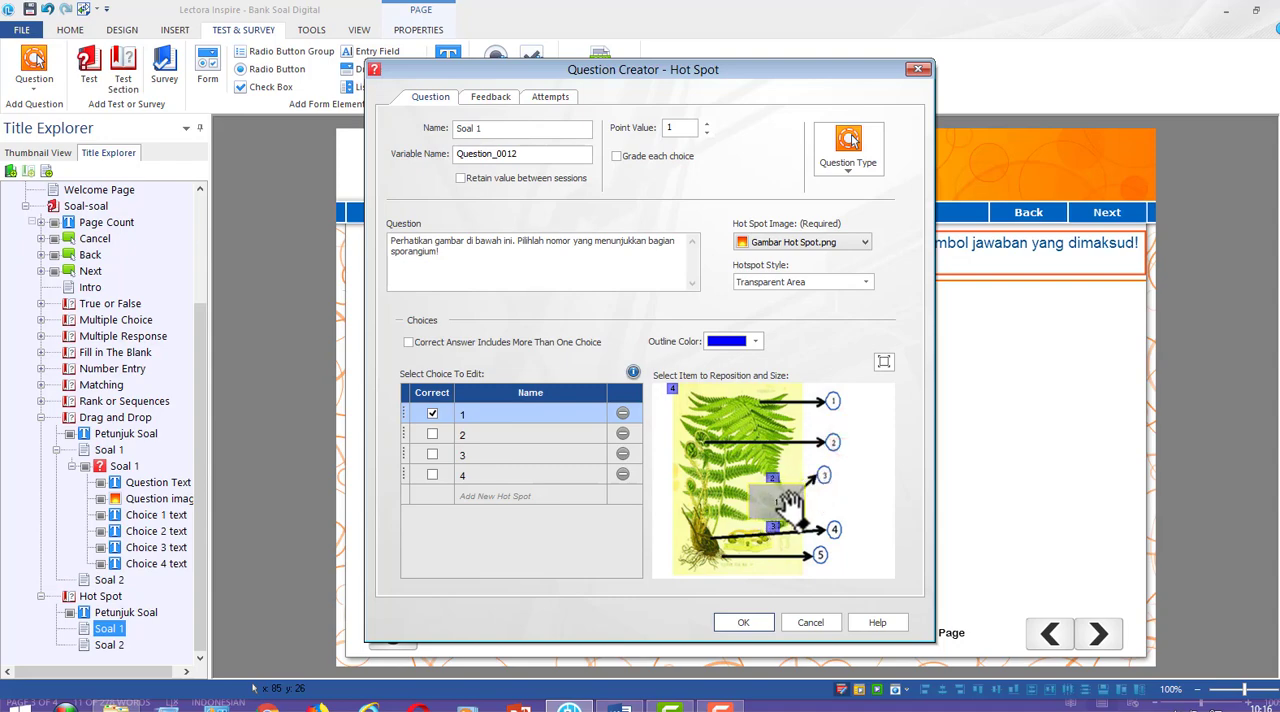
{"action": "left_click_drag", "start_coordinate": [787, 502], "coordinate": [786, 433]}
Change the hotspot style to Radio Button/Check Box and place hot spot 1 beside number 3 on the fern image
{"action": "left_click", "coordinate": [857, 280]}
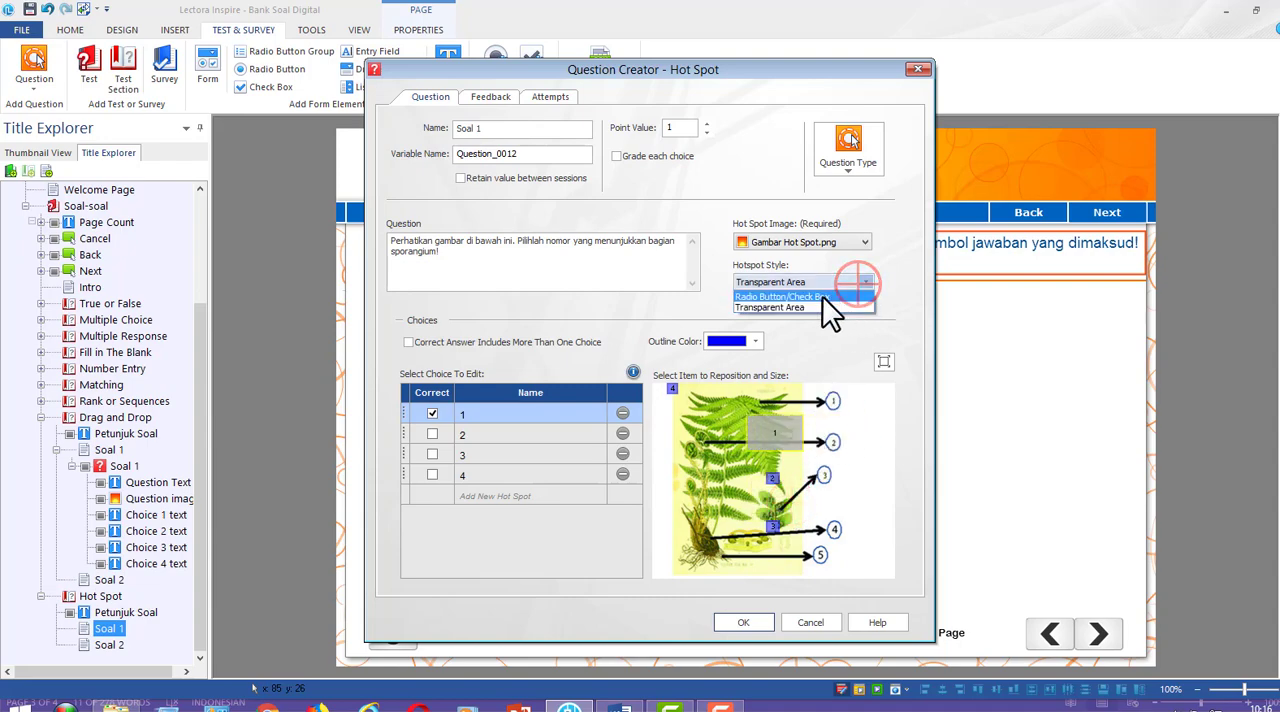
{"action": "left_click", "coordinate": [822, 297]}
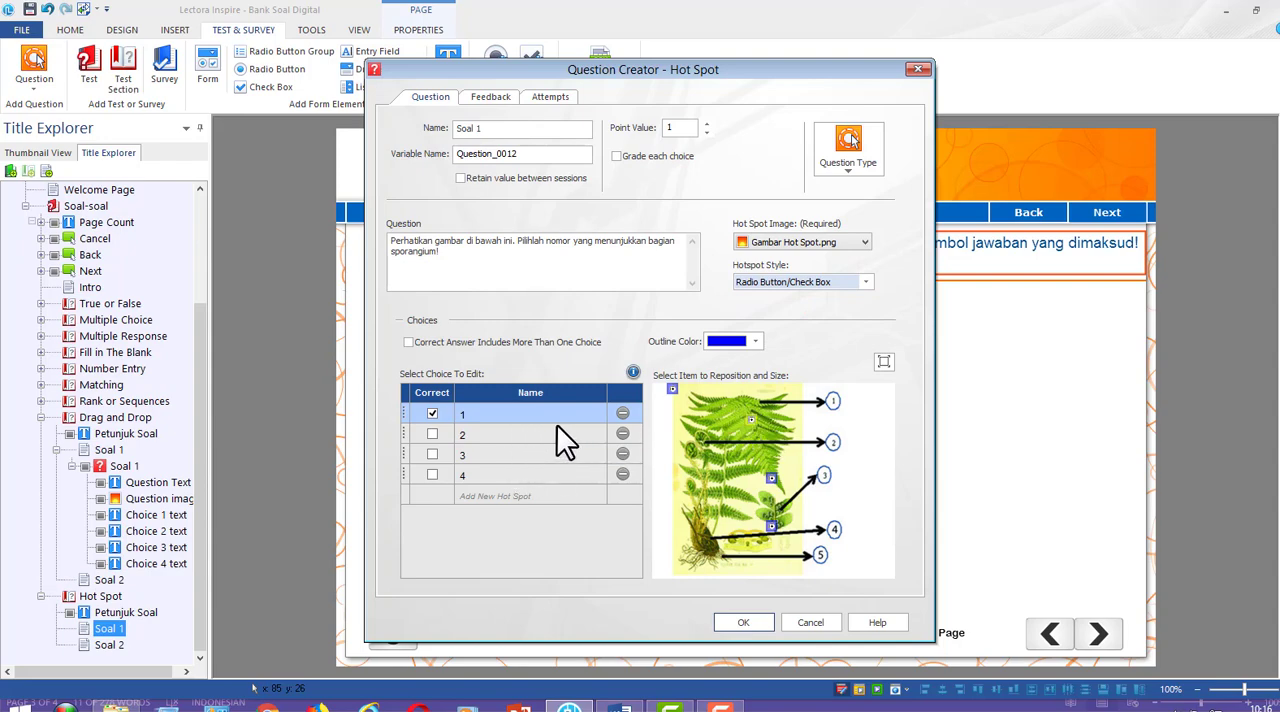
{"action": "left_click", "coordinate": [497, 450]}
{"action": "left_click", "coordinate": [500, 476]}
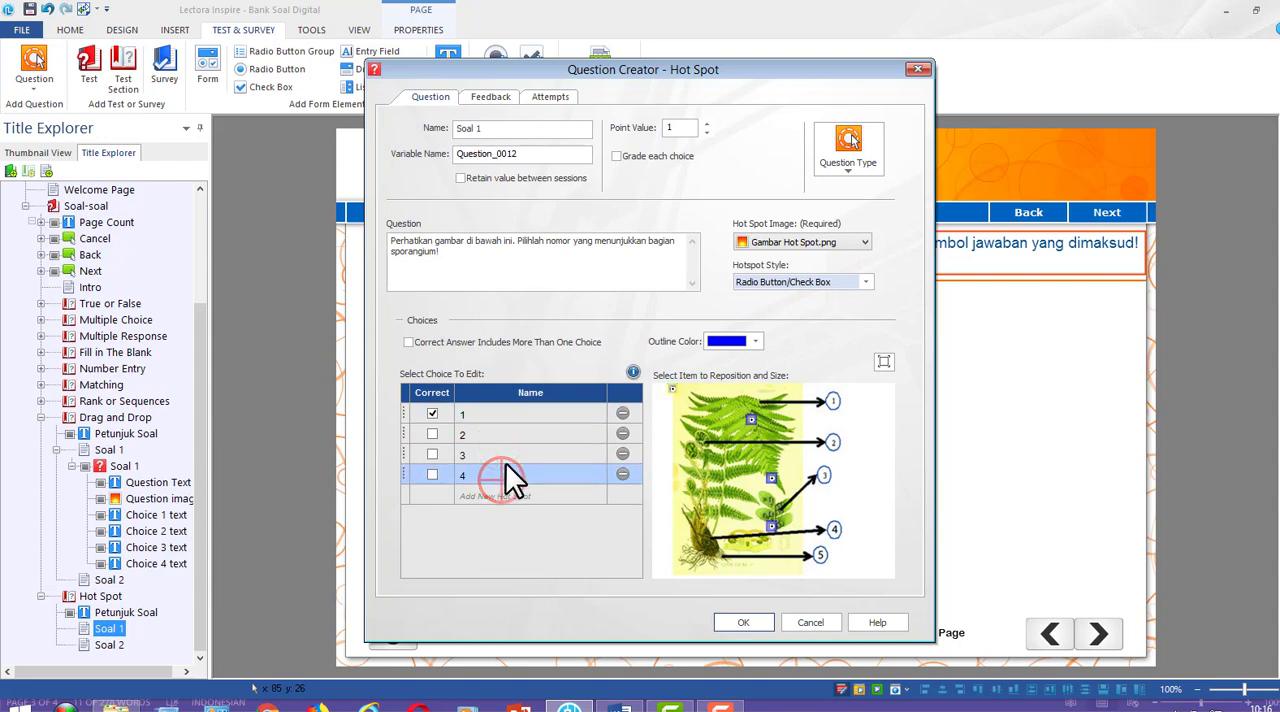
{"action": "left_click", "coordinate": [500, 415]}
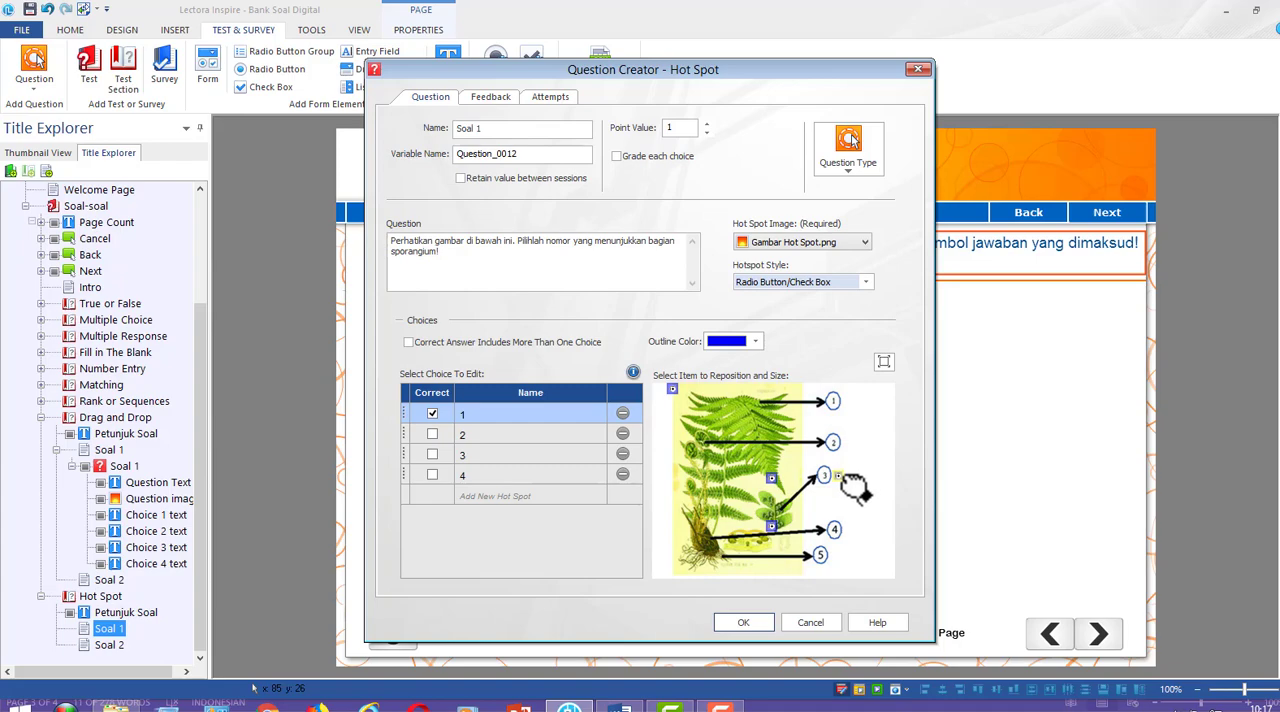
Place hot spot 4 beside number 1, hot spot 3 beside number 4 and hot spot 2 beside number 2 on the image
{"action": "left_click", "coordinate": [519, 438]}
{"action": "left_click", "coordinate": [516, 457]}
{"action": "left_click", "coordinate": [514, 478]}
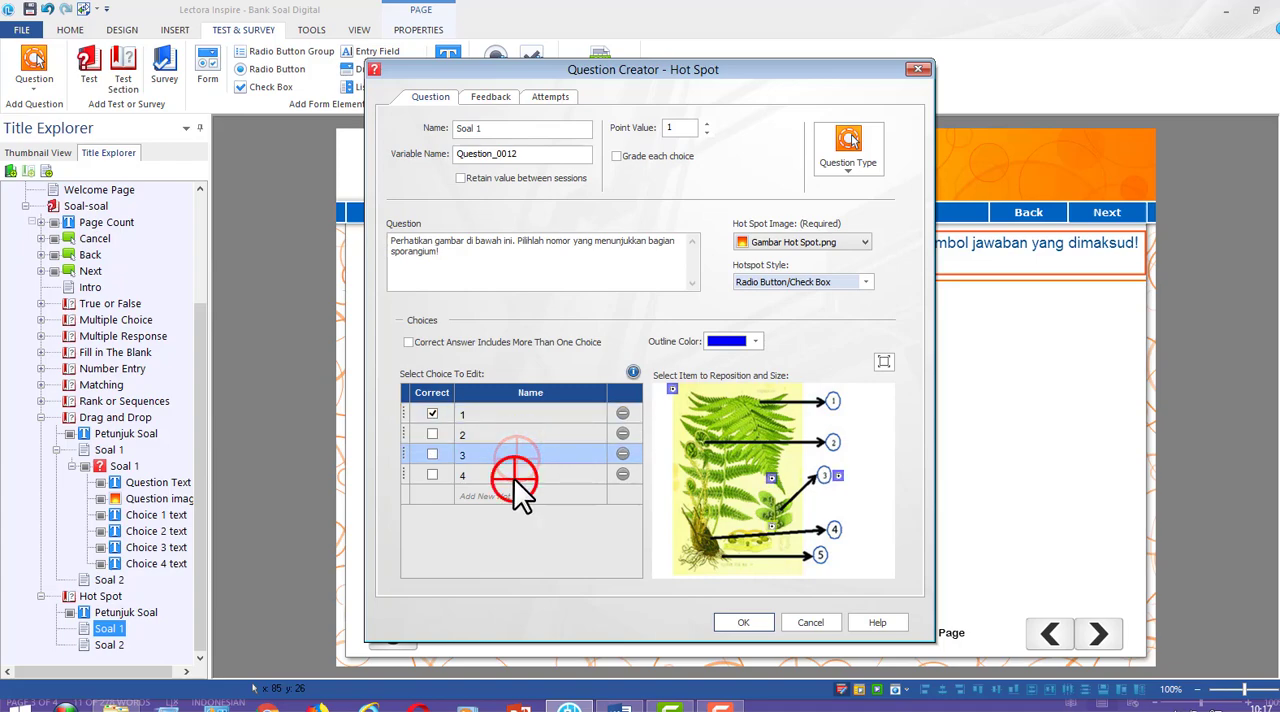
{"action": "left_click_drag", "start_coordinate": [672, 385], "coordinate": [860, 396]}
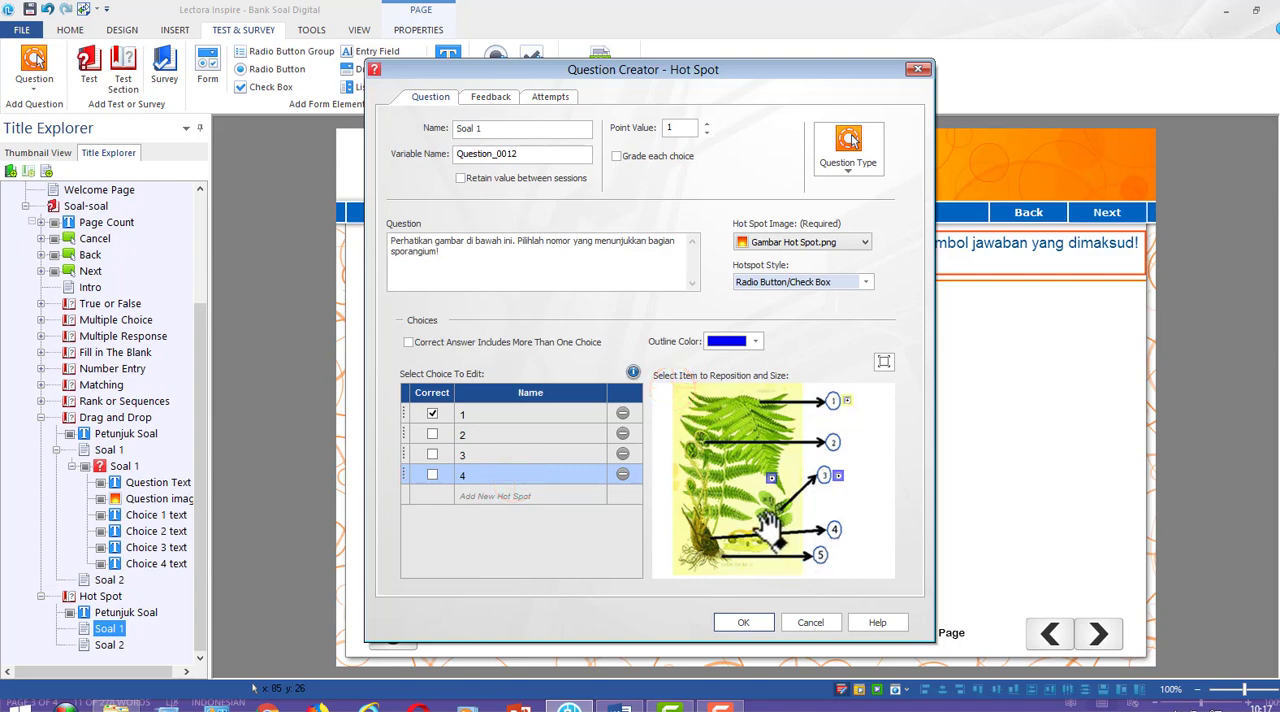
{"action": "left_click_drag", "start_coordinate": [771, 525], "coordinate": [847, 532]}
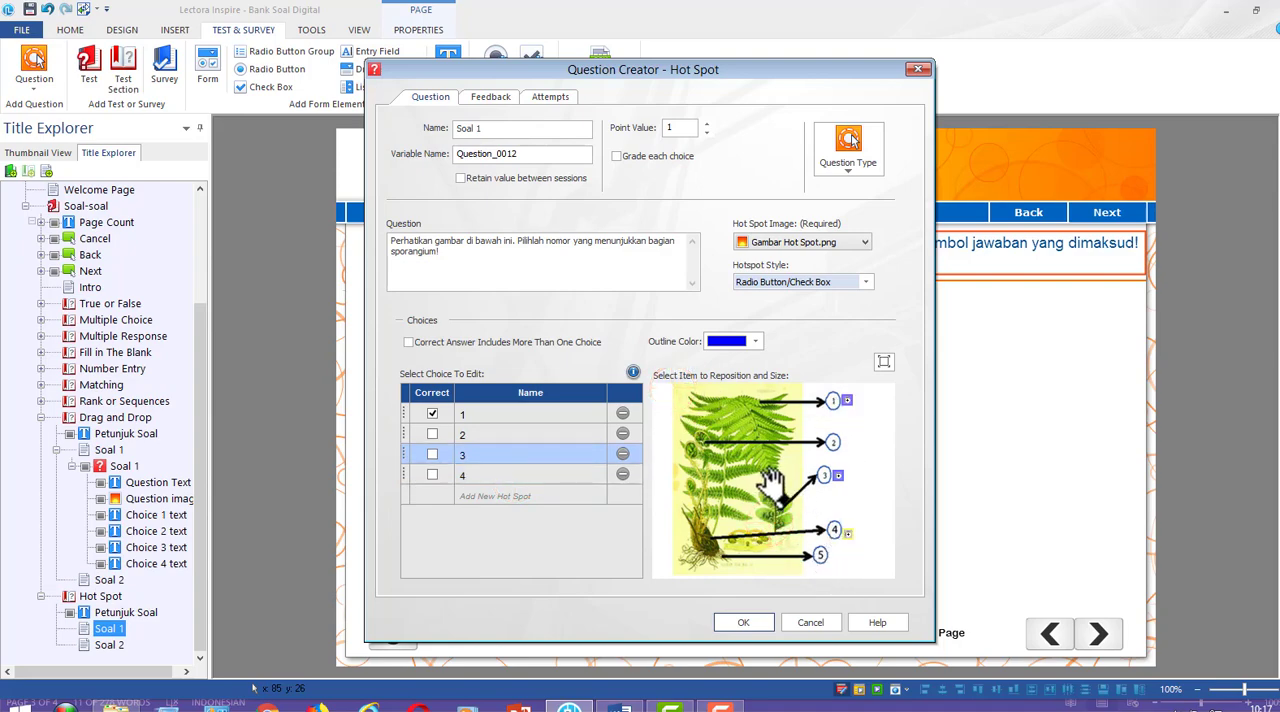
{"action": "mouse_move", "coordinate": [770, 482]}
{"action": "left_mouse_down"}
{"action": "mouse_move", "coordinate": [828, 478]}
{"action": "mouse_move", "coordinate": [848, 440]}
{"action": "left_mouse_up"}
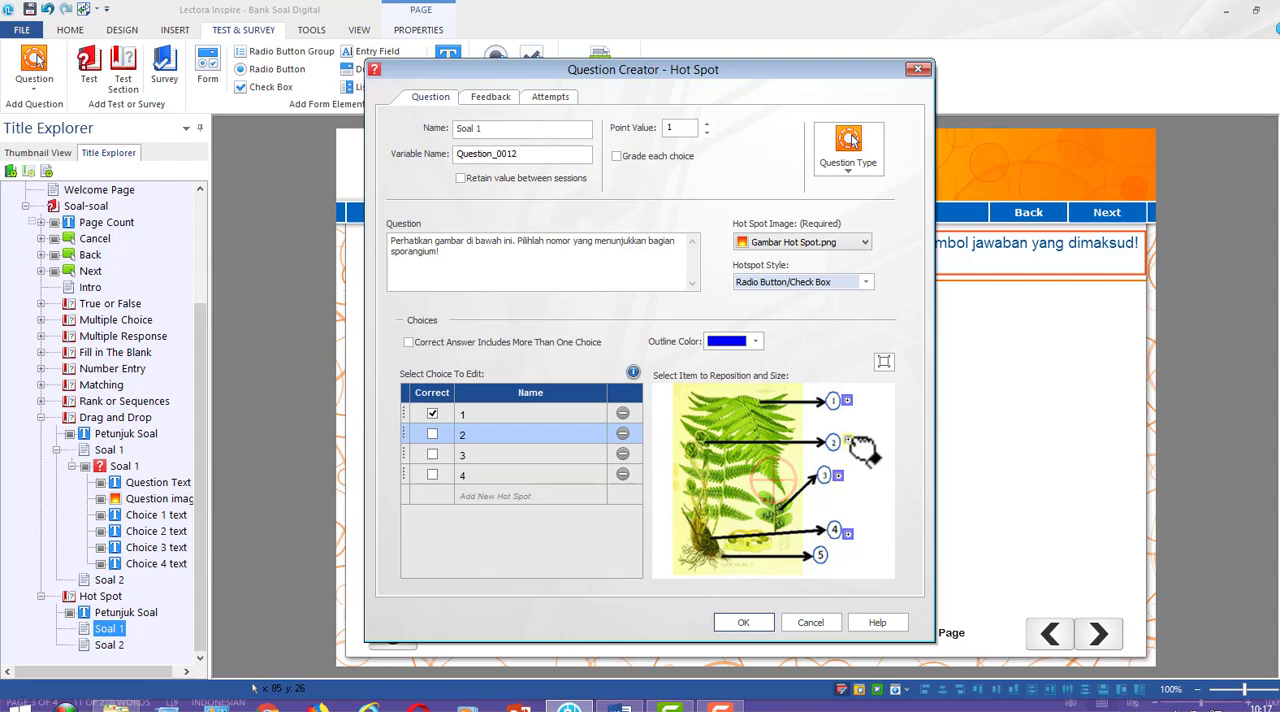
Add a fifth hot spot choice named 5 and place it beside number 5 on the fern image
{"action": "left_click", "coordinate": [479, 497]}
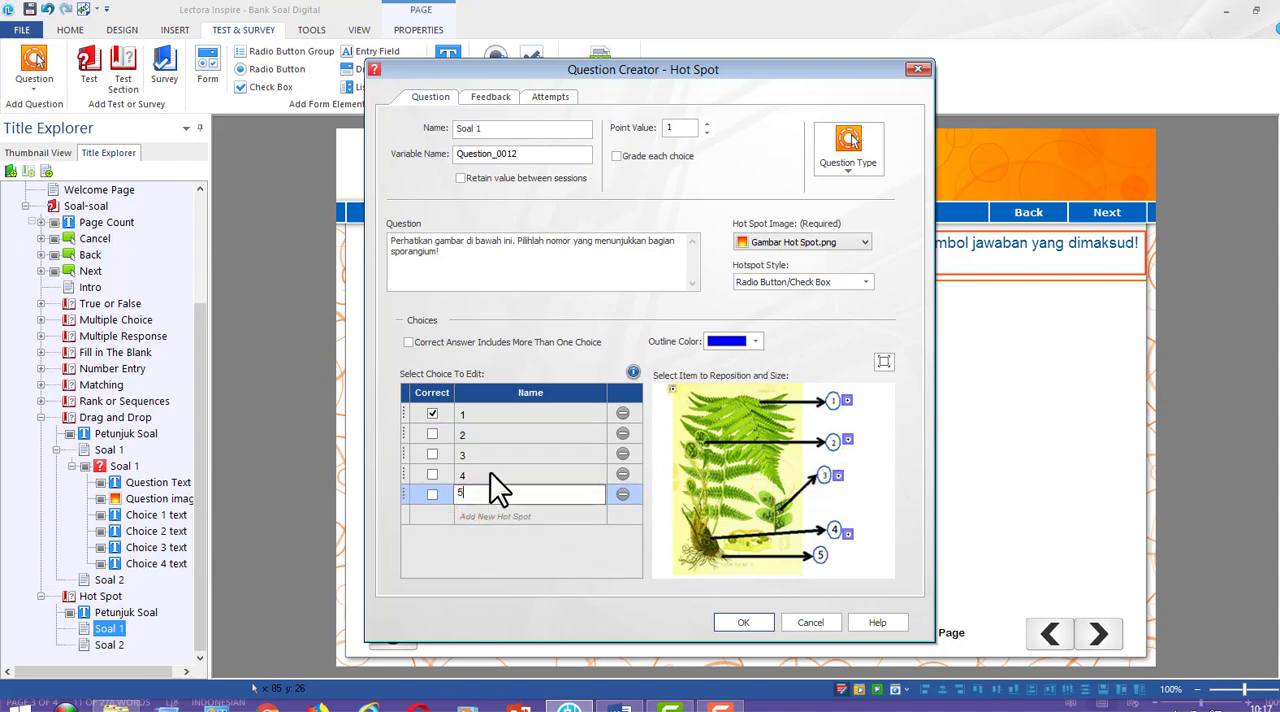
{"action": "left_click", "coordinate": [490, 473]}
{"action": "left_click", "coordinate": [541, 494]}
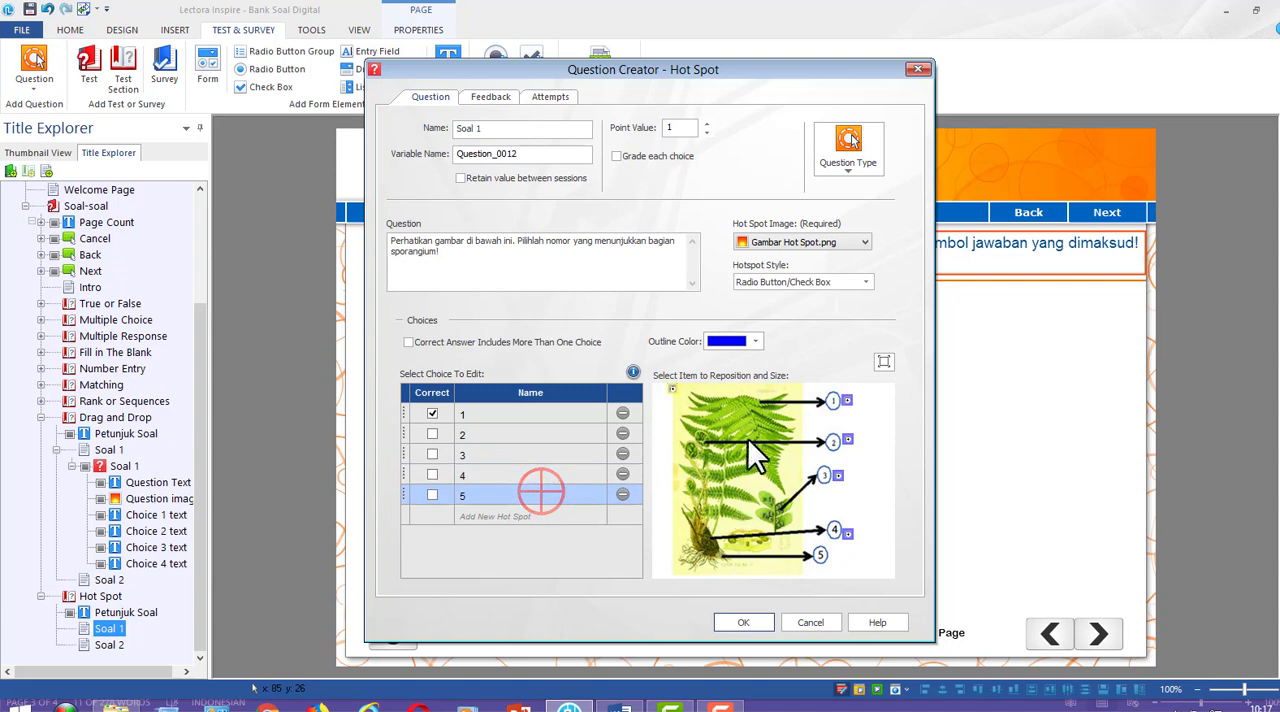
{"action": "left_click_drag", "start_coordinate": [670, 386], "coordinate": [834, 563]}
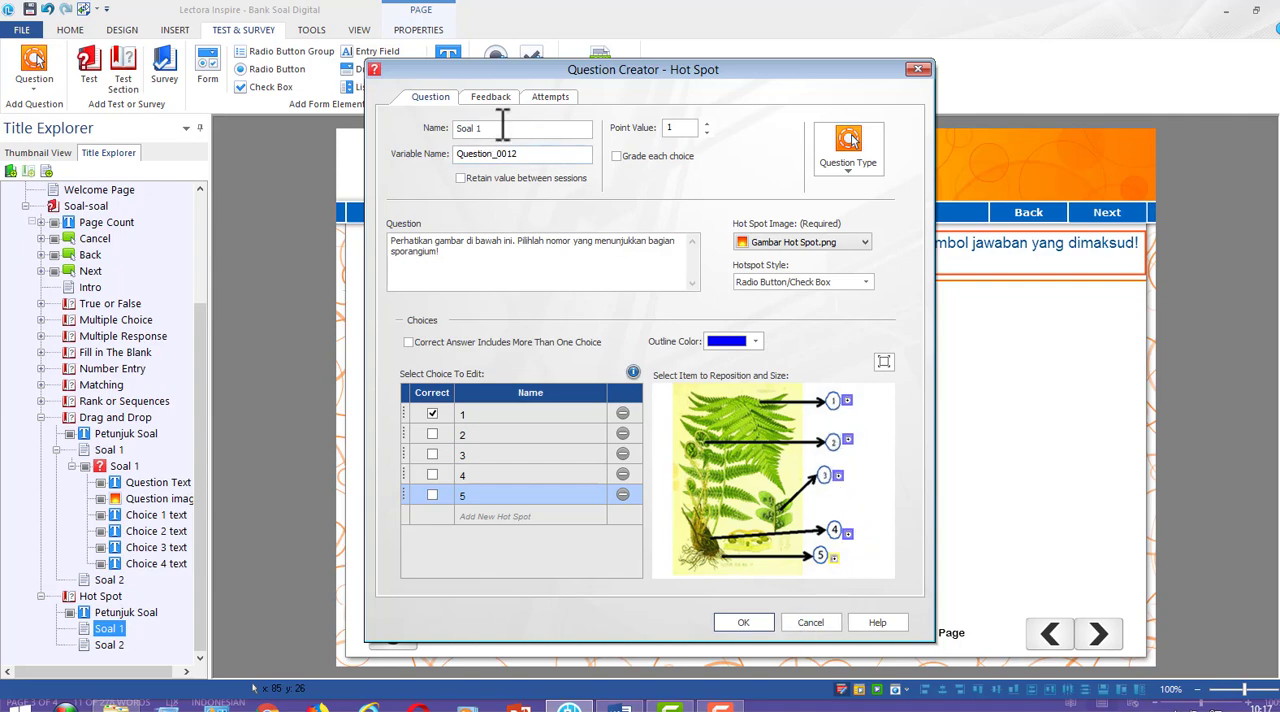
Enable feedback with "Anda Yakin?" as both the correct and incorrect message, and finish creating the Hot Spot question
{"action": "left_click", "coordinate": [493, 97]}
{"action": "left_click", "coordinate": [446, 125]}
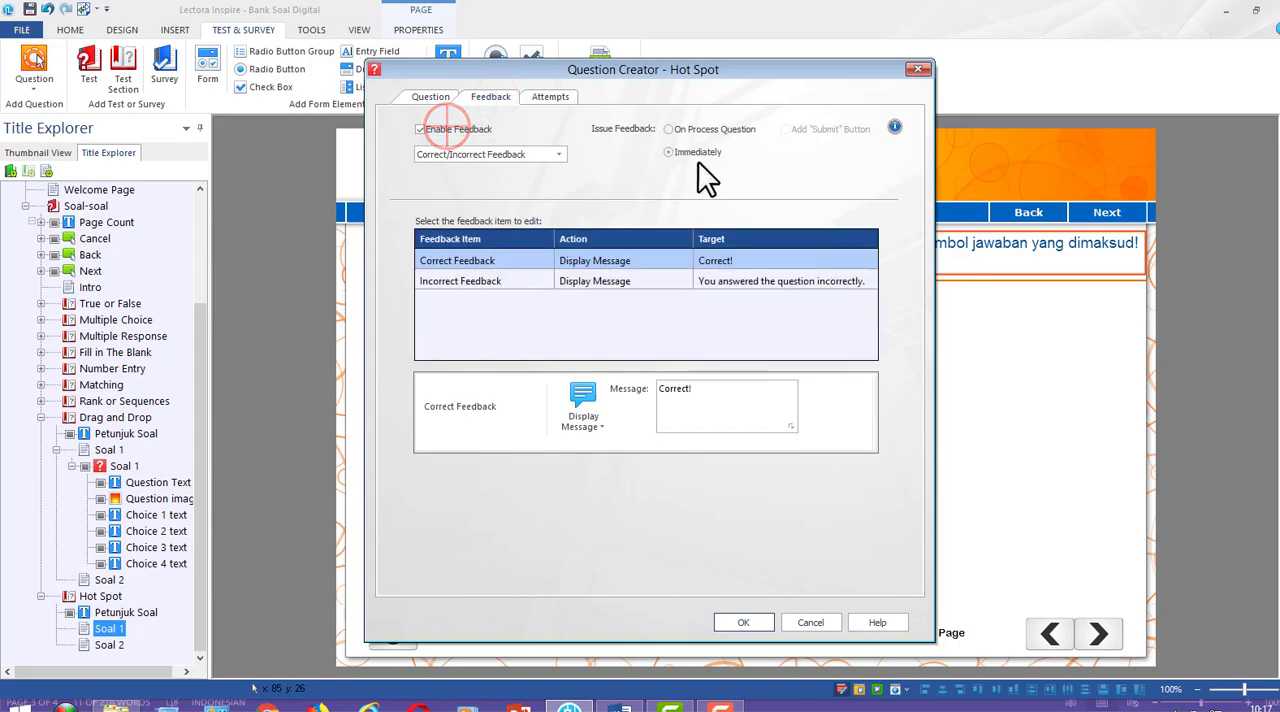
{"action": "double_click", "coordinate": [711, 391]}
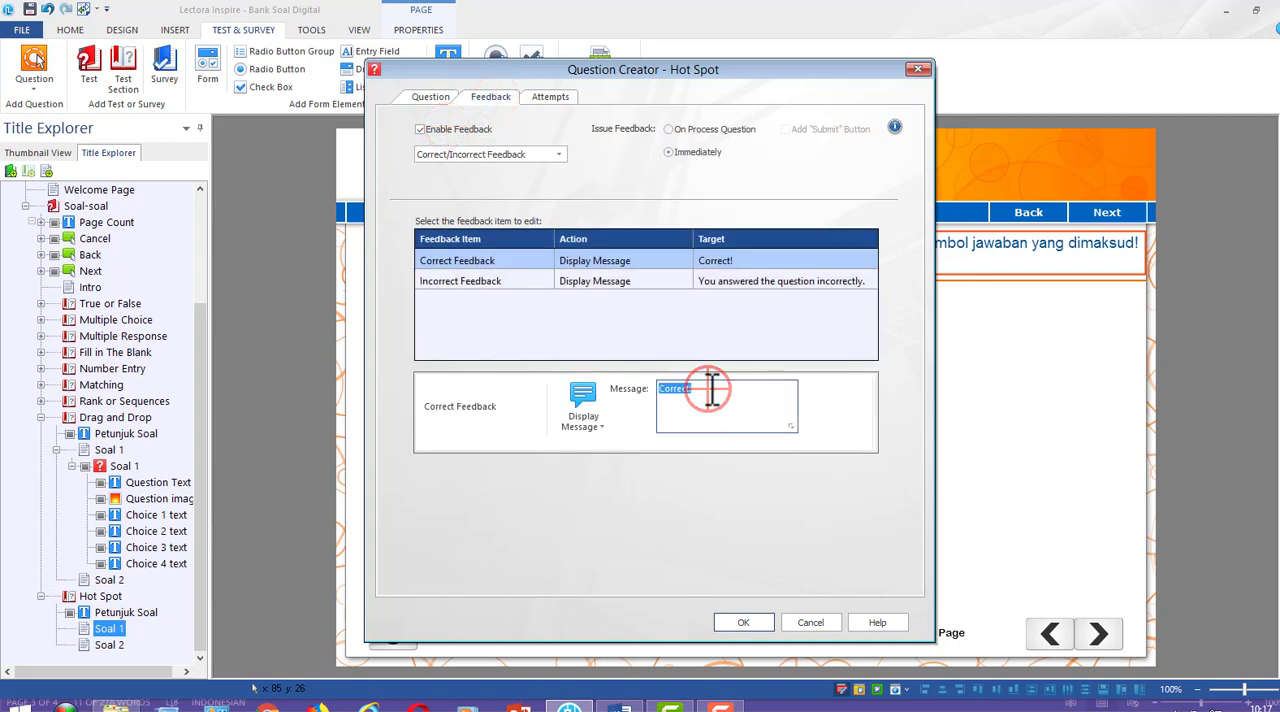
{"action": "type", "text": "Anda Yakin?"}
{"action": "left_click", "coordinate": [440, 281]}
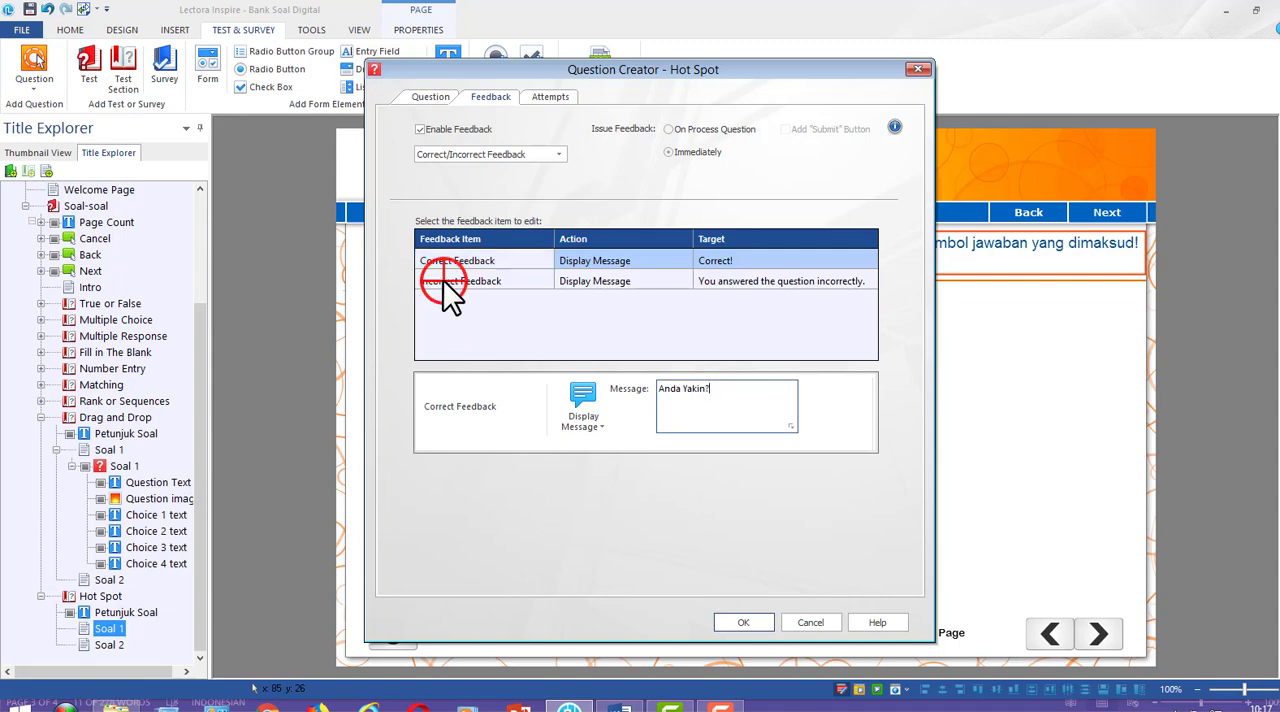
{"action": "triple_click", "coordinate": [740, 406]}
{"action": "type", "text": "And"}
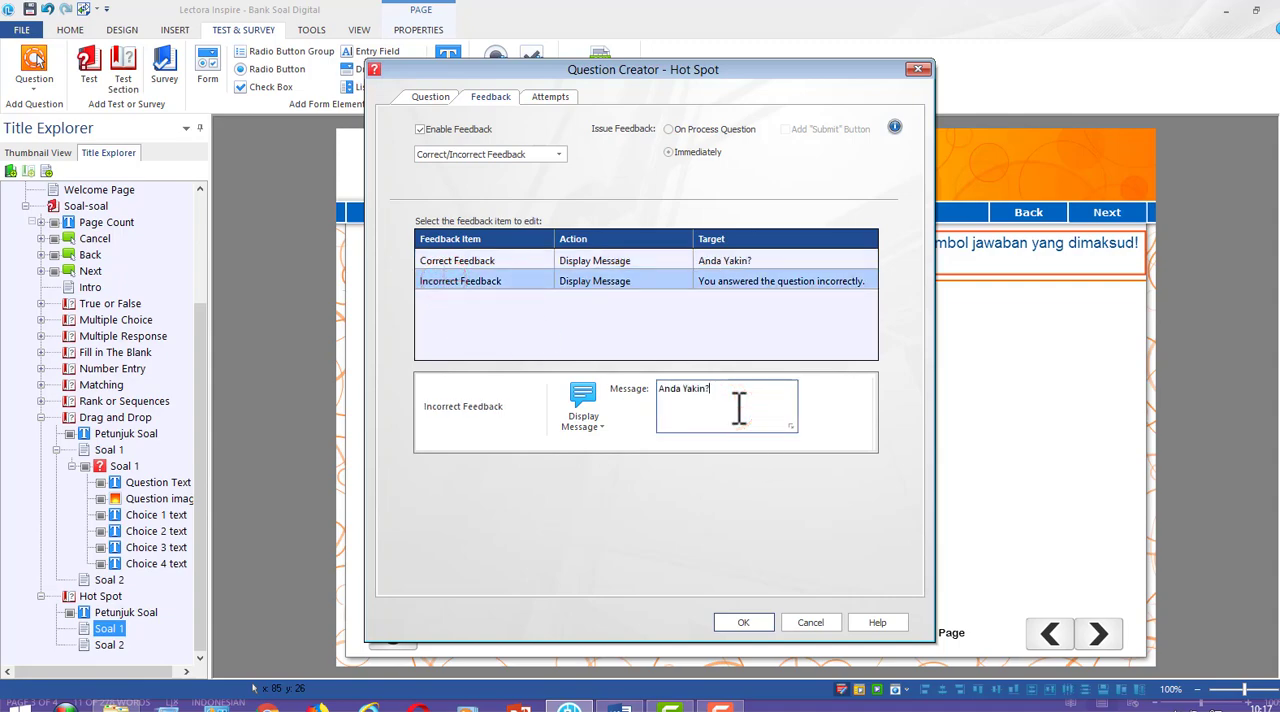
{"action": "left_click", "coordinate": [765, 619]}
{"action": "left_click", "coordinate": [1150, 470]}
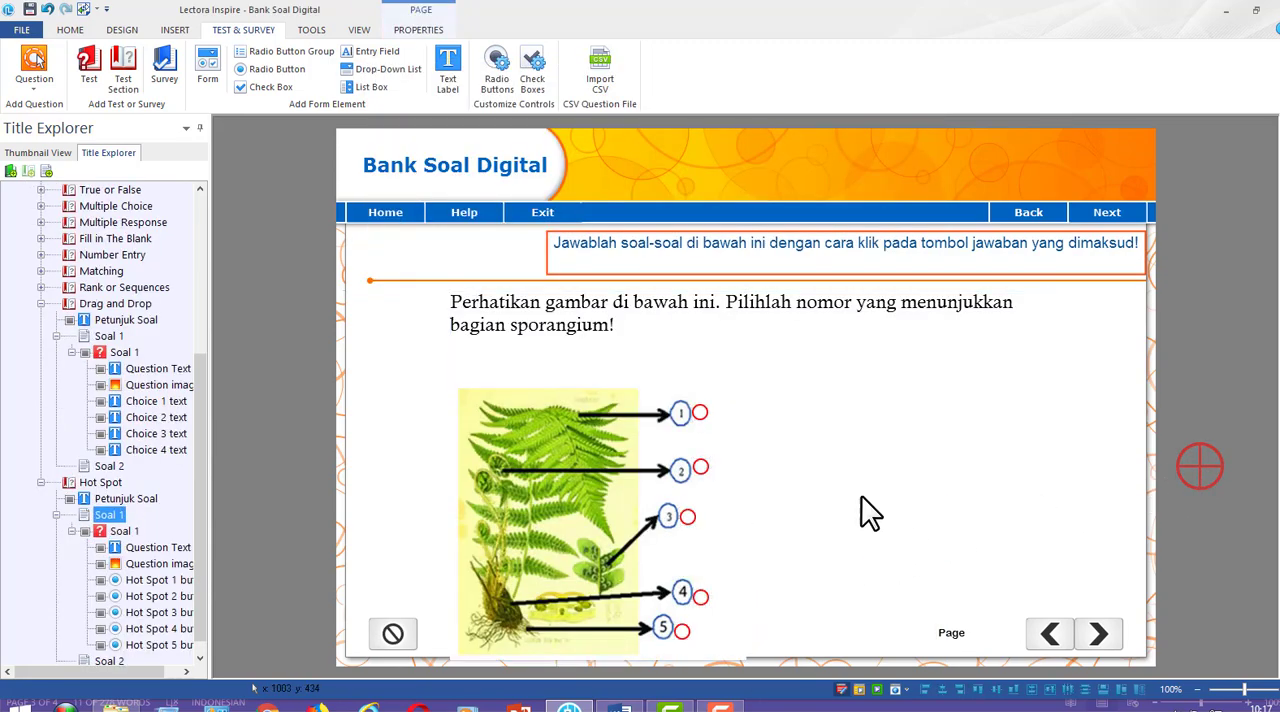